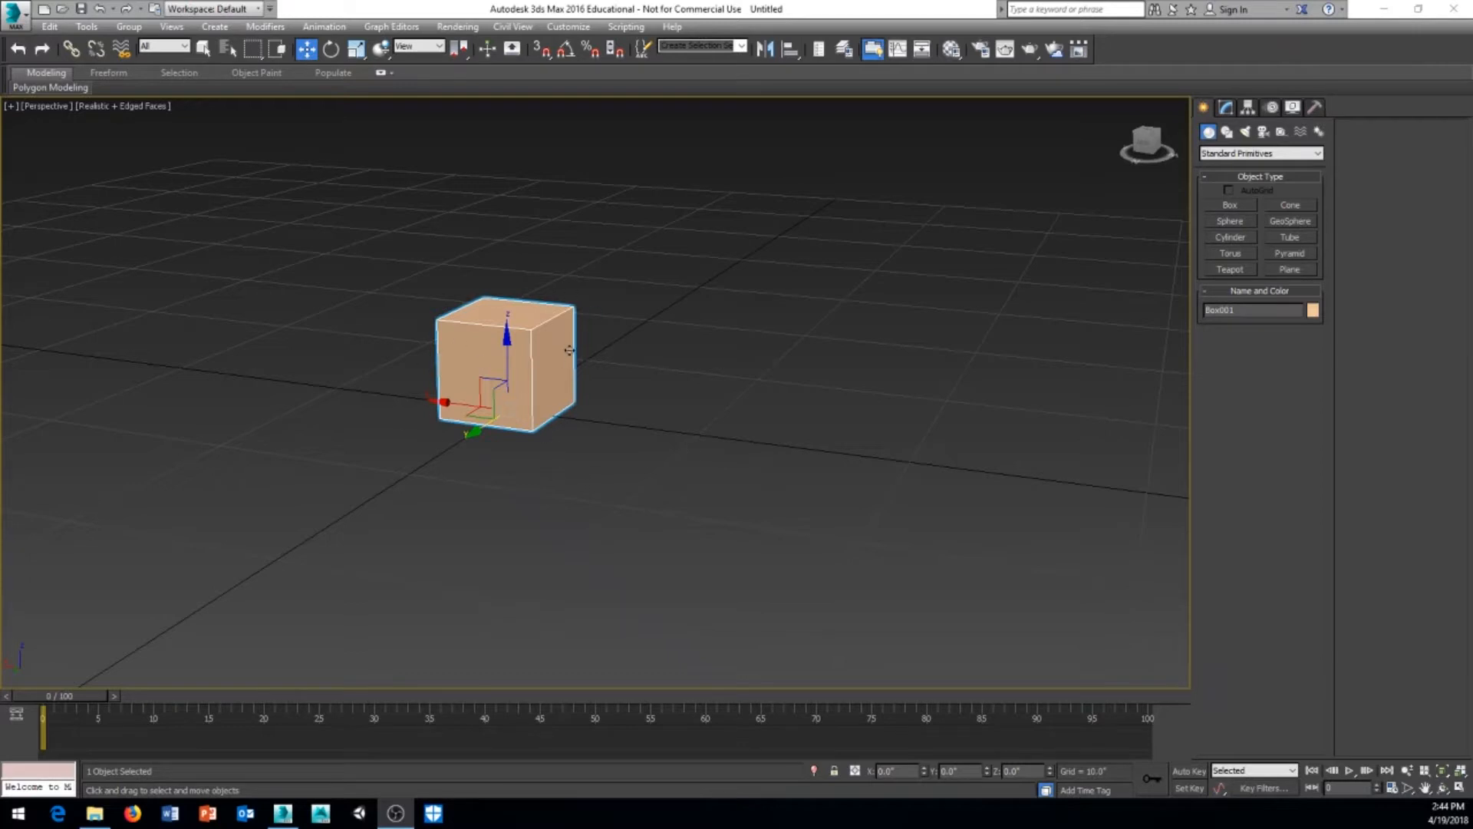
Step: Turn on Auto Key and shorten the active time range to frames 0 to 20
{"action": "middle_click_drag", "start_coordinate": [837, 413], "coordinate": [766, 475]}
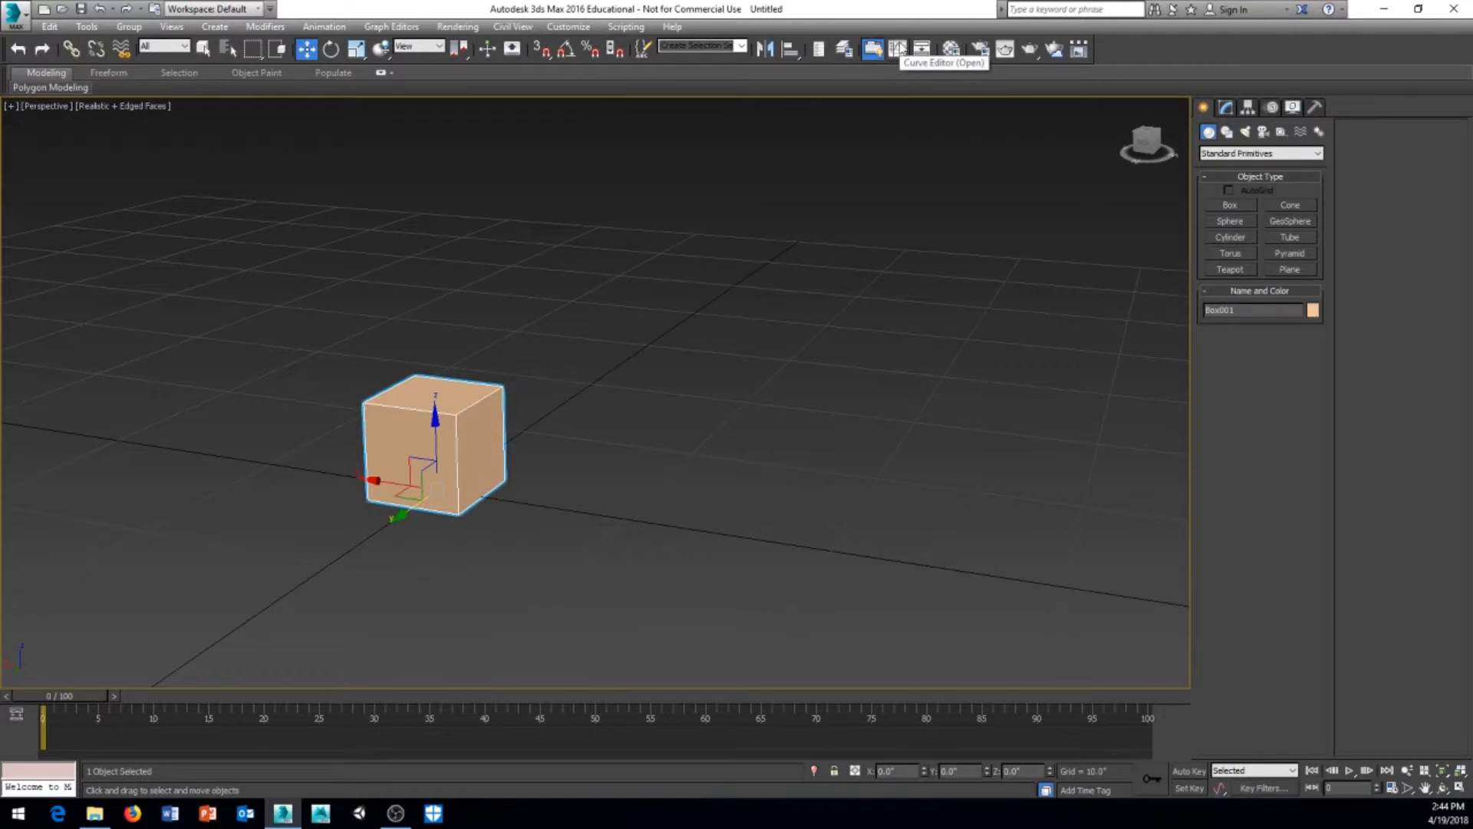
{"action": "middle_click_drag", "start_coordinate": [706, 372], "coordinate": [589, 387]}
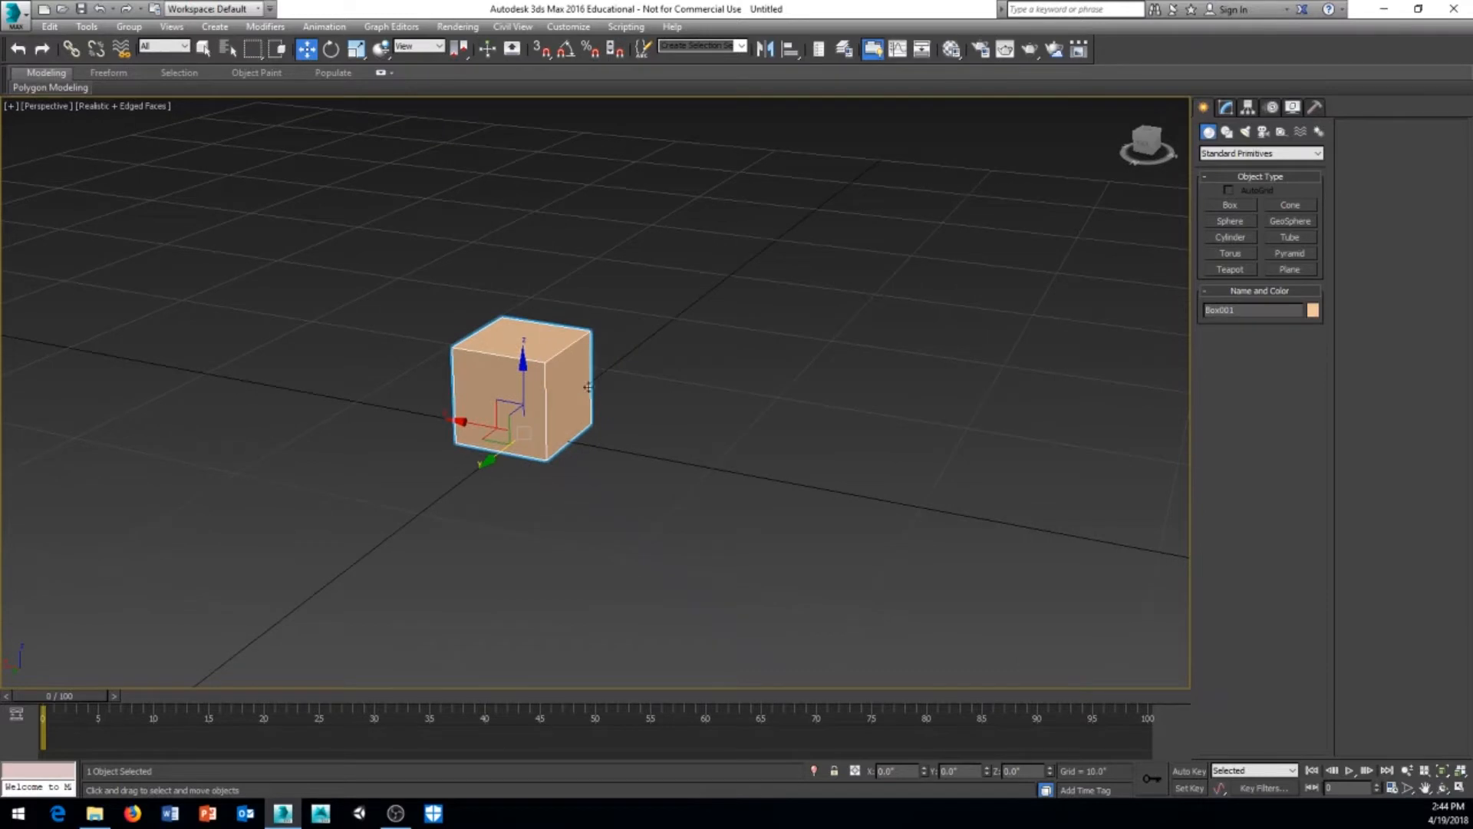
{"action": "left_click", "coordinate": [1188, 772]}
{"action": "middle_click_drag", "start_coordinate": [756, 571], "coordinate": [601, 560]}
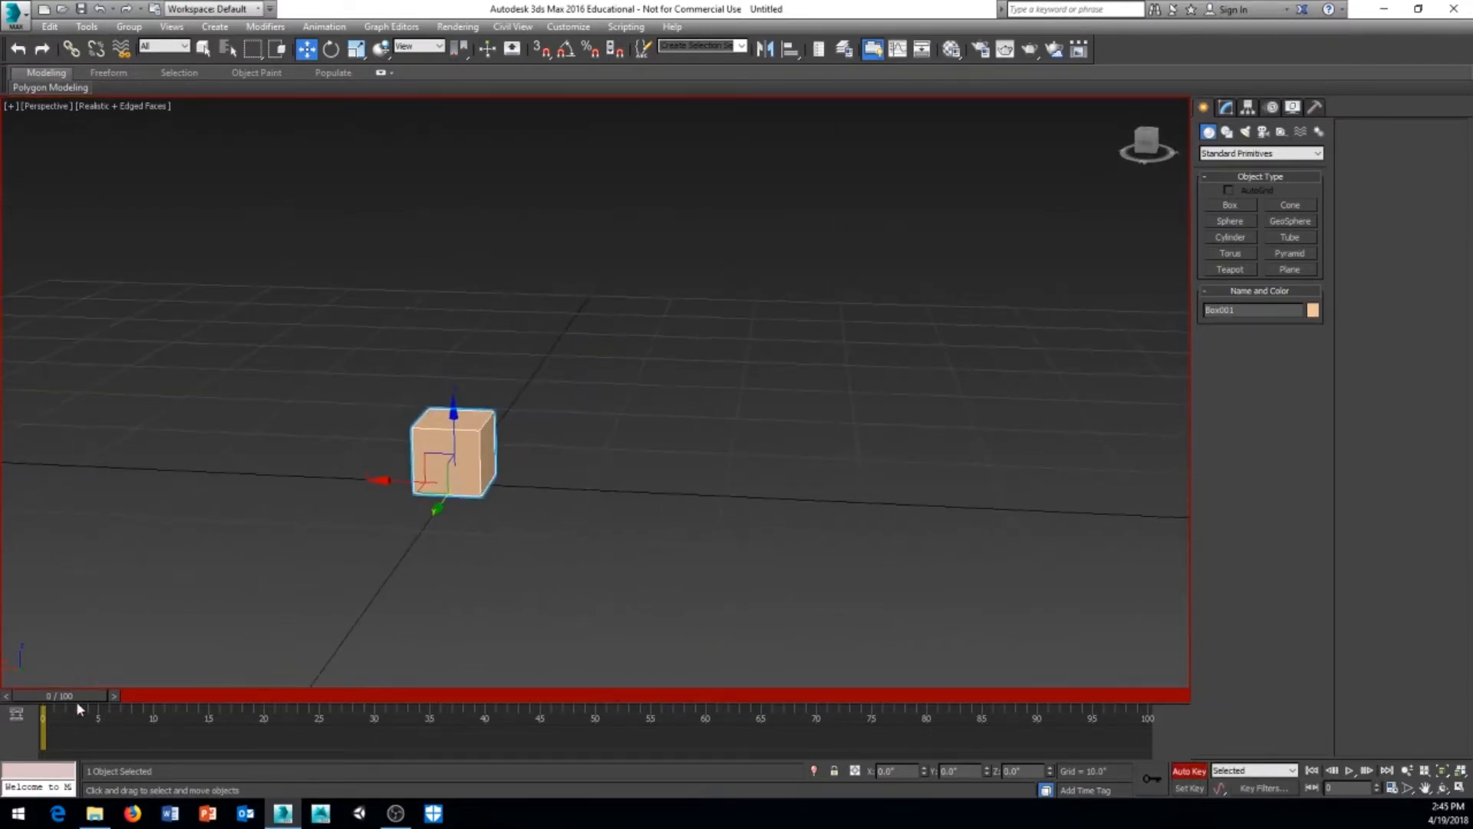
{"action": "left_click_drag", "start_coordinate": [76, 702], "coordinate": [366, 698]}
{"action": "right_click_drag", "start_coordinate": [438, 735], "coordinate": [1059, 748], "text": "ctrl+alt"}
Step: At frame 20, key the box moved along the X axis to about -32 inches
{"action": "mouse_move", "coordinate": [1124, 699]}
{"action": "left_mouse_down"}
{"action": "mouse_move", "coordinate": [69, 700]}
{"action": "mouse_move", "coordinate": [1147, 701]}
{"action": "left_mouse_up"}
{"action": "middle_click_drag", "start_coordinate": [500, 480], "coordinate": [201, 565]}
{"action": "left_click_drag", "start_coordinate": [290, 489], "coordinate": [721, 504]}
Step: At frame 10, key the box raised along Z to about 16.6 inches and scrub through the resulting jump
{"action": "left_click_drag", "start_coordinate": [1141, 699], "coordinate": [591, 699]}
{"action": "left_click_drag", "start_coordinate": [582, 415], "coordinate": [583, 201]}
{"action": "left_click_drag", "start_coordinate": [596, 700], "coordinate": [180, 702]}
{"action": "left_click_drag", "start_coordinate": [129, 745], "coordinate": [671, 732]}
Step: With angle snap on, key the box's Y rotation at -180 degrees at frame 10 and -360 degrees at frame 20
{"action": "right_click", "coordinate": [601, 305]}
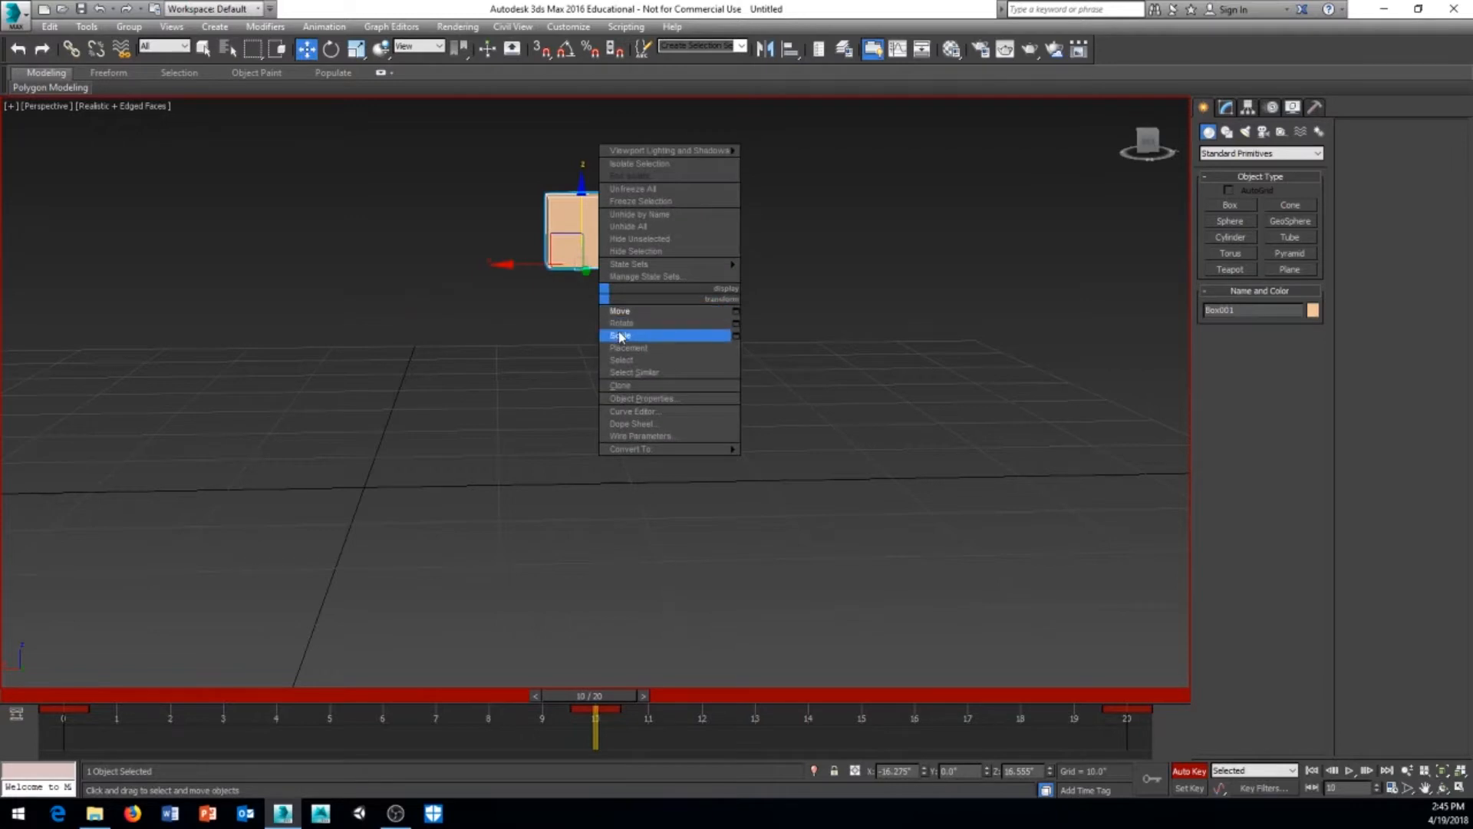
{"action": "left_click", "coordinate": [624, 323]}
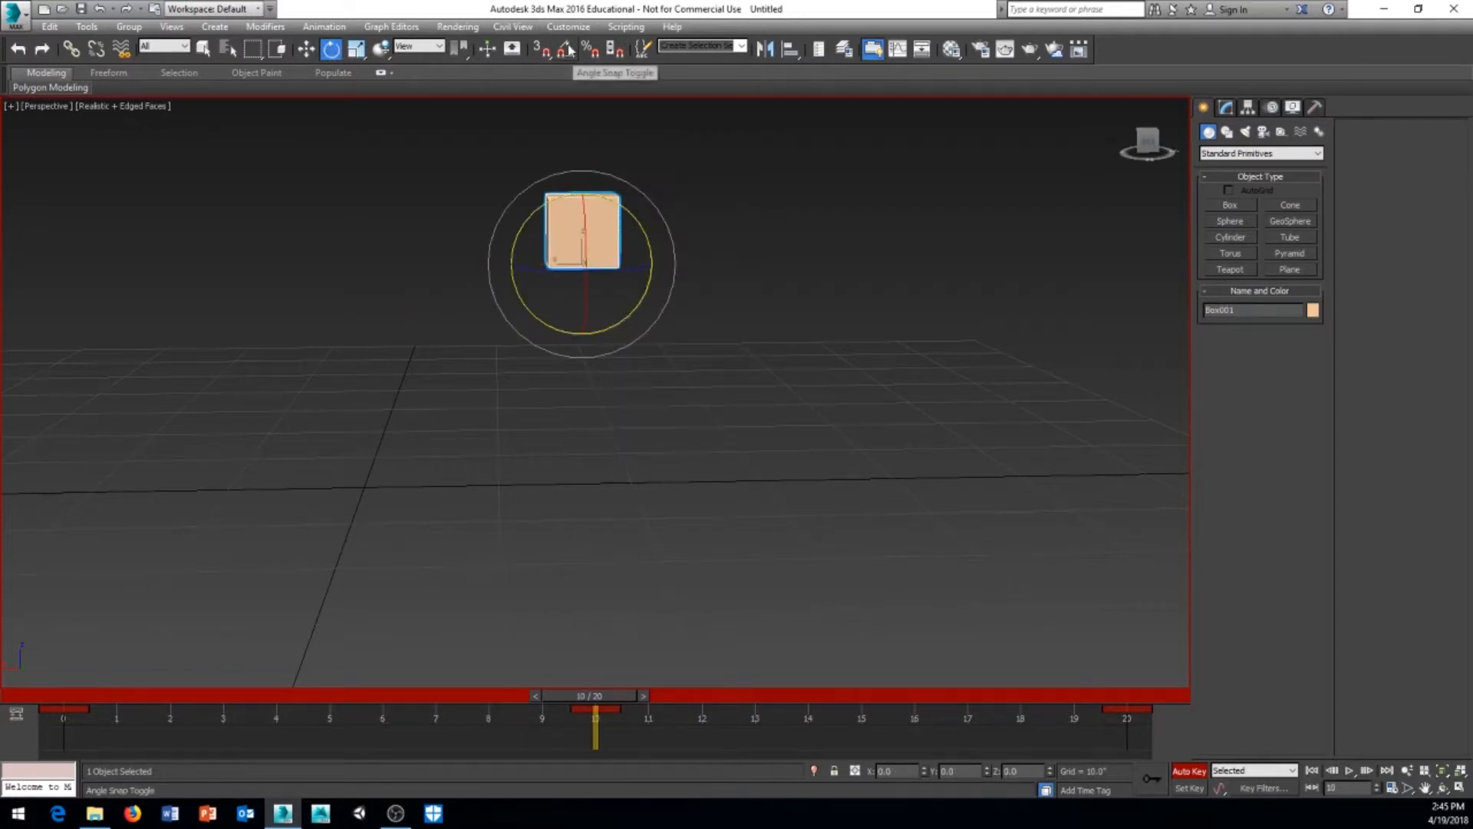
{"action": "left_click_drag", "start_coordinate": [627, 214], "coordinate": [694, 340]}
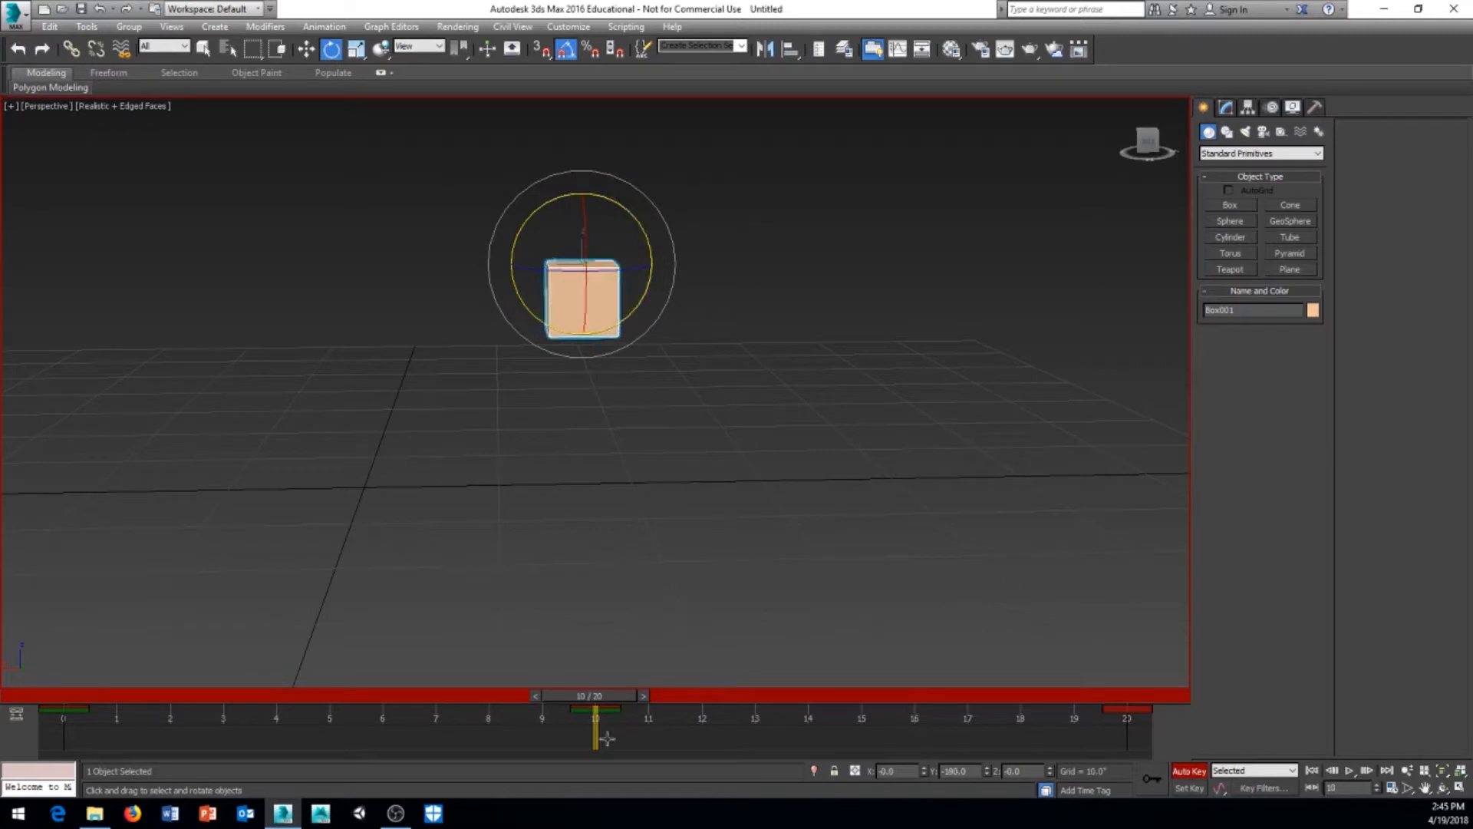
{"action": "left_click_drag", "start_coordinate": [613, 704], "coordinate": [1243, 725]}
{"action": "left_click_drag", "start_coordinate": [734, 446], "coordinate": [1042, 400]}
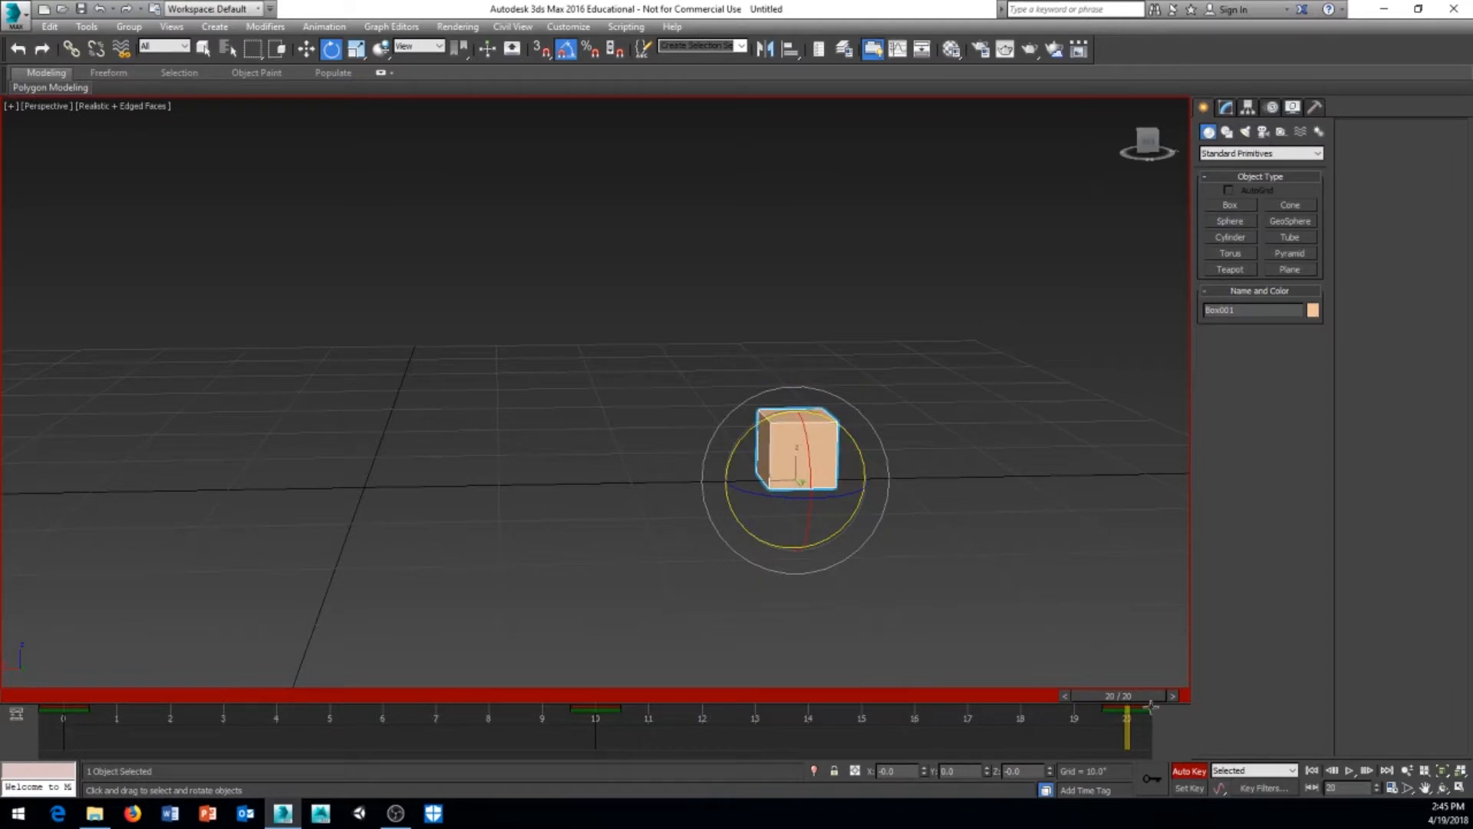
Step: At frame 10, key the box scaled uniformly to about 155 percent, preview the motion and return to frame 0
{"action": "left_click_drag", "start_coordinate": [1144, 701], "coordinate": [591, 698]}
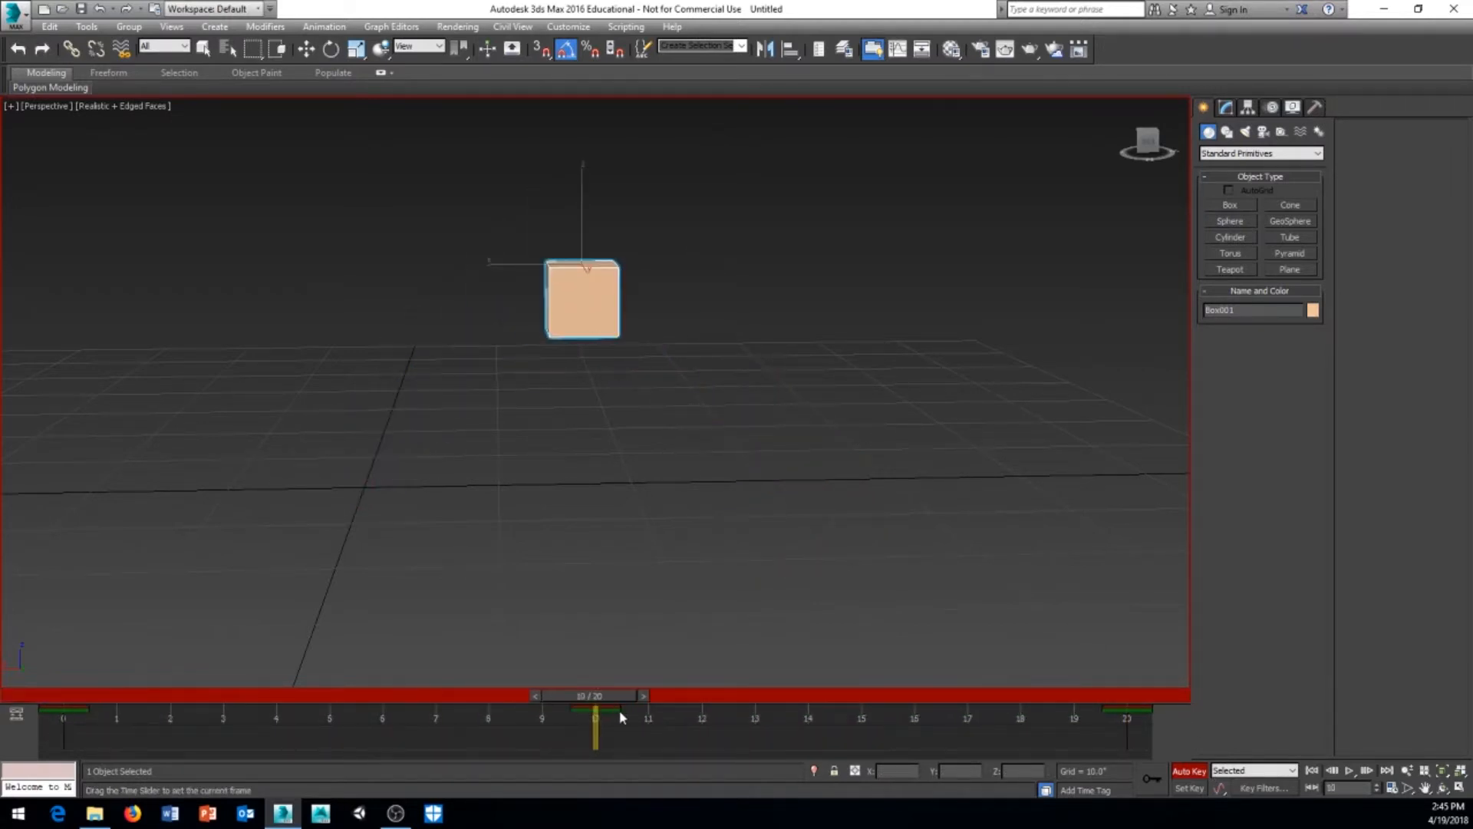
{"action": "key", "text": "e"}
{"action": "right_click", "coordinate": [636, 421]}
{"action": "left_click", "coordinate": [653, 451]}
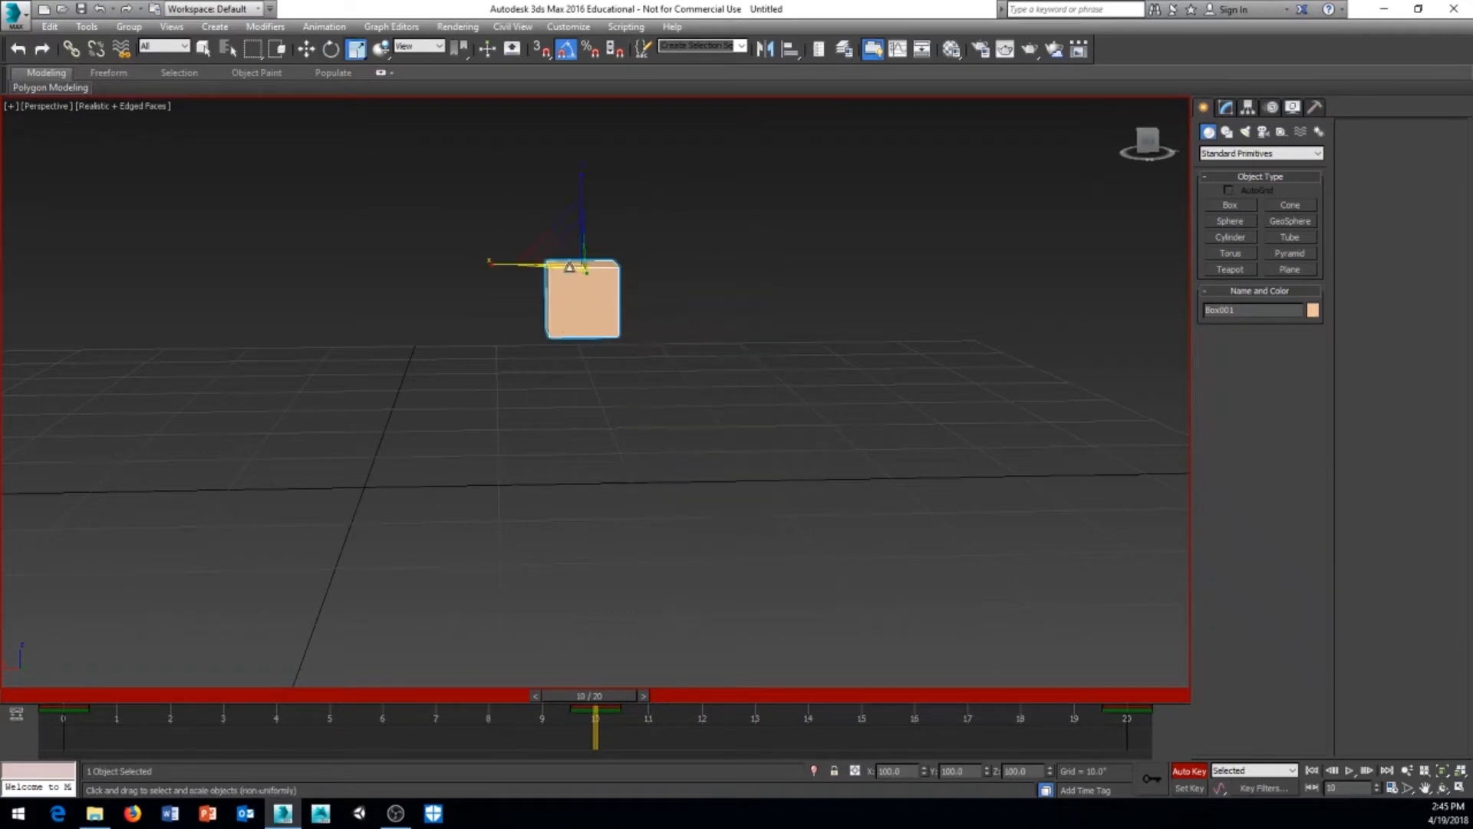
{"action": "middle_click_drag", "start_coordinate": [645, 430], "coordinate": [675, 449], "text": "alt"}
{"action": "left_click_drag", "start_coordinate": [583, 273], "coordinate": [582, 230]}
{"action": "middle_click_drag", "start_coordinate": [700, 495], "coordinate": [746, 516], "text": "alt"}
{"action": "left_click_drag", "start_coordinate": [590, 710], "coordinate": [1181, 738]}
{"action": "key", "text": "Home"}
{"action": "key", "text": "r"}
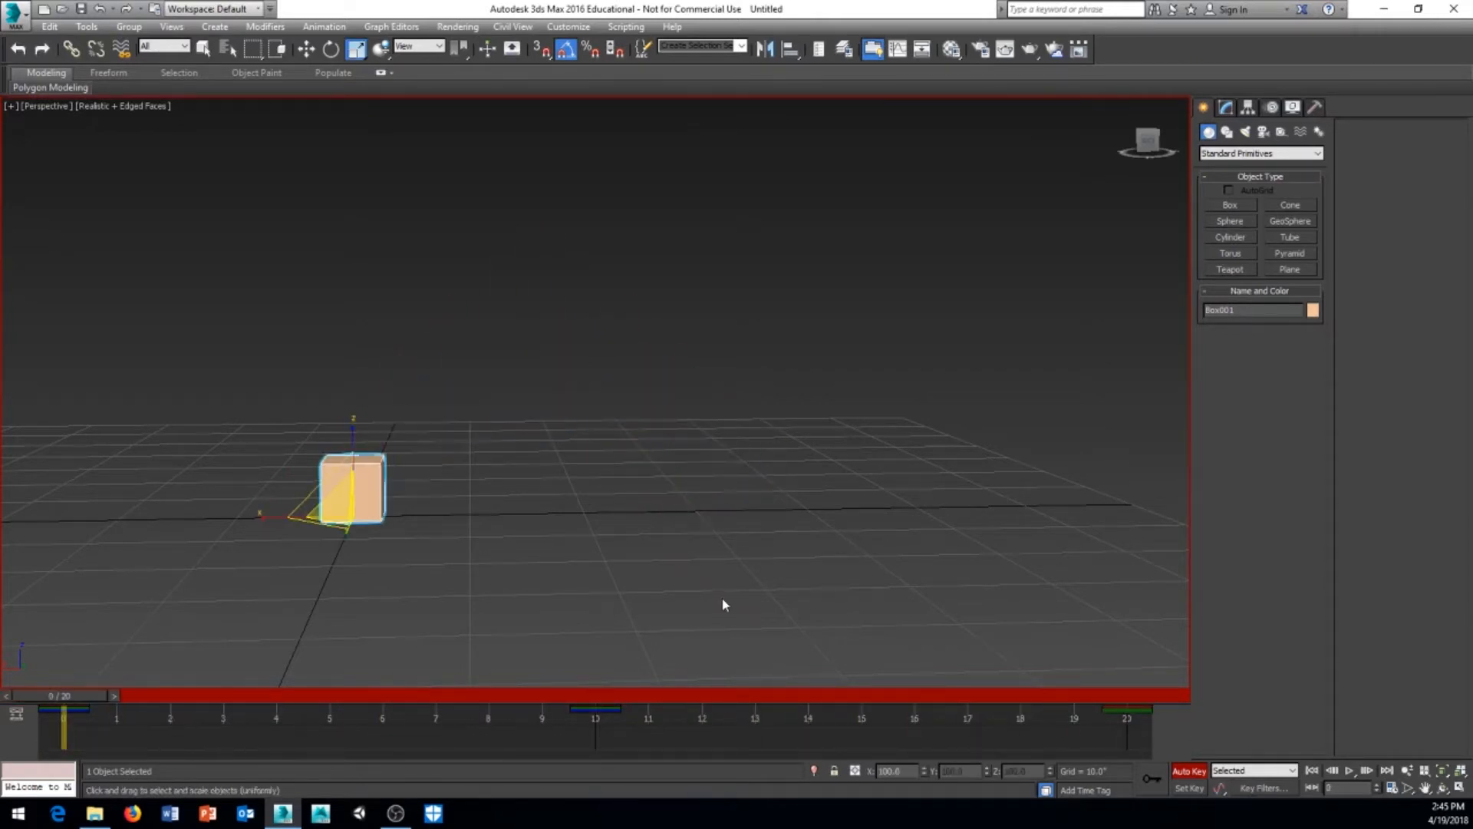
Step: Enable the Trajectory display in the box's Object Properties
{"action": "middle_click_drag", "start_coordinate": [815, 557], "coordinate": [740, 568], "text": "alt"}
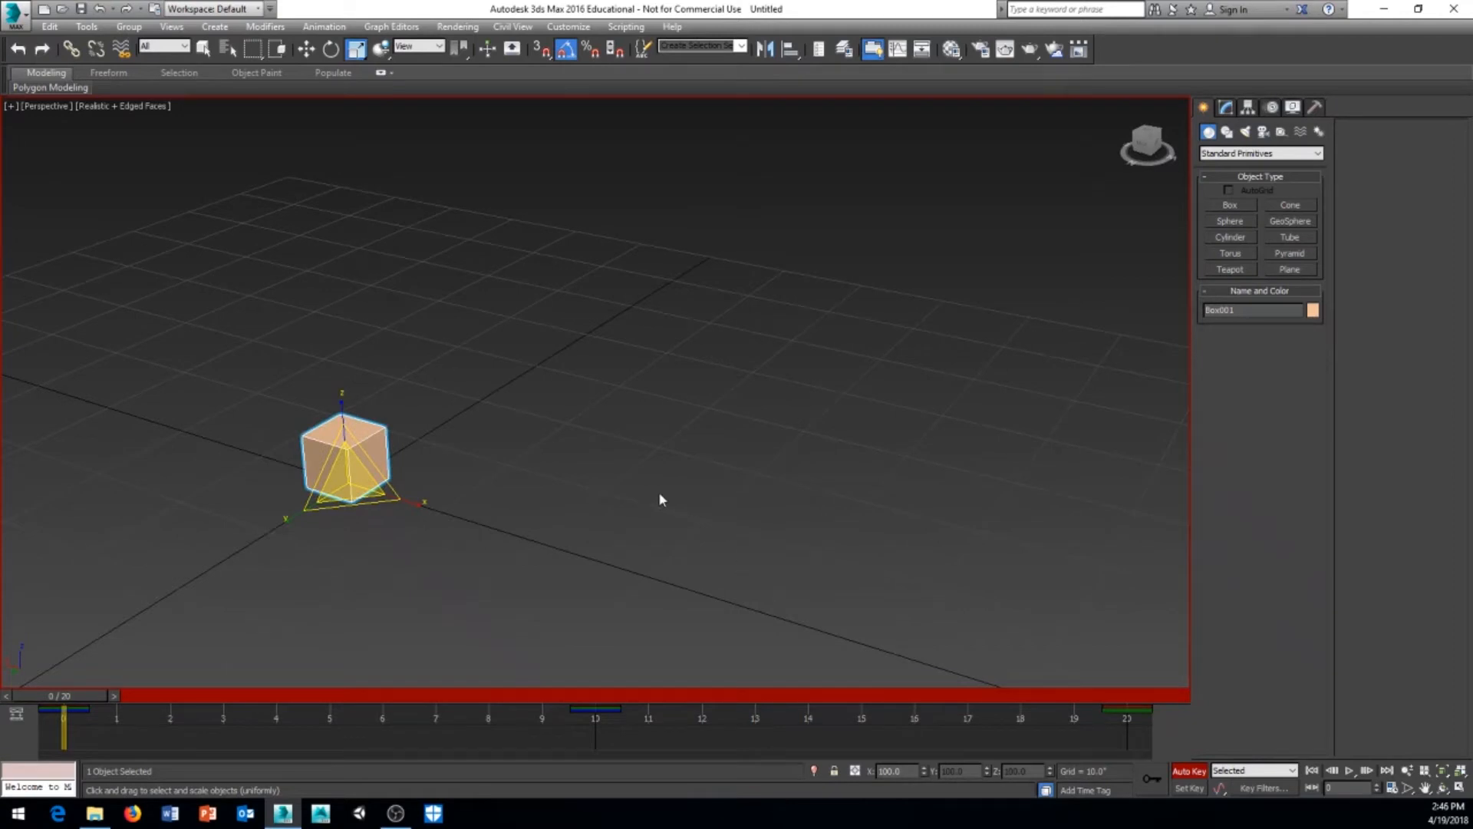
{"action": "middle_click_drag", "start_coordinate": [619, 494], "coordinate": [508, 487], "text": "alt"}
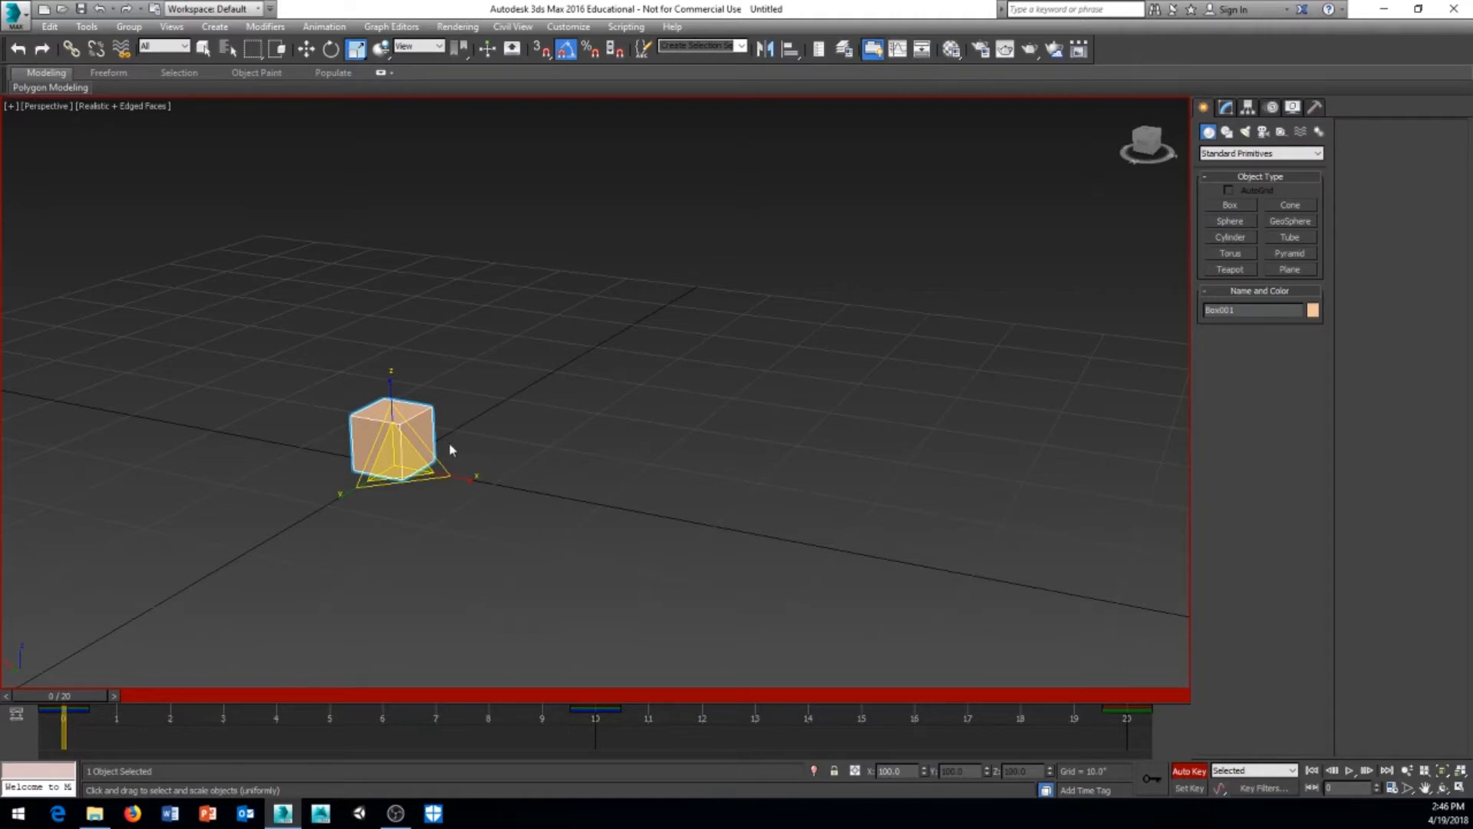
{"action": "right_click", "coordinate": [413, 425]}
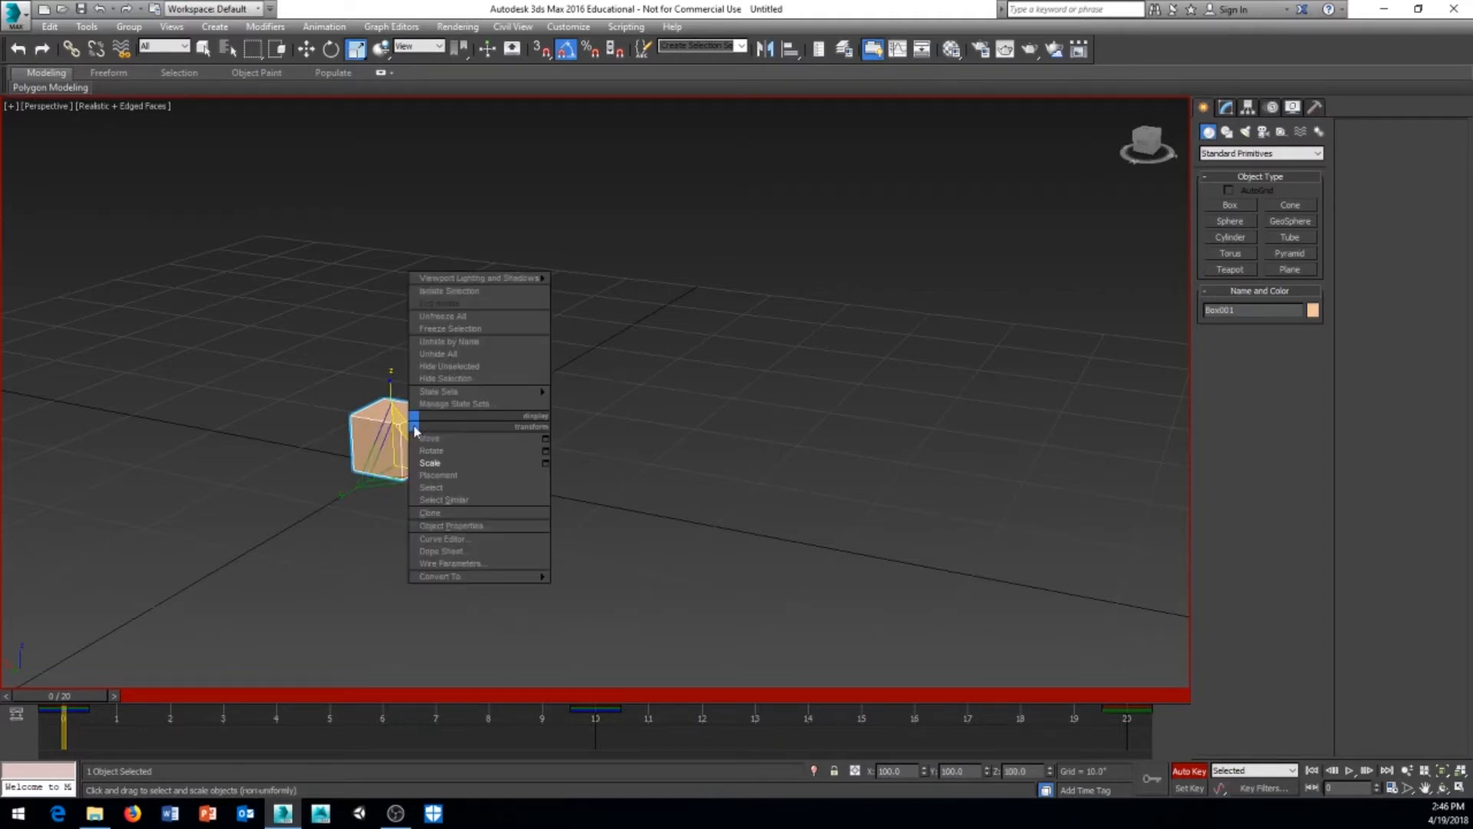
{"action": "left_click", "coordinate": [447, 526]}
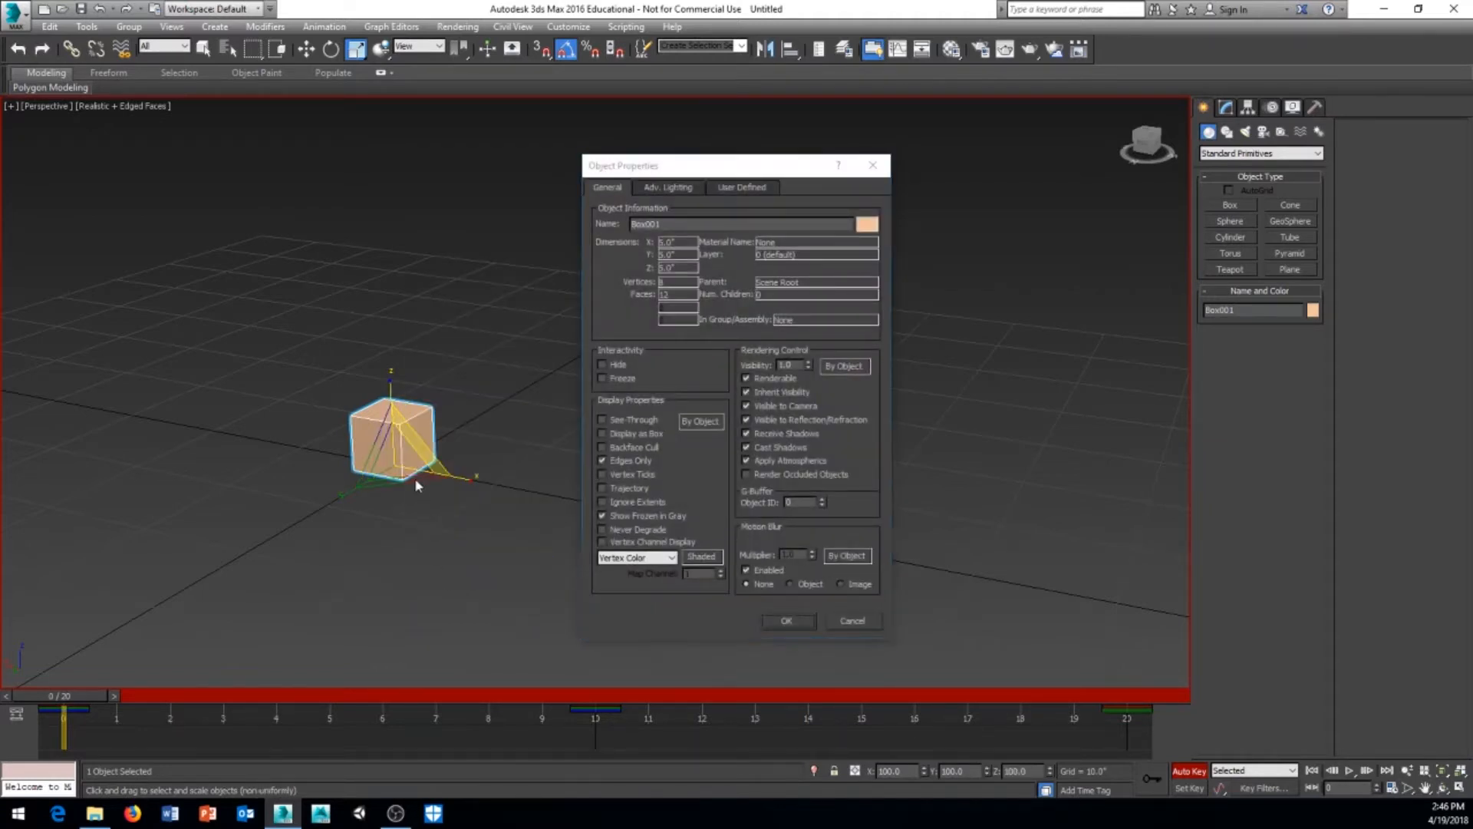
{"action": "left_click", "coordinate": [787, 621]}
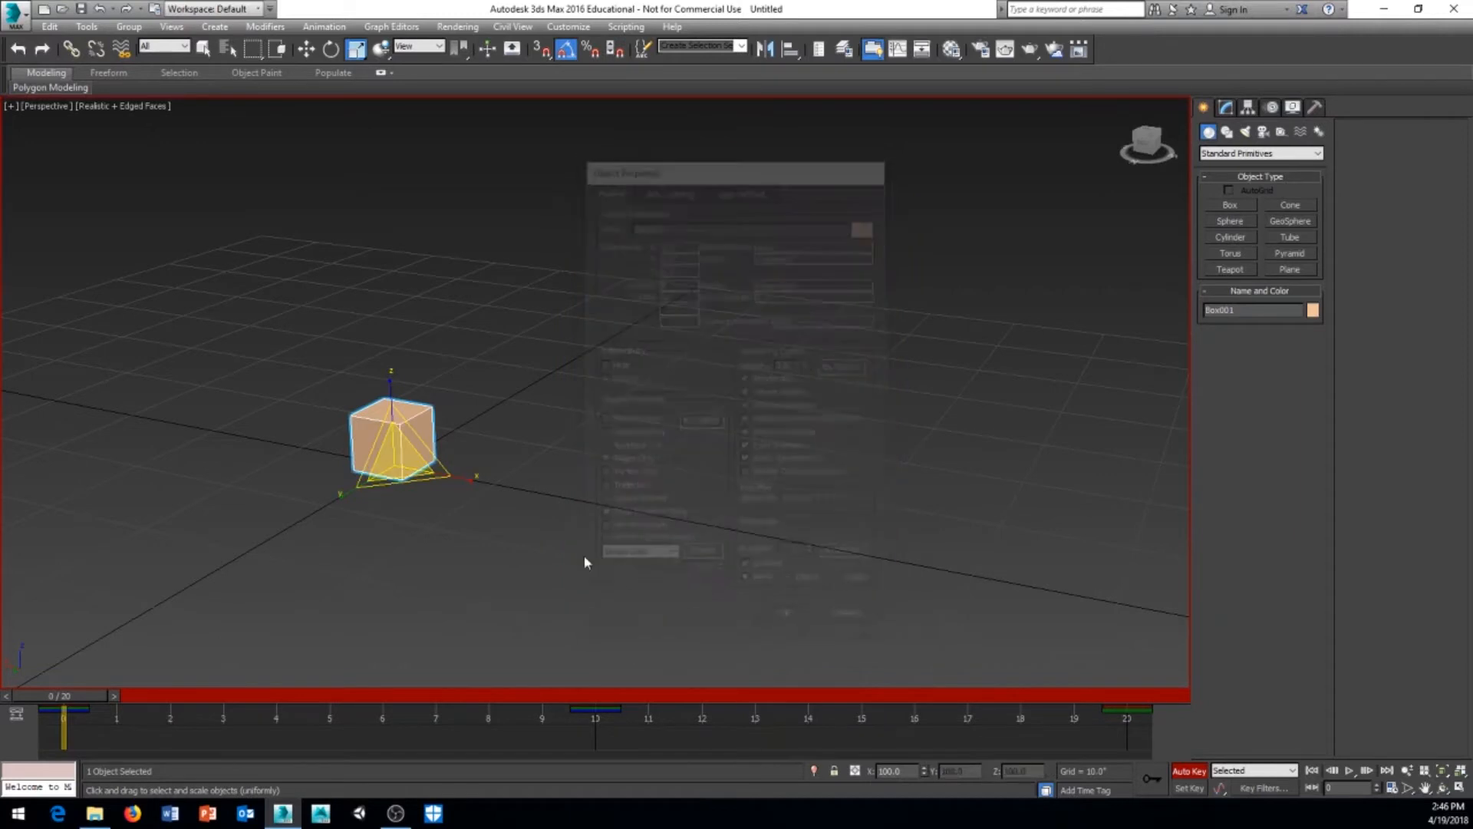
{"action": "right_click", "coordinate": [417, 432]}
{"action": "left_click", "coordinate": [460, 531]}
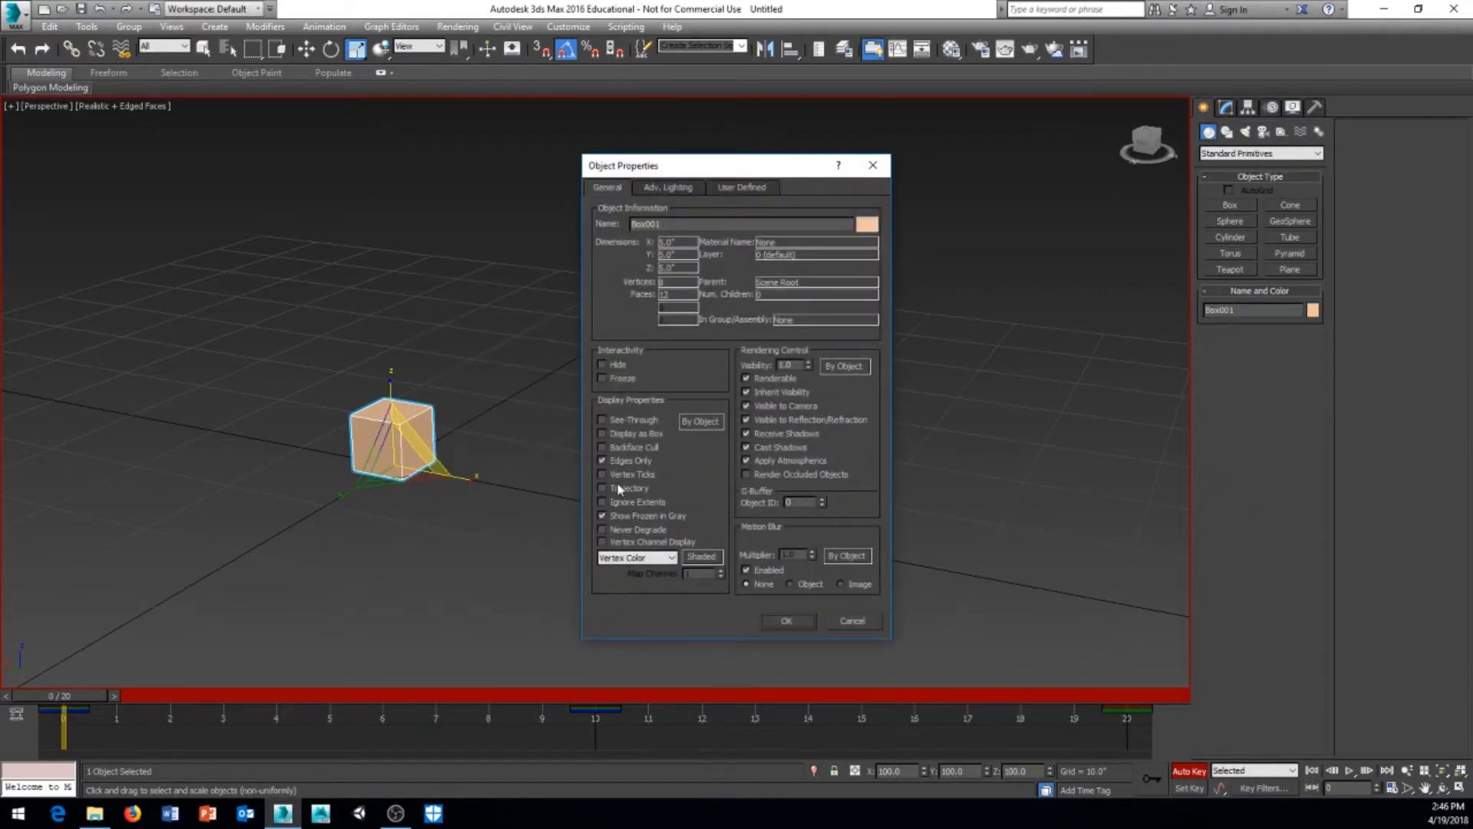
{"action": "left_click", "coordinate": [784, 622]}
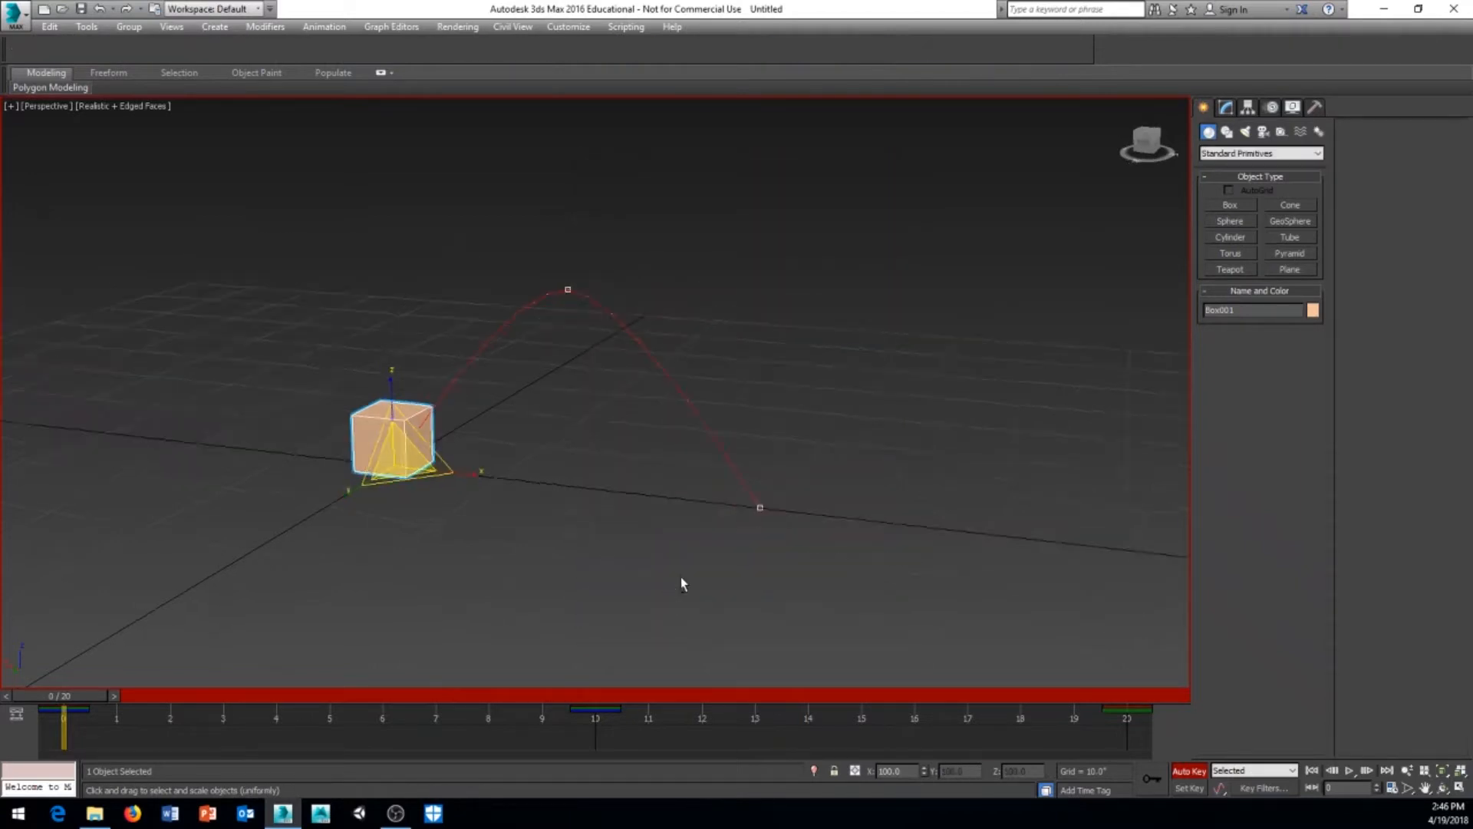
Step: Scrub the start of the animation, return to frame 0 and disable Trajectory in the box's Object Properties
{"action": "left_click_drag", "start_coordinate": [62, 699], "coordinate": [90, 769]}
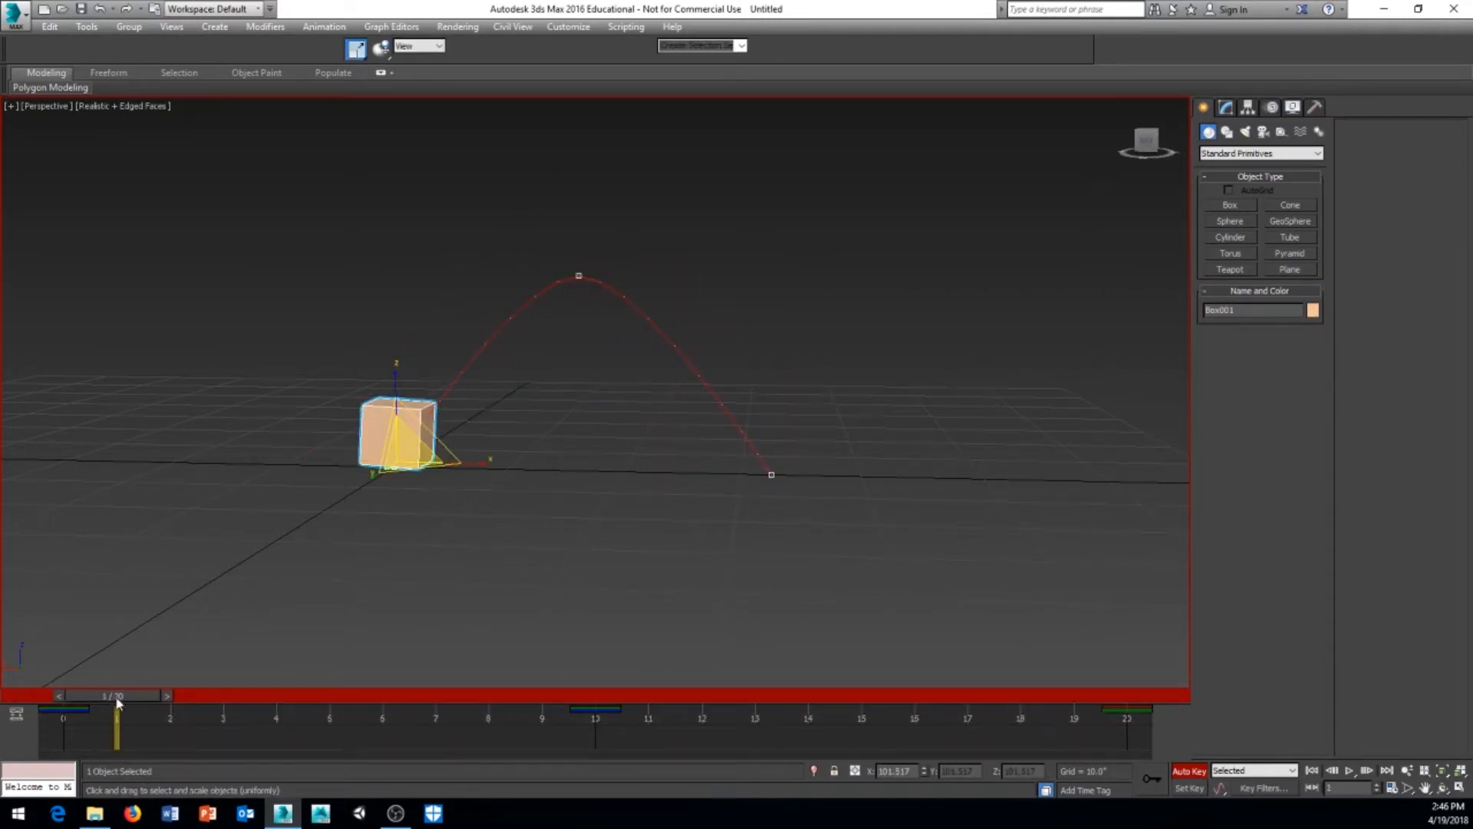
{"action": "left_click_drag", "start_coordinate": [115, 725], "coordinate": [64, 749]}
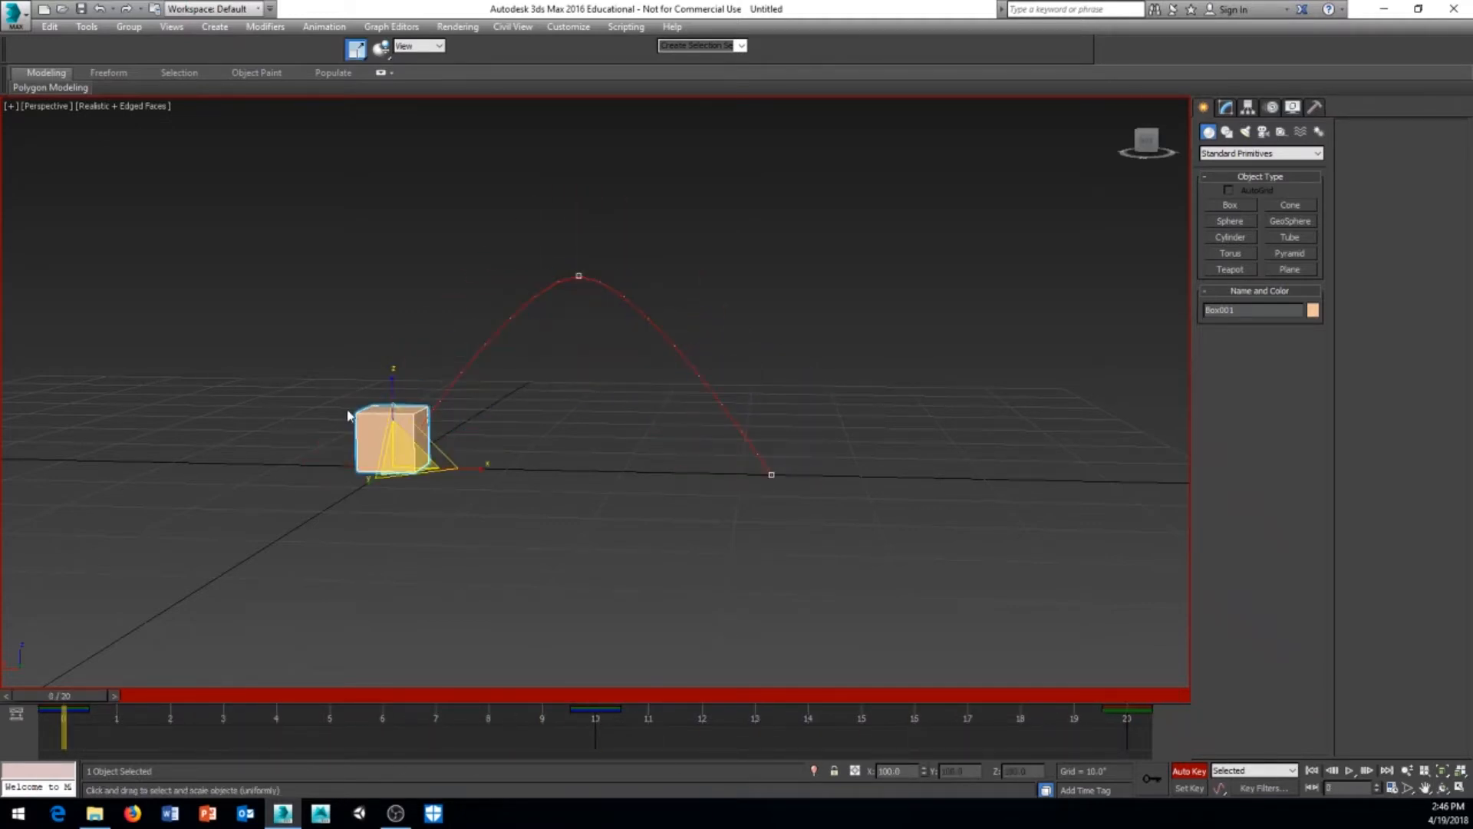
{"action": "right_click", "coordinate": [364, 434]}
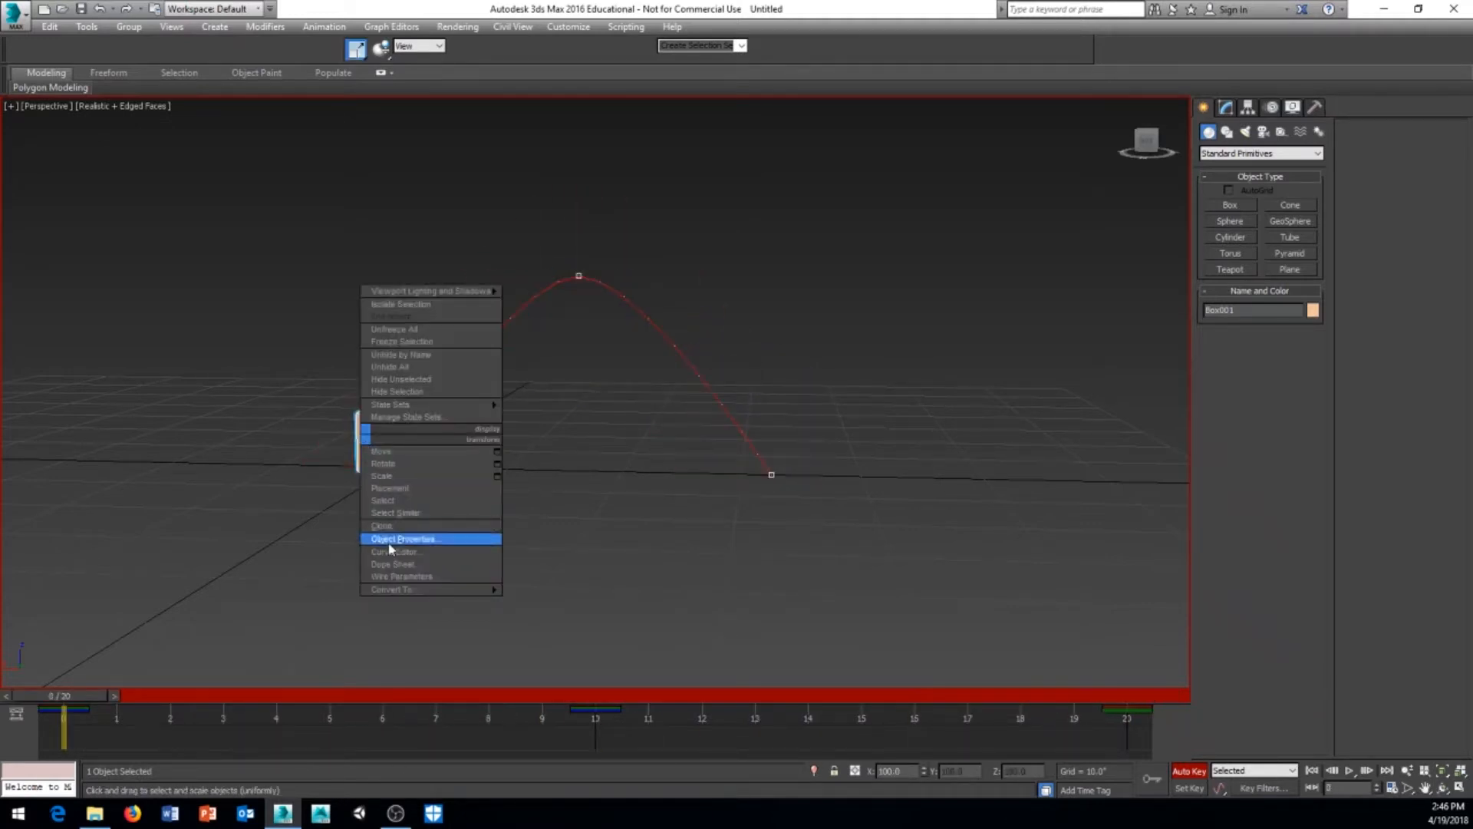
{"action": "left_click", "coordinate": [446, 540]}
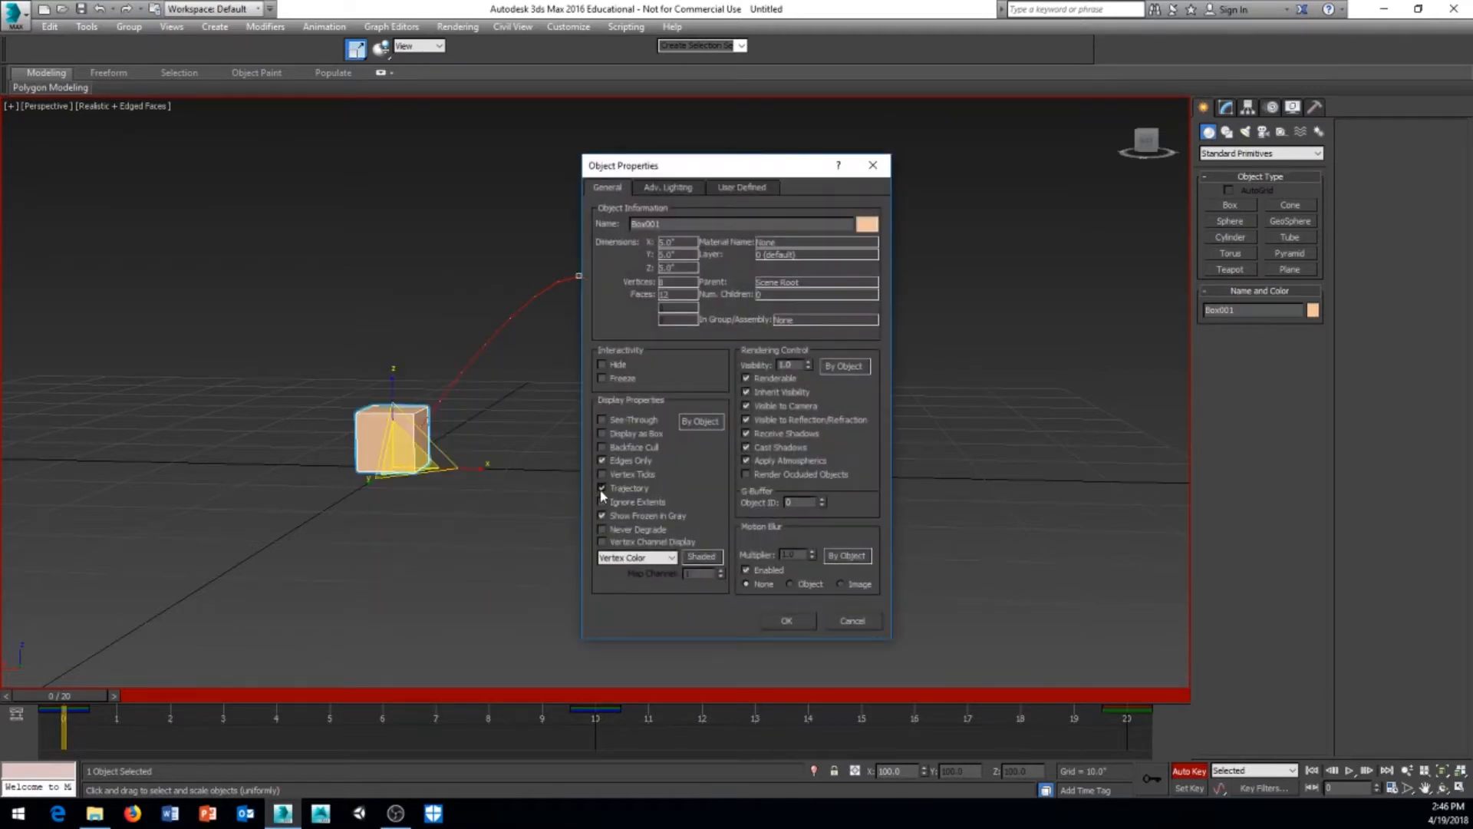
{"action": "left_click", "coordinate": [804, 624]}
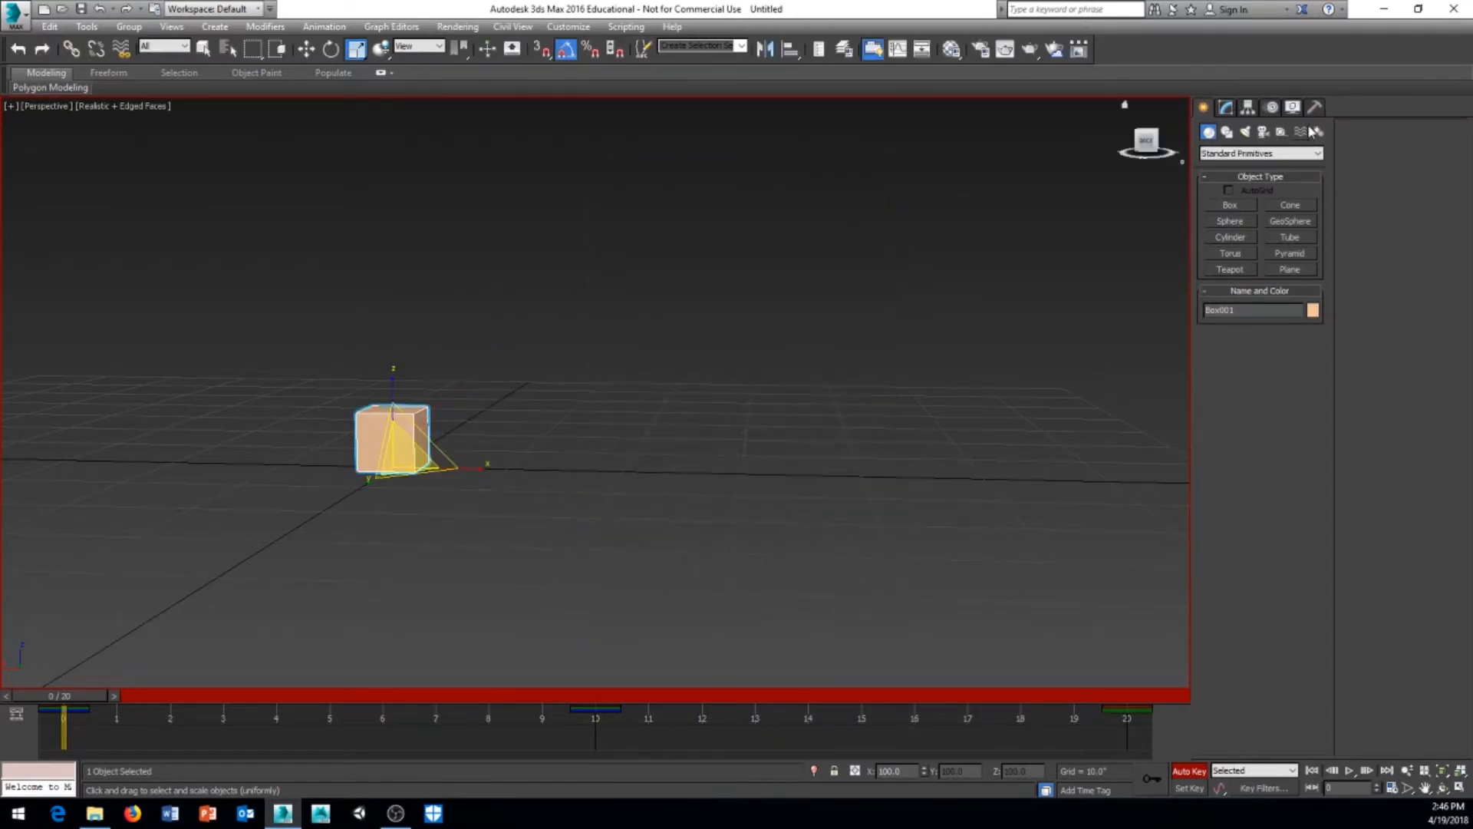
Step: Enable the box's Trajectory through the command panel's display properties and scrub the timeline, ending at frame 0
{"action": "left_click", "coordinate": [1293, 110]}
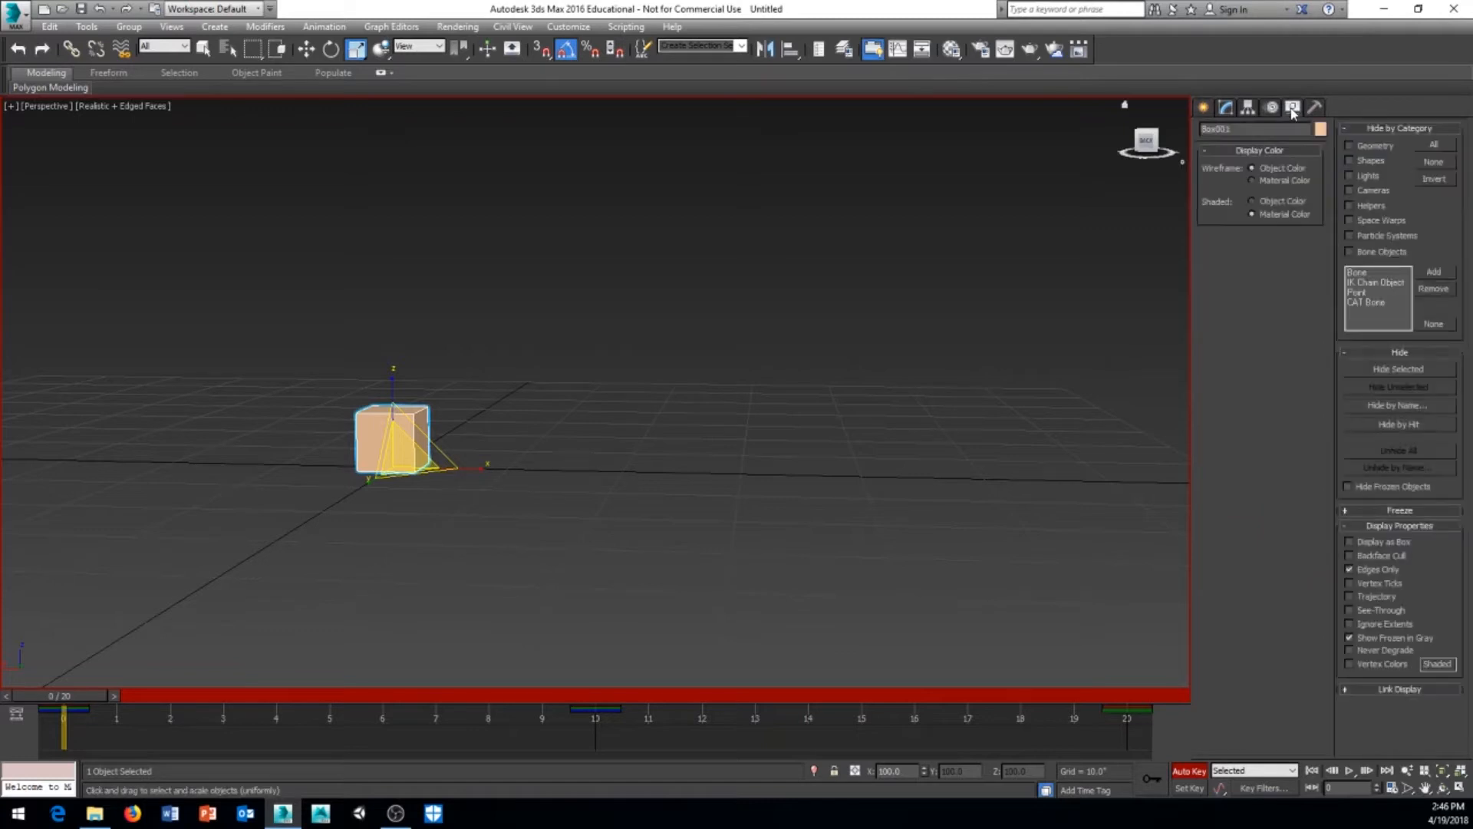
{"action": "left_click", "coordinate": [1349, 597]}
{"action": "left_click", "coordinate": [1349, 598]}
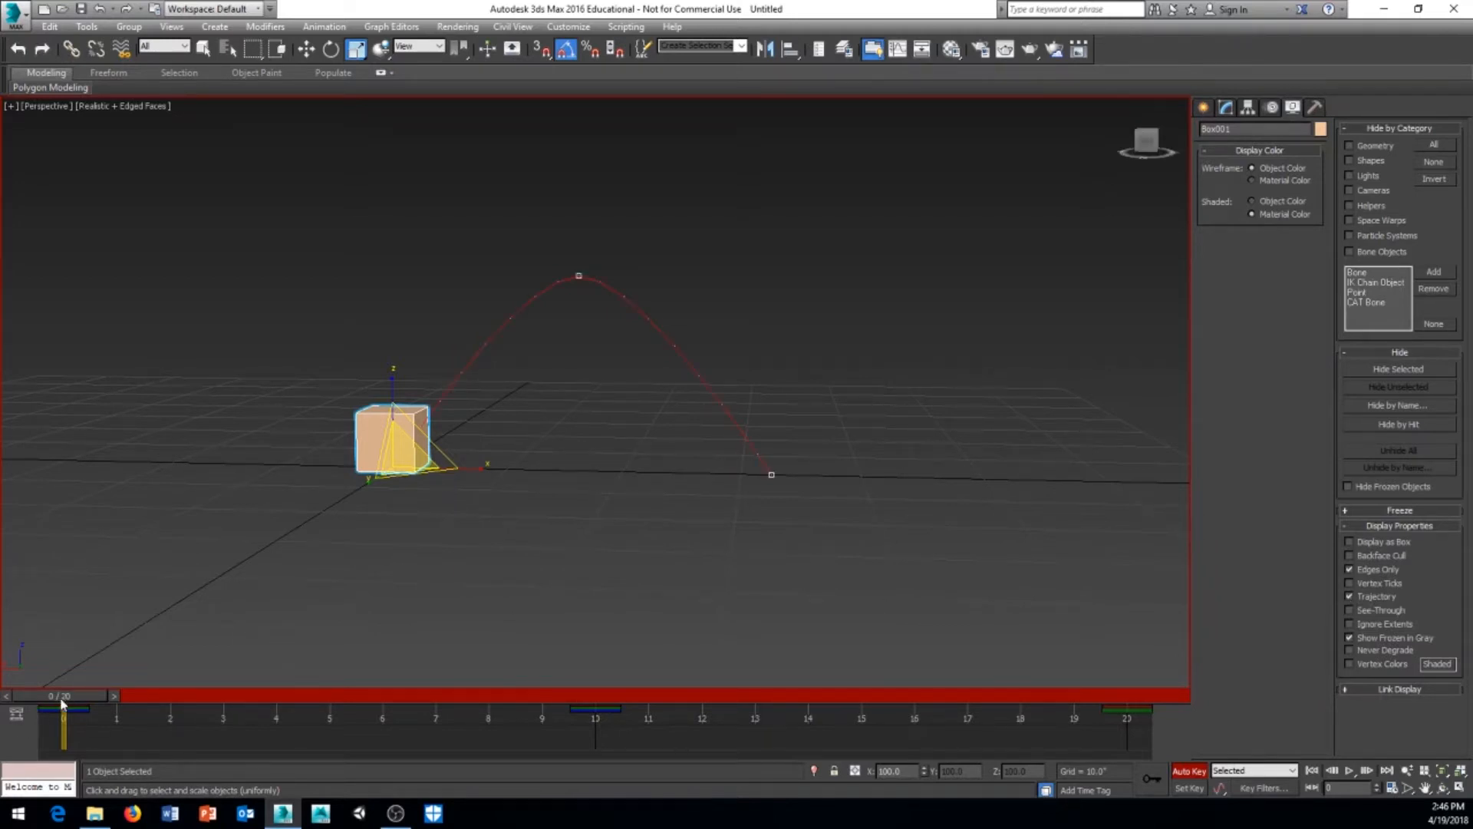
{"action": "mouse_move", "coordinate": [63, 701]}
{"action": "left_mouse_down"}
{"action": "mouse_move", "coordinate": [1119, 696]}
{"action": "mouse_move", "coordinate": [31, 711]}
{"action": "mouse_move", "coordinate": [1005, 697]}
{"action": "mouse_move", "coordinate": [46, 699]}
{"action": "left_mouse_up"}
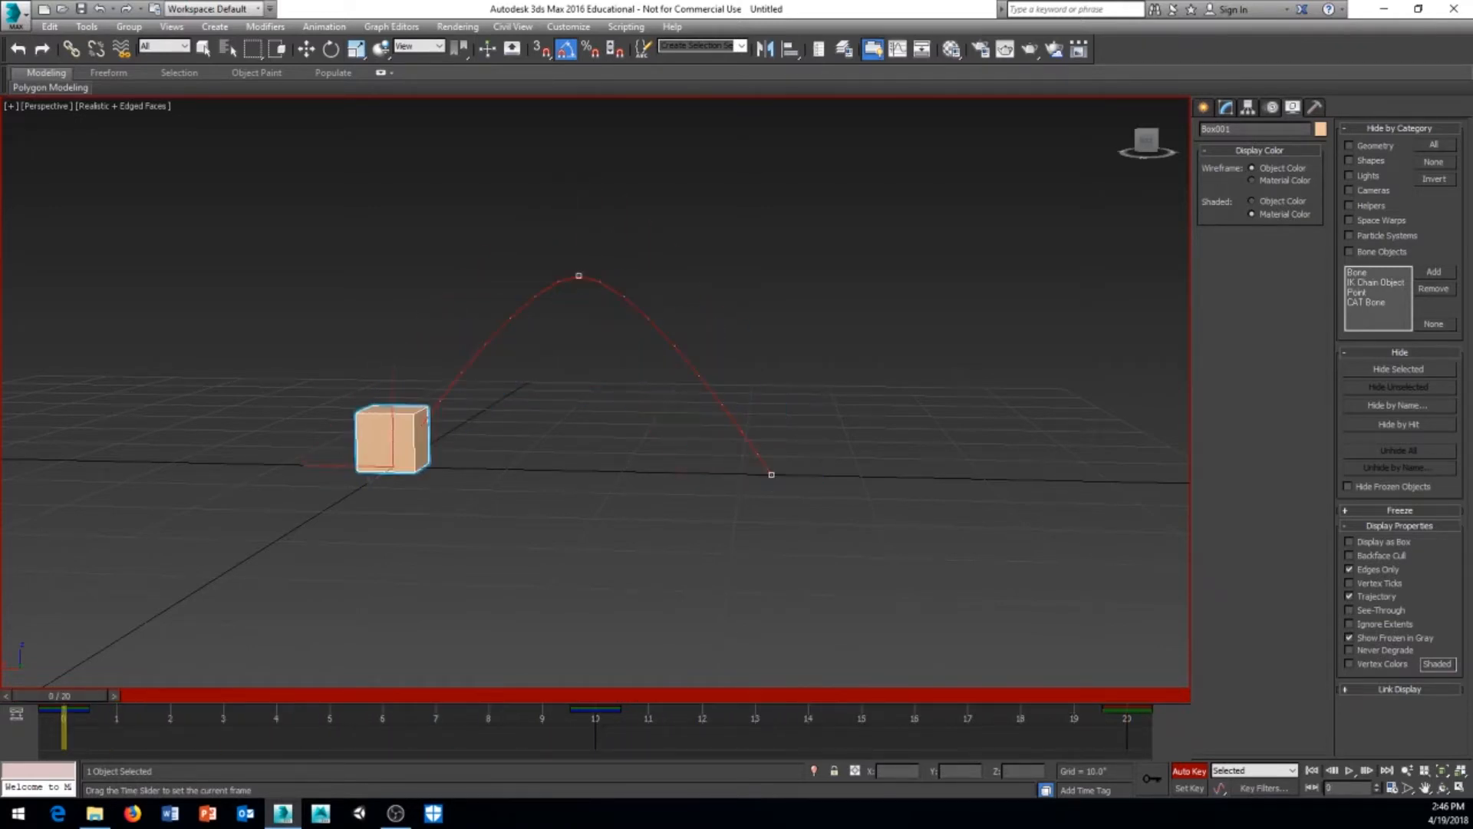
{"action": "key", "text": "r"}
{"action": "middle_click_drag", "start_coordinate": [806, 426], "coordinate": [719, 445]}
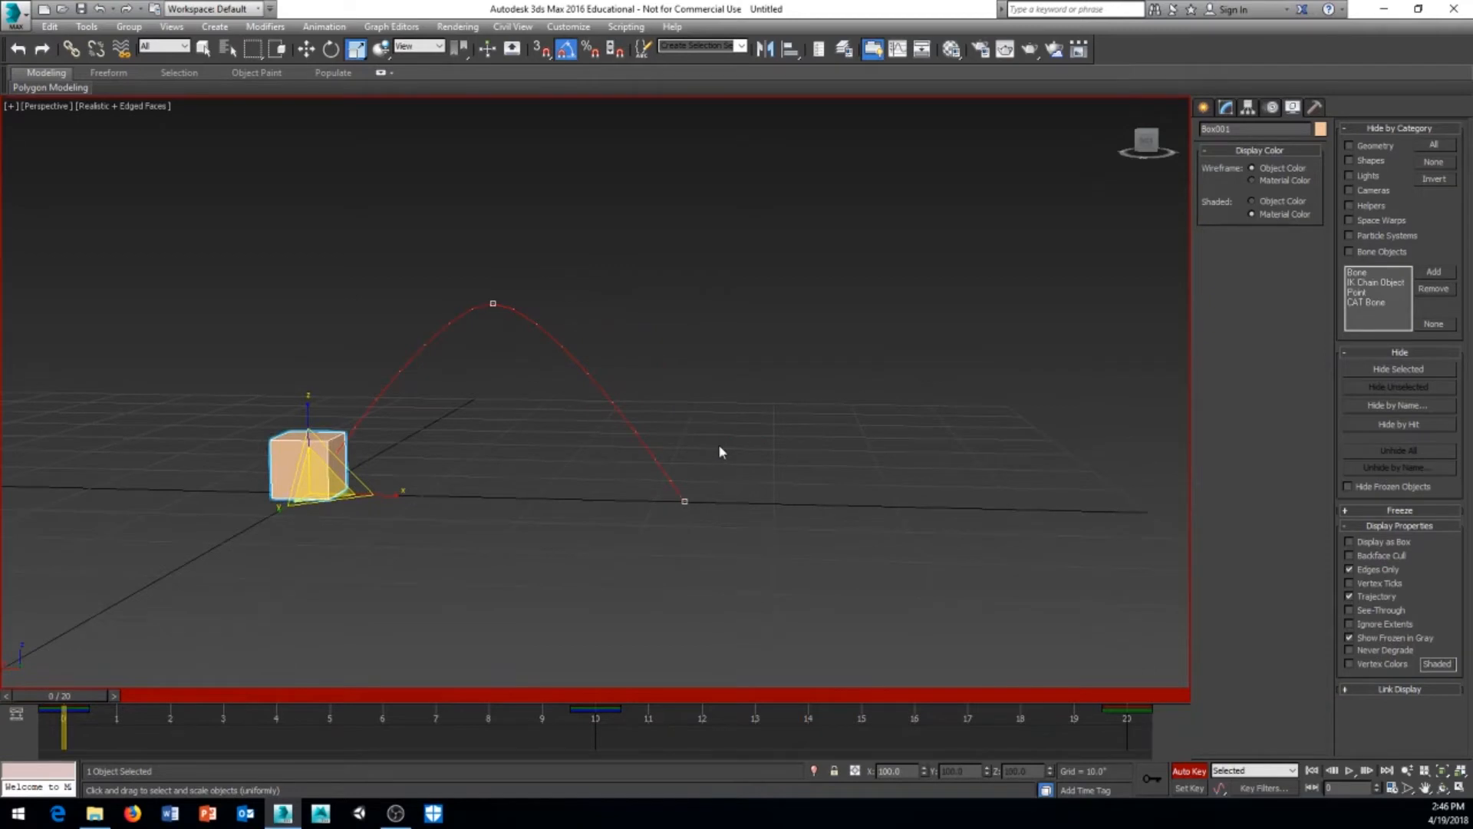
Step: Open the Curve Editor, enlarge its window and expand the box's object parameters in the track list
{"action": "left_click", "coordinate": [898, 50]}
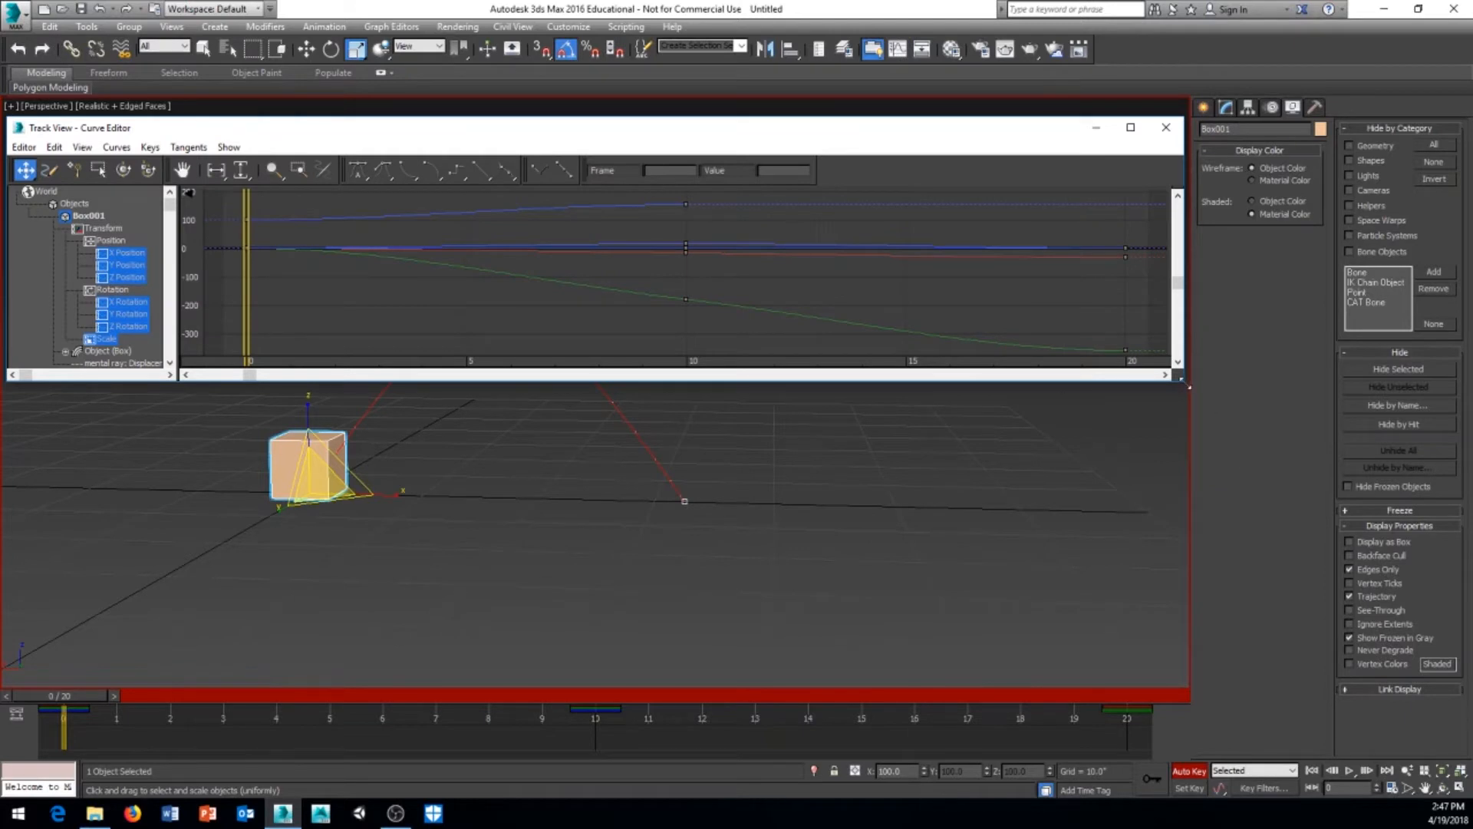
{"action": "left_click_drag", "start_coordinate": [1188, 386], "coordinate": [1295, 487]}
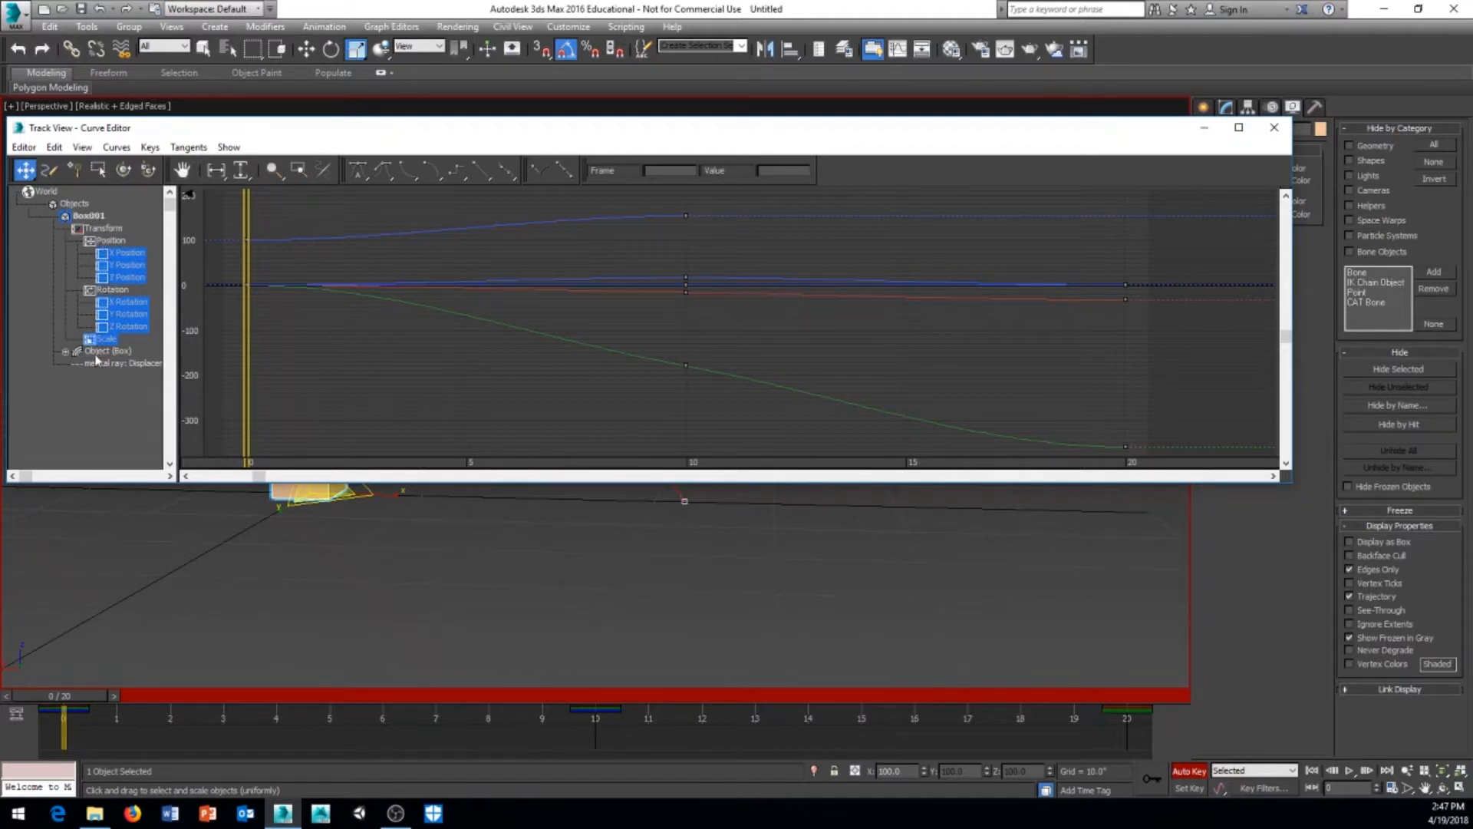
{"action": "left_click", "coordinate": [66, 352]}
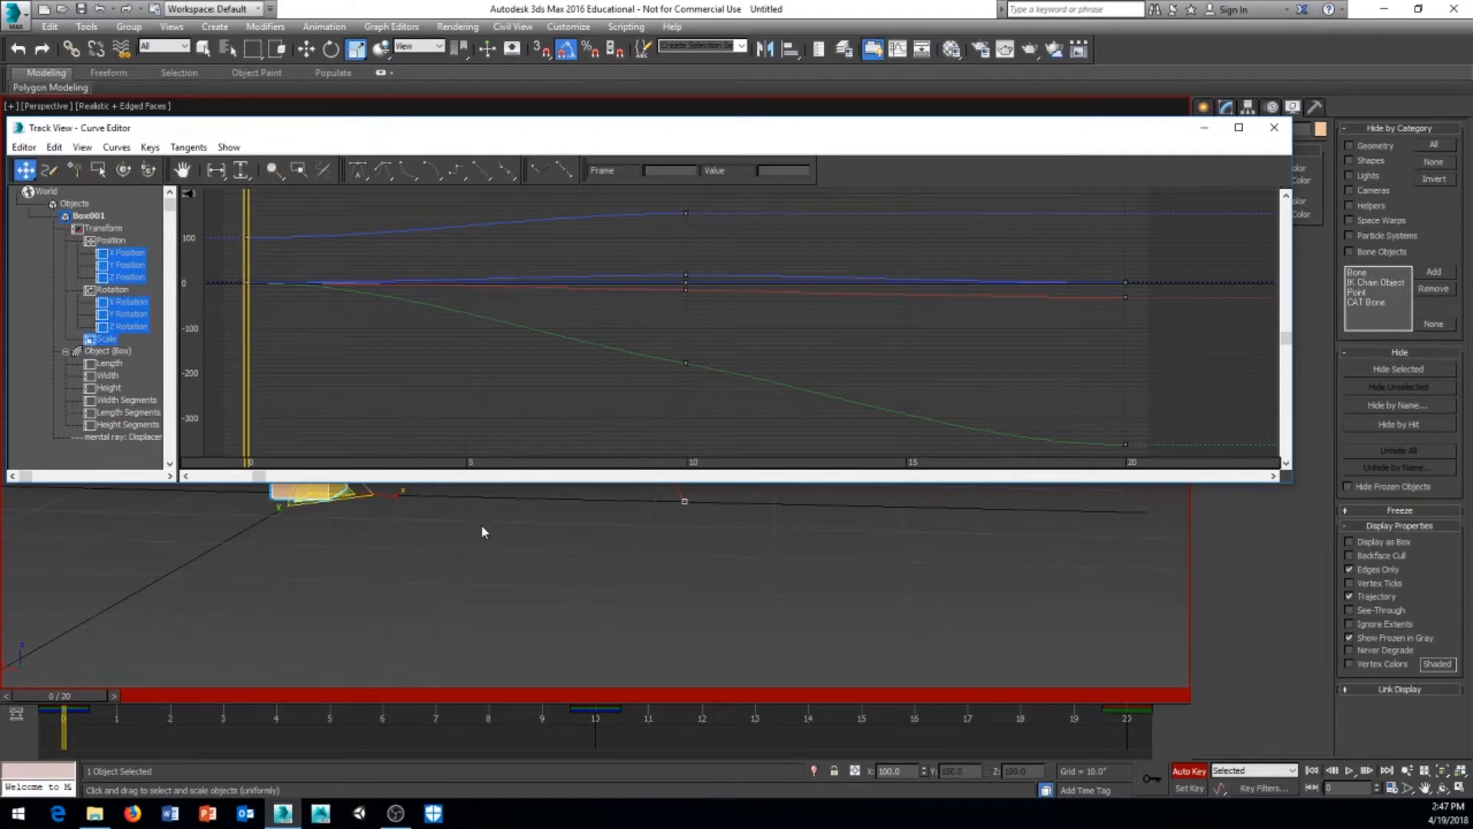
{"action": "middle_click_drag", "start_coordinate": [483, 532], "coordinate": [586, 625]}
{"action": "left_click", "coordinate": [628, 329]}
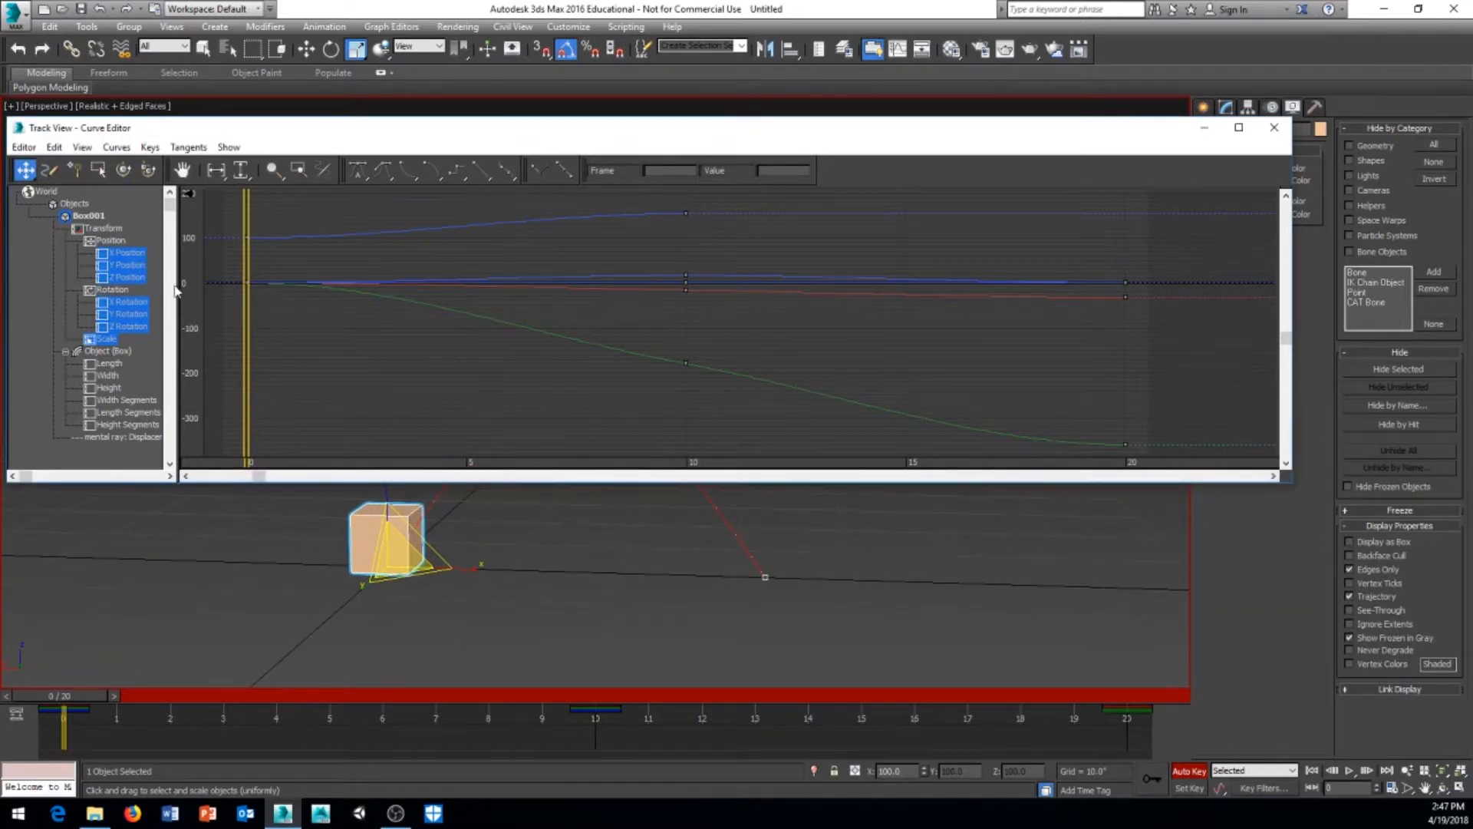
Step: Isolate the box's Position curves, narrow them to X Position, and examine its motion over the 20 frames
{"action": "left_click", "coordinate": [109, 240]}
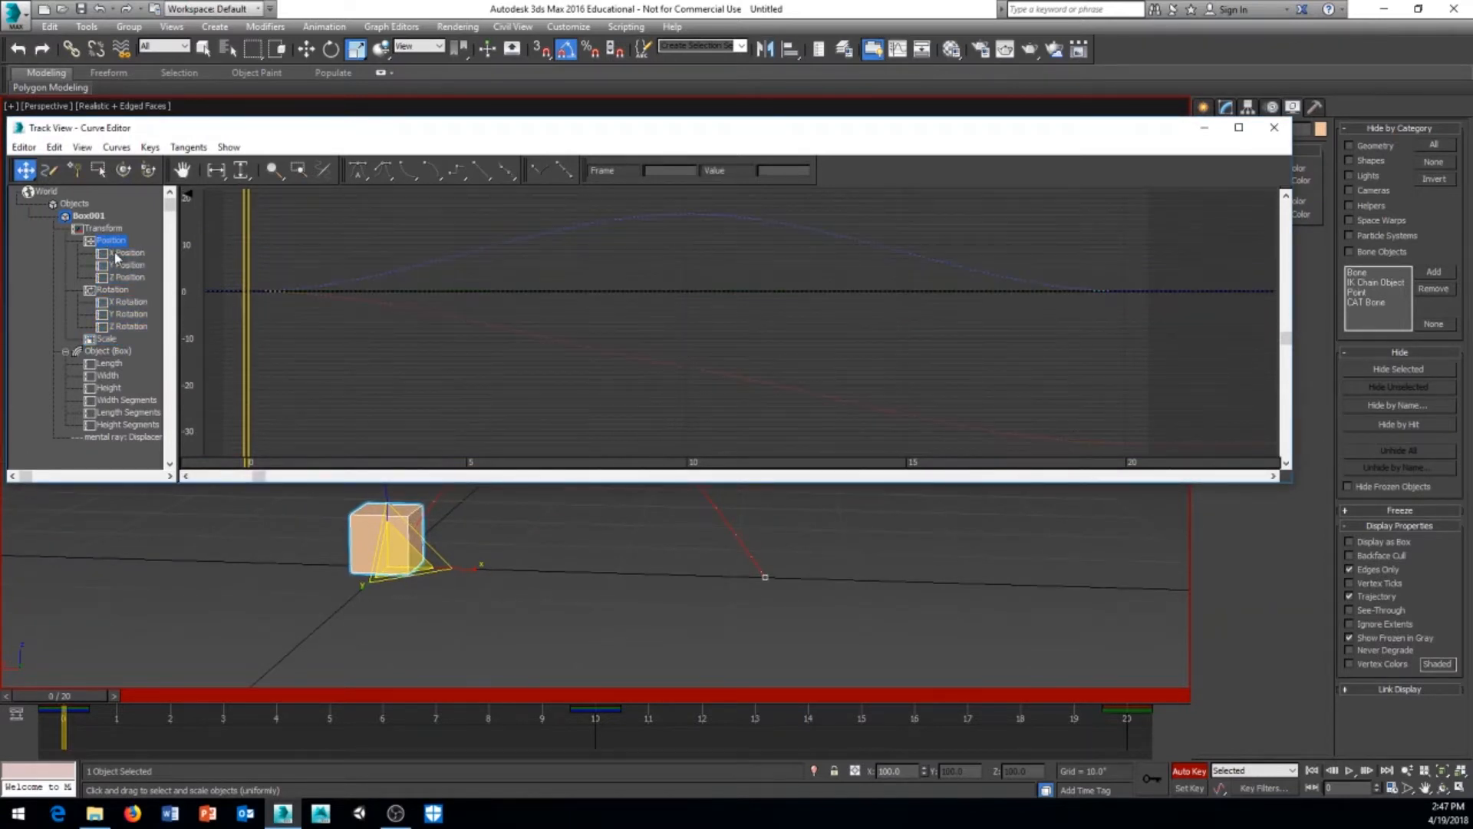
{"action": "left_click", "coordinate": [125, 252]}
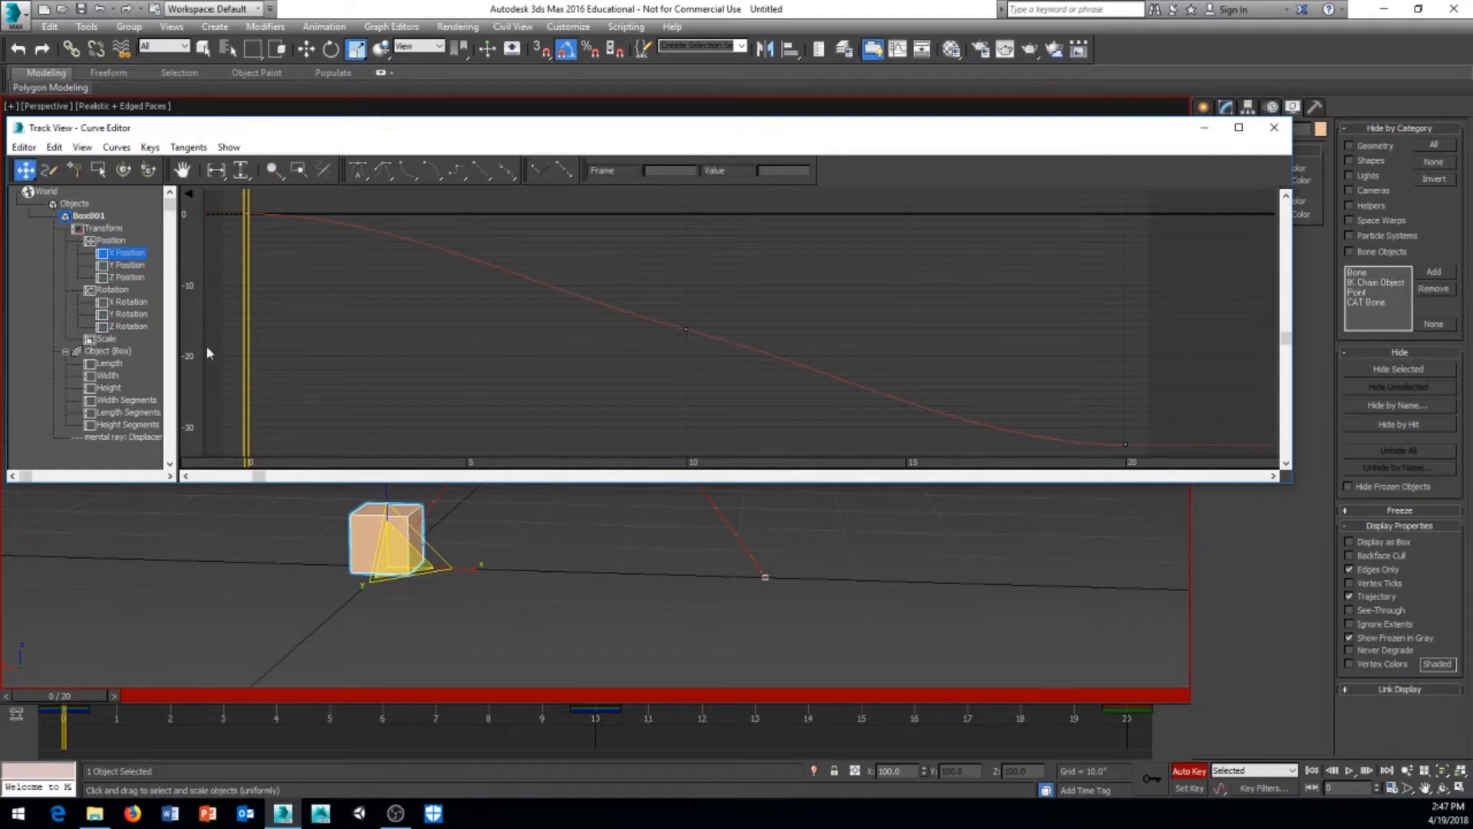
{"action": "mouse_move", "coordinate": [522, 607]}
{"action": "middle_mouse_down", "text": "alt"}
{"action": "mouse_move", "coordinate": [572, 622]}
{"action": "mouse_move", "coordinate": [559, 595]}
{"action": "mouse_move", "coordinate": [548, 609]}
{"action": "middle_mouse_up", "text": "alt"}
Step: Isolate the box's Y Position curve and inspect its keys at frames 0, 10 and 20
{"action": "left_click", "coordinate": [125, 265]}
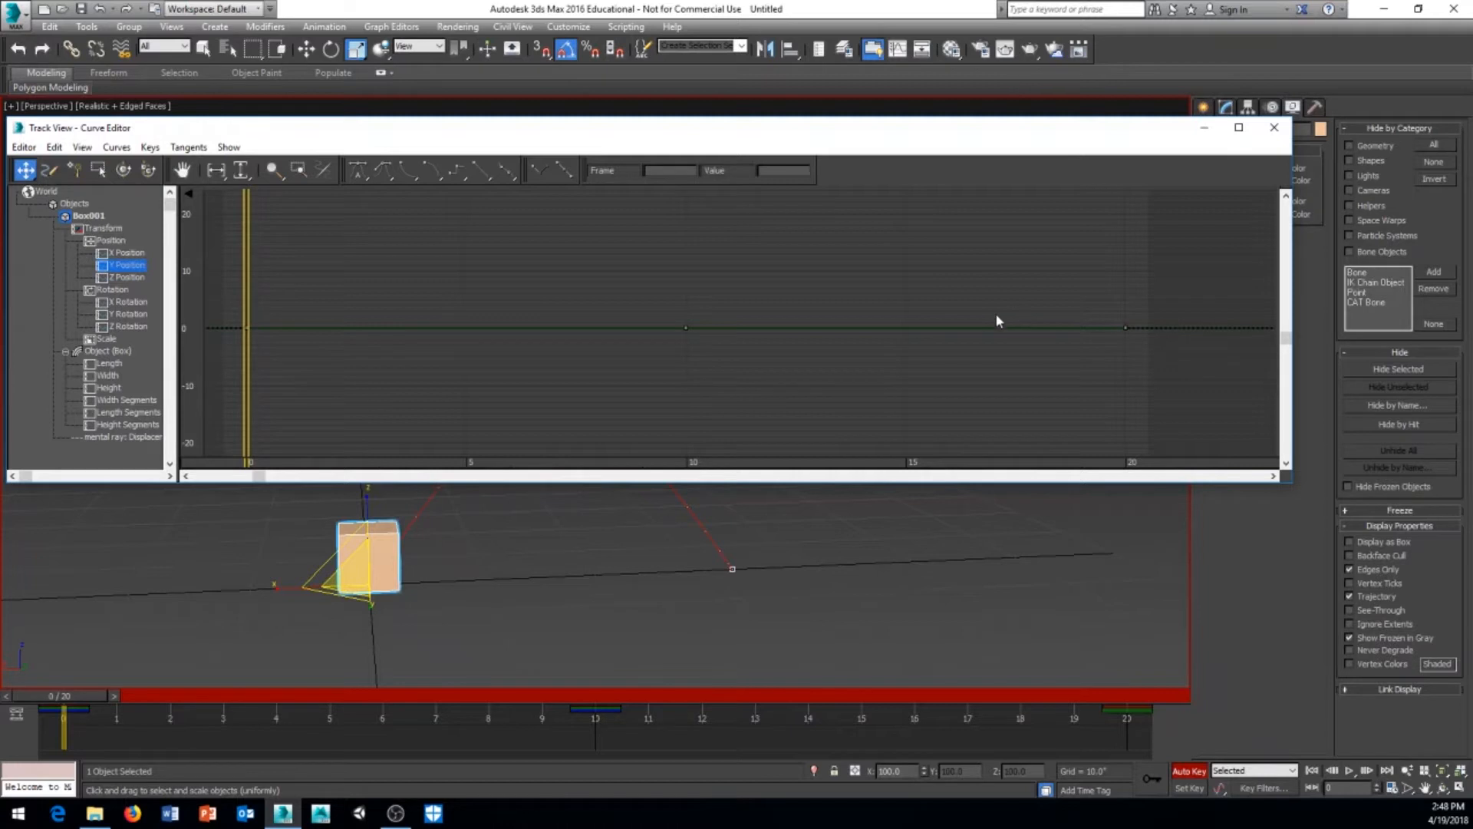
{"action": "left_click", "coordinate": [247, 328]}
{"action": "left_click", "coordinate": [685, 330]}
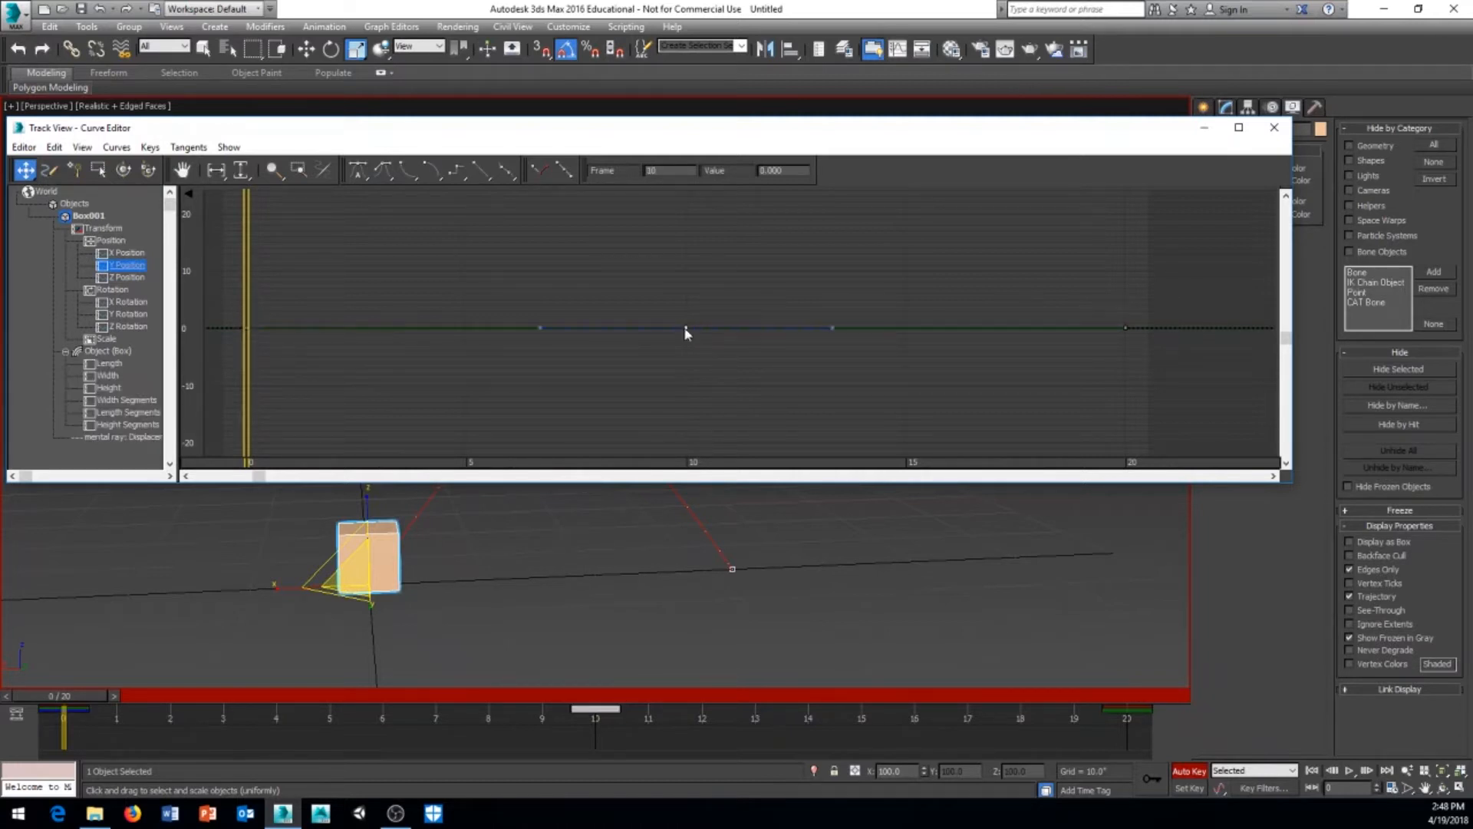
{"action": "left_click", "coordinate": [1126, 328]}
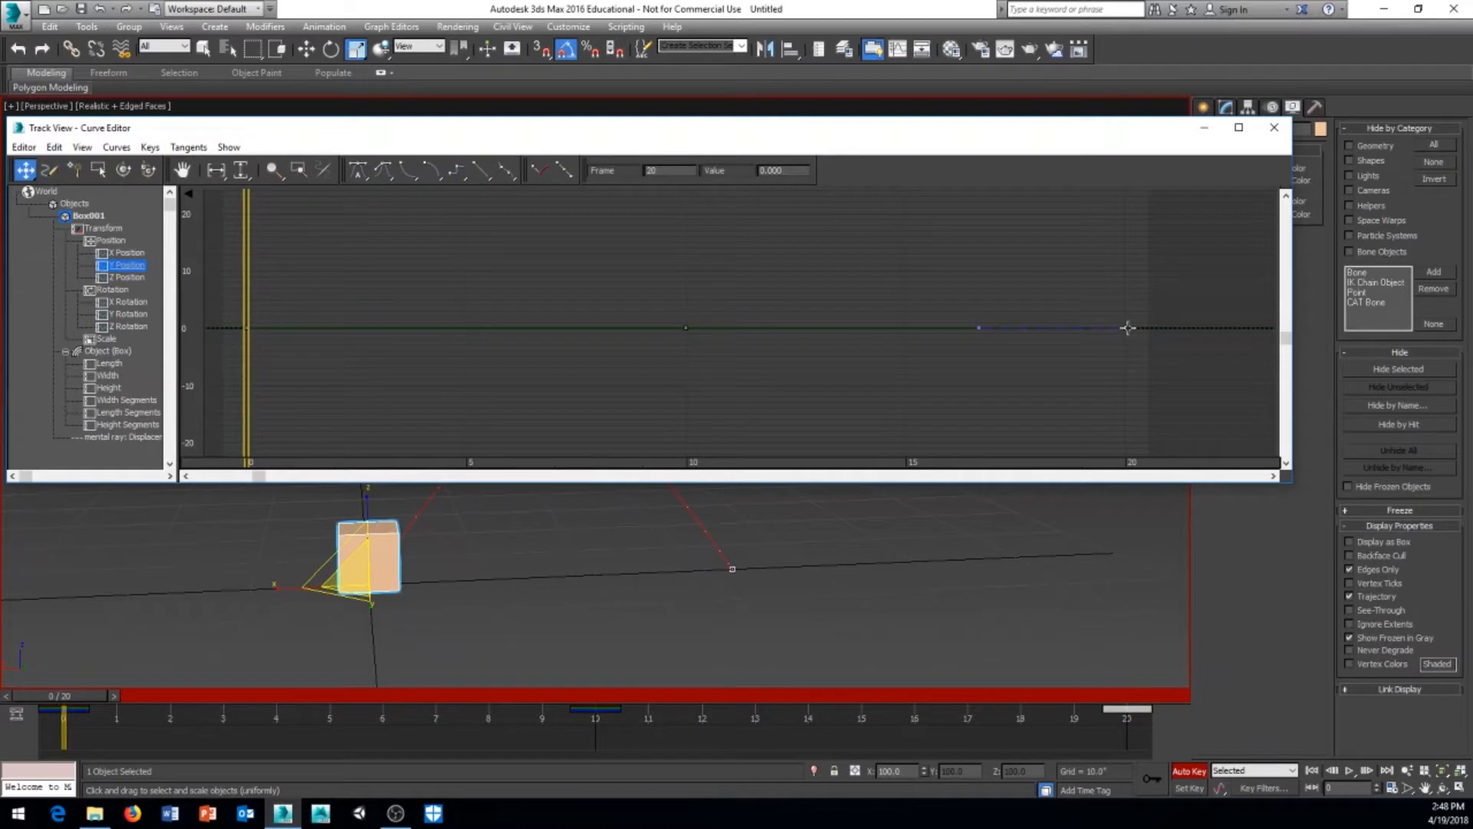
Step: Isolate the box's Z Position curve, move the Curve Editor clear of the trajectory, and compare both with the Move gizmo active
{"action": "left_click", "coordinate": [128, 277]}
{"action": "middle_click_drag", "start_coordinate": [222, 375], "coordinate": [223, 360]}
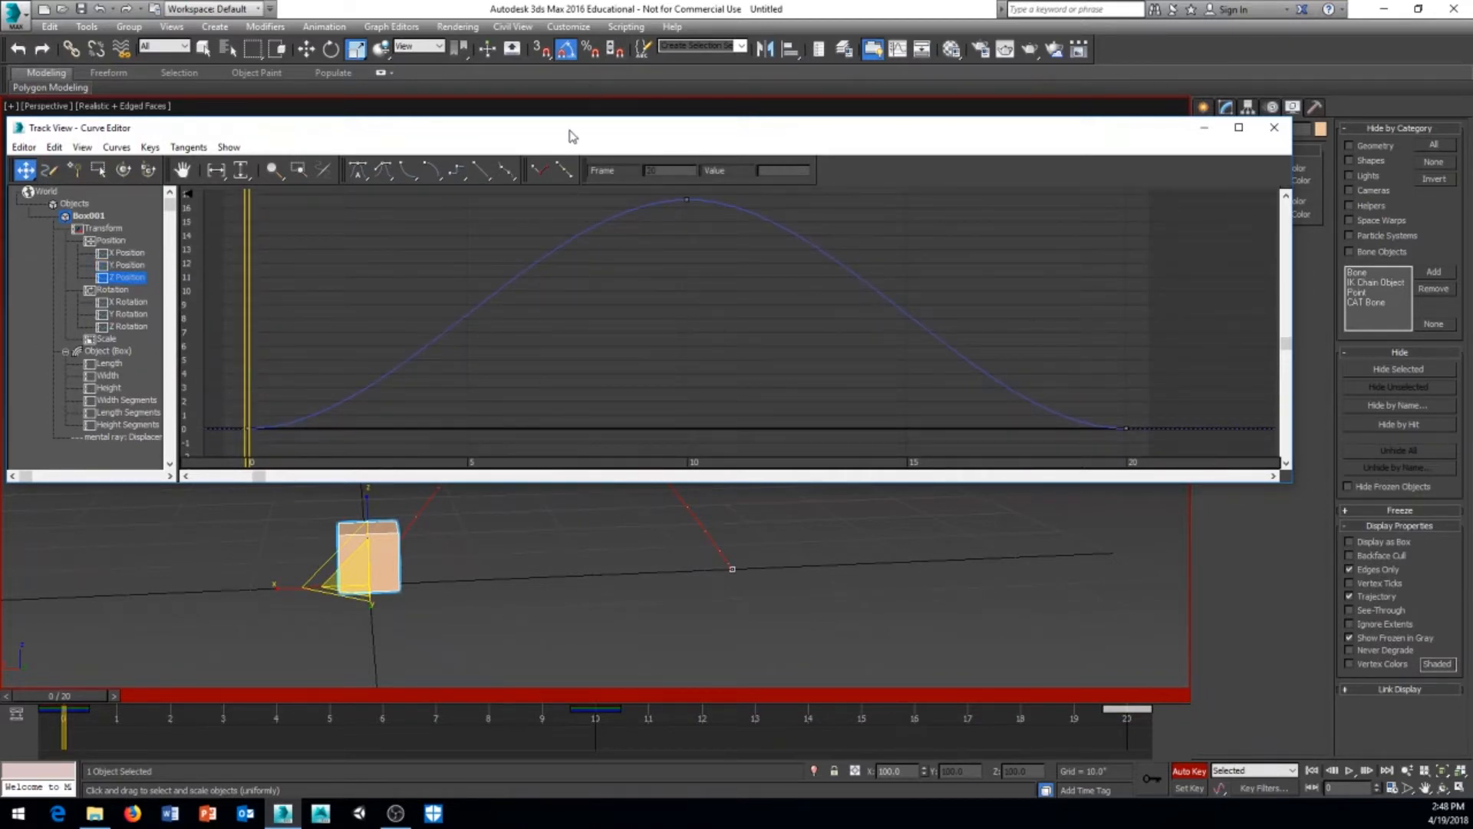
{"action": "left_click_drag", "start_coordinate": [569, 136], "coordinate": [580, 67]}
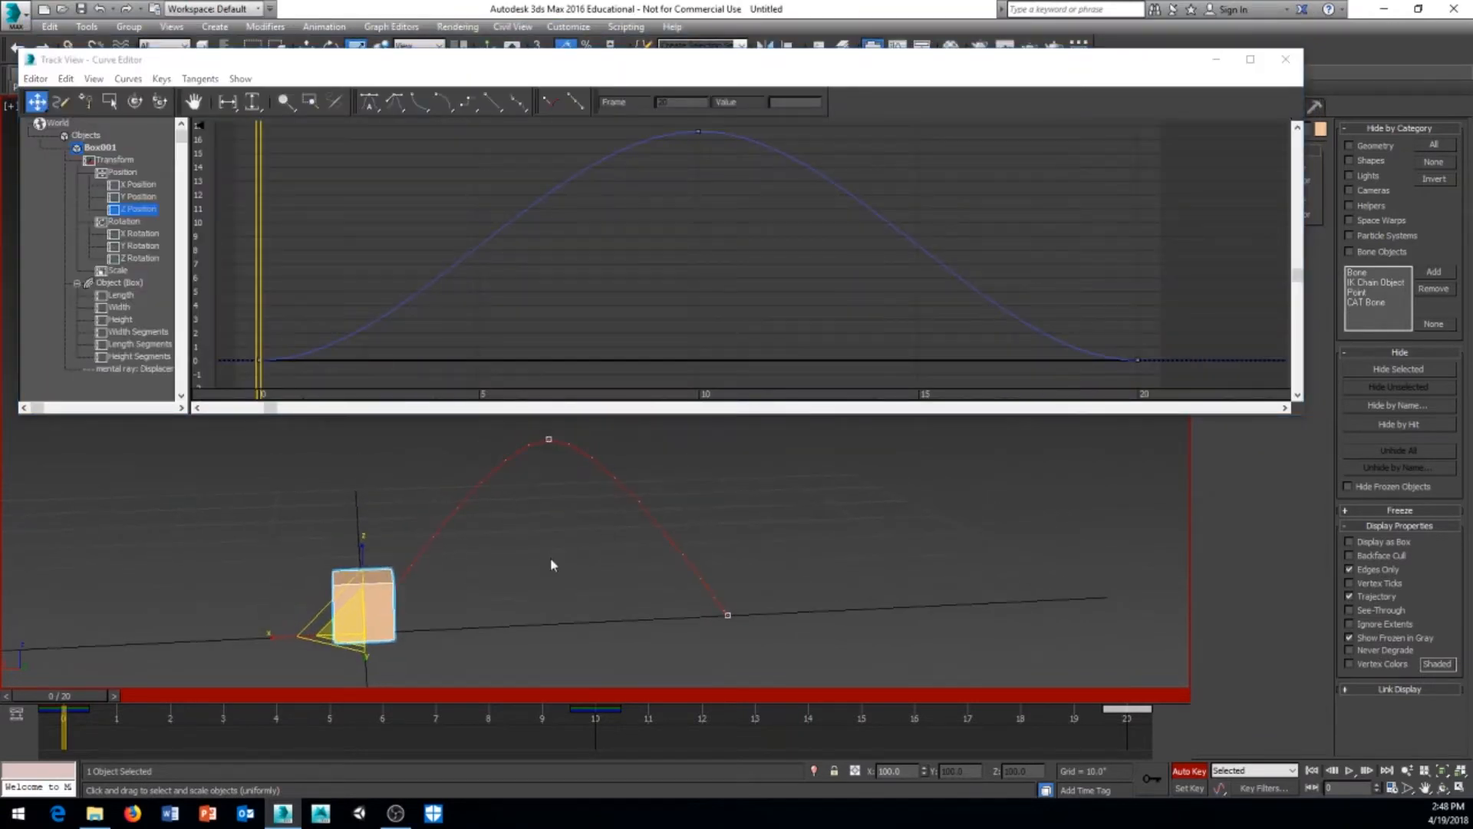
{"action": "middle_click_drag", "start_coordinate": [552, 565], "coordinate": [498, 591], "text": "alt"}
{"action": "right_click", "coordinate": [511, 566]}
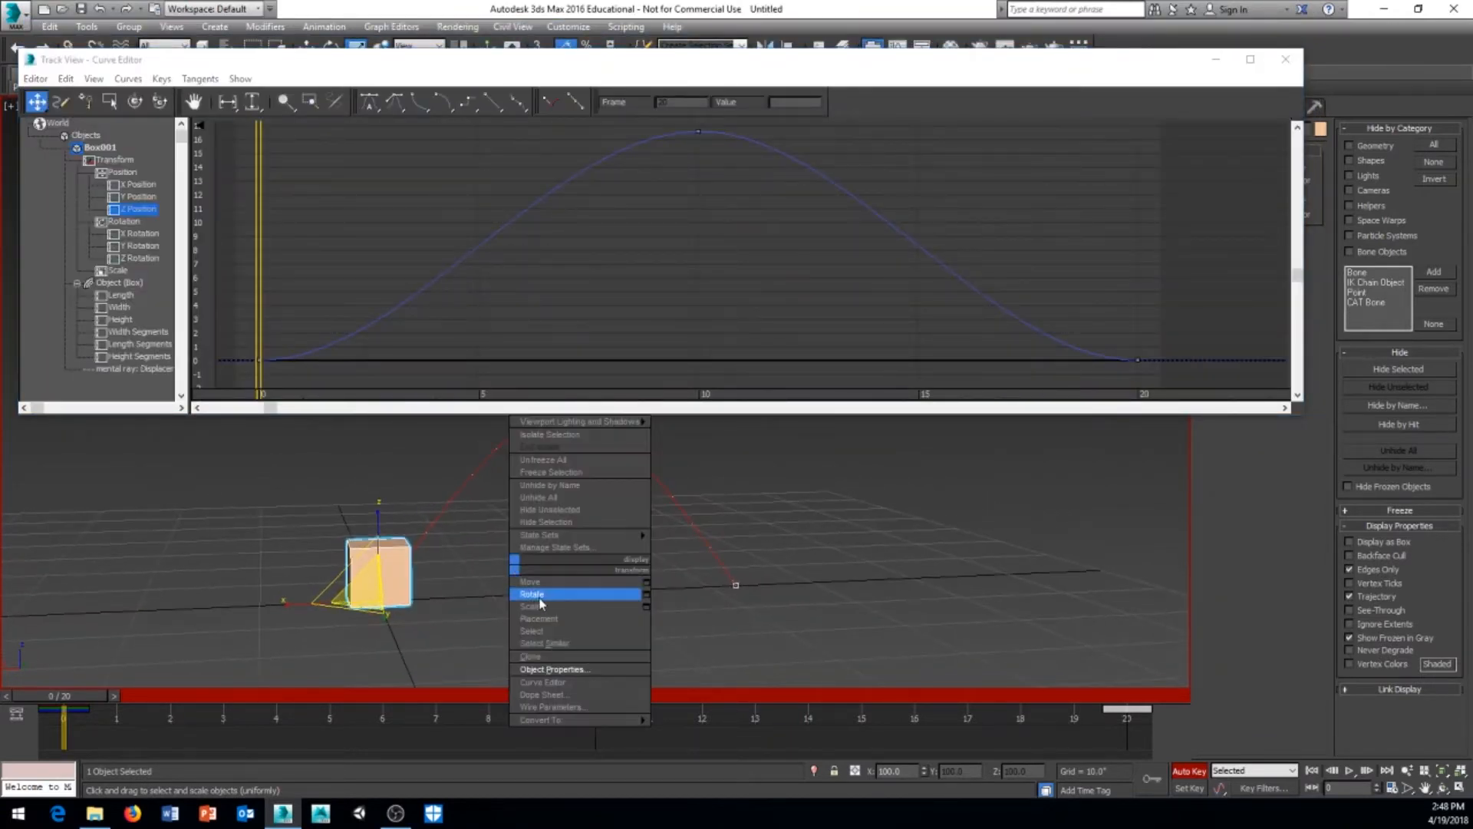
{"action": "left_click", "coordinate": [531, 582]}
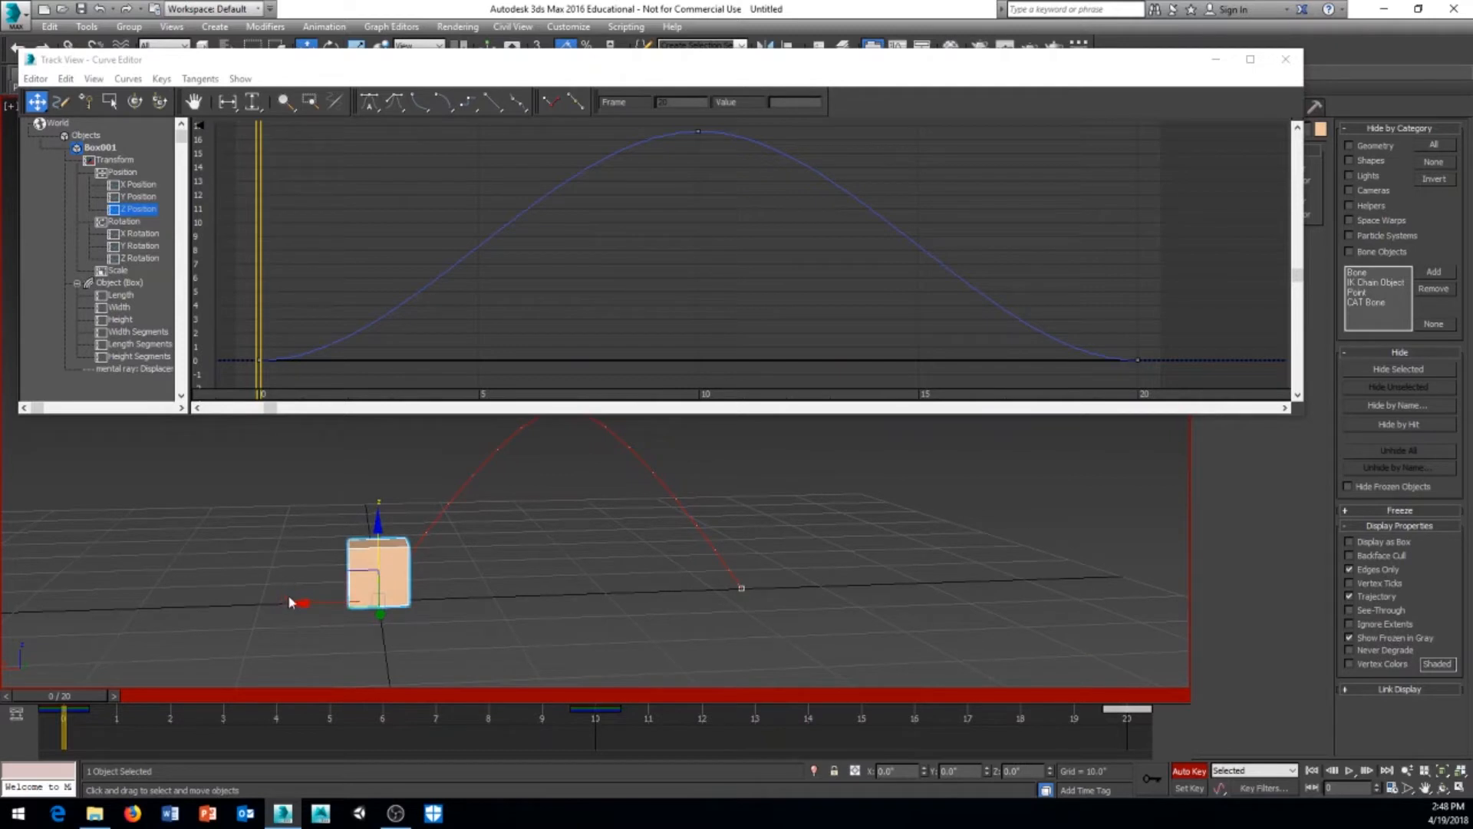
{"action": "middle_click_drag", "start_coordinate": [623, 593], "coordinate": [500, 513], "text": "alt"}
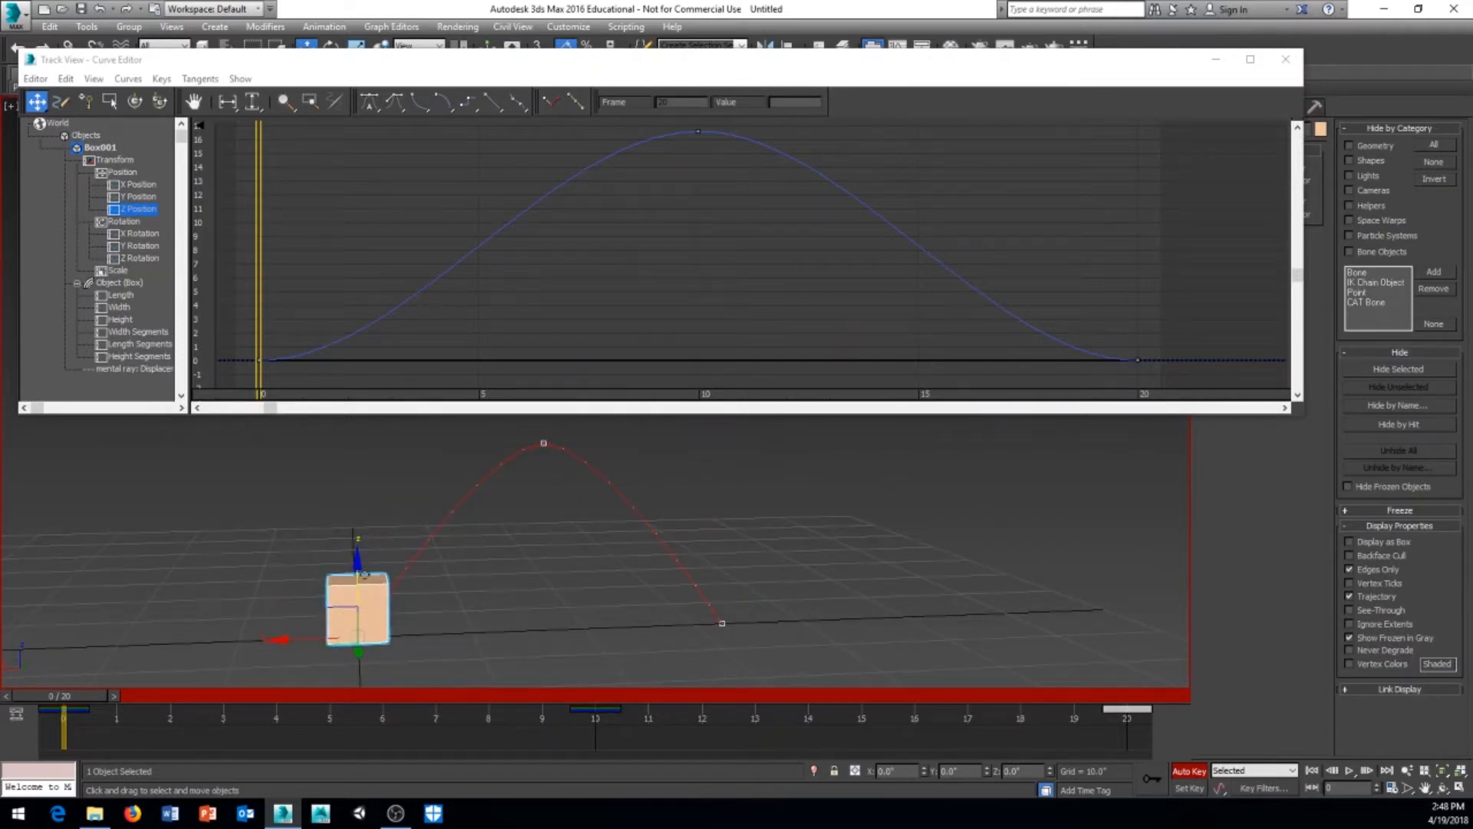
{"action": "middle_click_drag", "start_coordinate": [753, 505], "coordinate": [911, 510]}
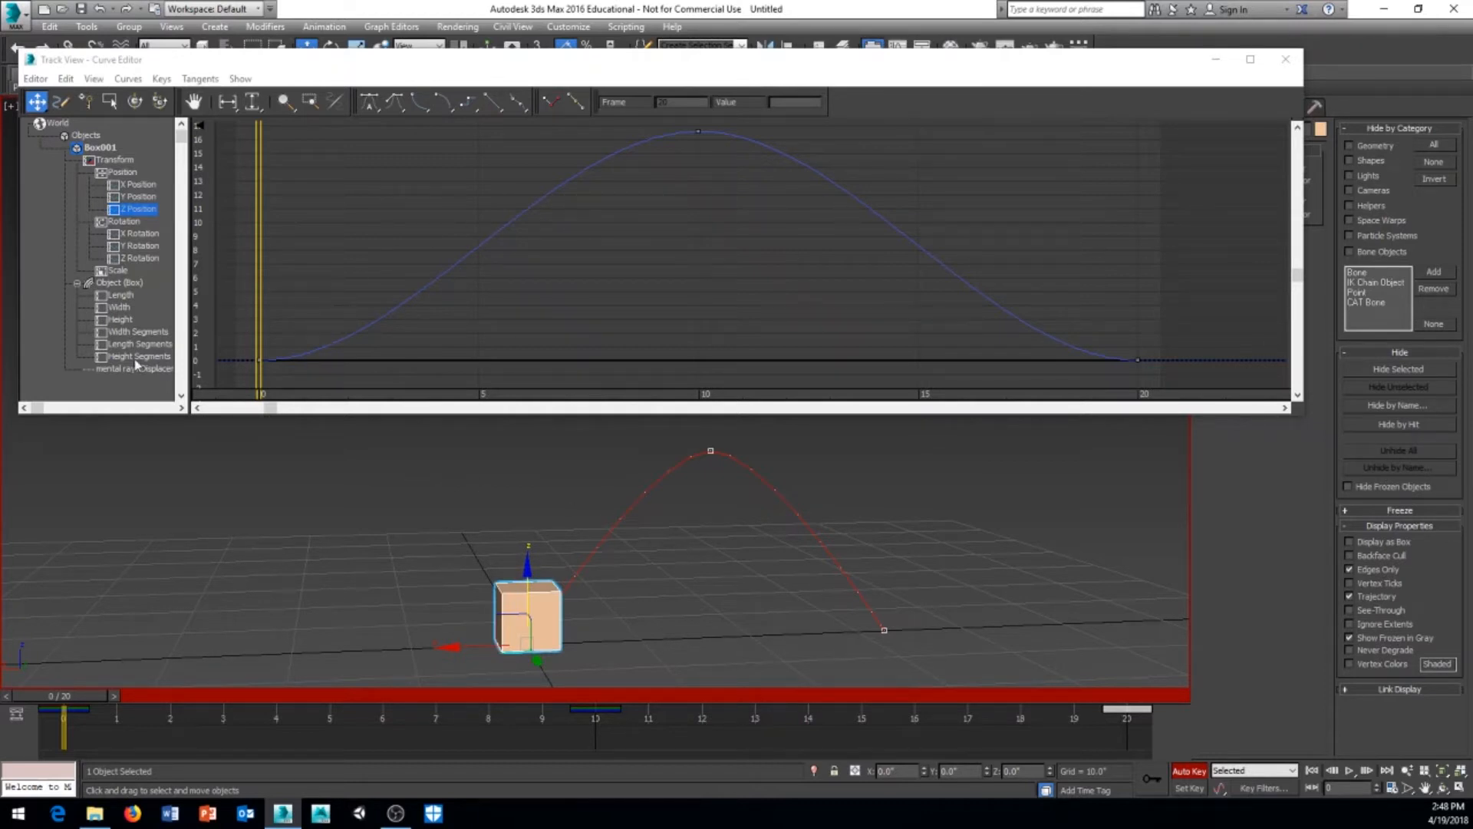
Step: Inspect the box's X, Z and Y Rotation curves one at a time
{"action": "left_click", "coordinate": [126, 234]}
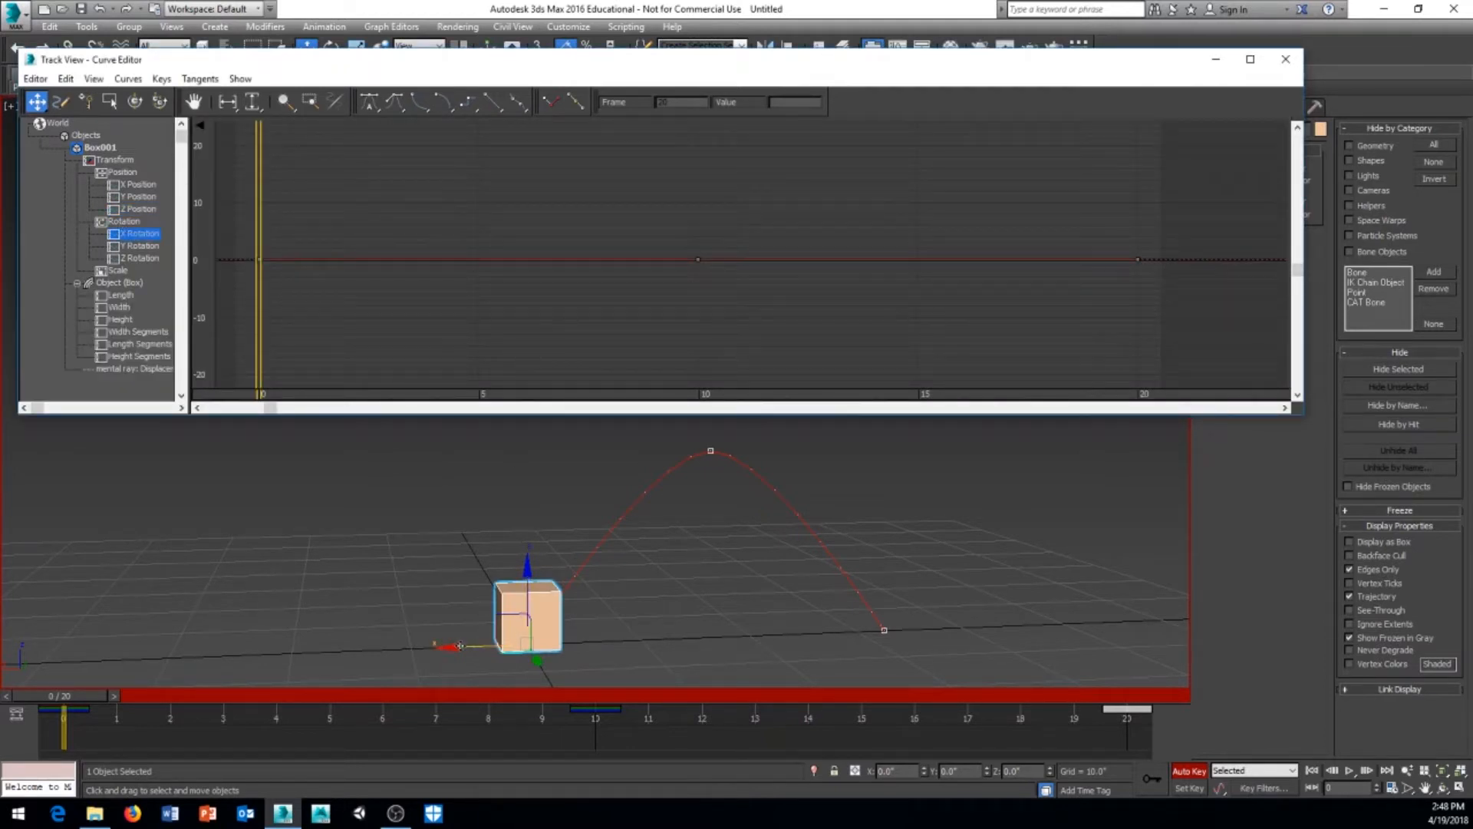
{"action": "left_click", "coordinate": [135, 259]}
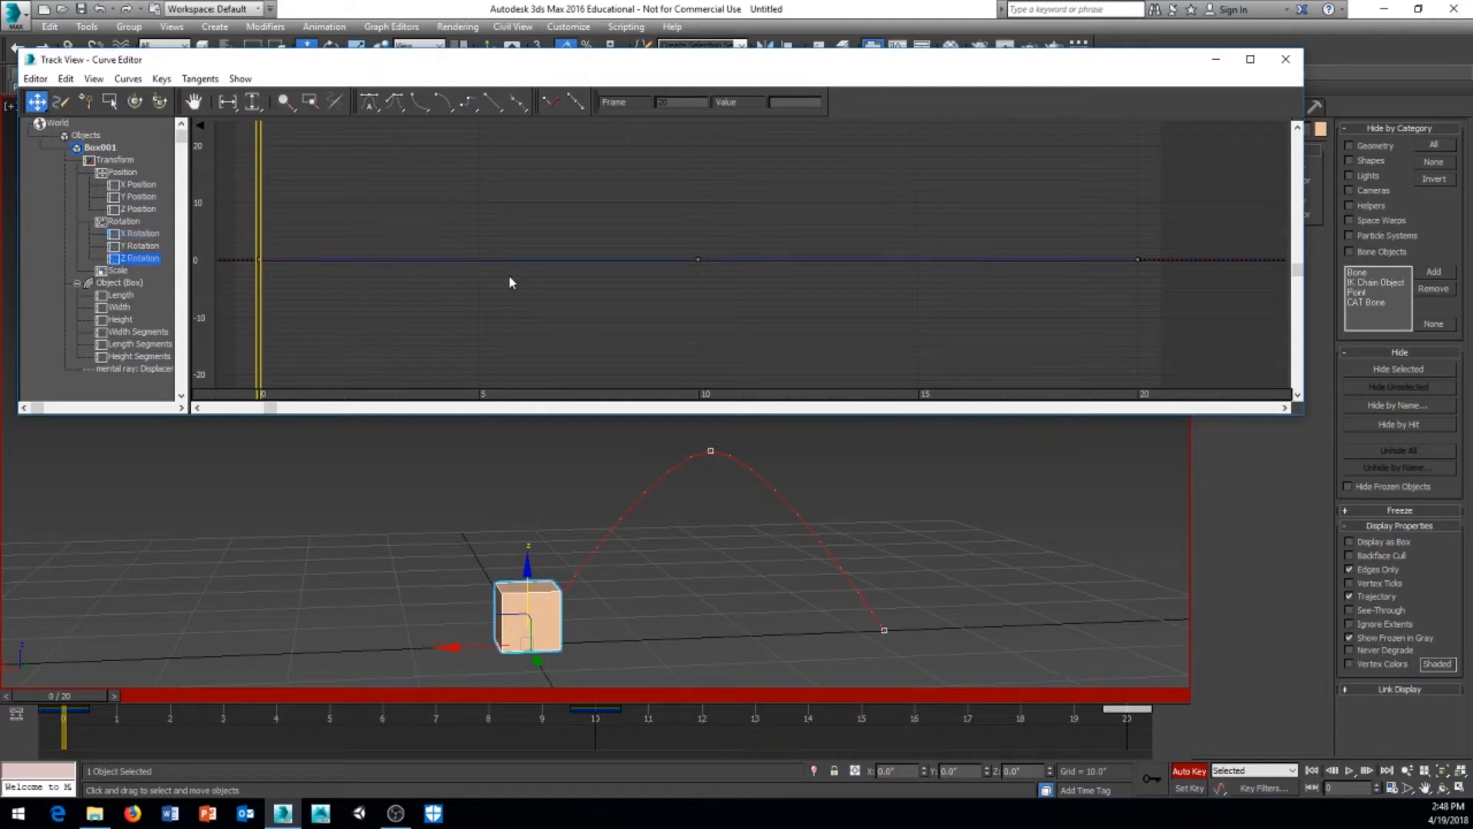
{"action": "left_click", "coordinate": [150, 246]}
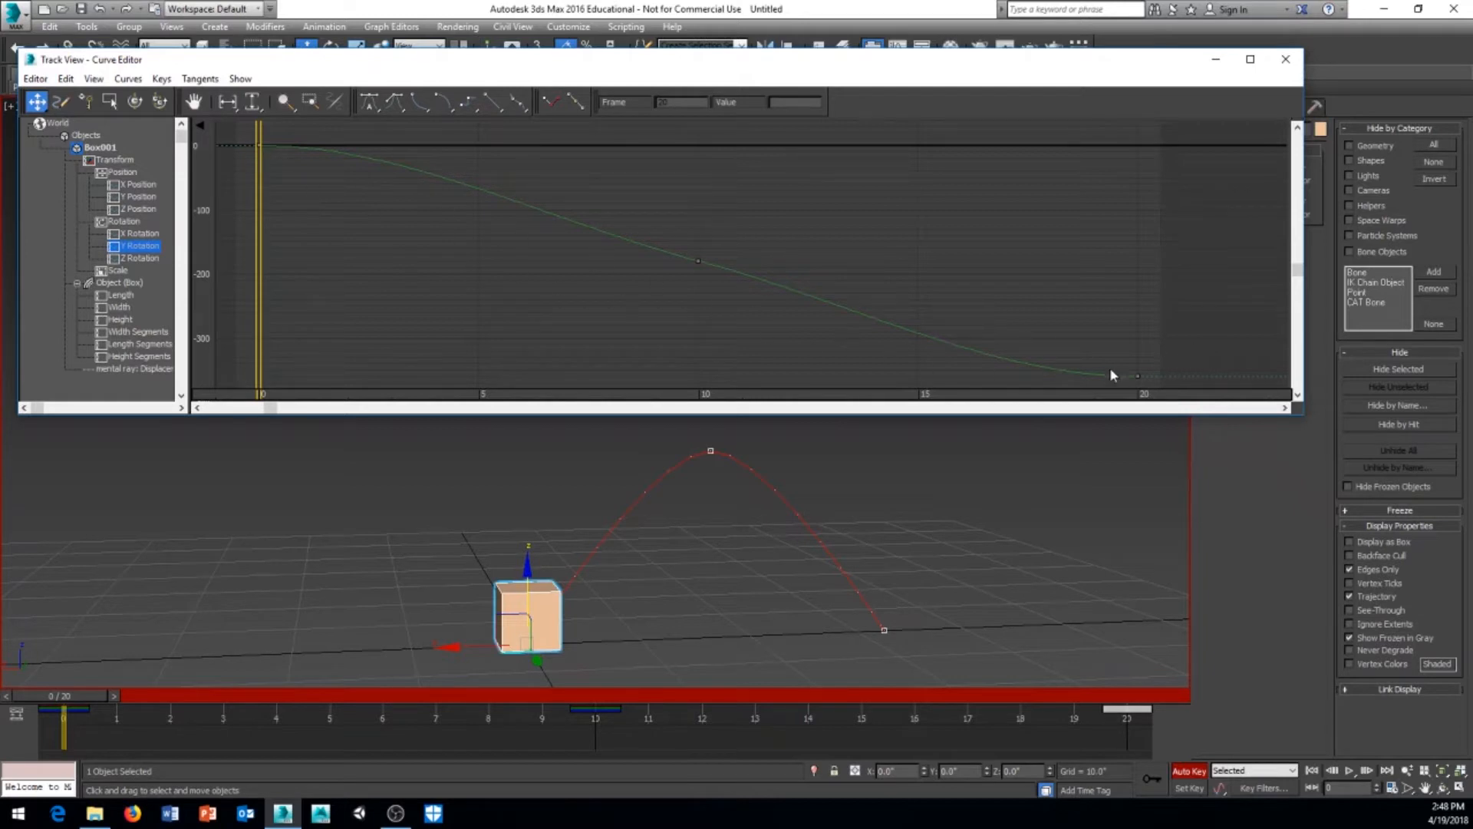
Step: Display the Scale curves and, at frame 10, scale the box non-uniformly to about 335 in Y and 180 in X
{"action": "left_click", "coordinate": [117, 271]}
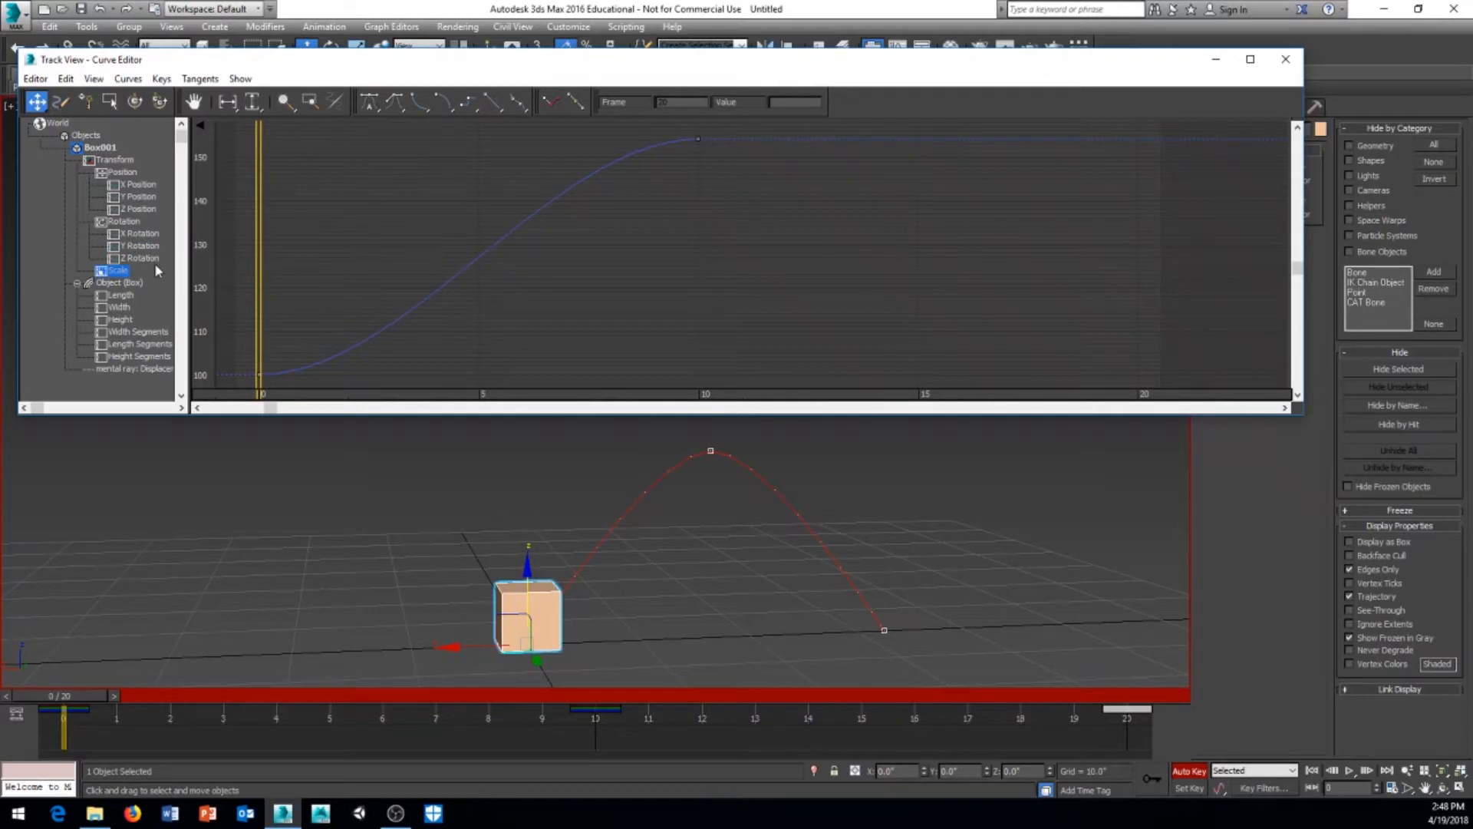
{"action": "right_click", "coordinate": [402, 532]}
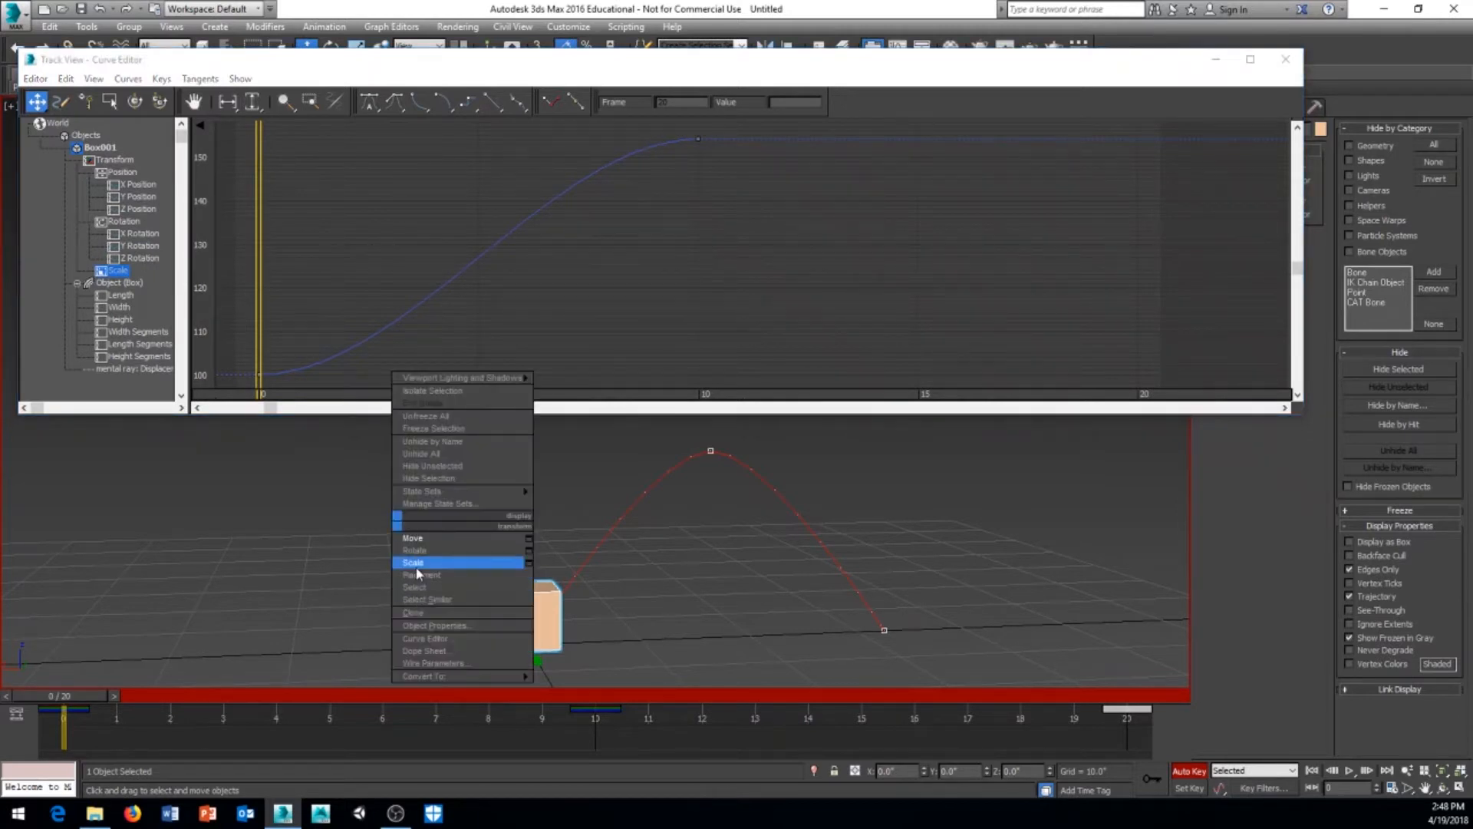
{"action": "left_click", "coordinate": [416, 568]}
{"action": "left_click_drag", "start_coordinate": [84, 695], "coordinate": [613, 737]}
{"action": "left_click_drag", "start_coordinate": [735, 454], "coordinate": [750, 466]}
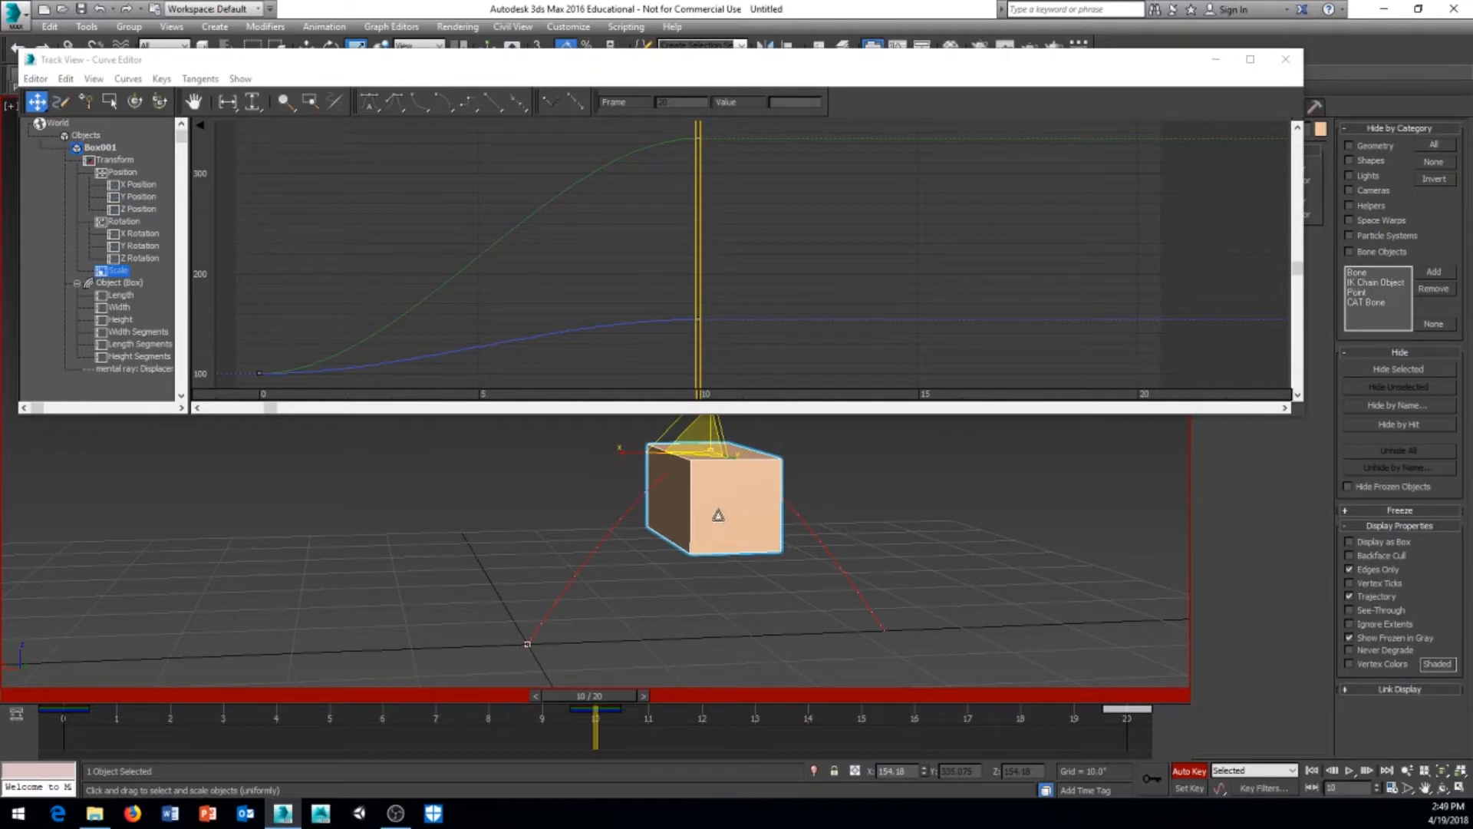
{"action": "left_click_drag", "start_coordinate": [628, 450], "coordinate": [615, 451]}
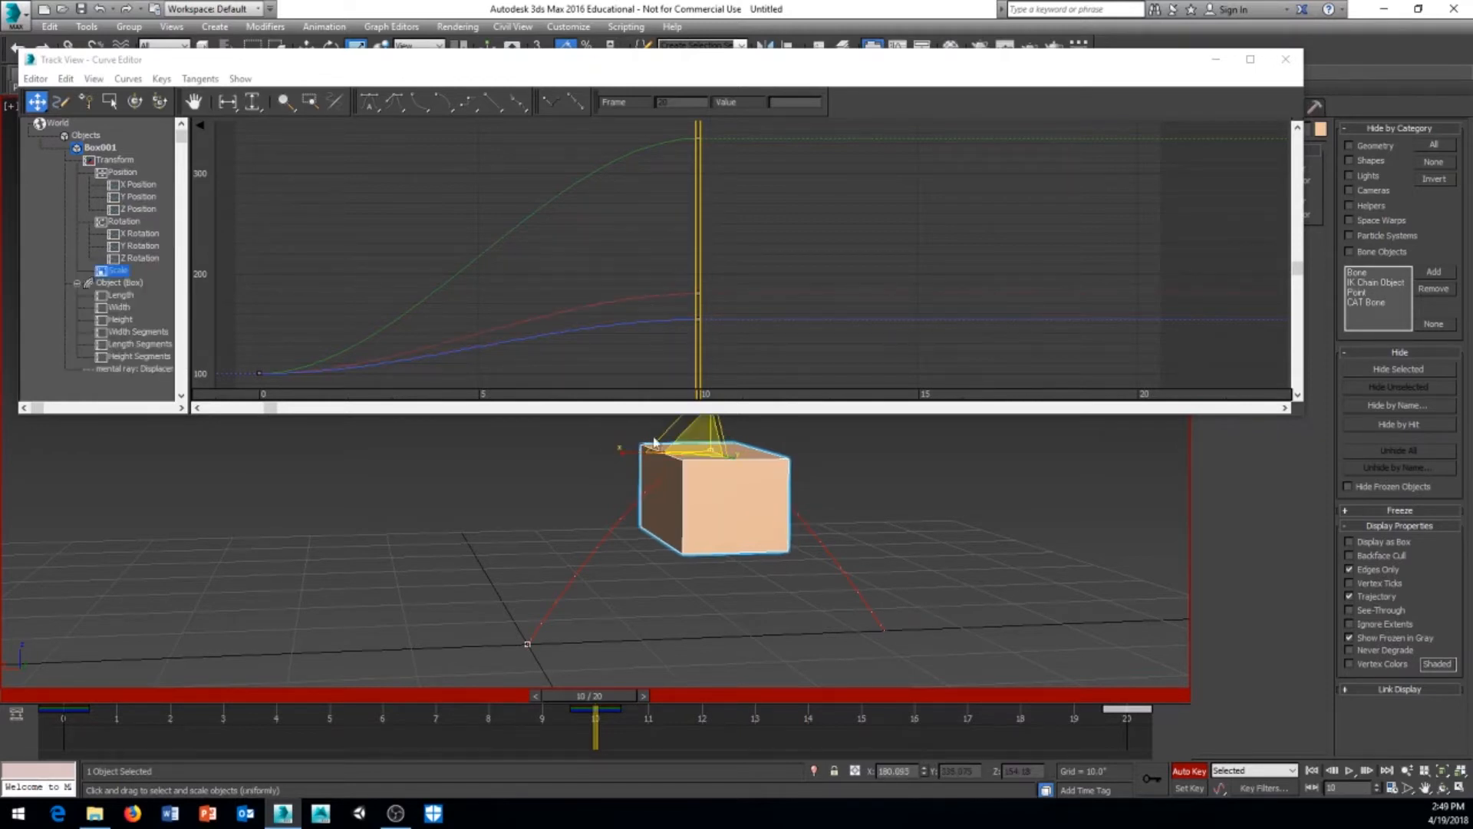
{"action": "mouse_move", "coordinate": [614, 712]}
{"action": "left_mouse_down"}
{"action": "mouse_move", "coordinate": [276, 710]}
{"action": "mouse_move", "coordinate": [624, 708]}
{"action": "mouse_move", "coordinate": [606, 709]}
{"action": "left_mouse_up"}
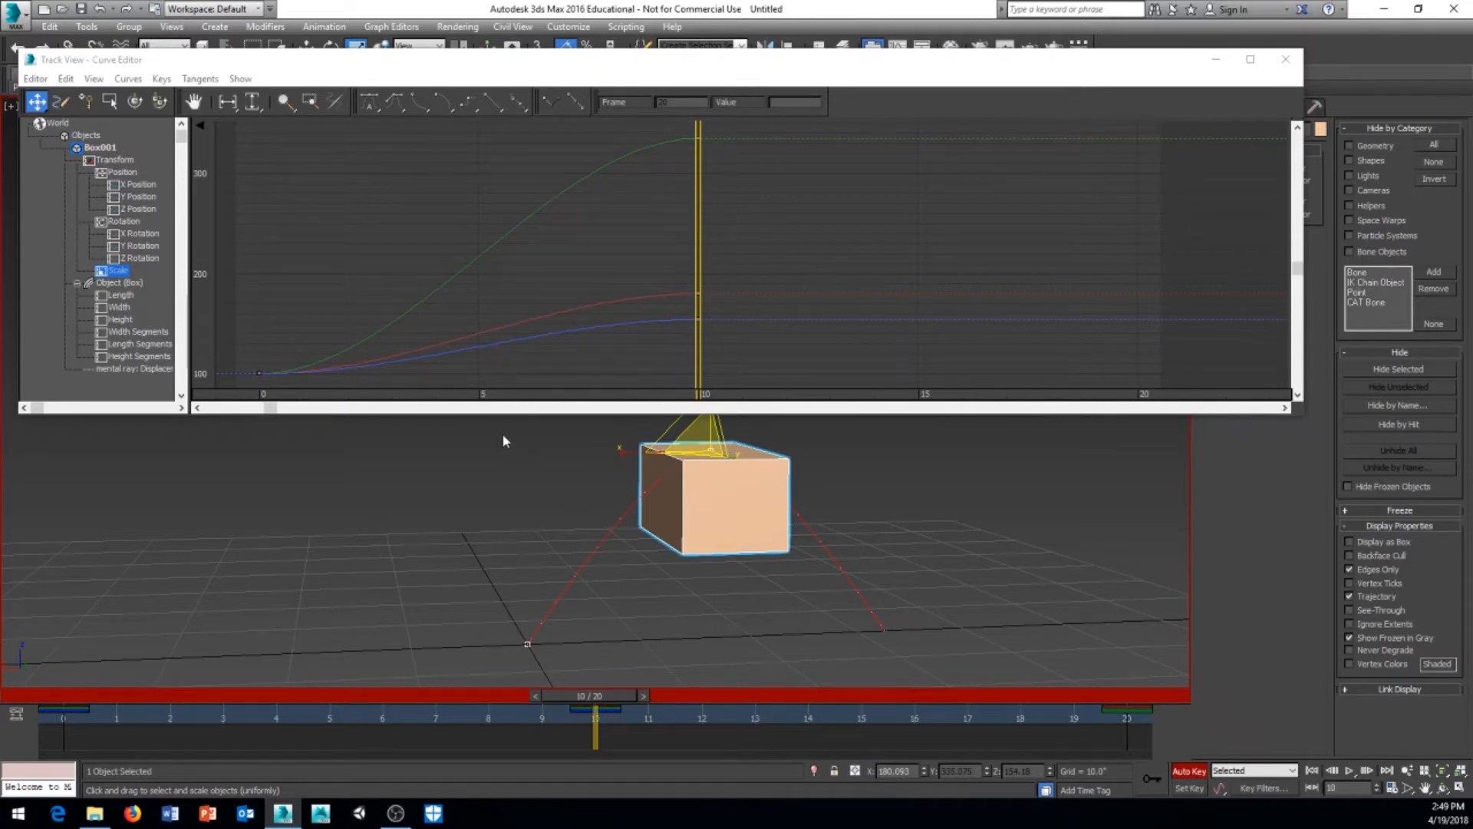
Step: Reselect the box and examine its stretched shape from several angles against the Scale curves
{"action": "left_click", "coordinate": [555, 525]}
{"action": "middle_click_drag", "start_coordinate": [555, 516], "coordinate": [454, 571]}
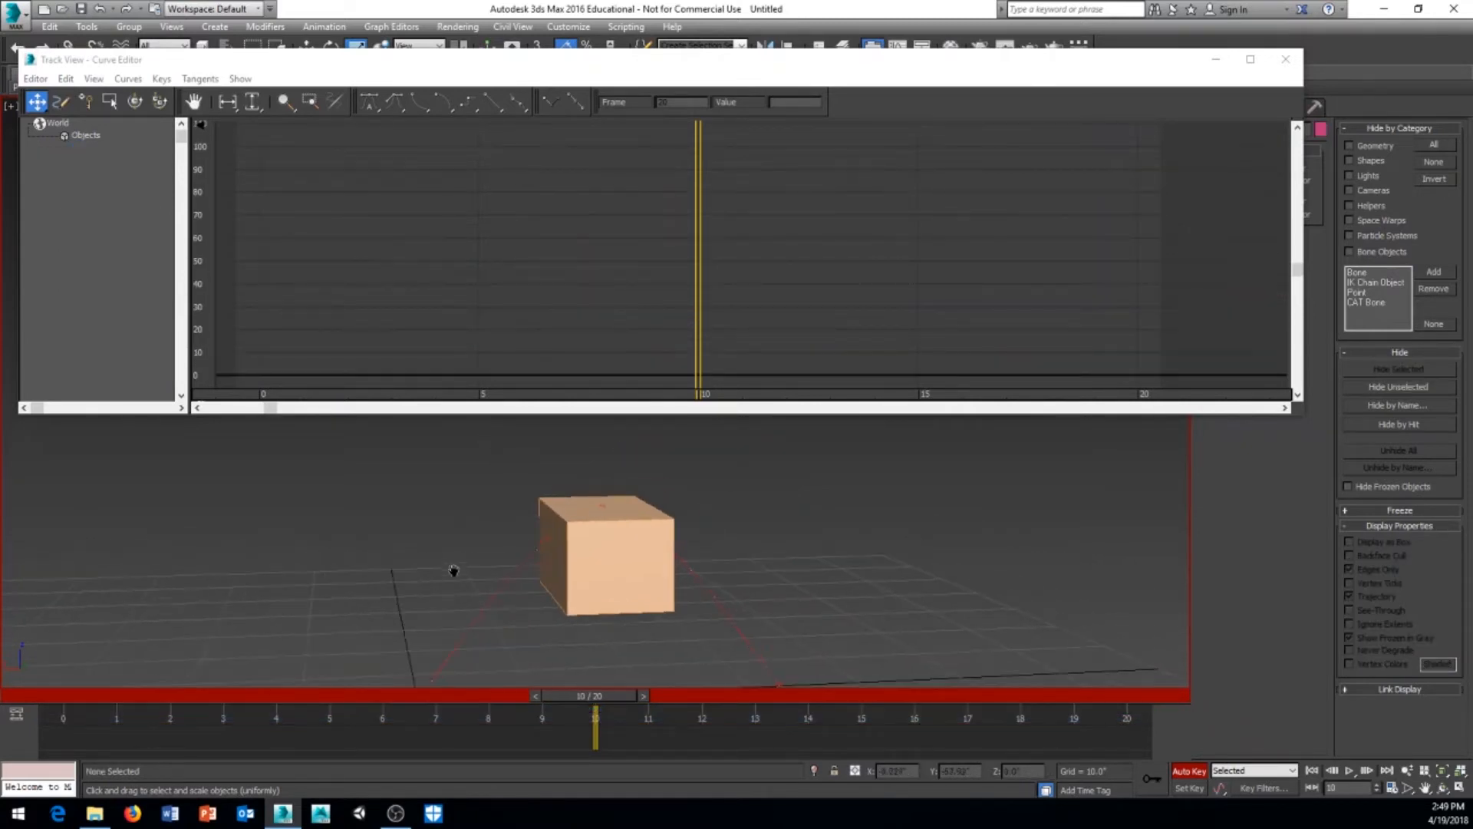
{"action": "left_click", "coordinate": [619, 545]}
{"action": "middle_click_drag", "start_coordinate": [476, 509], "coordinate": [498, 583]}
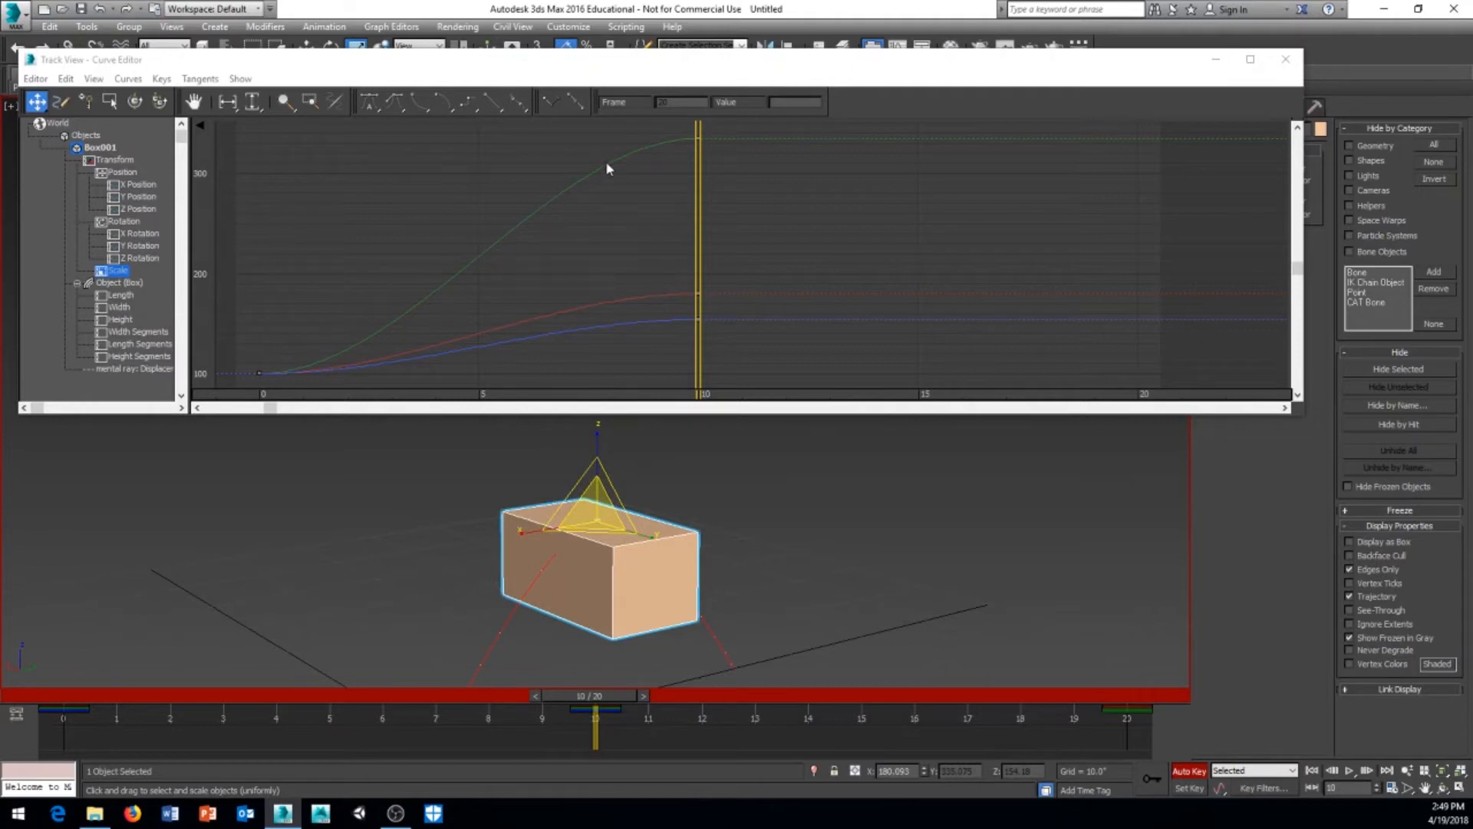
{"action": "middle_click_drag", "start_coordinate": [795, 583], "coordinate": [825, 582], "text": "alt"}
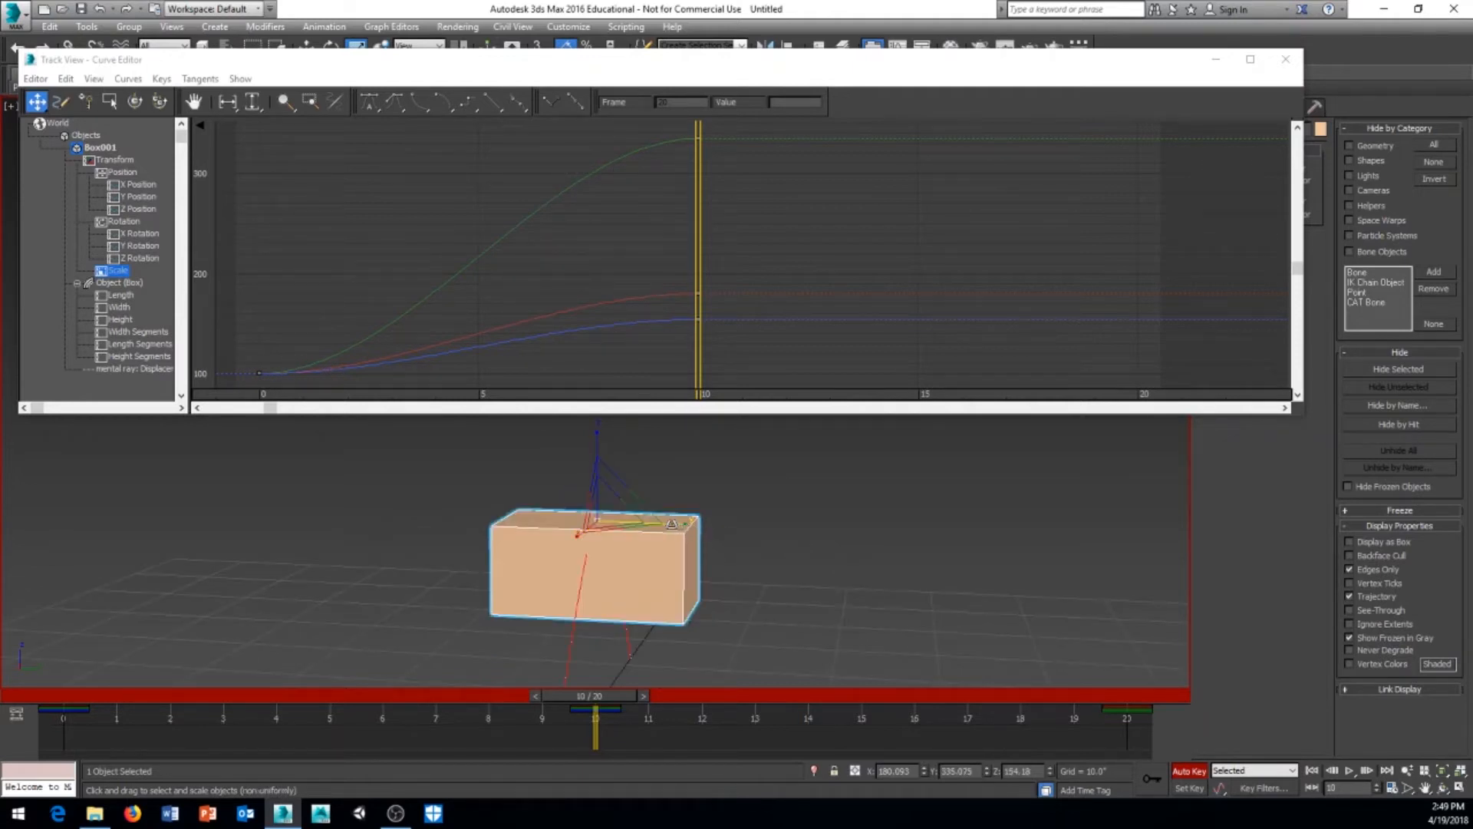
{"action": "left_click_drag", "start_coordinate": [680, 551], "coordinate": [679, 536]}
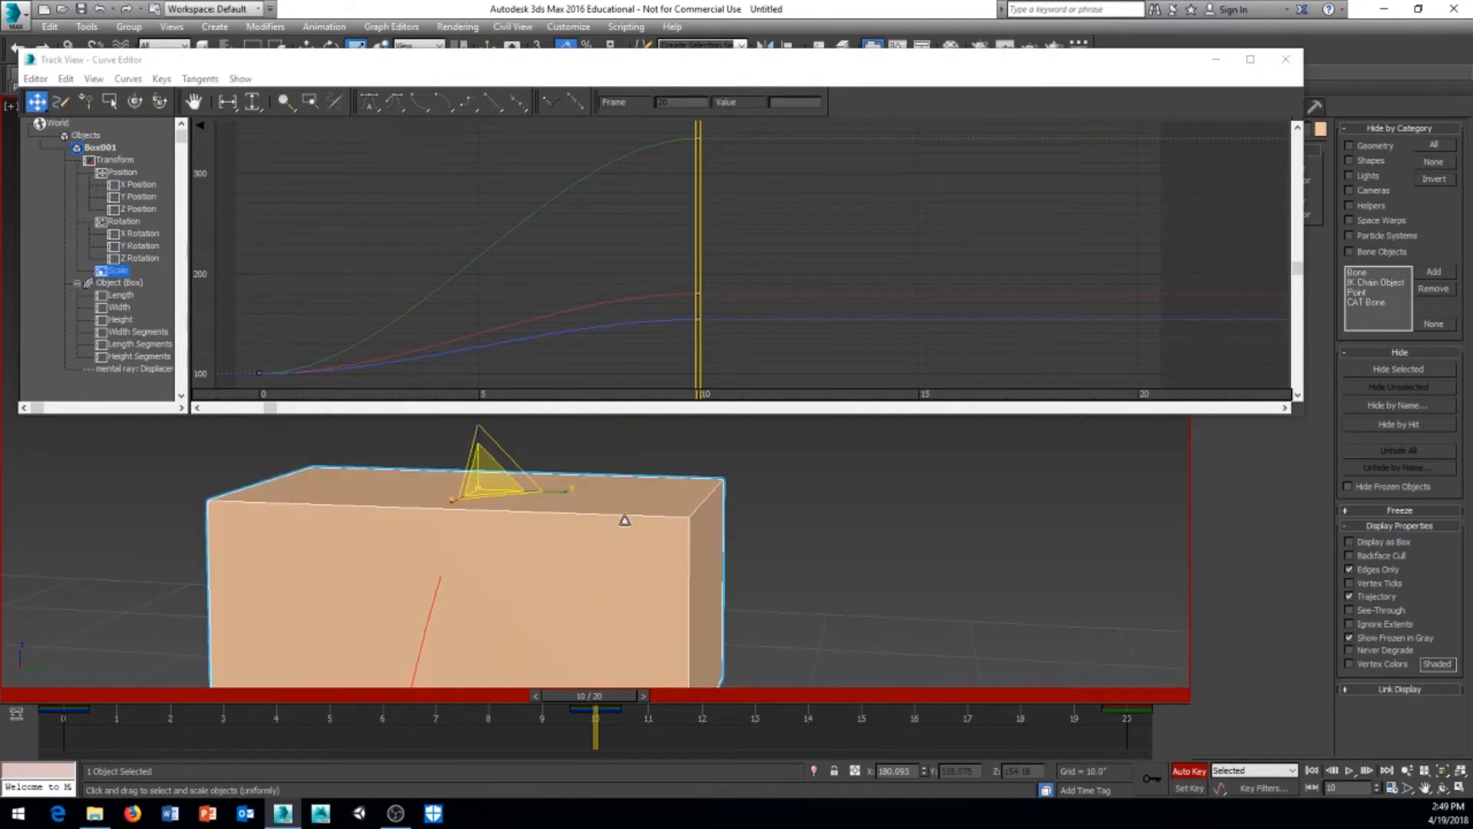
{"action": "key", "text": "ctrl+z"}
{"action": "middle_click_drag", "start_coordinate": [547, 508], "coordinate": [424, 545], "text": "alt"}
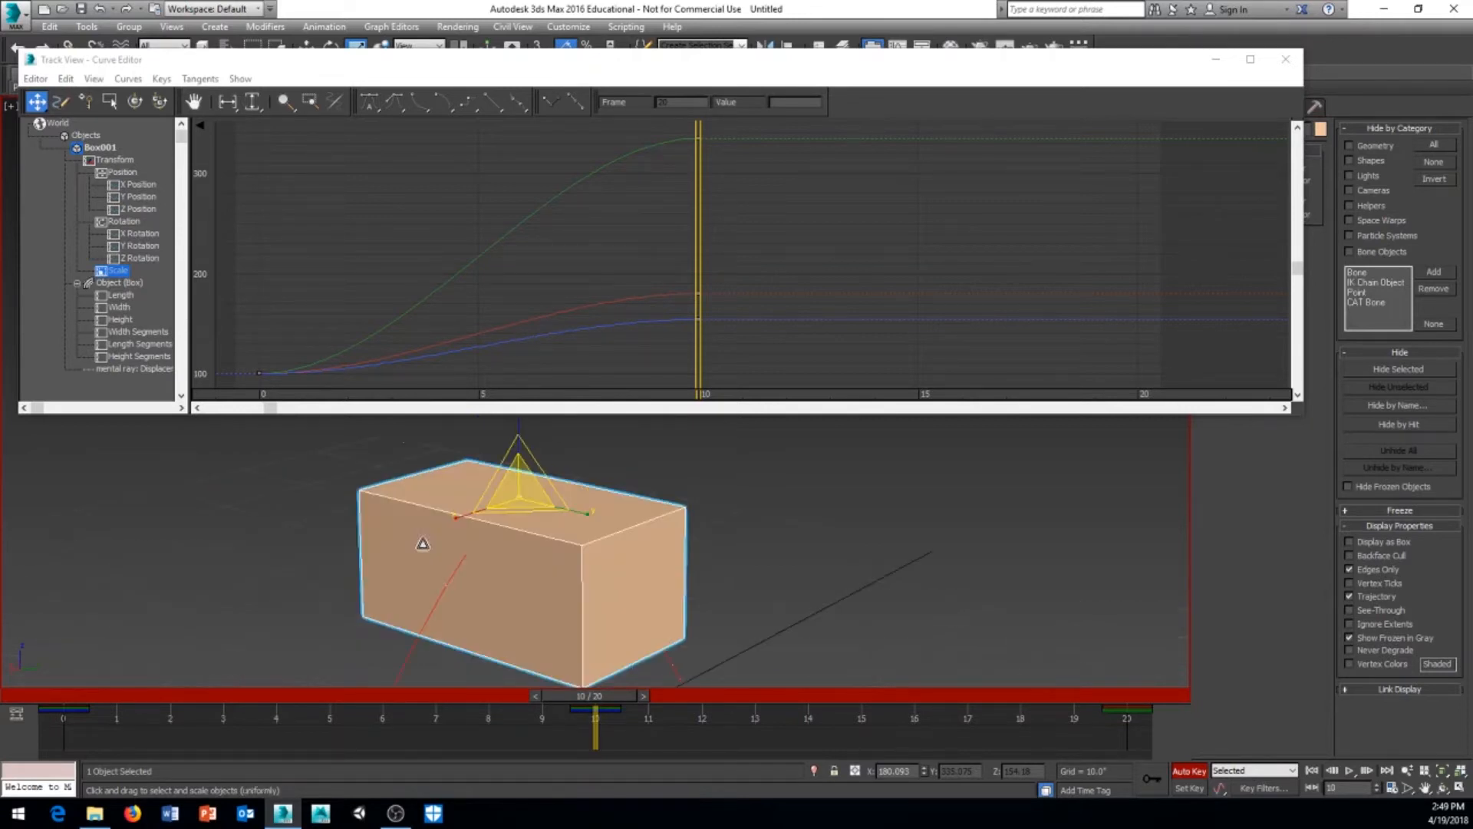
{"action": "middle_click_drag", "start_coordinate": [559, 505], "coordinate": [298, 441], "text": "alt"}
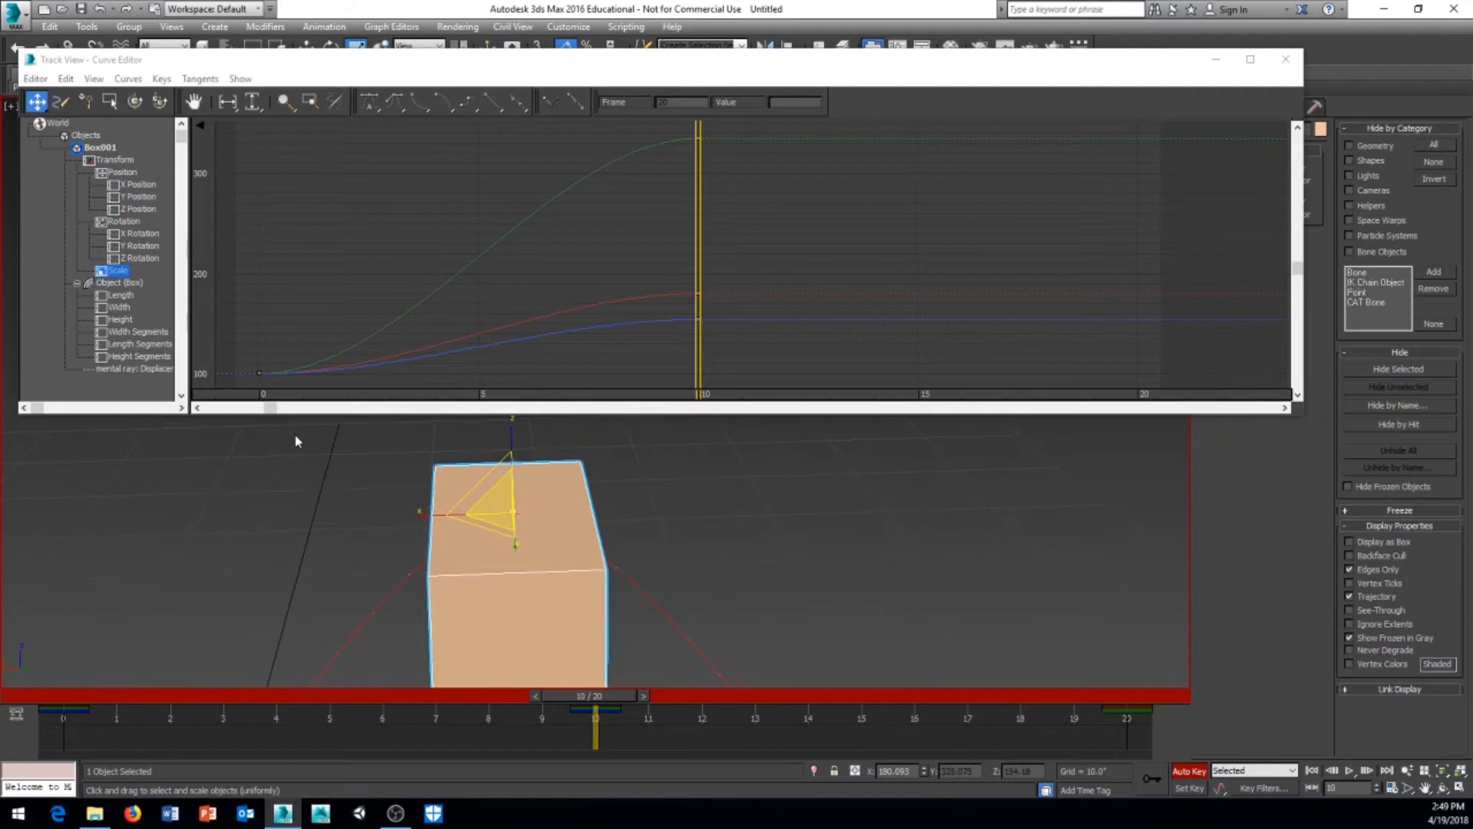
Step: Show the box's Position curves, narrow them to X Position, and inspect the key at frame 10
{"action": "left_click", "coordinate": [119, 173]}
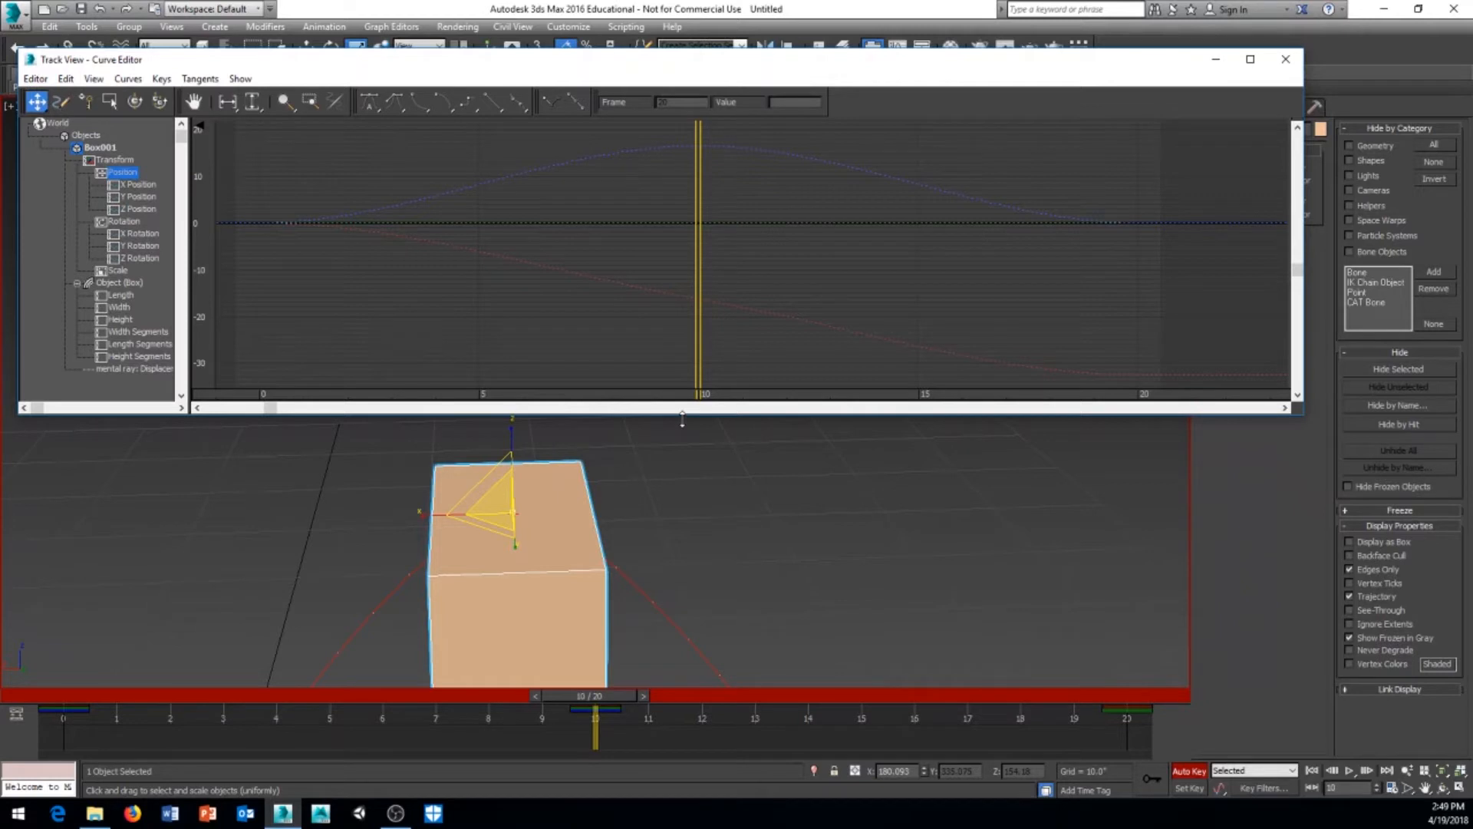
{"action": "middle_click_drag", "start_coordinate": [819, 565], "coordinate": [707, 530], "text": "alt"}
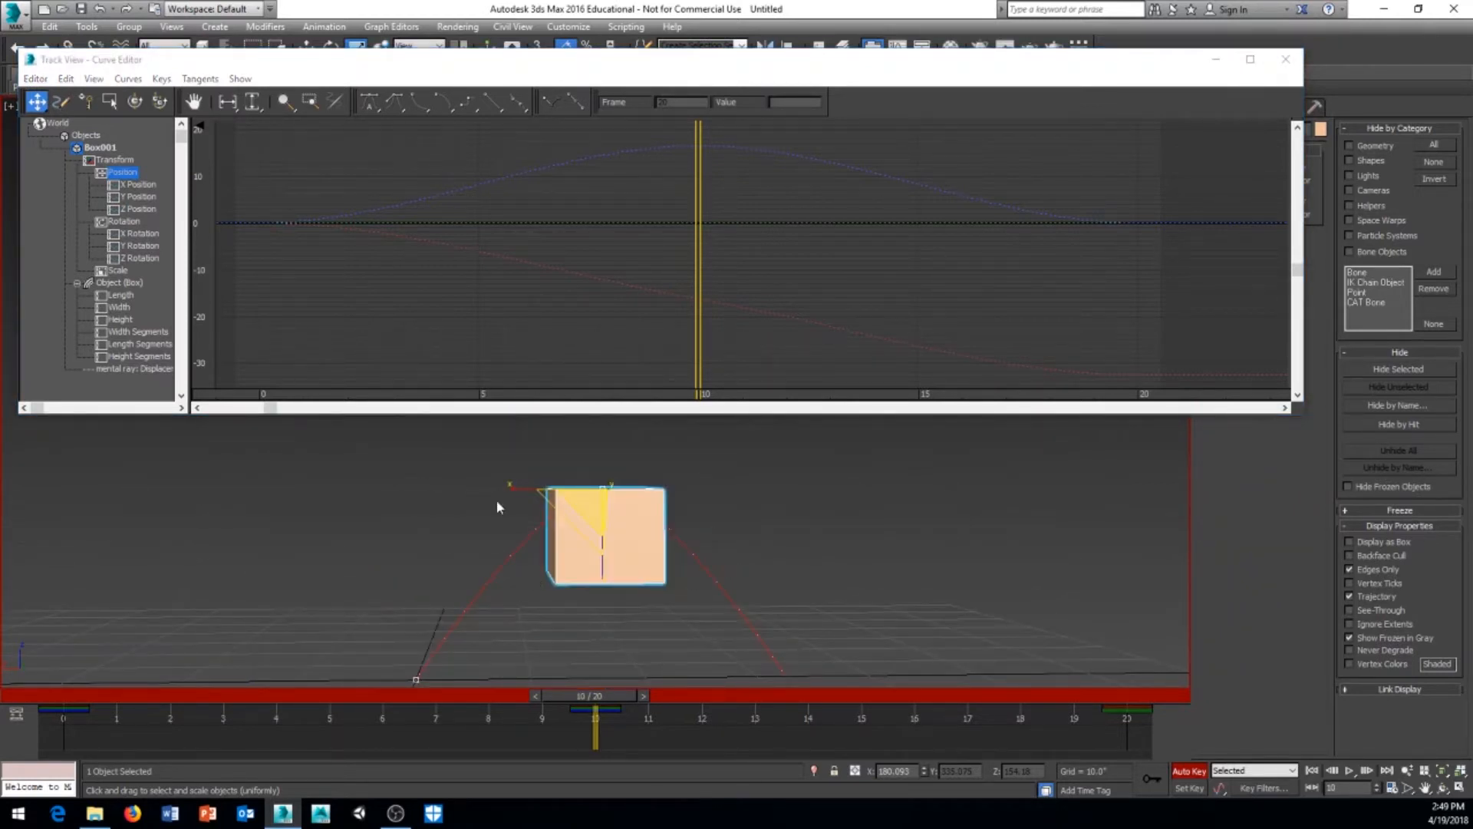
{"action": "left_click", "coordinate": [138, 184]}
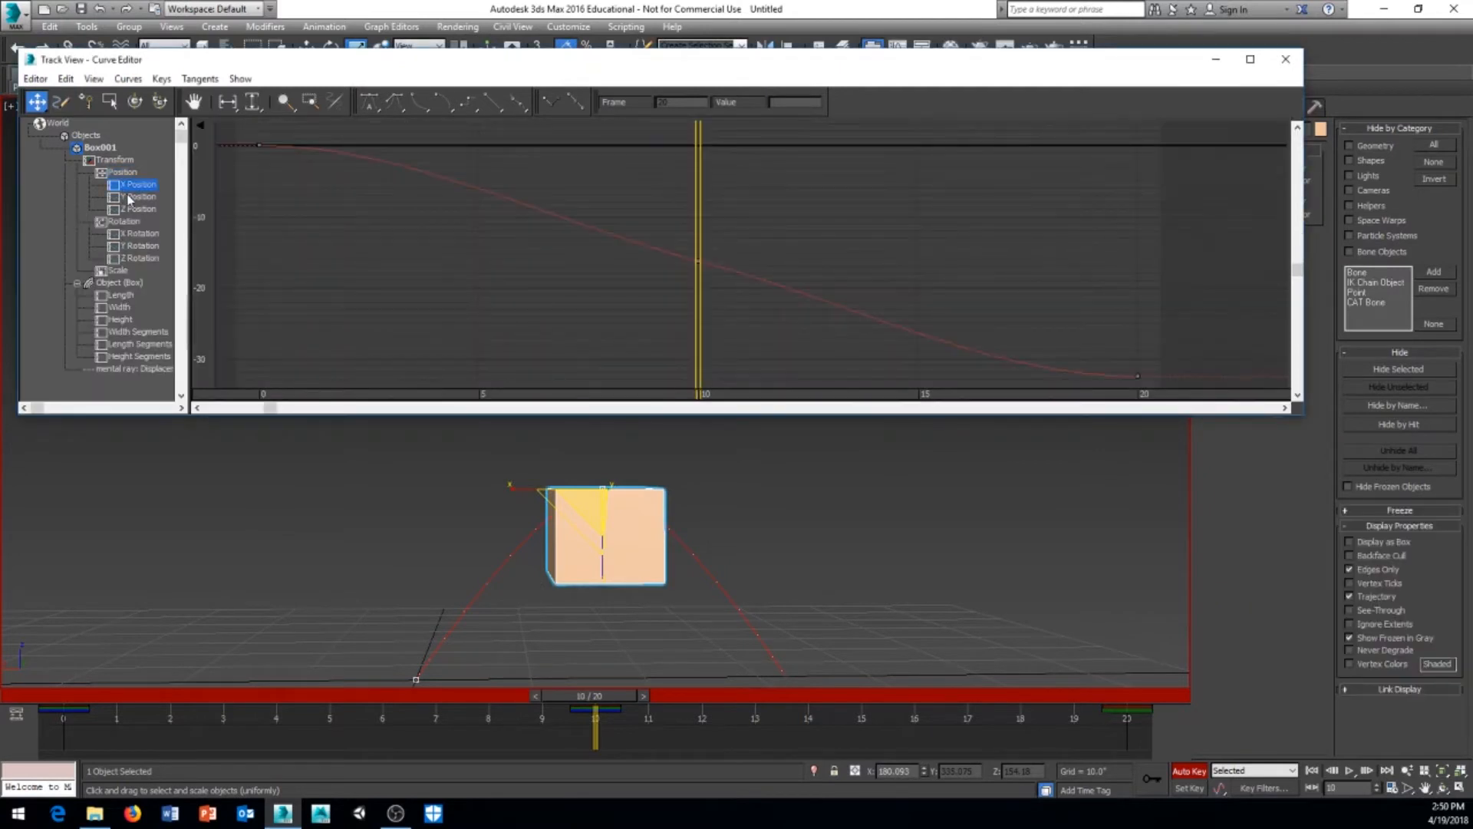
{"action": "middle_click_drag", "start_coordinate": [551, 318], "coordinate": [528, 320]}
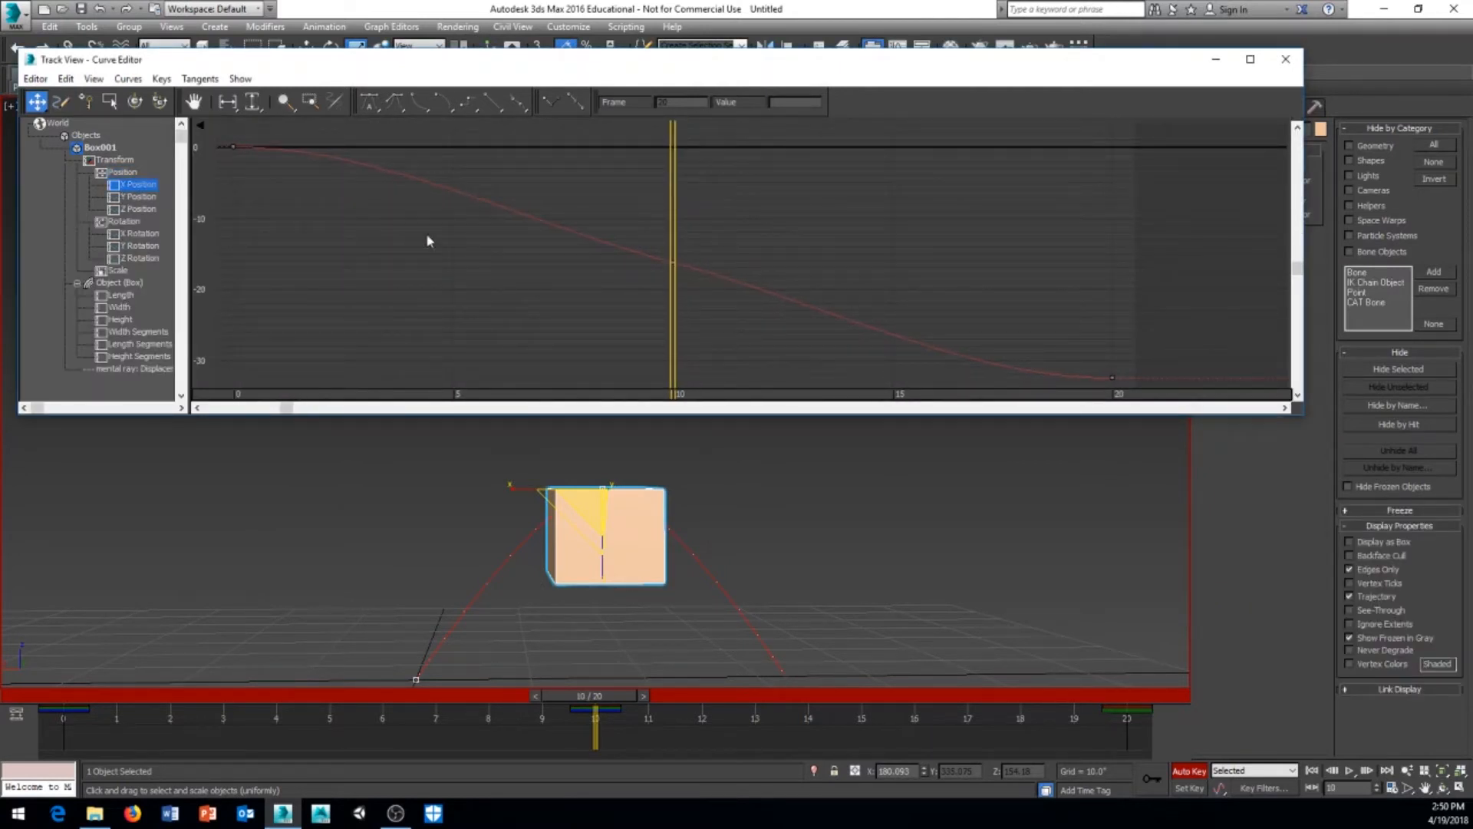
{"action": "left_click", "coordinate": [671, 262]}
{"action": "middle_click_drag", "start_coordinate": [701, 314], "coordinate": [685, 320]}
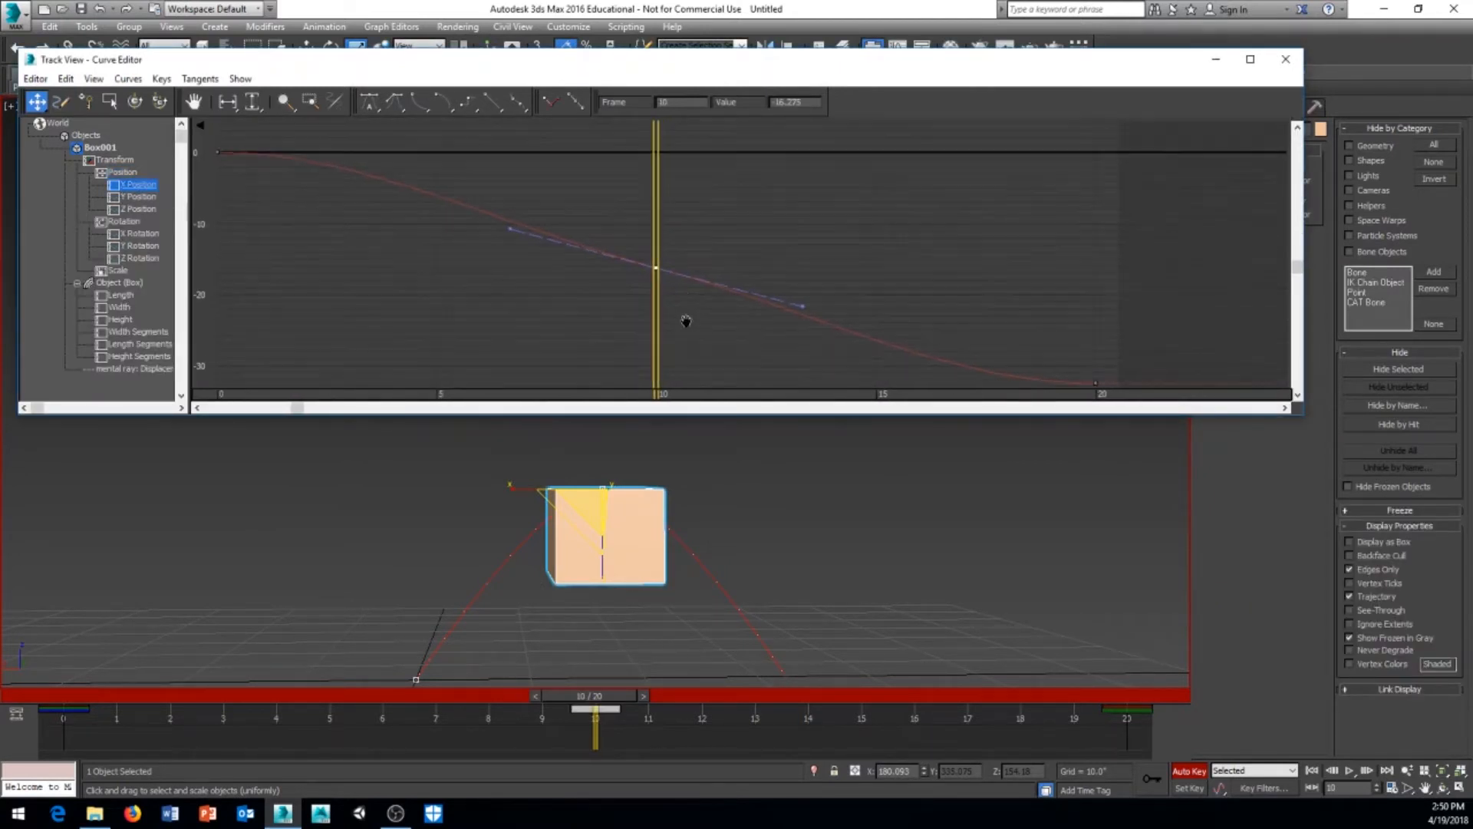
Step: Set the X Position key at frame 10 to Auto tangents
{"action": "right_click", "coordinate": [721, 228]}
{"action": "left_click", "coordinate": [756, 243]}
{"action": "left_click", "coordinate": [521, 104]}
{"action": "left_click", "coordinate": [636, 233]}
{"action": "left_click_drag", "start_coordinate": [695, 261], "coordinate": [624, 289]}
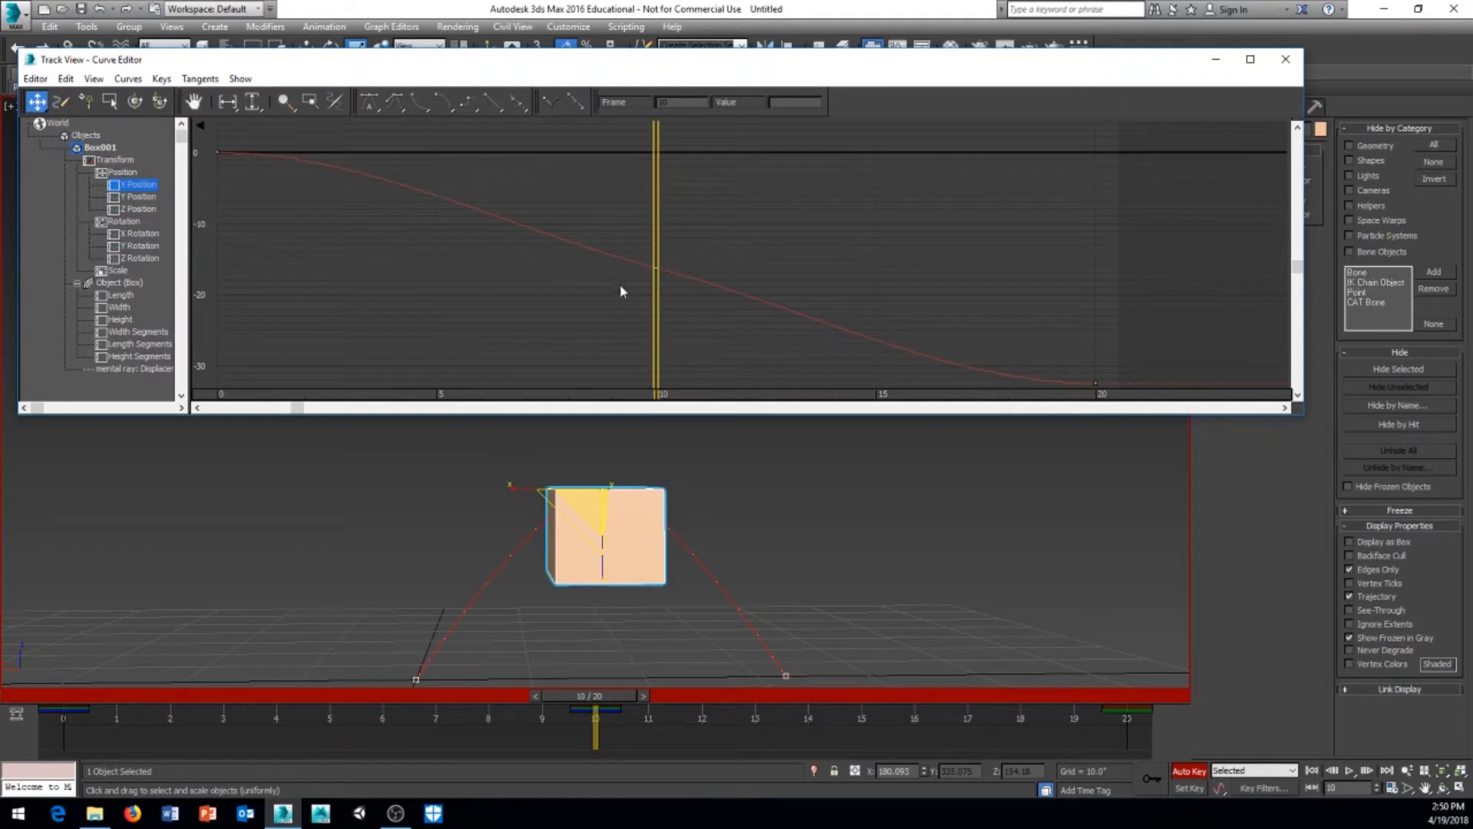
{"action": "left_click", "coordinate": [373, 108]}
{"action": "middle_click_drag", "start_coordinate": [652, 270], "coordinate": [642, 283]}
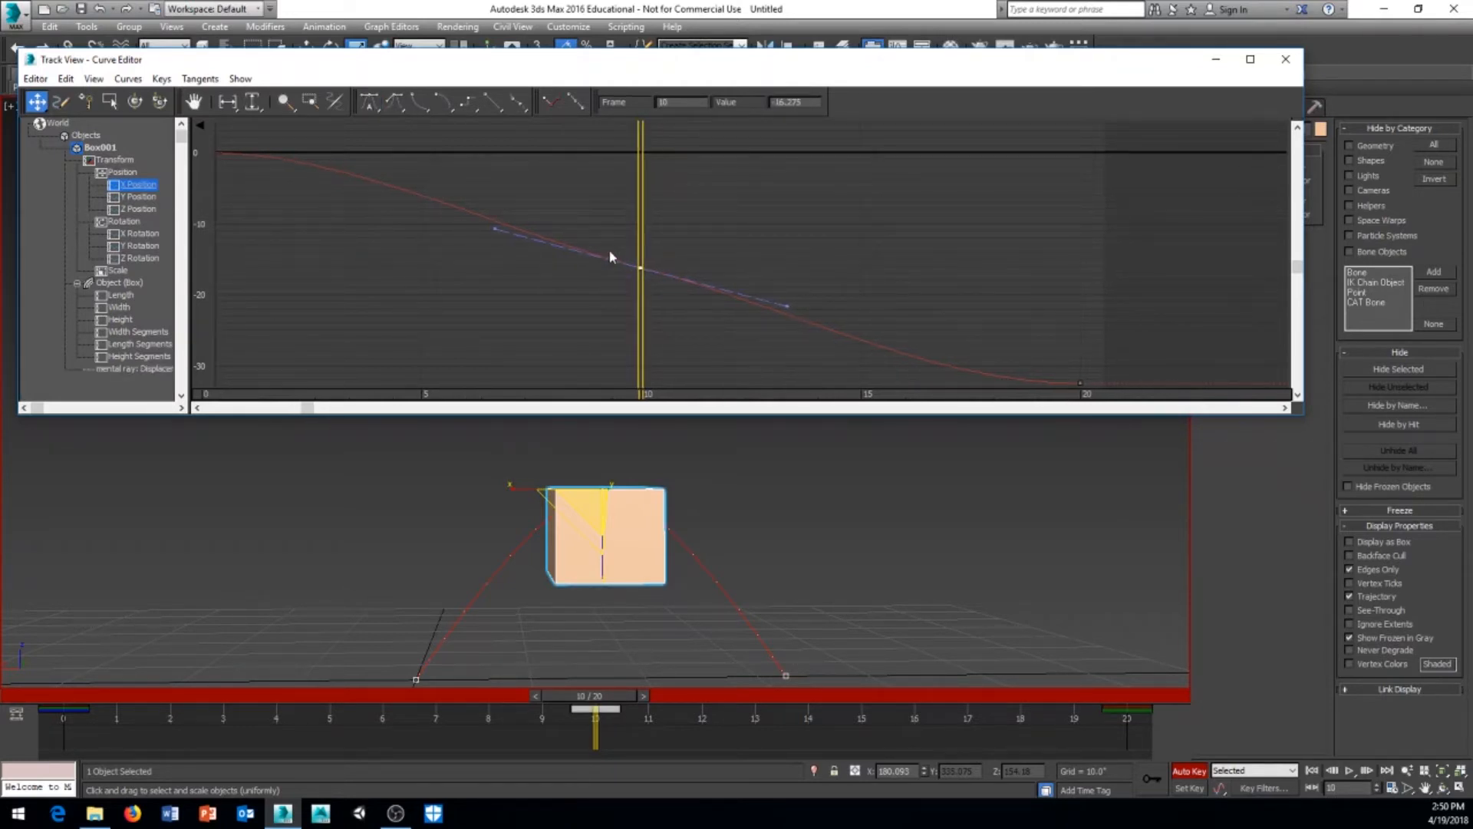
Step: Move the X Position key at frame 10 to frame 14 at about -13.9 and scrub through the motion
{"action": "left_click_drag", "start_coordinate": [611, 240], "coordinate": [728, 330]}
{"action": "mouse_move", "coordinate": [641, 268]}
{"action": "left_mouse_down"}
{"action": "mouse_move", "coordinate": [643, 154]}
{"action": "mouse_move", "coordinate": [644, 235]}
{"action": "mouse_move", "coordinate": [642, 200]}
{"action": "mouse_move", "coordinate": [857, 244]}
{"action": "mouse_move", "coordinate": [924, 291]}
{"action": "mouse_move", "coordinate": [894, 364]}
{"action": "mouse_move", "coordinate": [776, 302]}
{"action": "mouse_move", "coordinate": [800, 252]}
{"action": "left_mouse_up"}
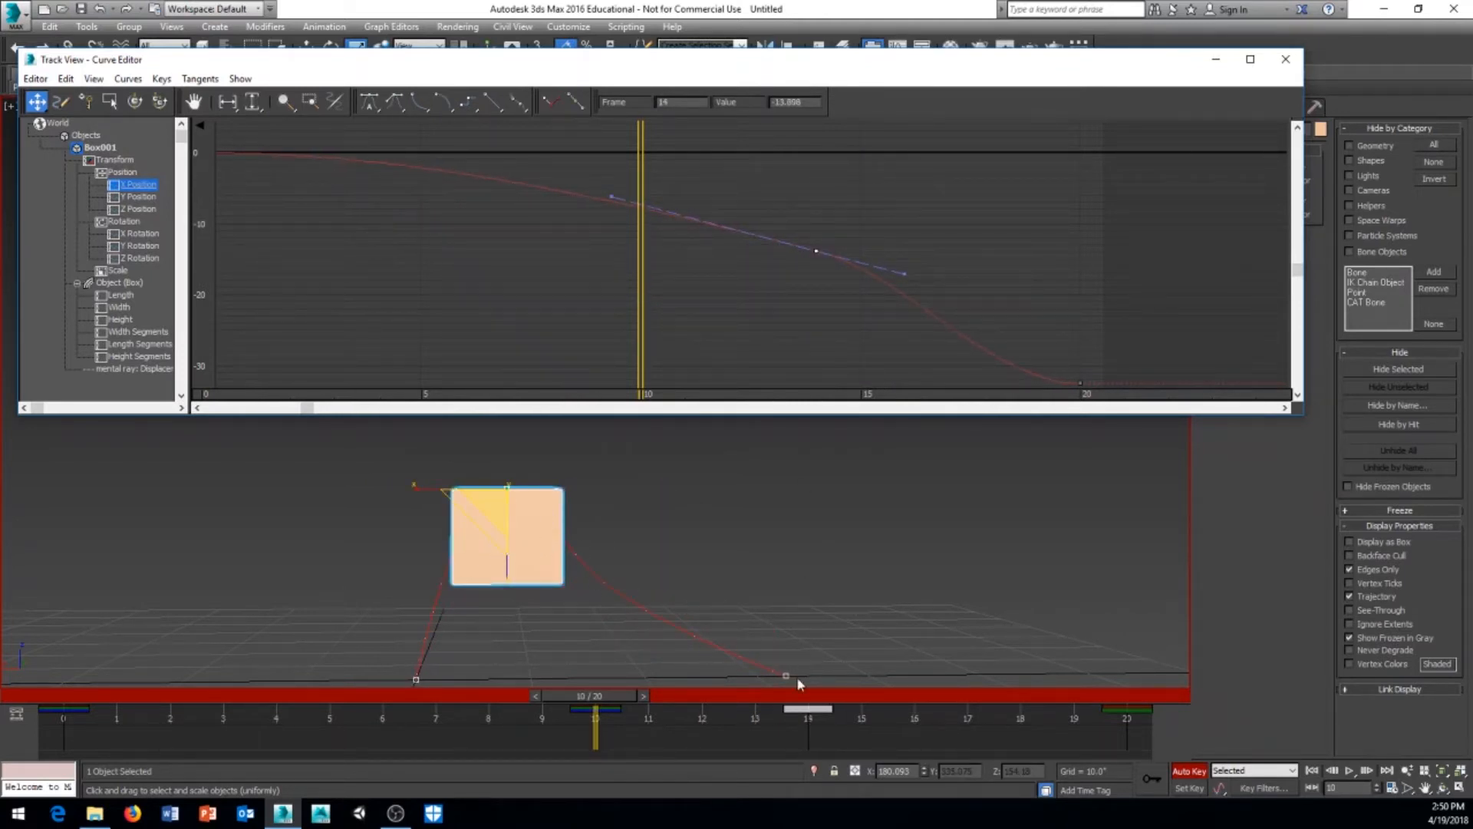
{"action": "left_click_drag", "start_coordinate": [638, 699], "coordinate": [618, 763]}
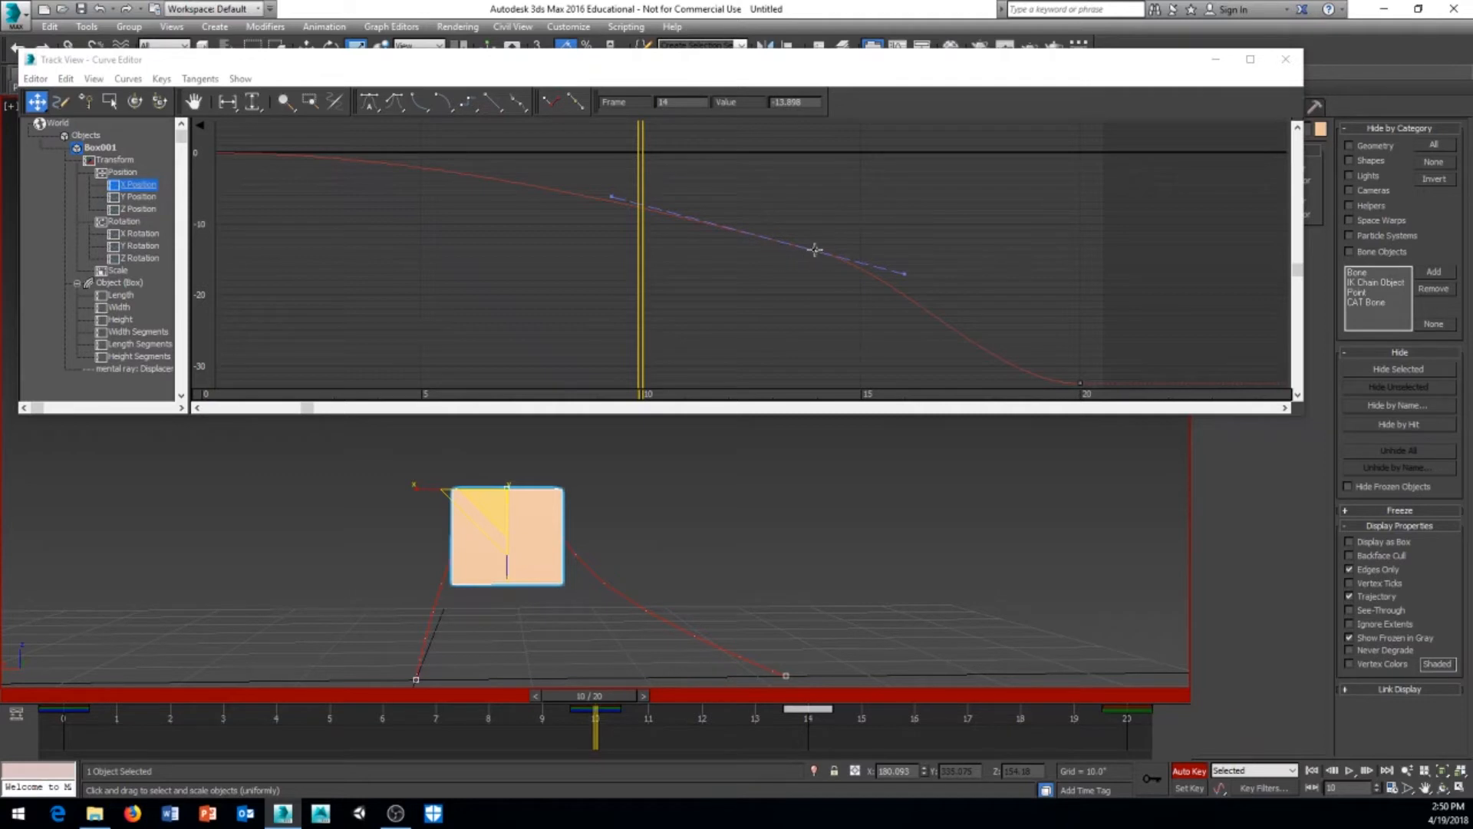
Step: Return the X Position key to frame 10 at about -16.17, steepen its tangent handle, and scrub through the motion
{"action": "left_click_drag", "start_coordinate": [817, 251], "coordinate": [642, 267]}
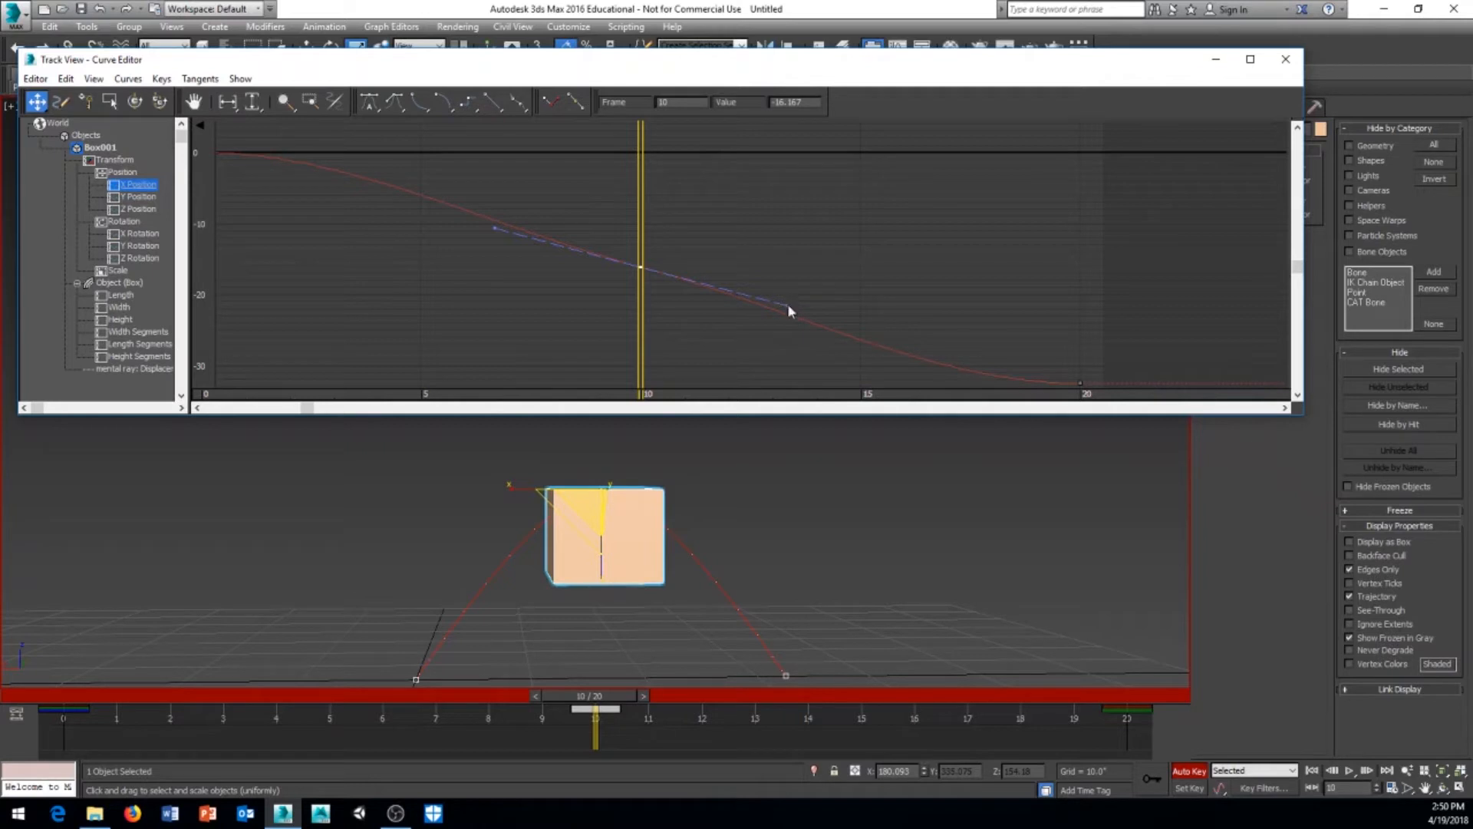
{"action": "left_click_drag", "start_coordinate": [789, 310], "coordinate": [740, 369]}
{"action": "left_click_drag", "start_coordinate": [600, 695], "coordinate": [618, 739]}
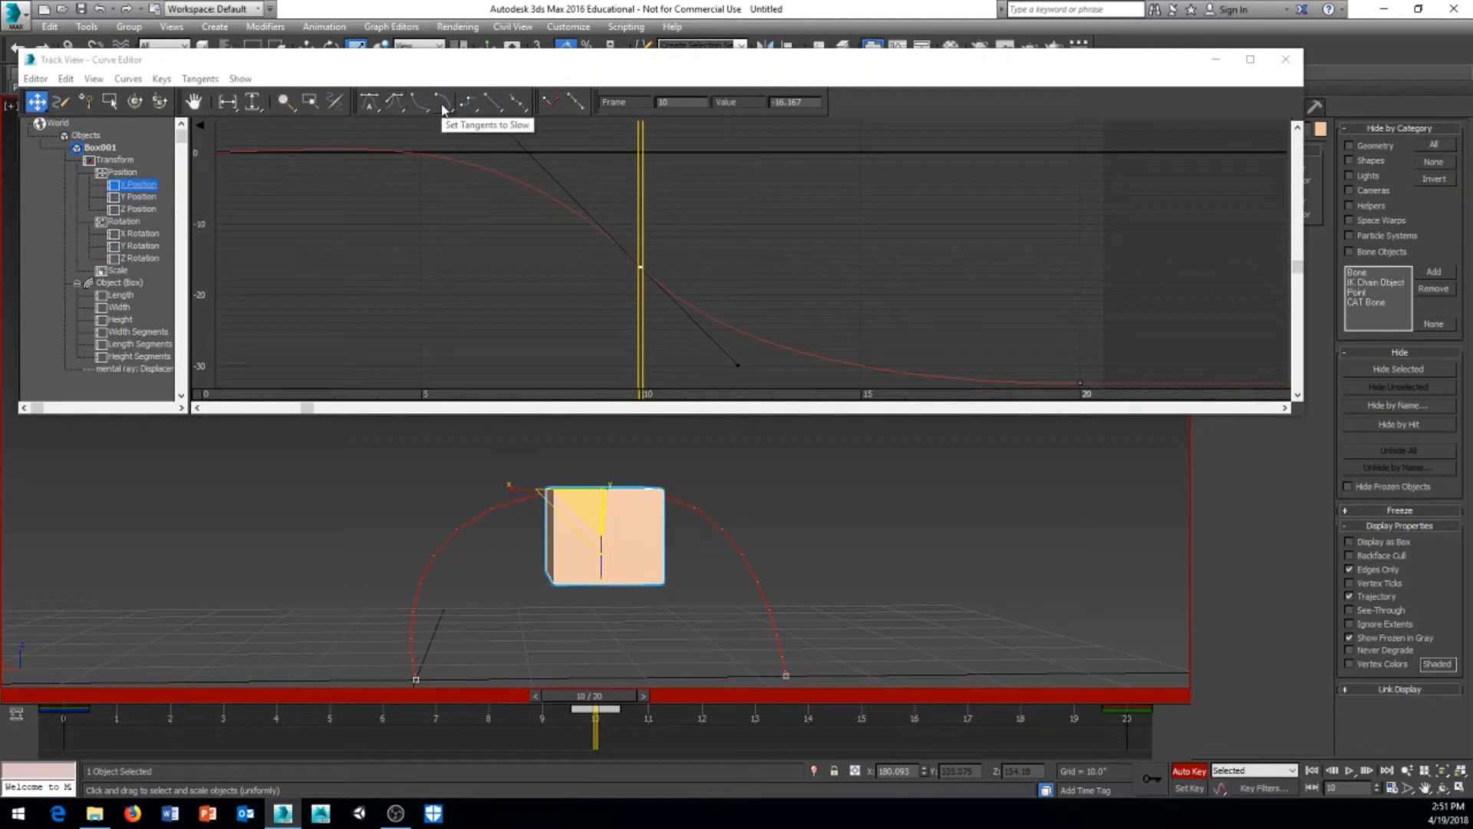
Step: Apply Linear tangents to the X Position keys at frames 0, 10 and 20 and scrub through the motion
{"action": "left_click", "coordinate": [639, 266]}
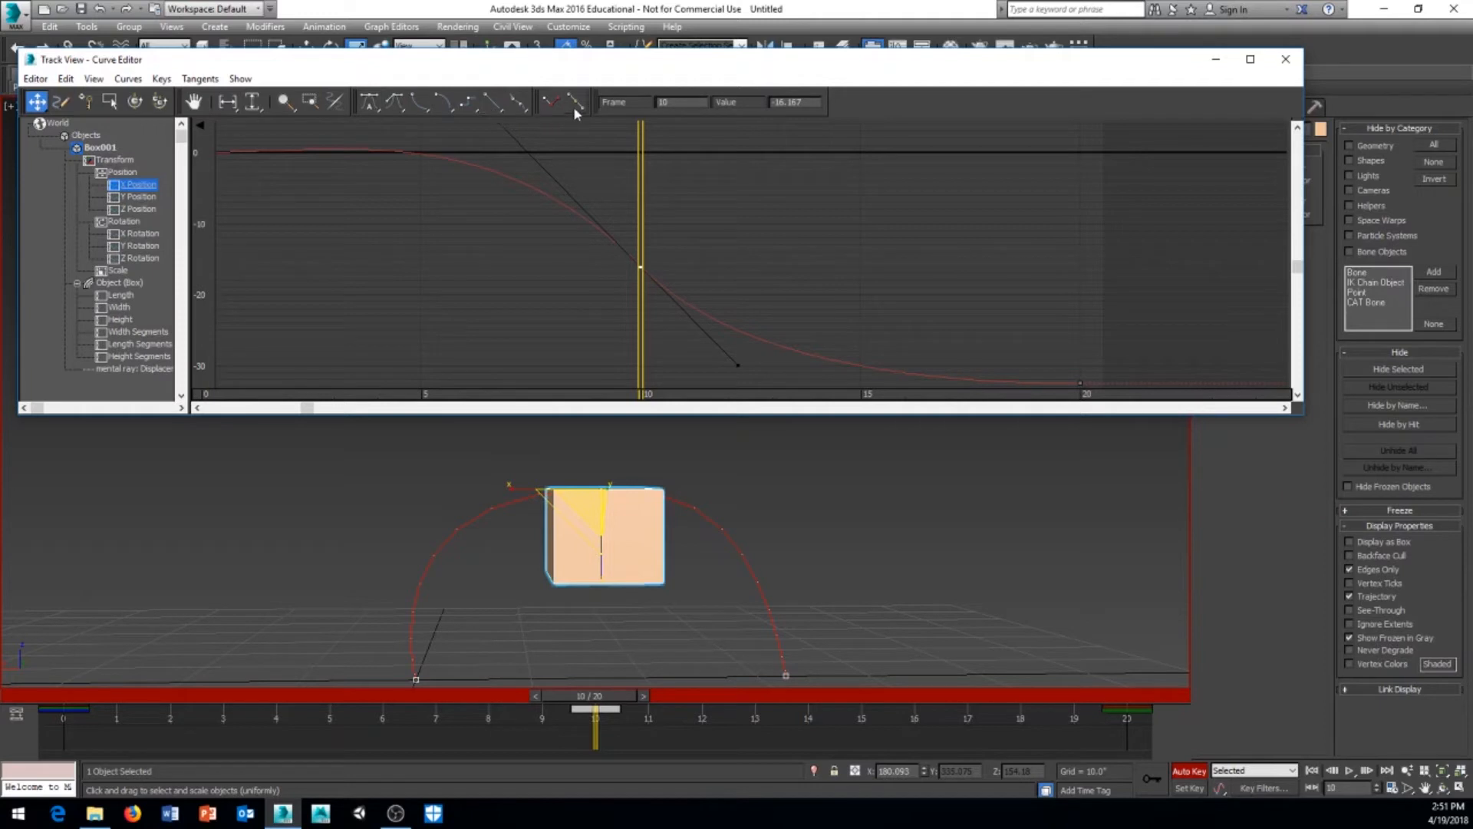
{"action": "left_click", "coordinate": [492, 109]}
{"action": "middle_click_drag", "start_coordinate": [279, 153], "coordinate": [495, 219]}
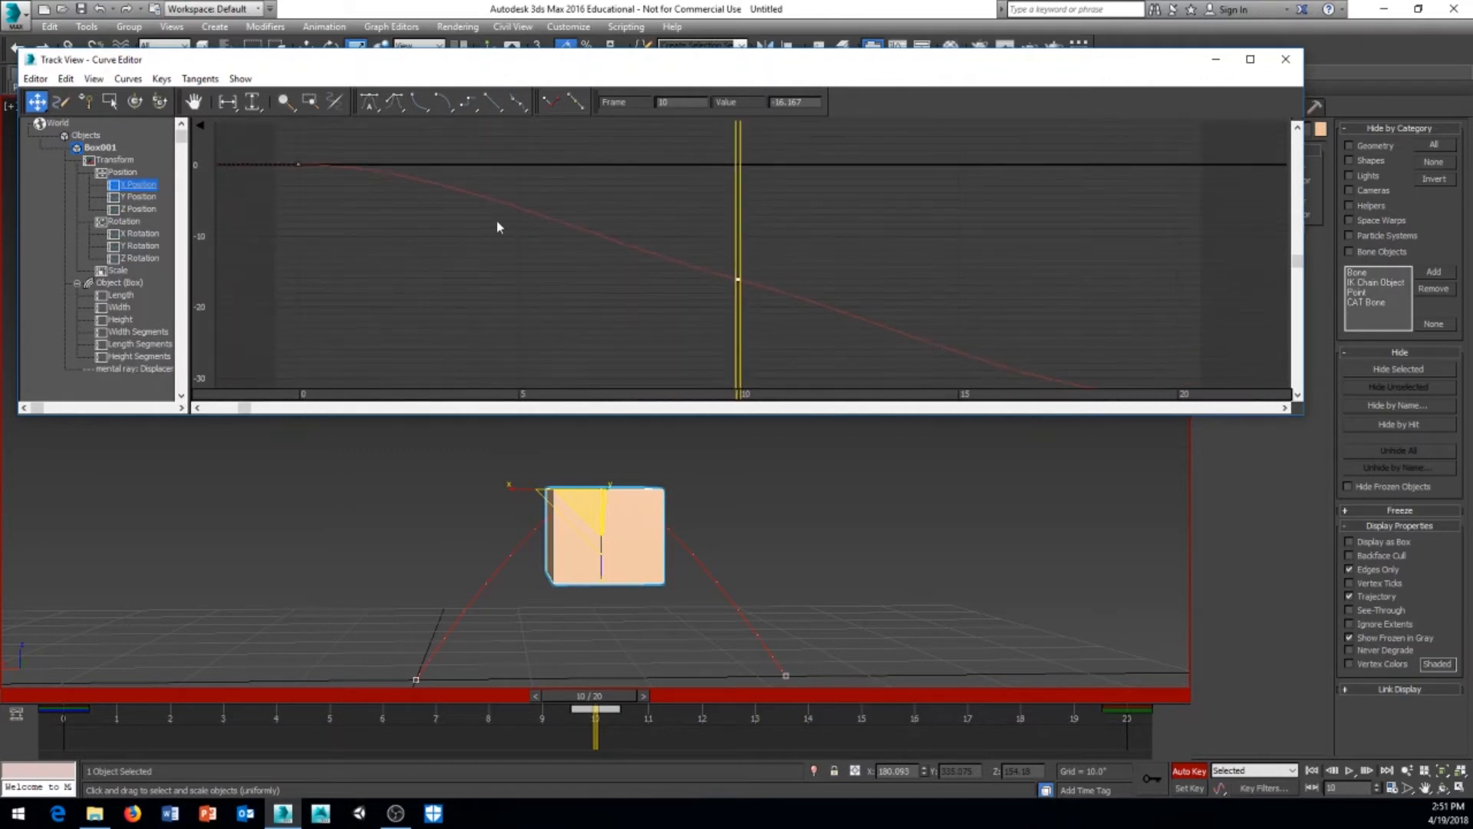
{"action": "left_click_drag", "start_coordinate": [1259, 405], "coordinate": [1262, 422]}
{"action": "left_click_drag", "start_coordinate": [1301, 267], "coordinate": [1301, 272]}
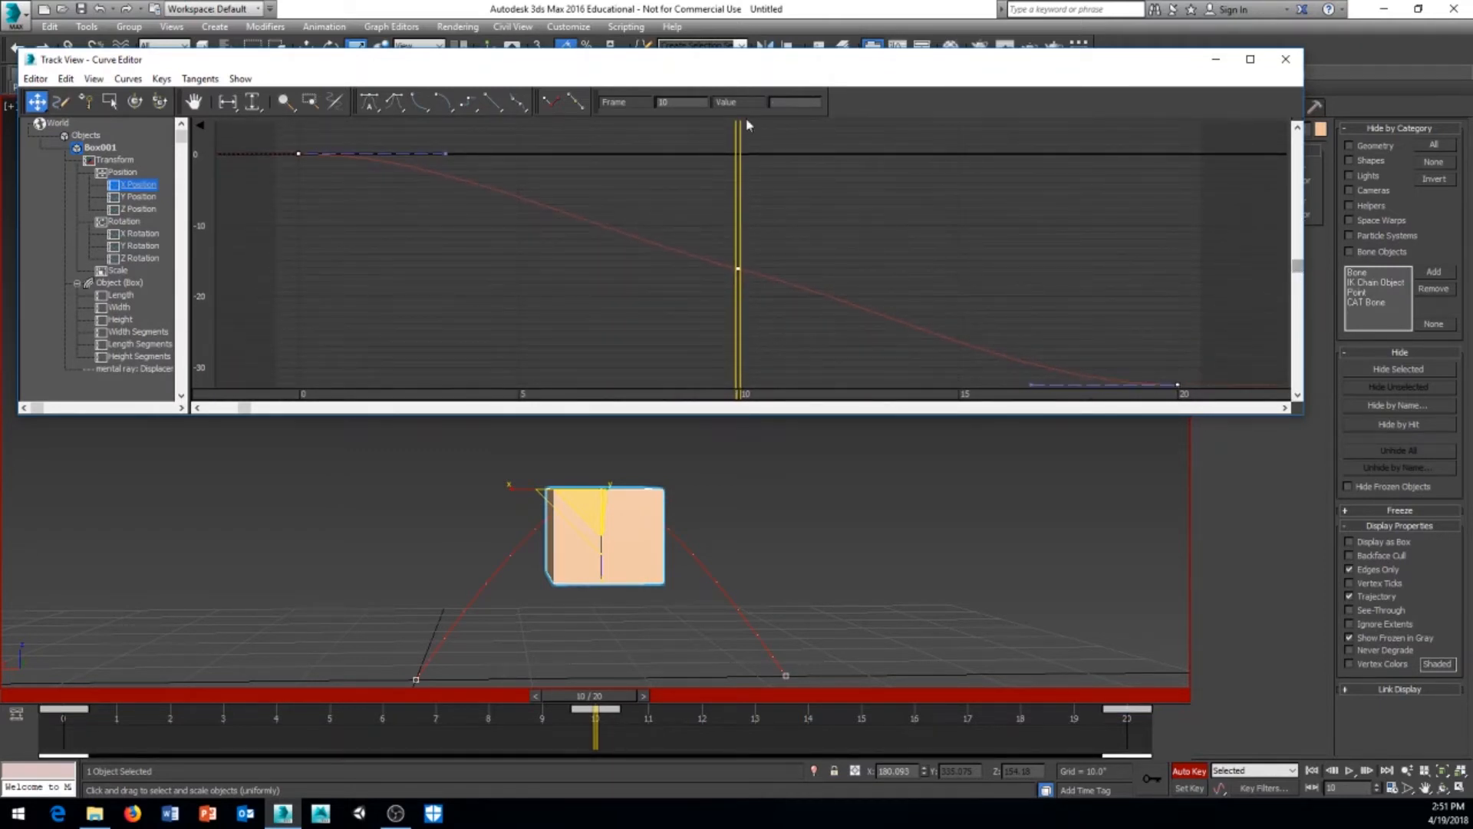
{"action": "left_click", "coordinate": [491, 107]}
{"action": "left_click_drag", "start_coordinate": [618, 697], "coordinate": [599, 799]}
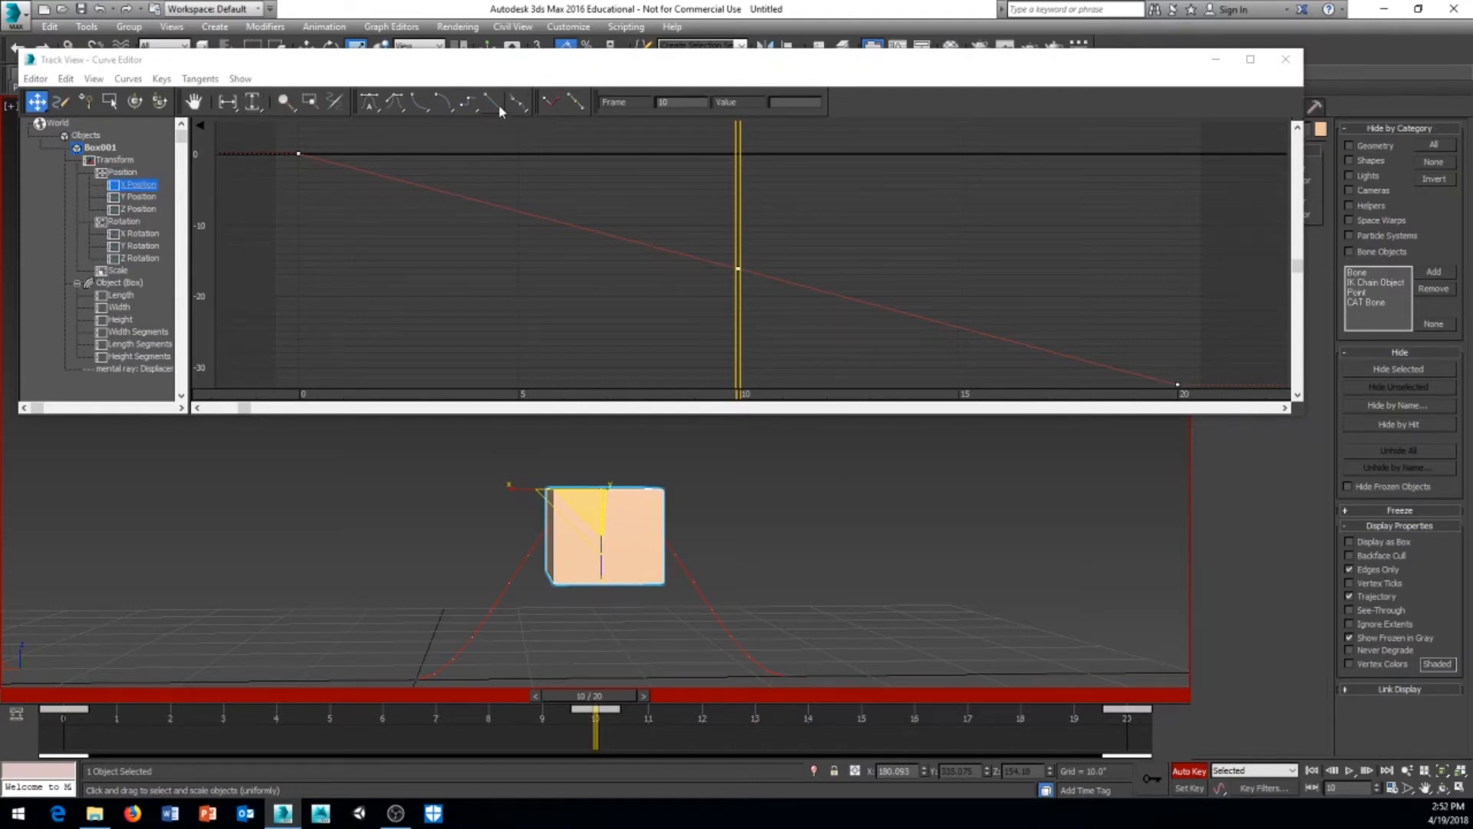
Step: Apply Stepped tangents to the X Position keys at frames 0, 10 and 20 and scrub through the motion
{"action": "left_click", "coordinate": [464, 109]}
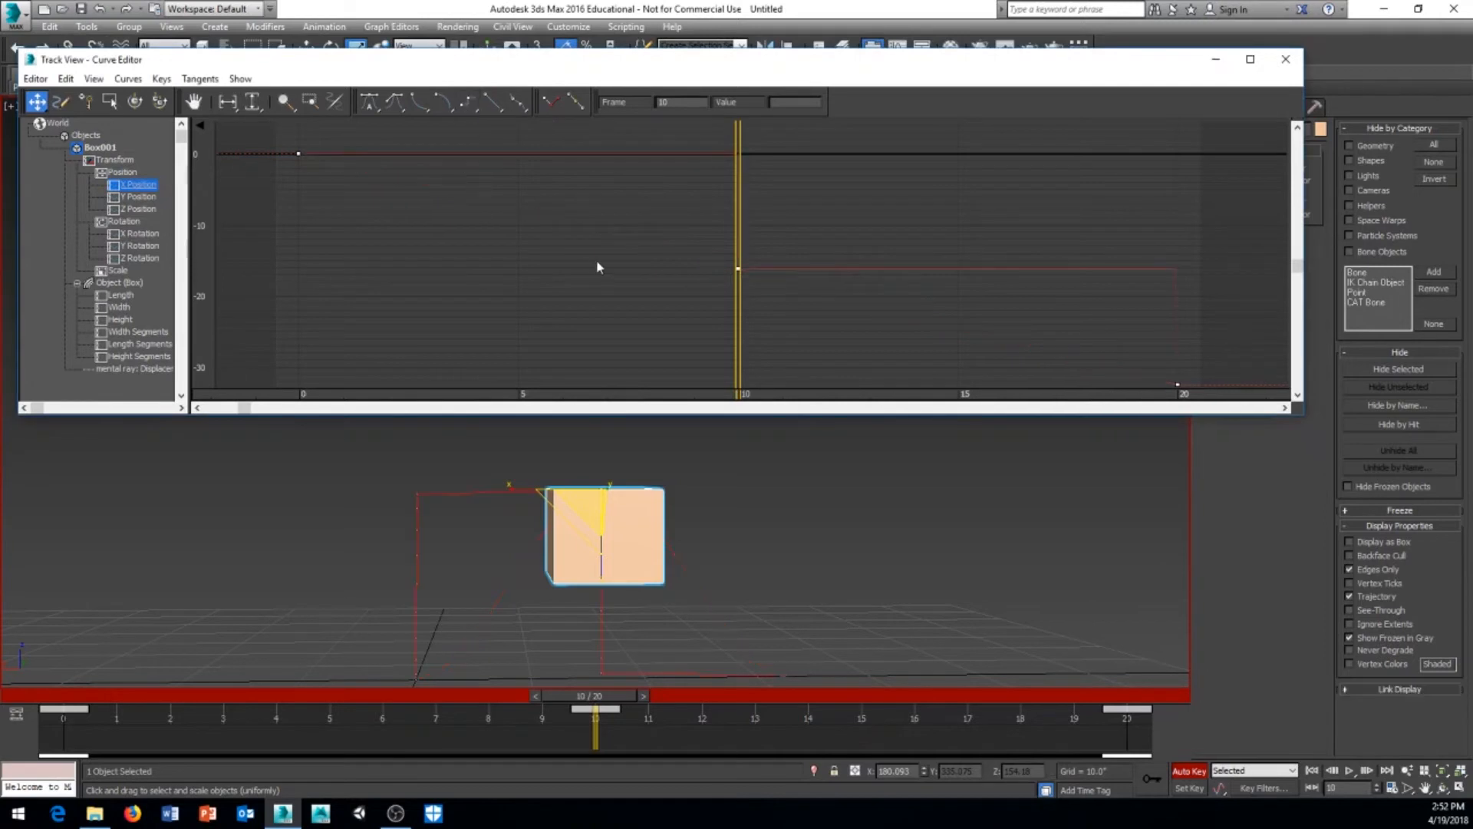
{"action": "middle_click_drag", "start_coordinate": [596, 266], "coordinate": [542, 269]}
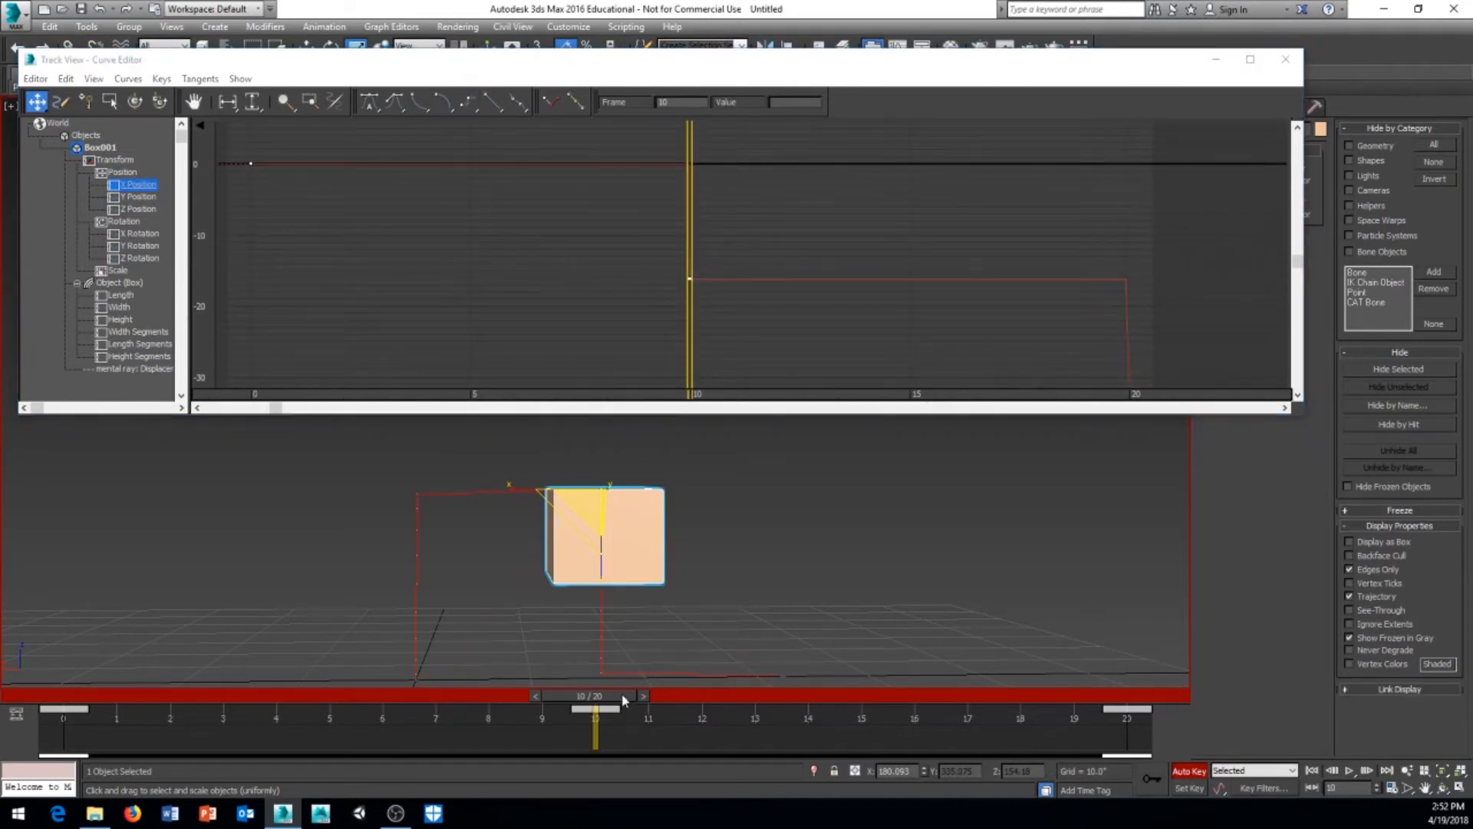
{"action": "left_click_drag", "start_coordinate": [622, 693], "coordinate": [603, 718]}
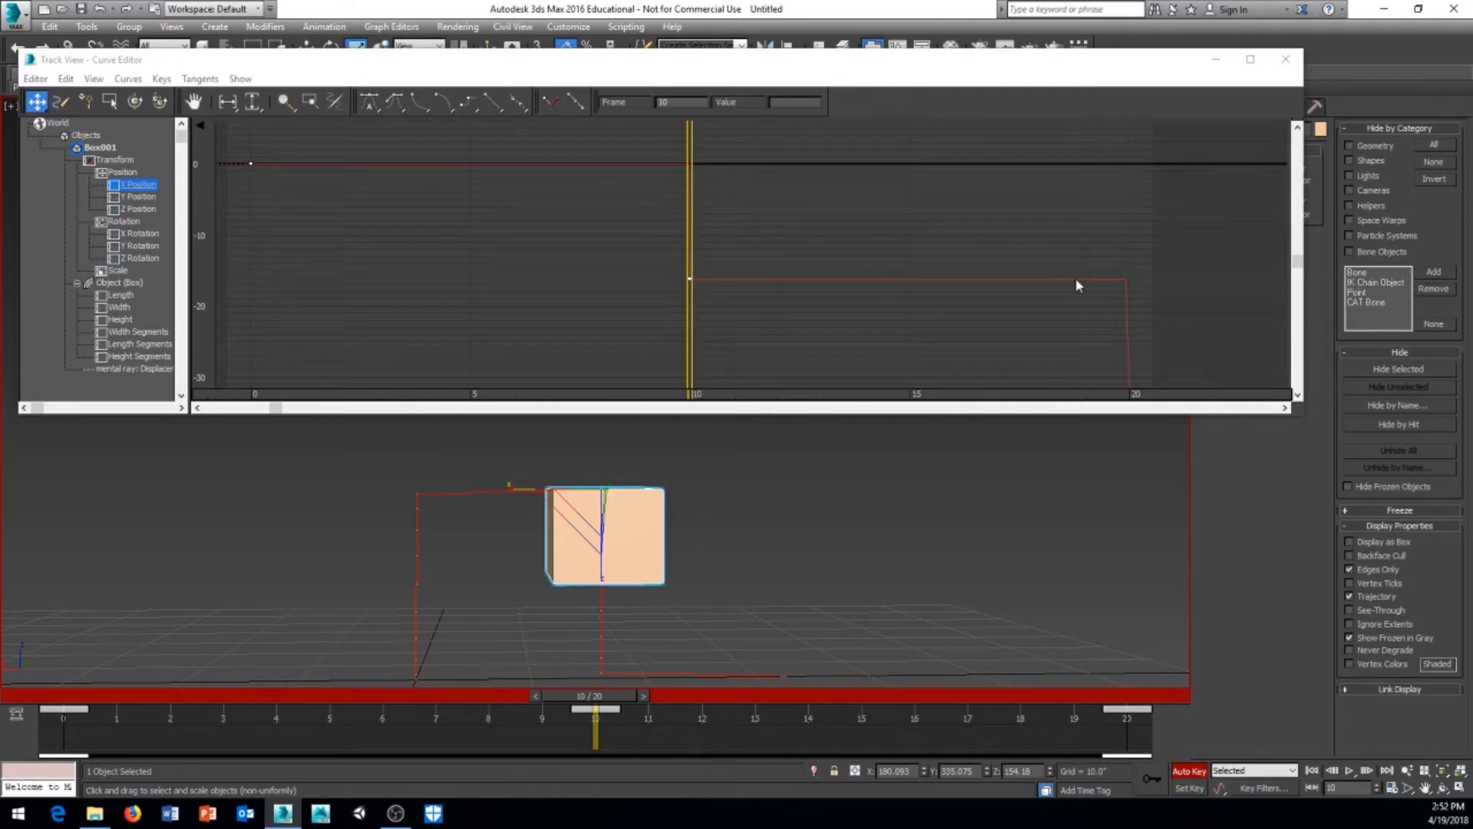
{"action": "mouse_move", "coordinate": [1302, 269]}
{"action": "left_mouse_down"}
{"action": "mouse_move", "coordinate": [1302, 281]}
{"action": "mouse_move", "coordinate": [1300, 265]}
{"action": "left_mouse_up"}
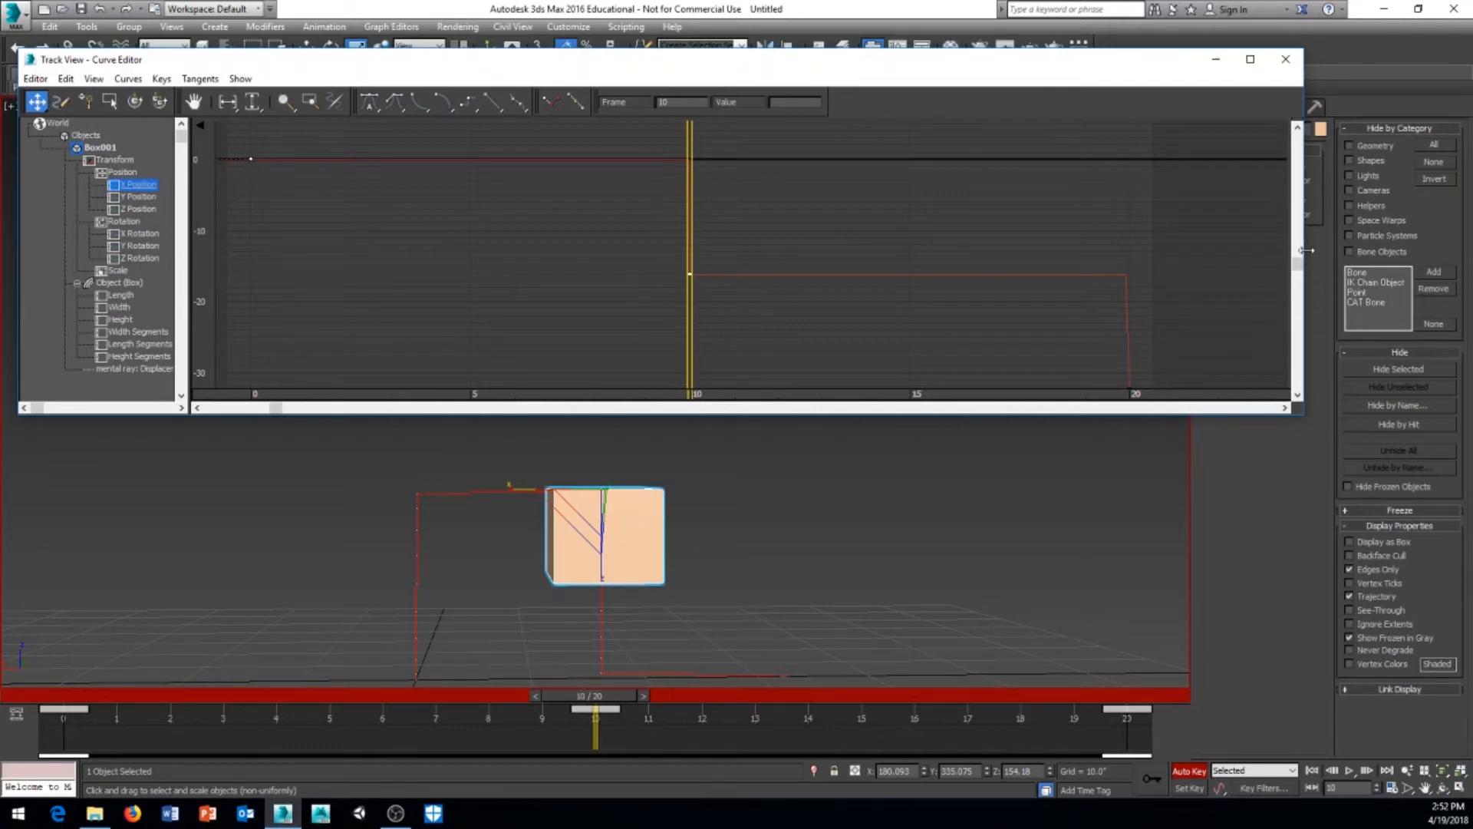
{"action": "mouse_move", "coordinate": [1302, 268]}
{"action": "left_mouse_down"}
{"action": "mouse_move", "coordinate": [1302, 286]}
{"action": "mouse_move", "coordinate": [1302, 241]}
{"action": "left_mouse_up"}
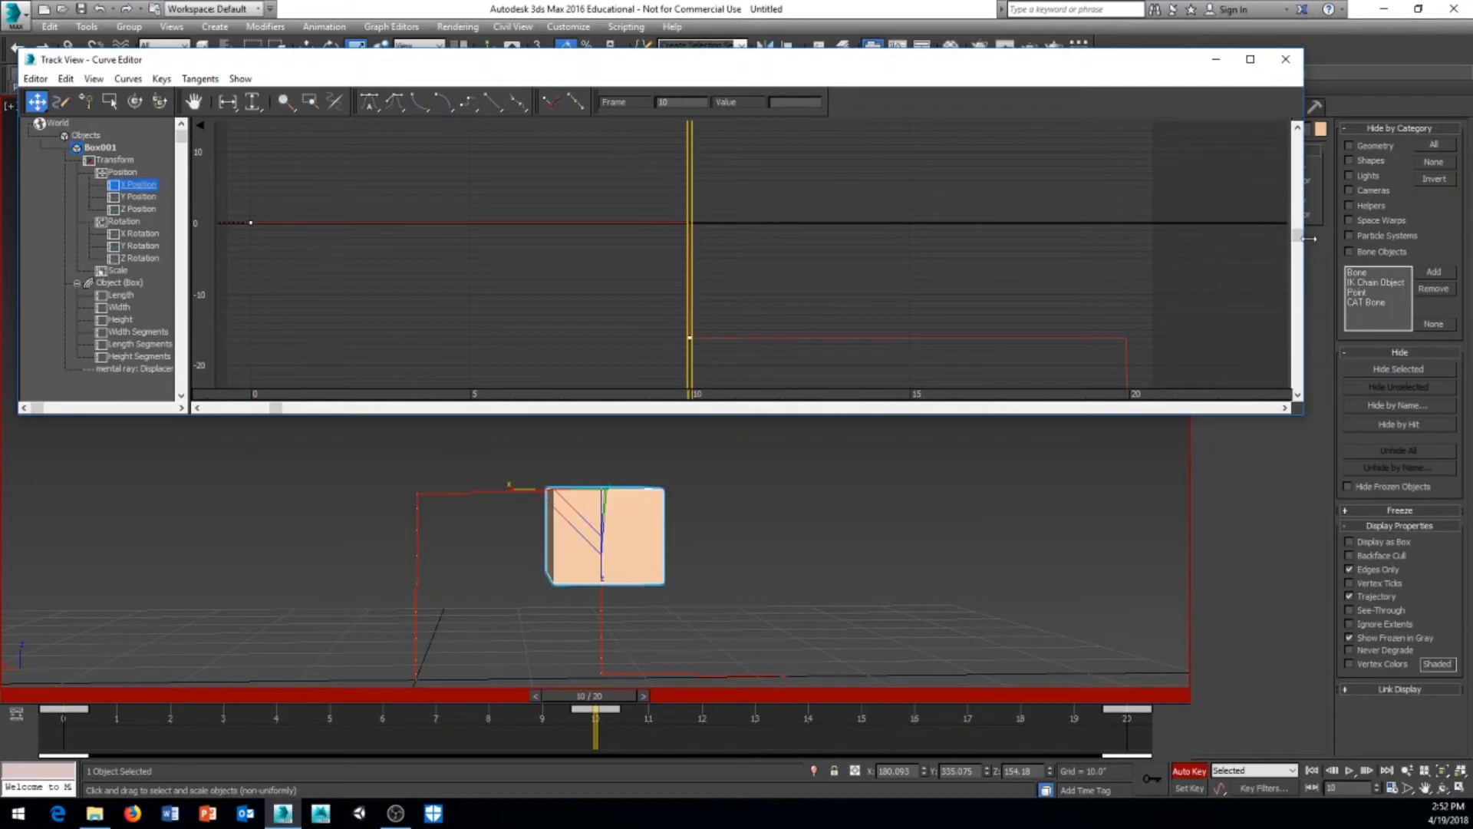
{"action": "left_click_drag", "start_coordinate": [1299, 244], "coordinate": [1302, 283]}
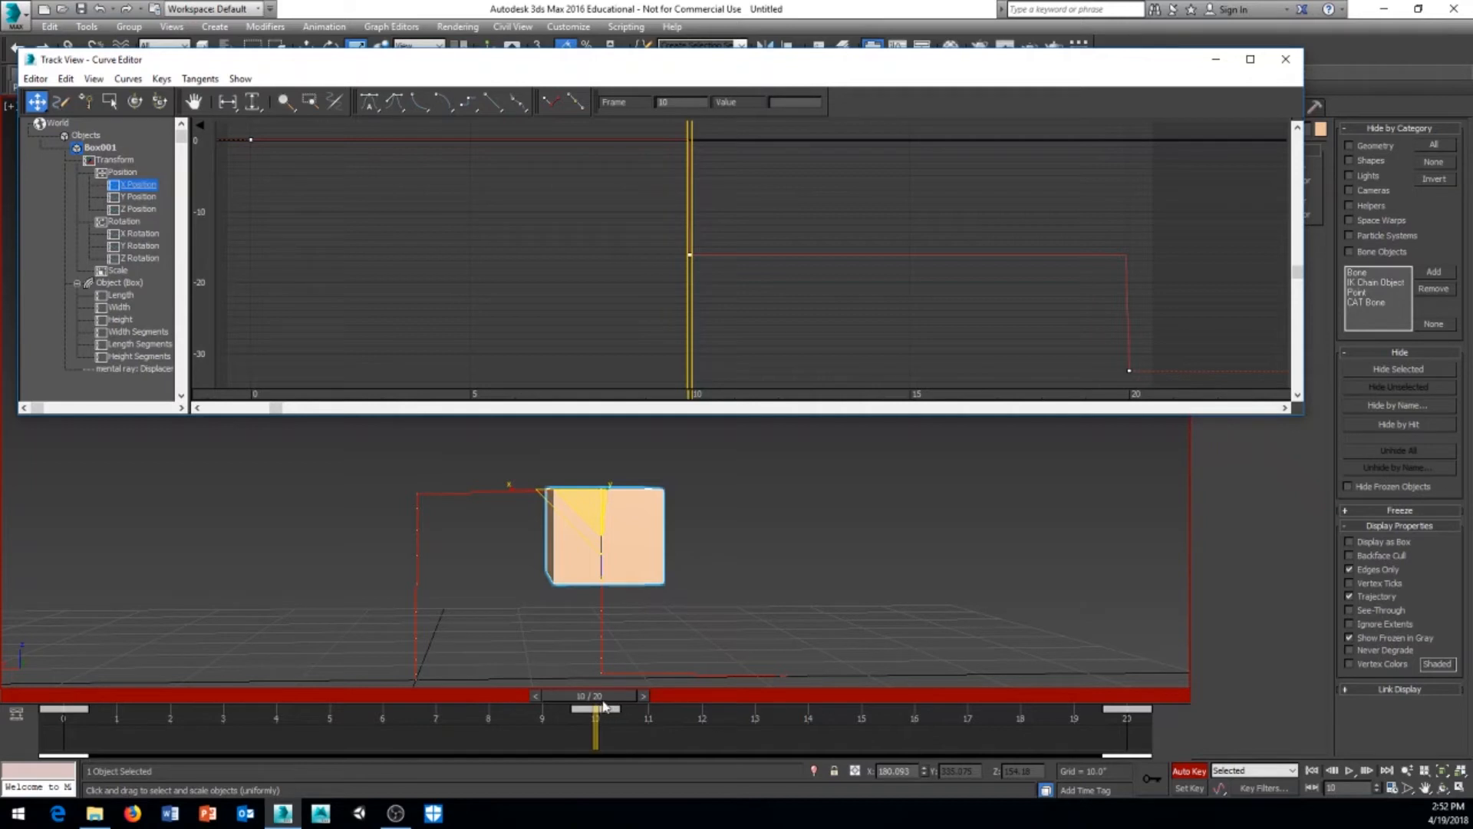
{"action": "left_click_drag", "start_coordinate": [604, 706], "coordinate": [652, 668]}
Step: Set all X Position keys to Auto tangents and lengthen the outgoing handle of the frame 0 key to about frame 5
{"action": "left_click_drag", "start_coordinate": [229, 130], "coordinate": [393, 177]}
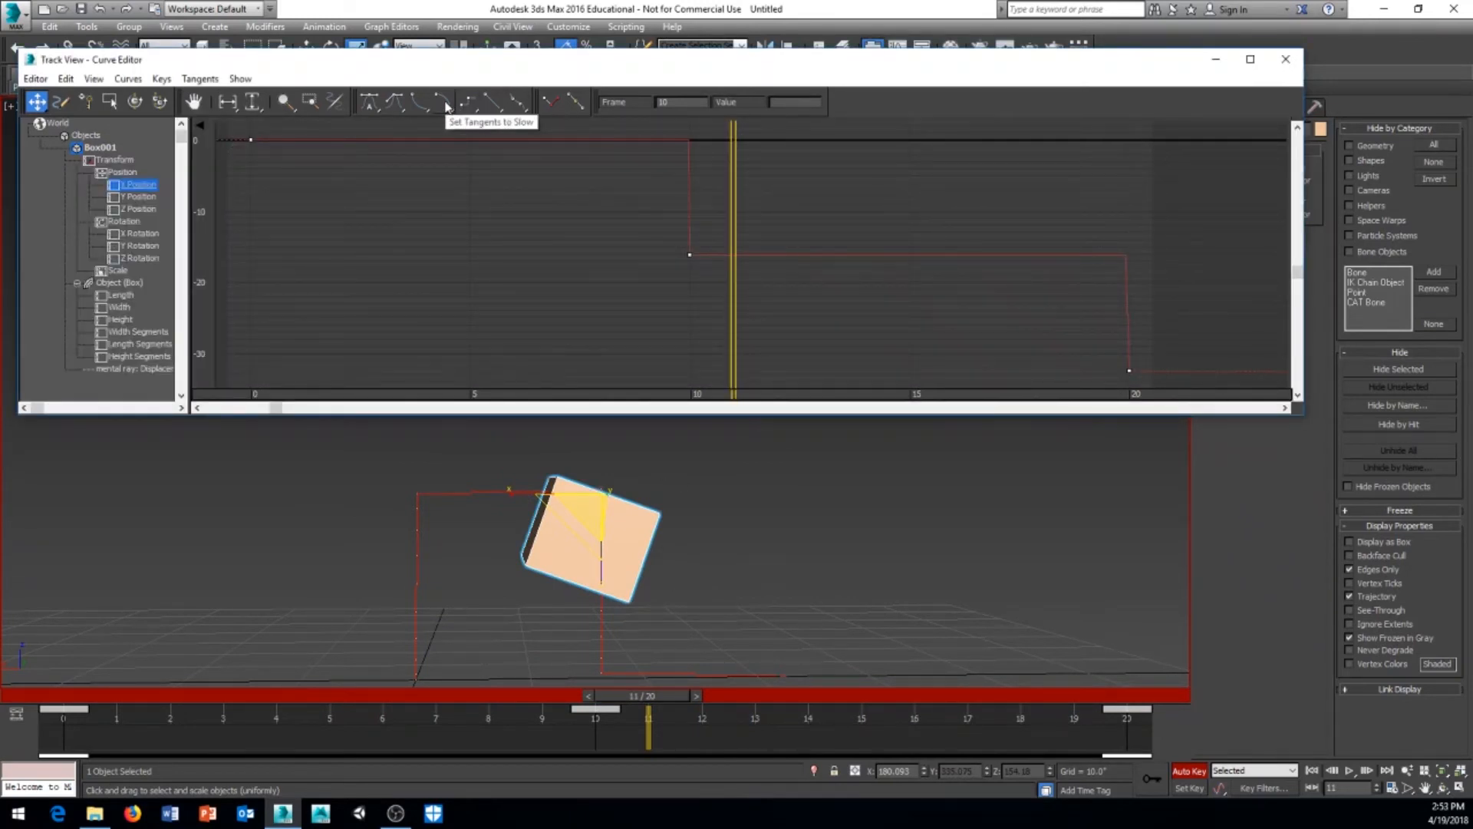
{"action": "left_click", "coordinate": [370, 103]}
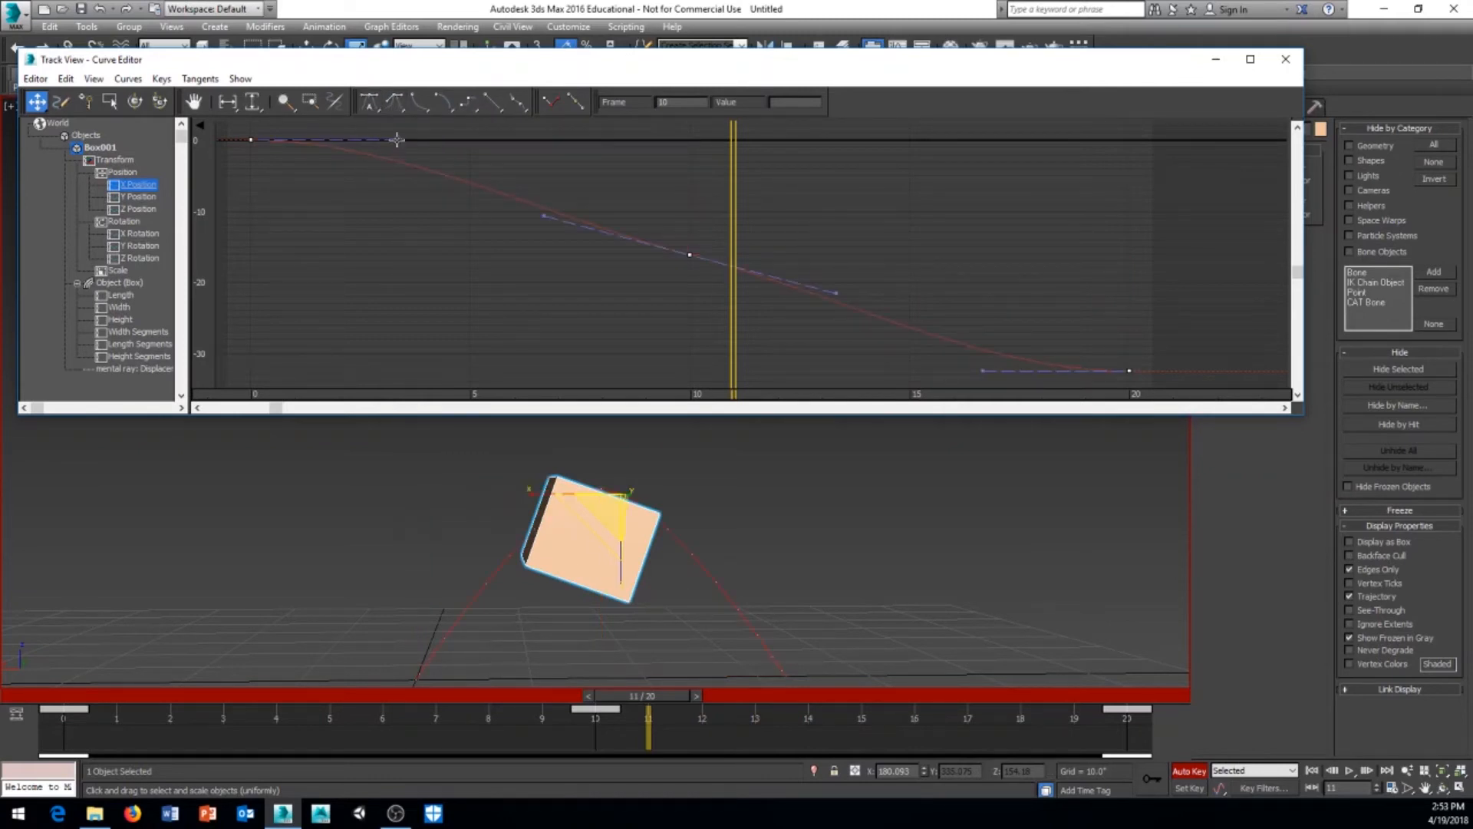
{"action": "mouse_move", "coordinate": [397, 139]}
{"action": "left_mouse_down"}
{"action": "mouse_move", "coordinate": [392, 176]}
{"action": "mouse_move", "coordinate": [410, 141]}
{"action": "left_mouse_up"}
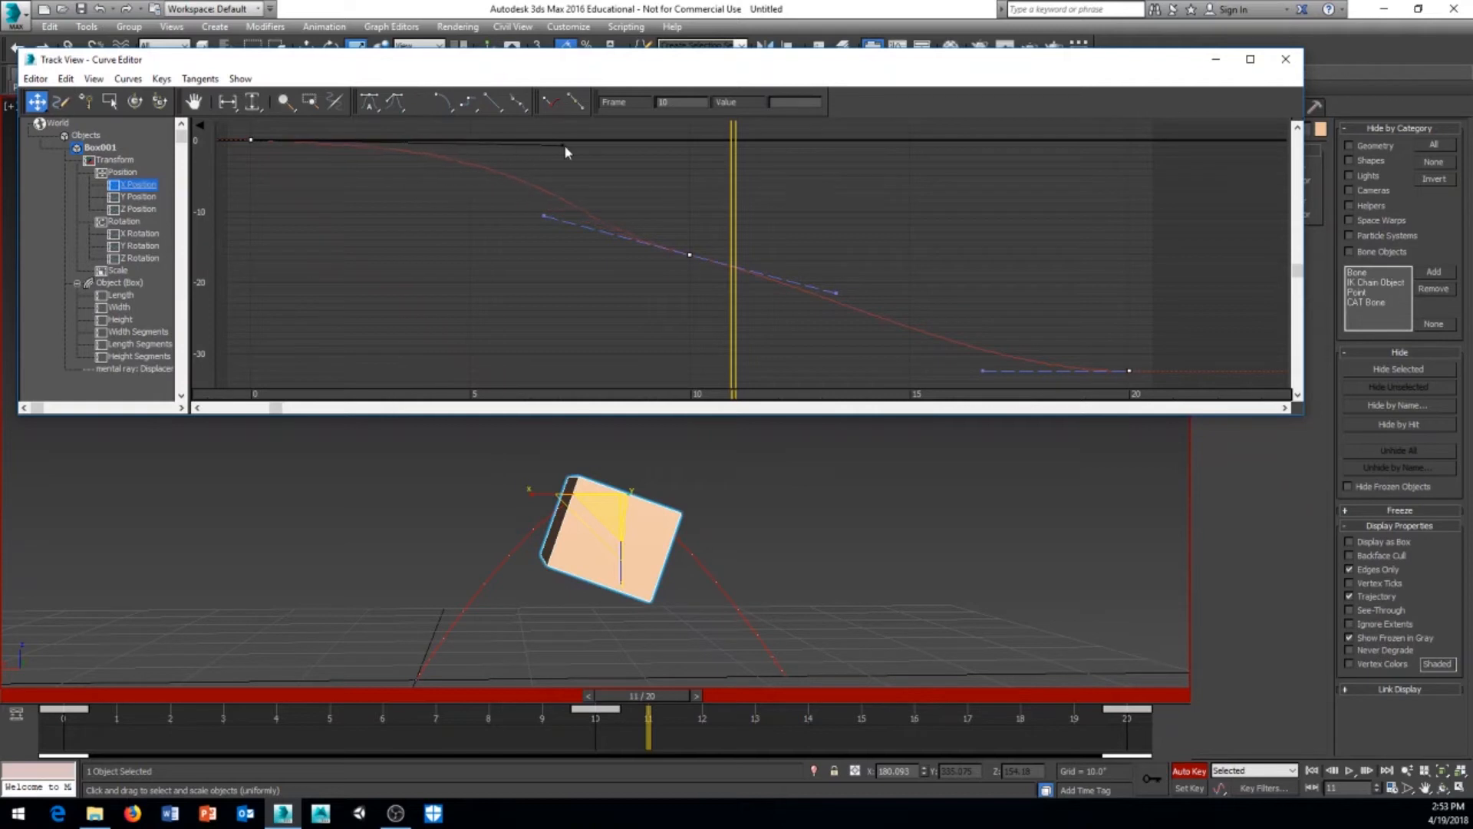
{"action": "left_click_drag", "start_coordinate": [565, 148], "coordinate": [481, 138]}
Step: Adjust the X Position tangent handle at frame 20, steepen the one at frame 10, and scrub back to frame 4
{"action": "mouse_move", "coordinate": [982, 371]}
{"action": "left_mouse_down"}
{"action": "mouse_move", "coordinate": [688, 377]}
{"action": "mouse_move", "coordinate": [1002, 375]}
{"action": "mouse_move", "coordinate": [989, 368]}
{"action": "left_mouse_up"}
{"action": "left_click_drag", "start_coordinate": [838, 293], "coordinate": [836, 311]}
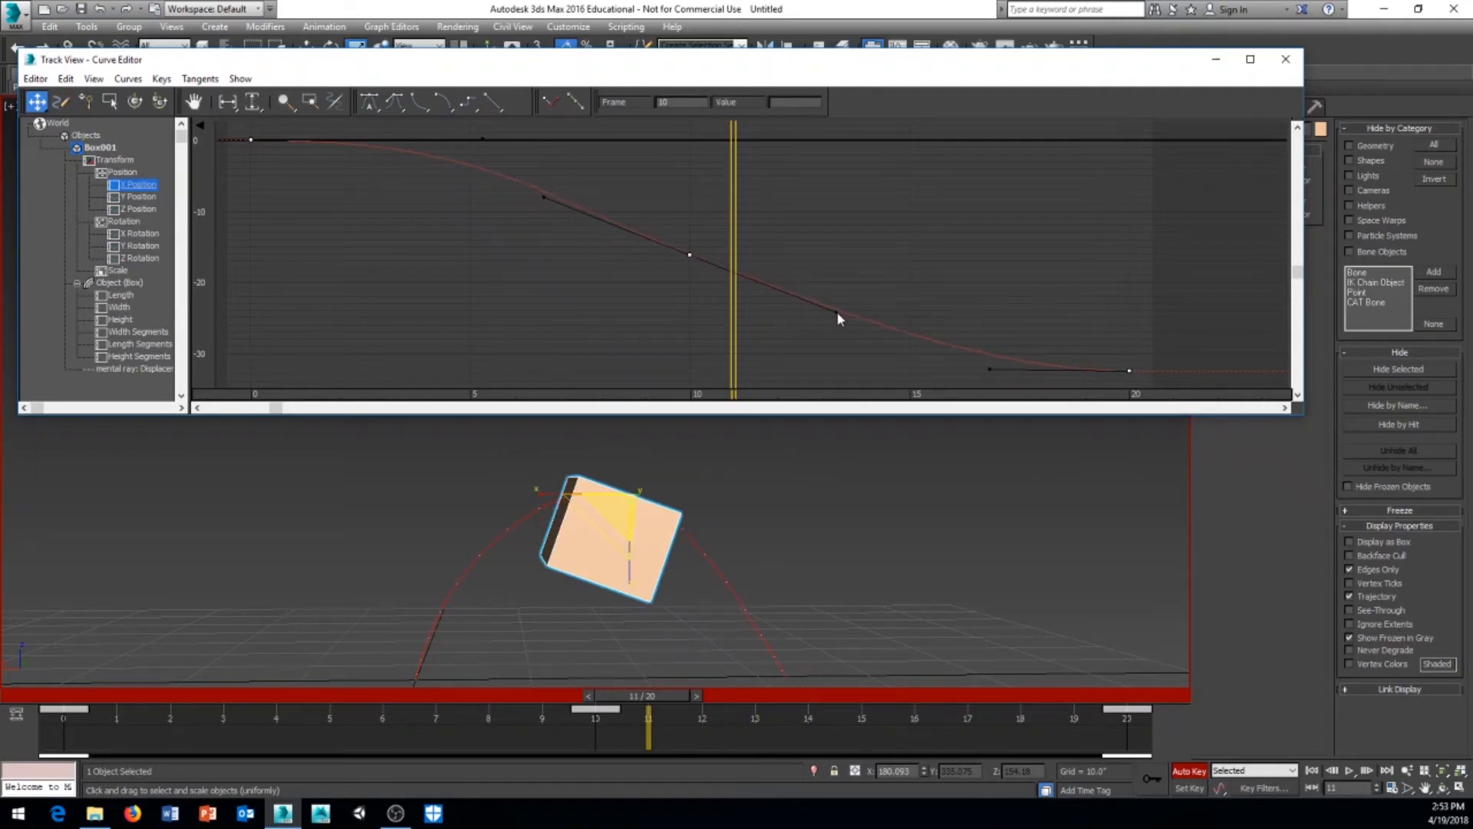
{"action": "left_click", "coordinate": [657, 695]}
{"action": "left_click_drag", "start_coordinate": [655, 700], "coordinate": [270, 629]}
{"action": "key", "text": "r"}
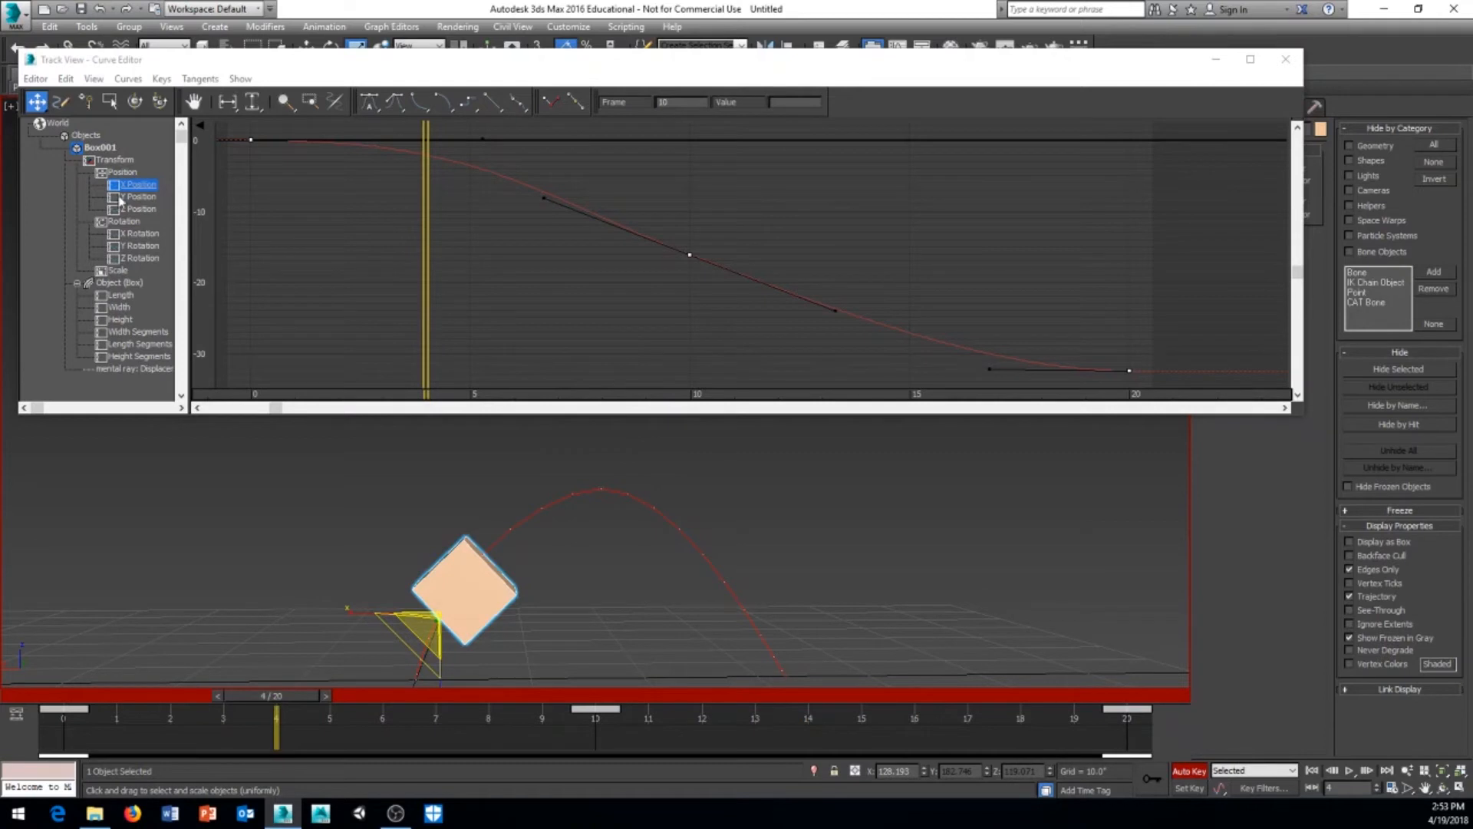
Step: Steepen the tangent handle of the Y Rotation key at frame 10 and scrub through the rotation back to frame 0
{"action": "left_click", "coordinate": [121, 222]}
{"action": "left_click", "coordinate": [139, 234]}
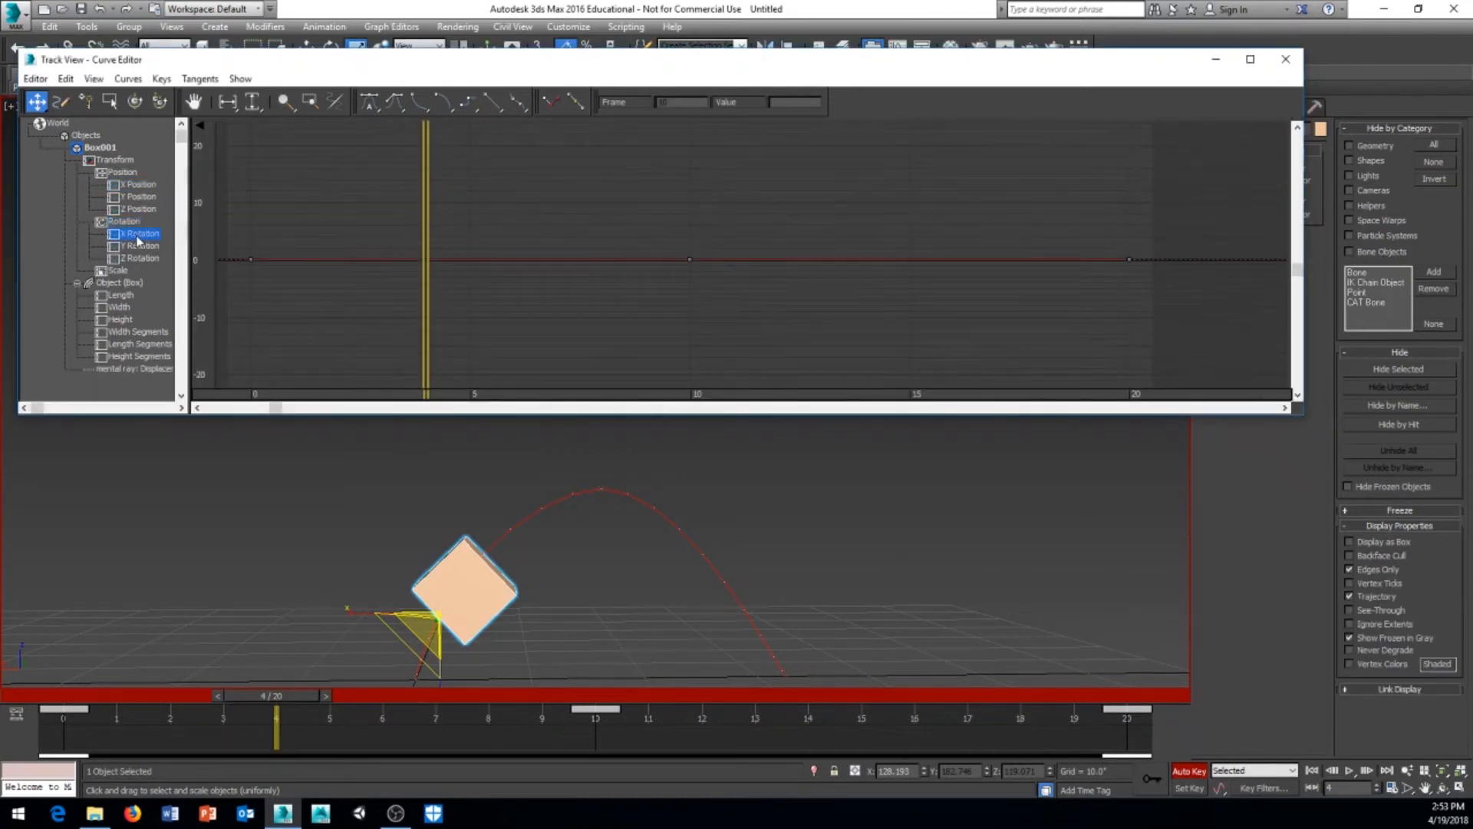
{"action": "left_click", "coordinate": [141, 245]}
{"action": "left_click_drag", "start_coordinate": [802, 233], "coordinate": [614, 316]}
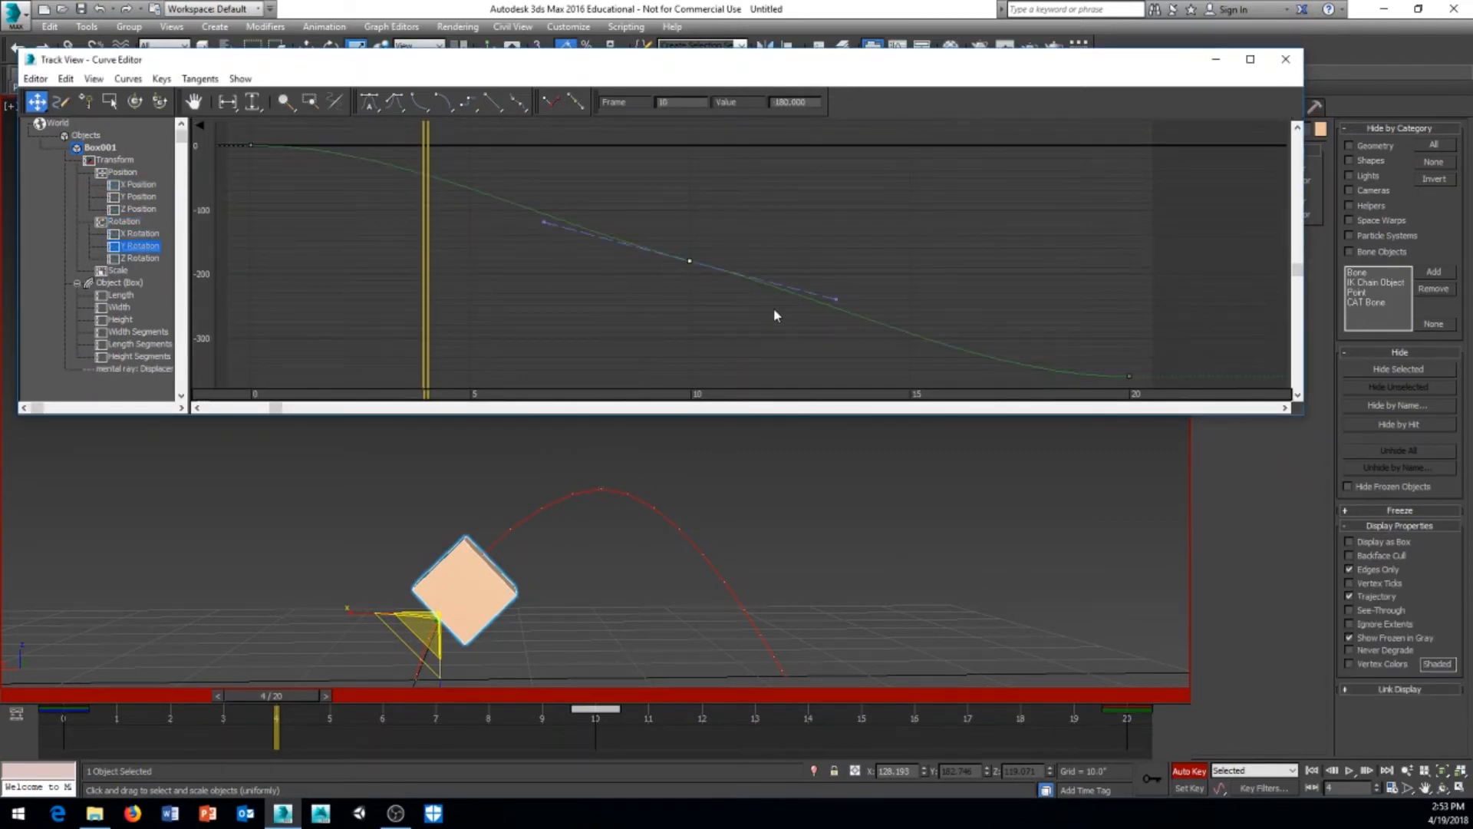
{"action": "left_click_drag", "start_coordinate": [837, 298], "coordinate": [830, 317]}
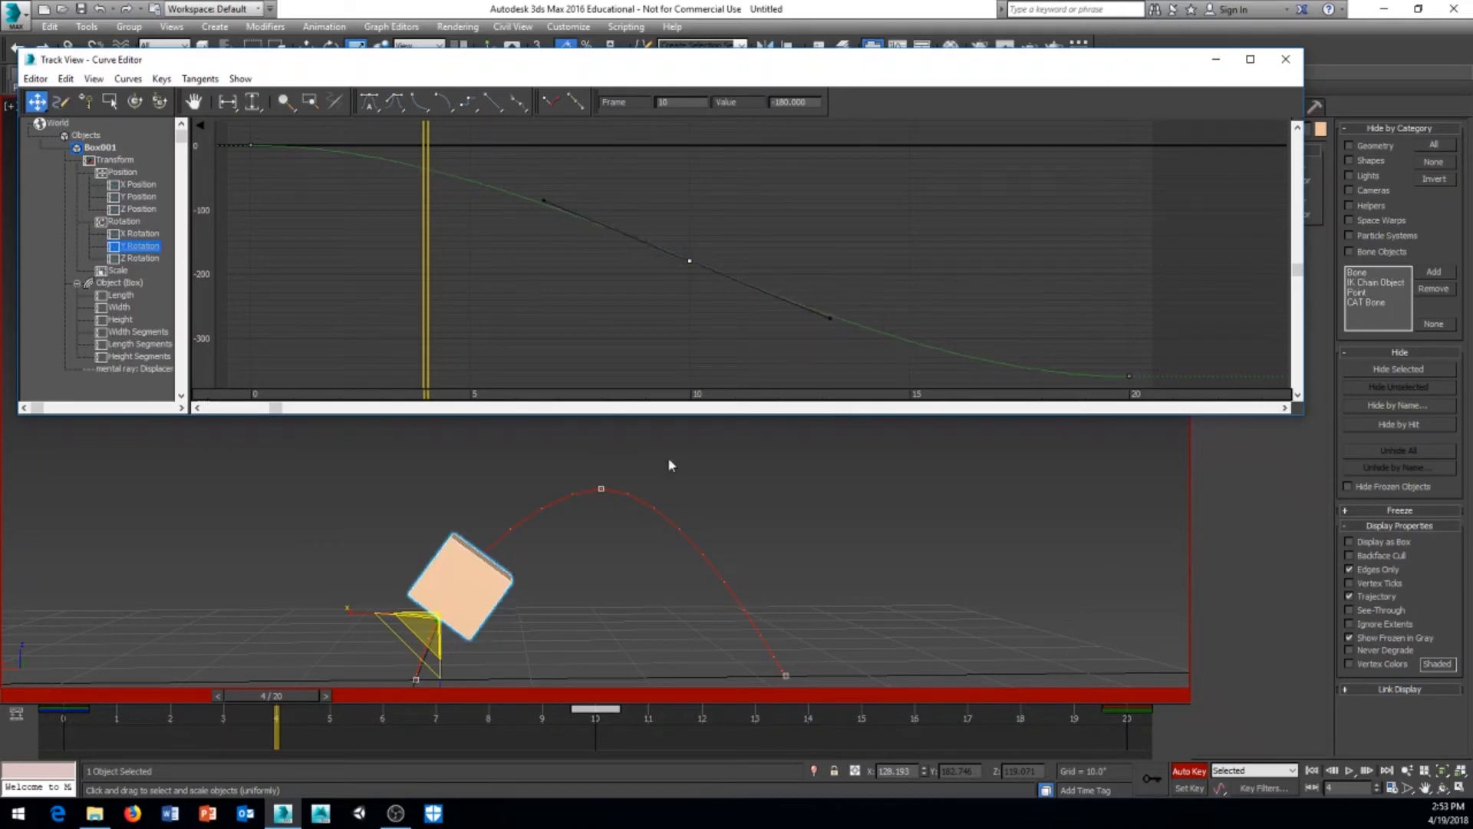
{"action": "left_click_drag", "start_coordinate": [282, 696], "coordinate": [594, 696]}
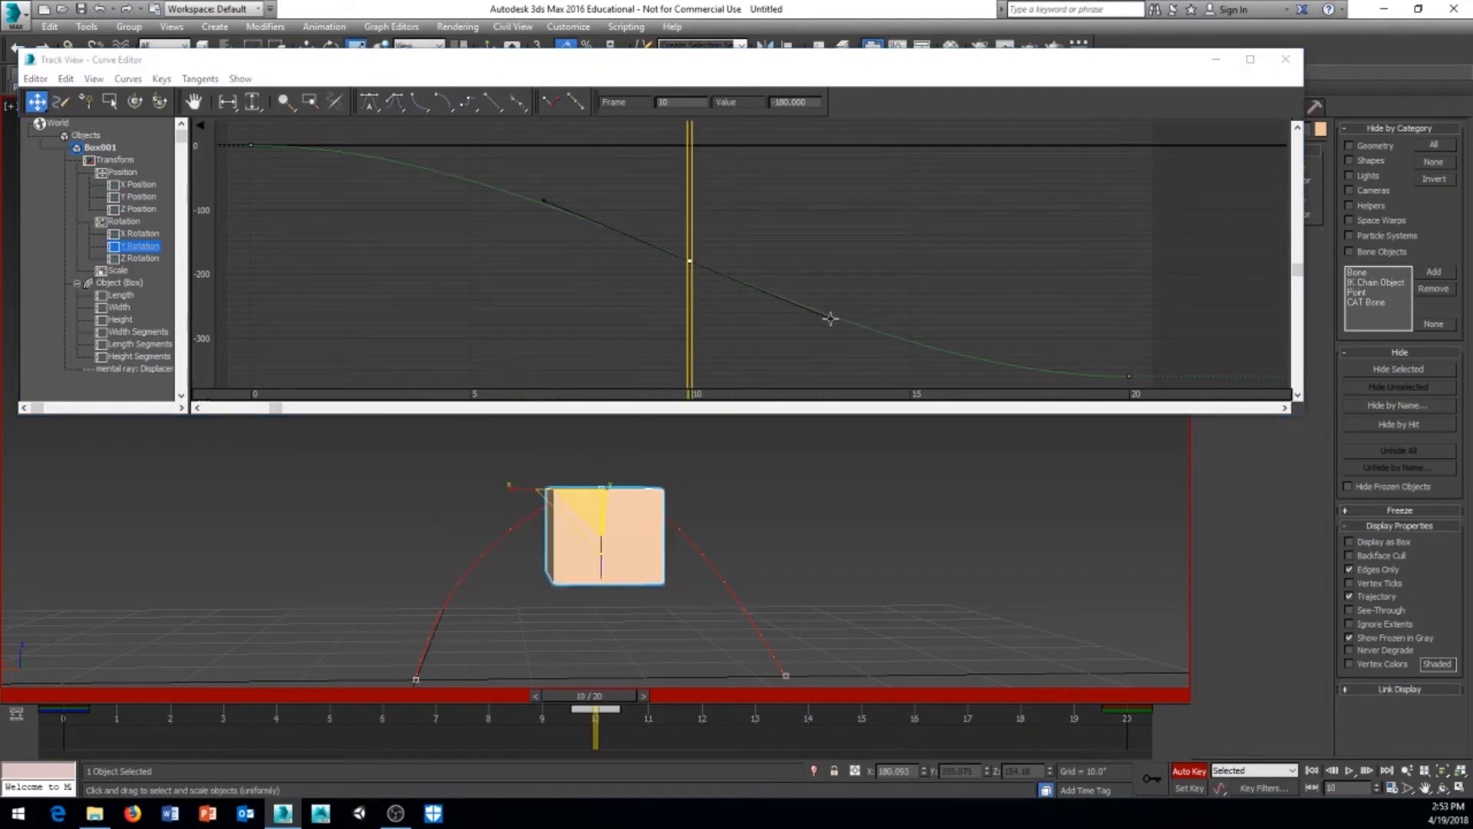
{"action": "left_click_drag", "start_coordinate": [831, 318], "coordinate": [810, 378]}
{"action": "left_click_drag", "start_coordinate": [598, 696], "coordinate": [61, 725]}
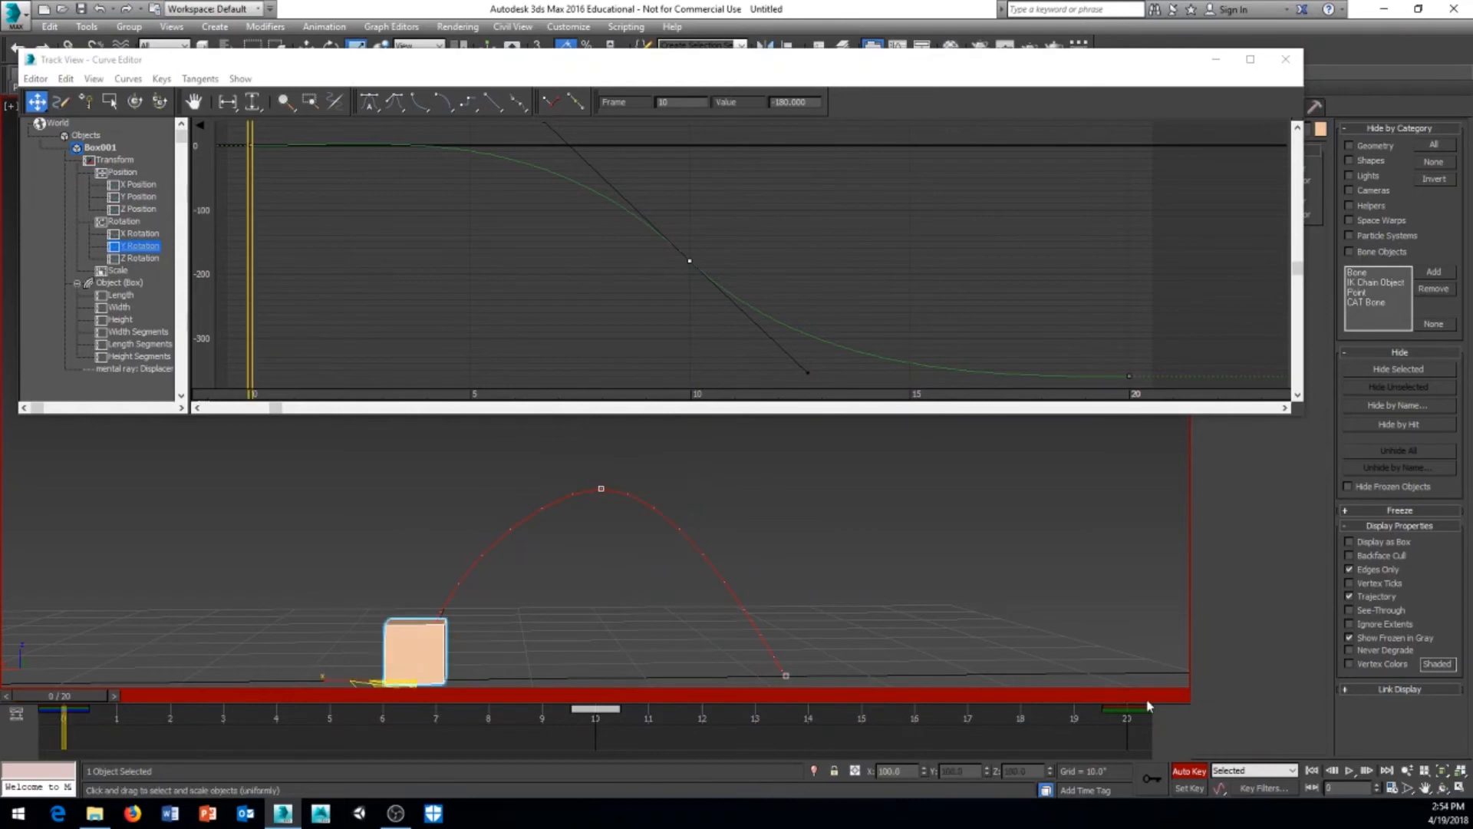
Step: Turn off Auto Key, center the box's pivot on the object, and scrub through the motion to frame 12
{"action": "left_click", "coordinate": [1189, 770]}
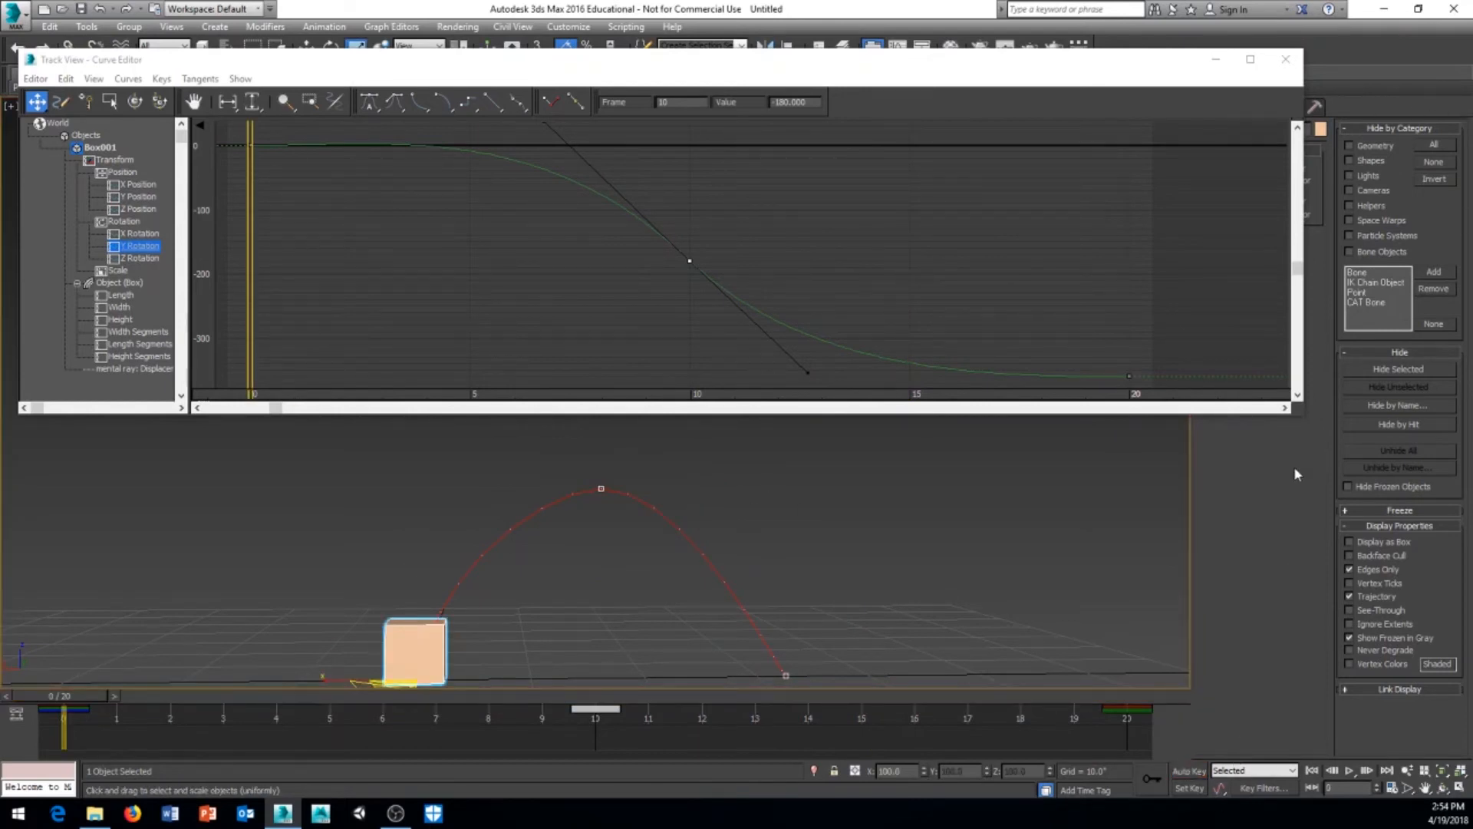
{"action": "left_click_drag", "start_coordinate": [1137, 60], "coordinate": [1065, 145]}
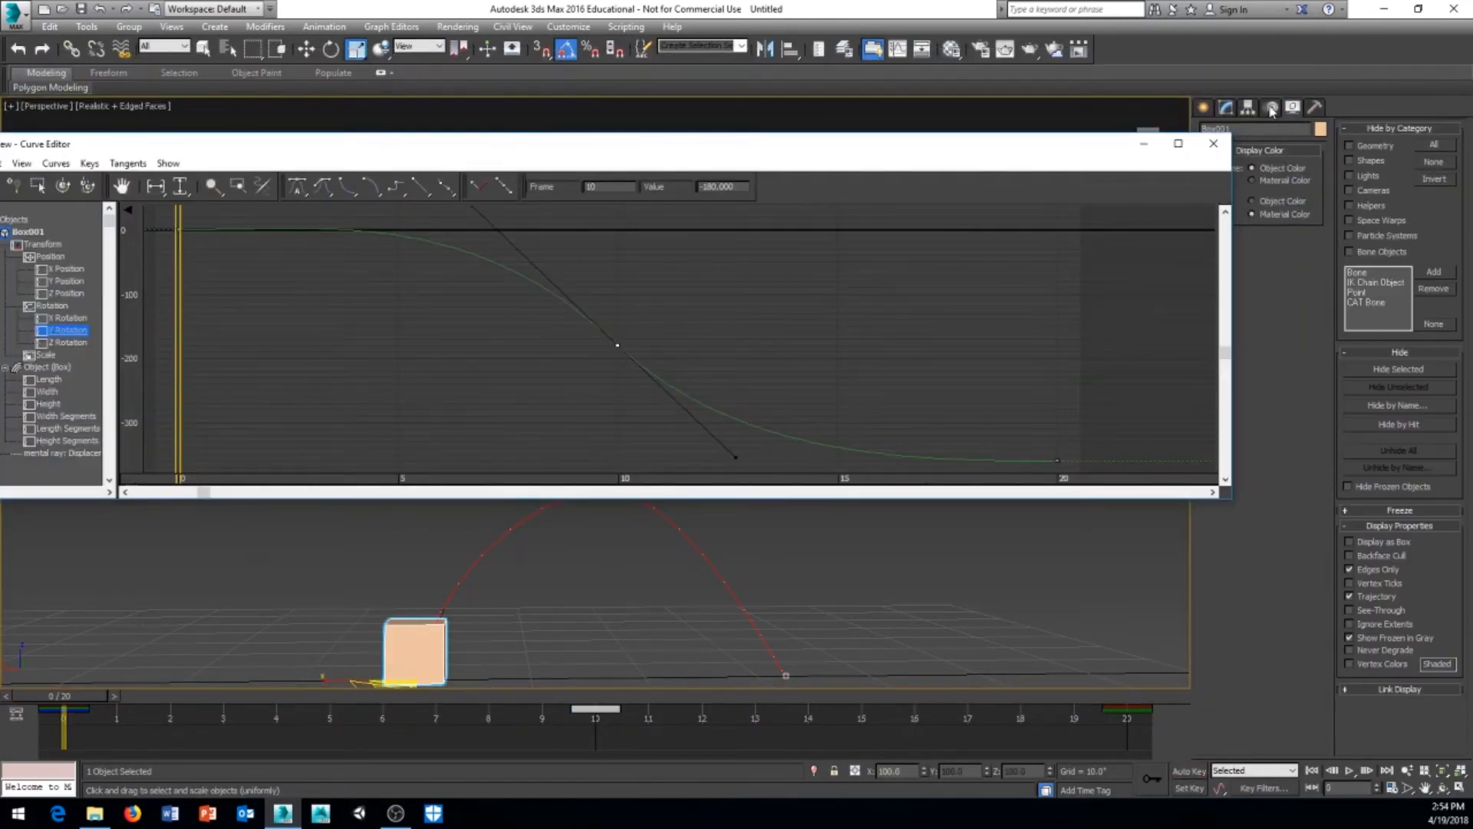
{"action": "left_click", "coordinate": [1253, 108]}
{"action": "left_click", "coordinate": [1289, 204]}
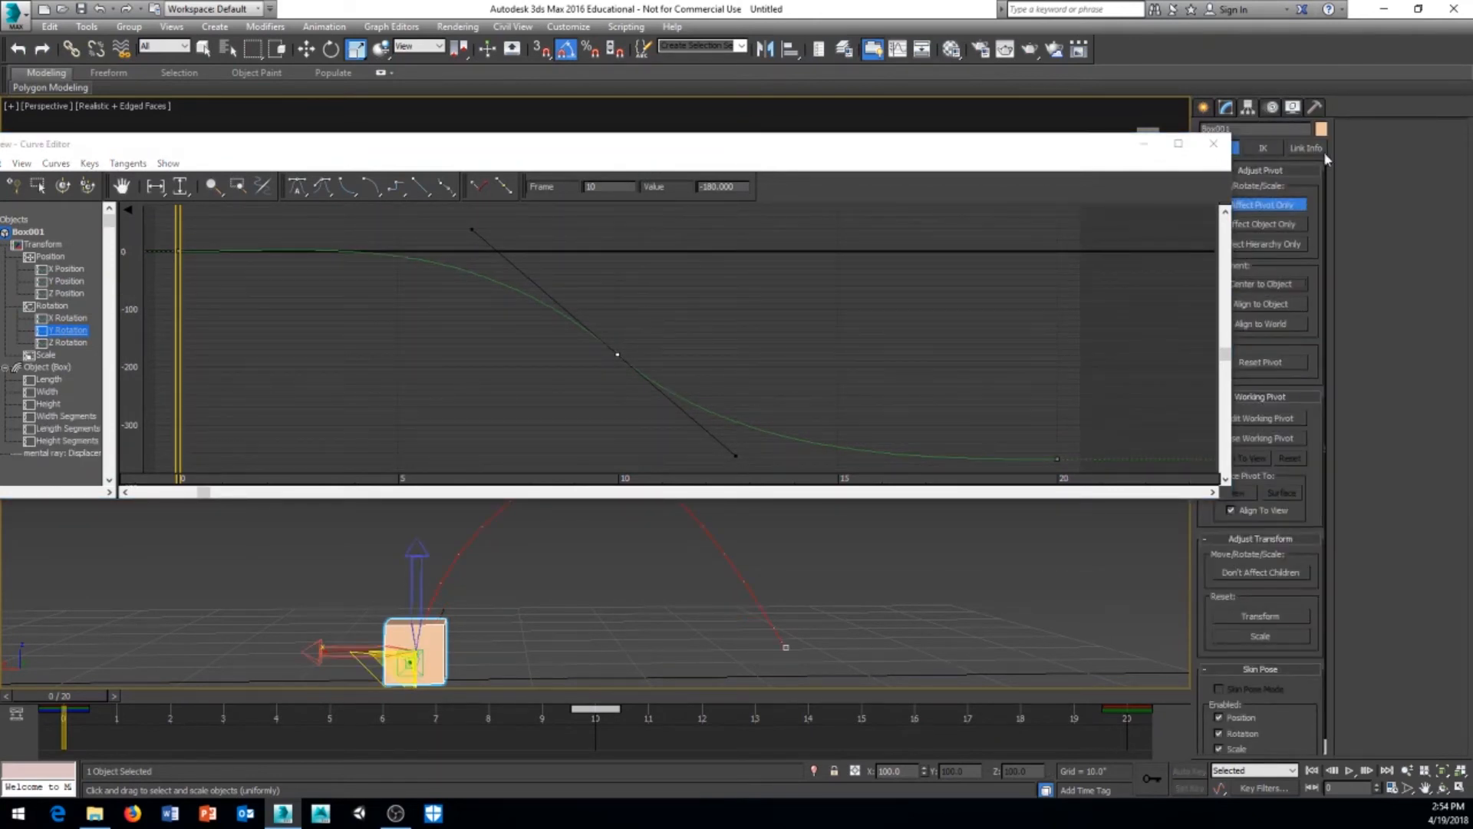
{"action": "left_click_drag", "start_coordinate": [998, 149], "coordinate": [1088, 94]}
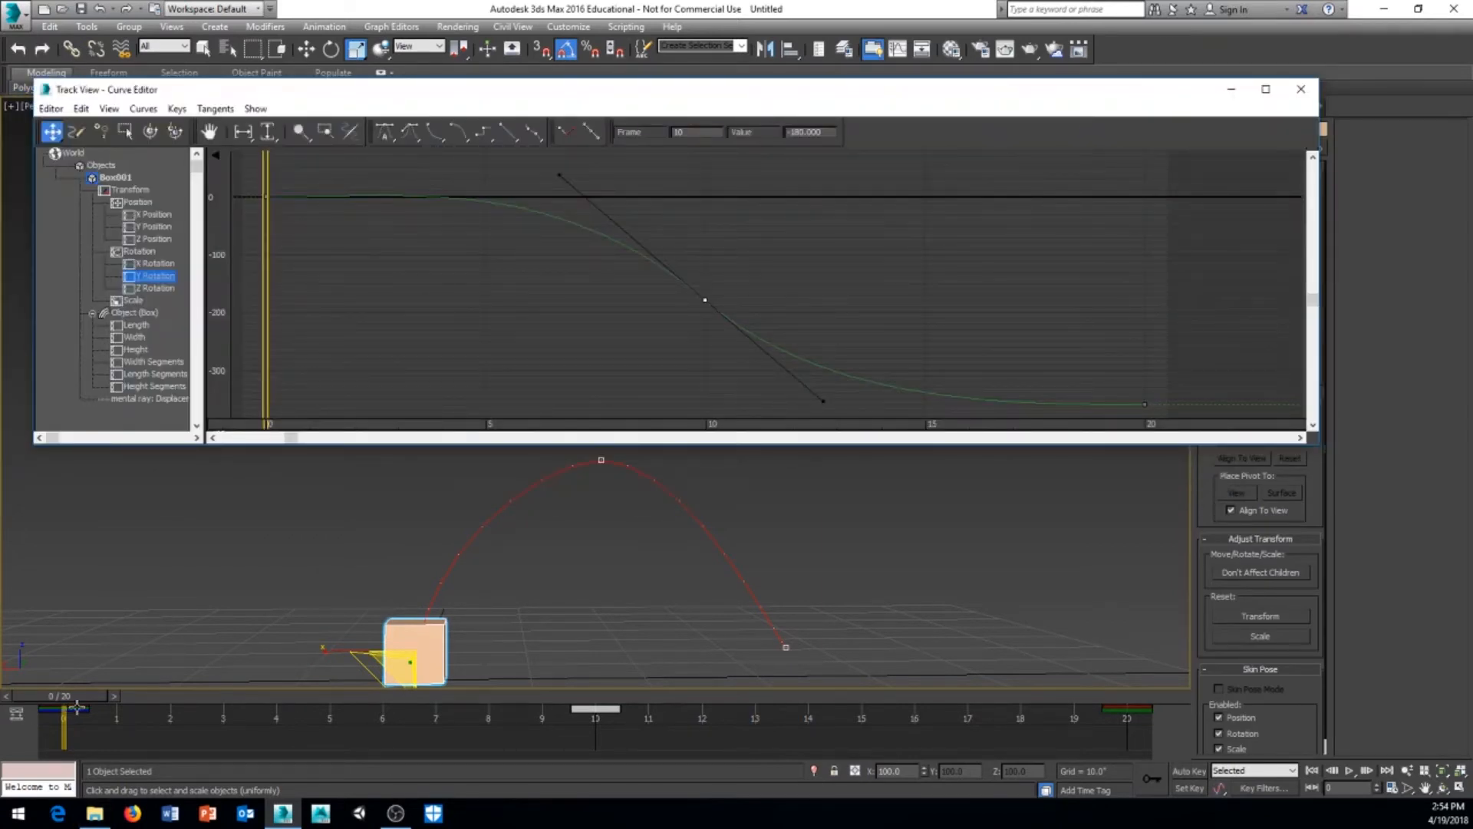
{"action": "left_click_drag", "start_coordinate": [100, 699], "coordinate": [634, 717]}
{"action": "key", "text": "r"}
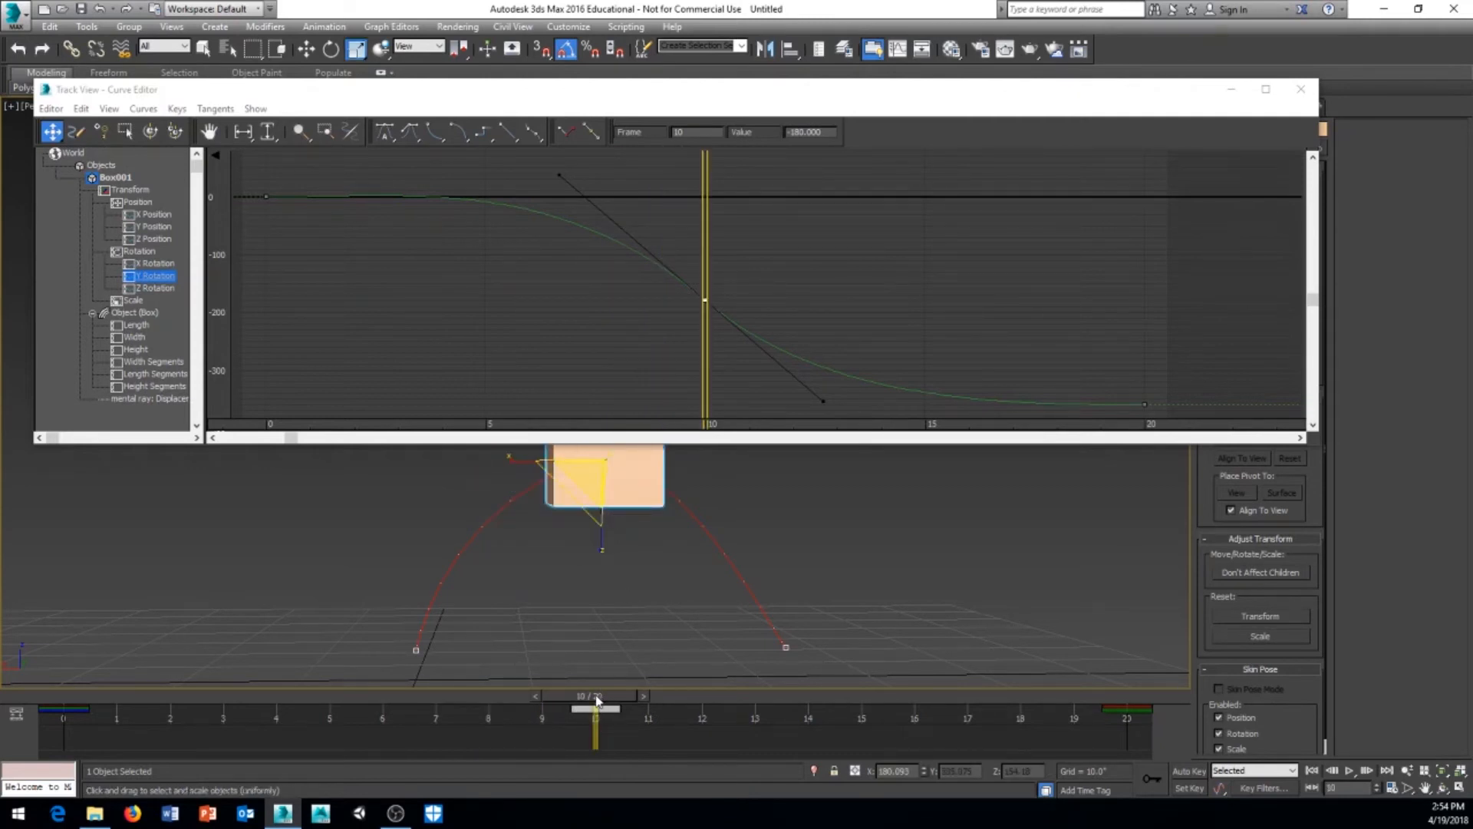
{"action": "left_click_drag", "start_coordinate": [597, 700], "coordinate": [716, 703]}
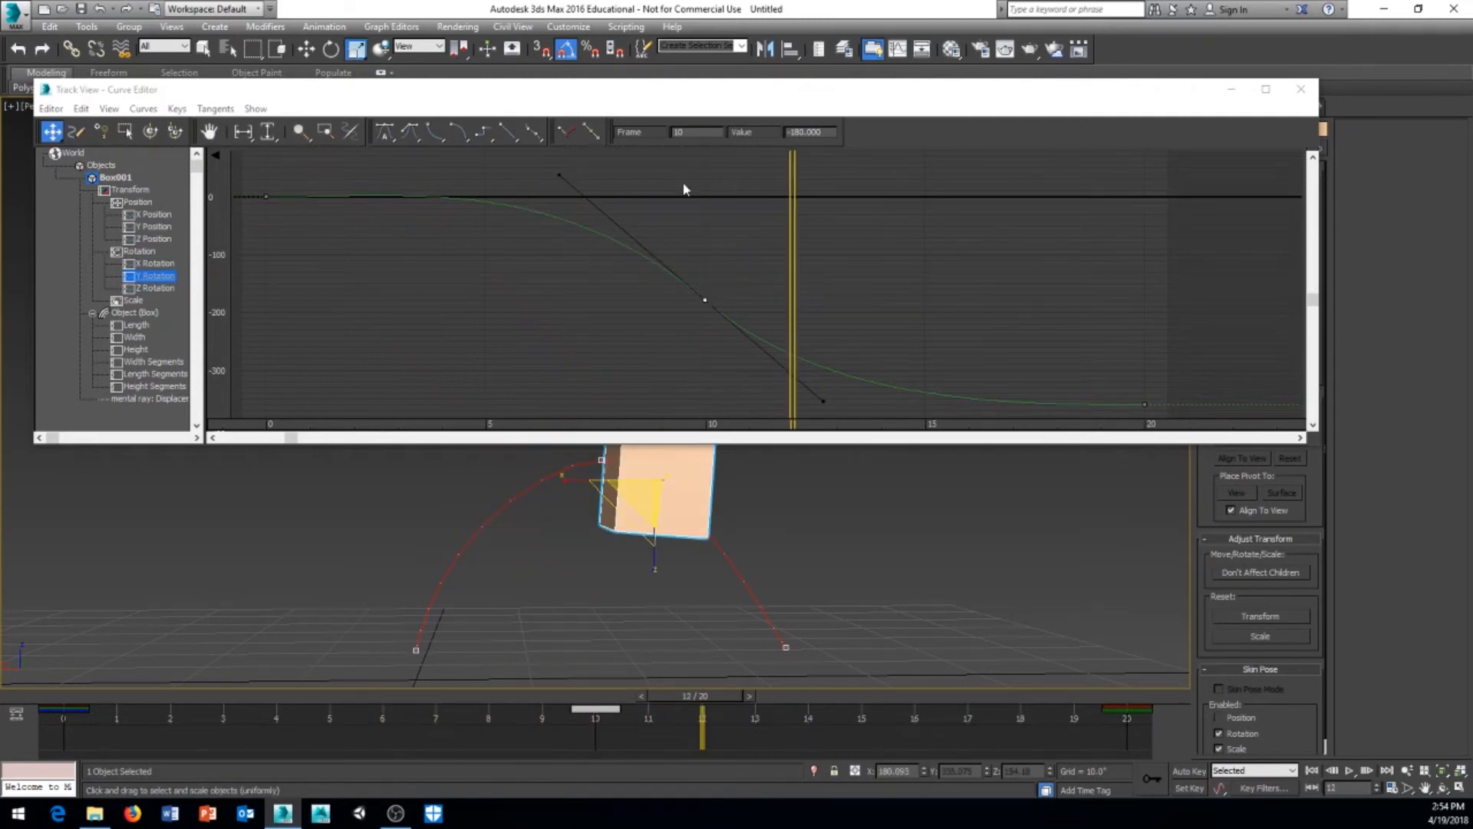
Step: Add a key on the Y Rotation curve at frame 5 and scrub through the motion to frame 8
{"action": "left_click_drag", "start_coordinate": [666, 89], "coordinate": [667, 53]}
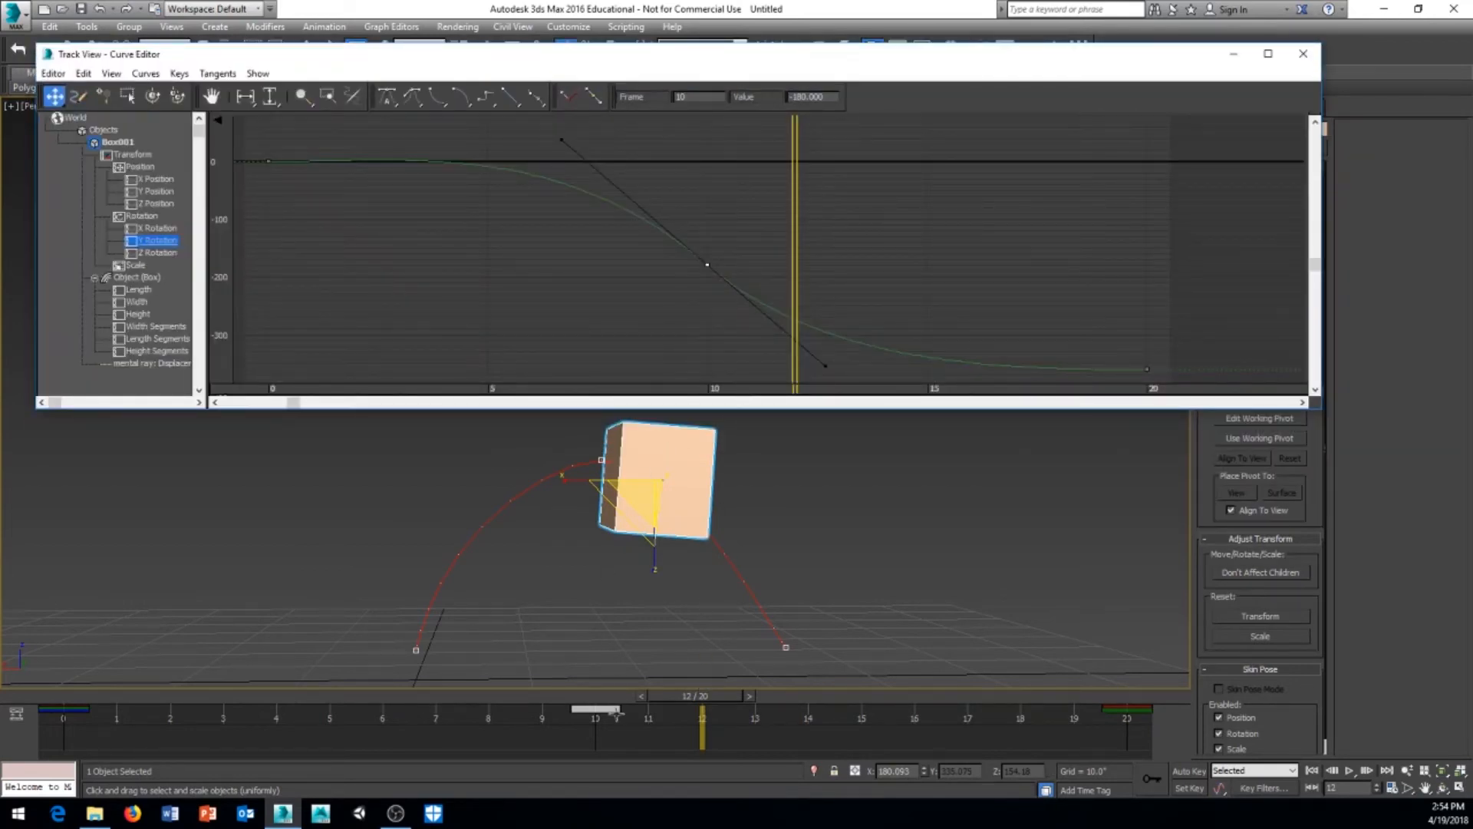
{"action": "left_click_drag", "start_coordinate": [712, 701], "coordinate": [331, 696]}
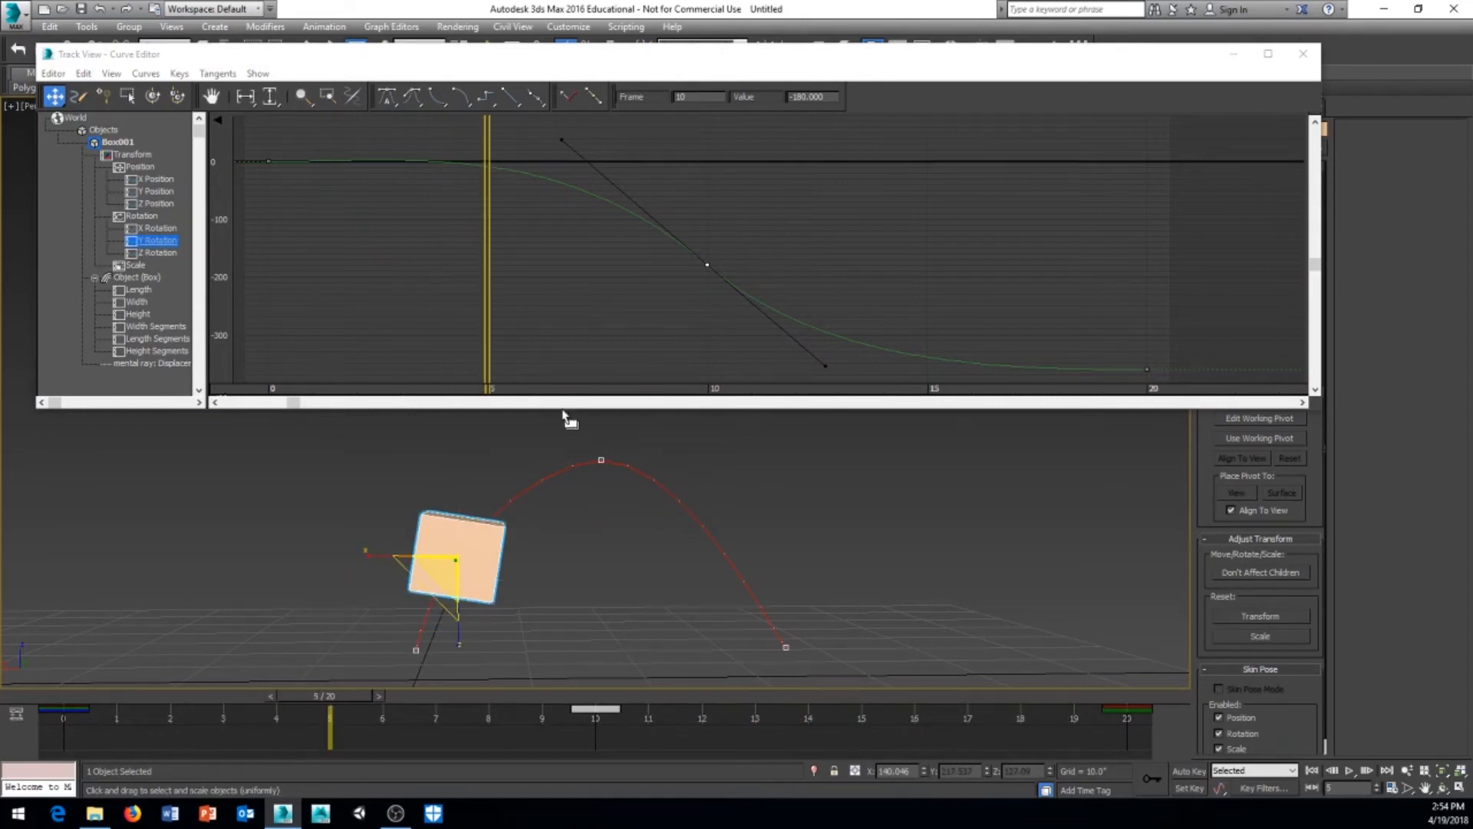
{"action": "left_click", "coordinate": [488, 170]}
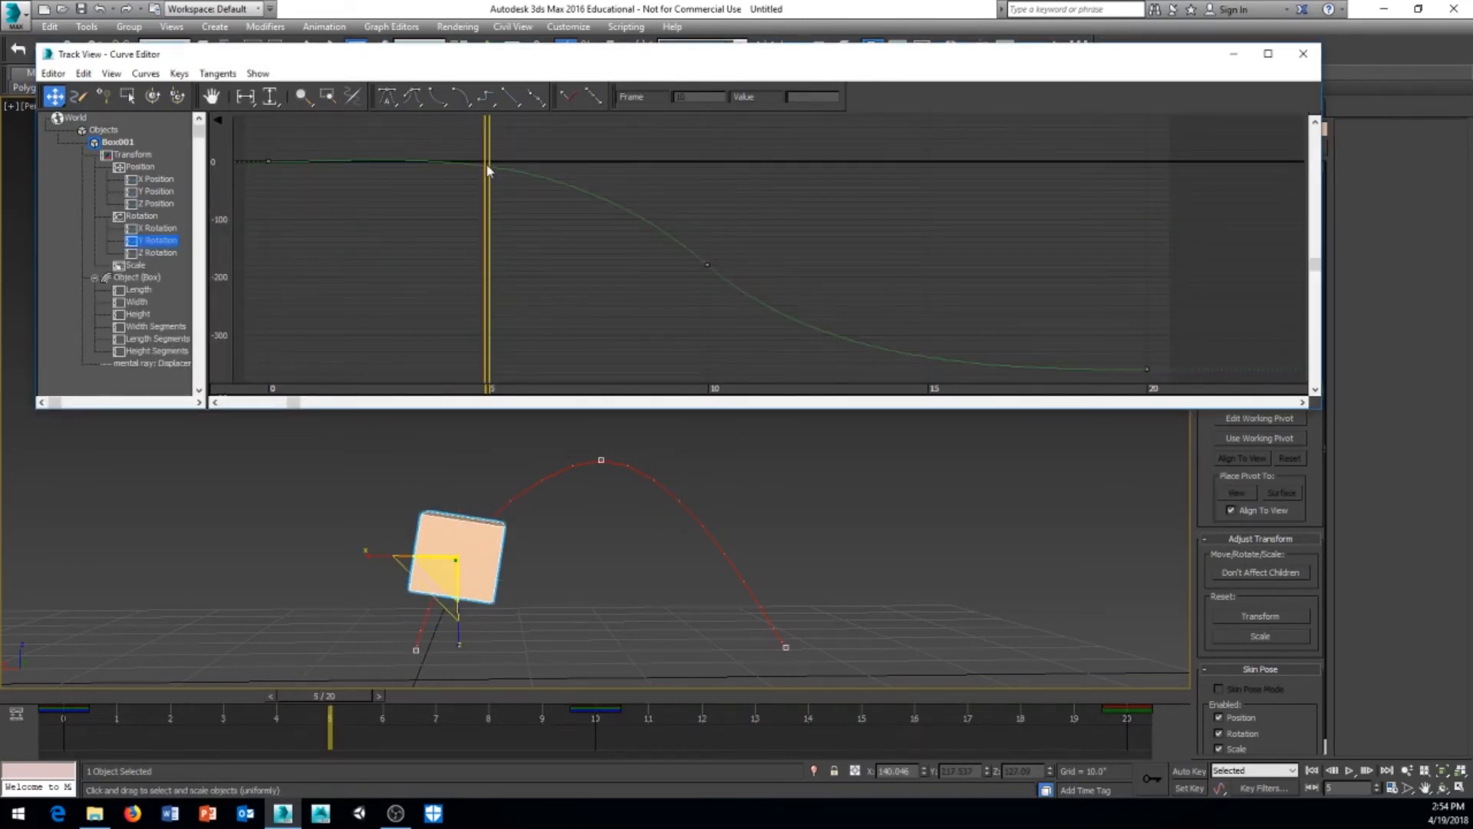
{"action": "left_click", "coordinate": [104, 96]}
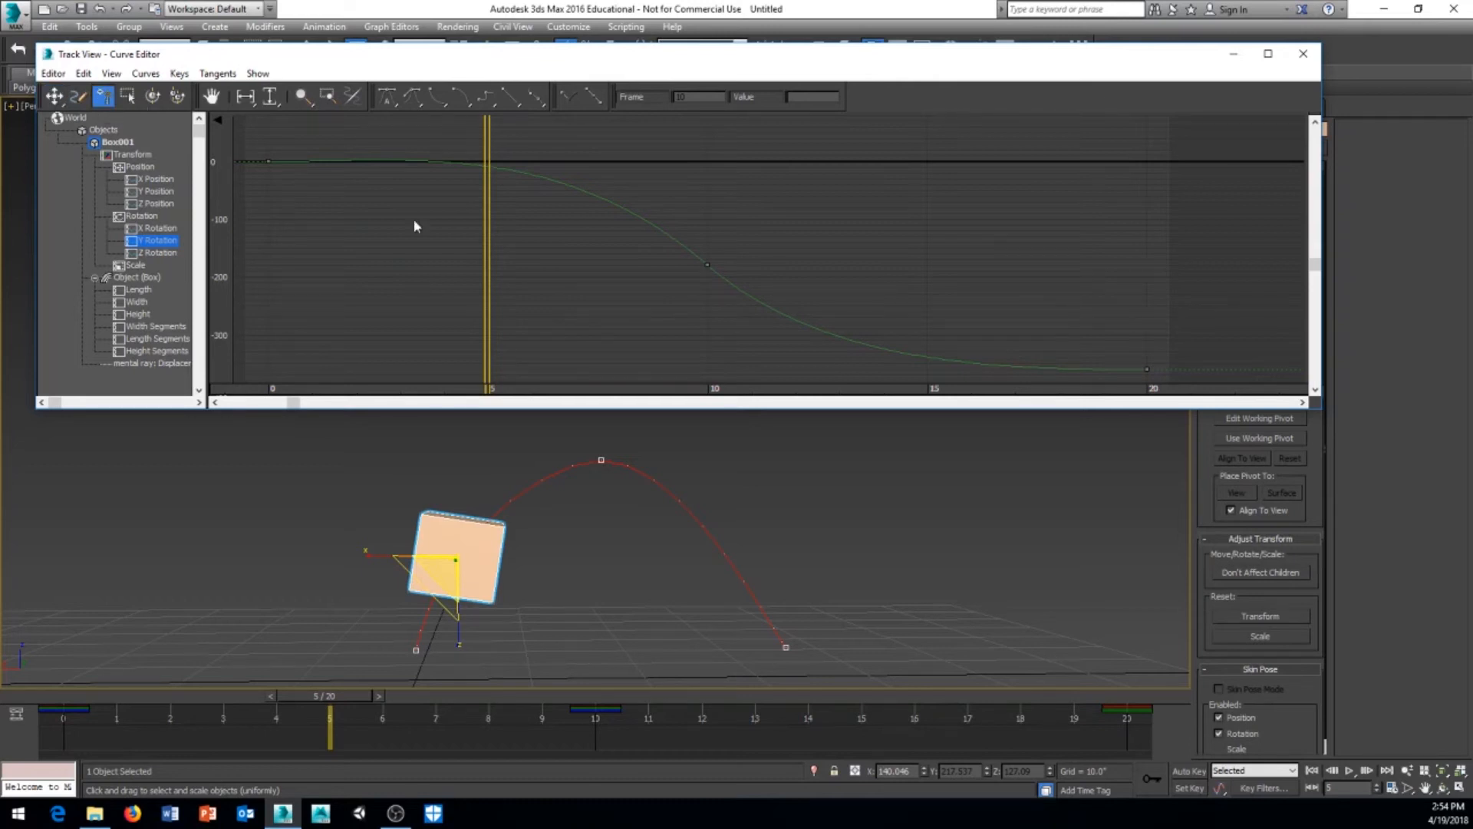
{"action": "left_click", "coordinate": [488, 168]}
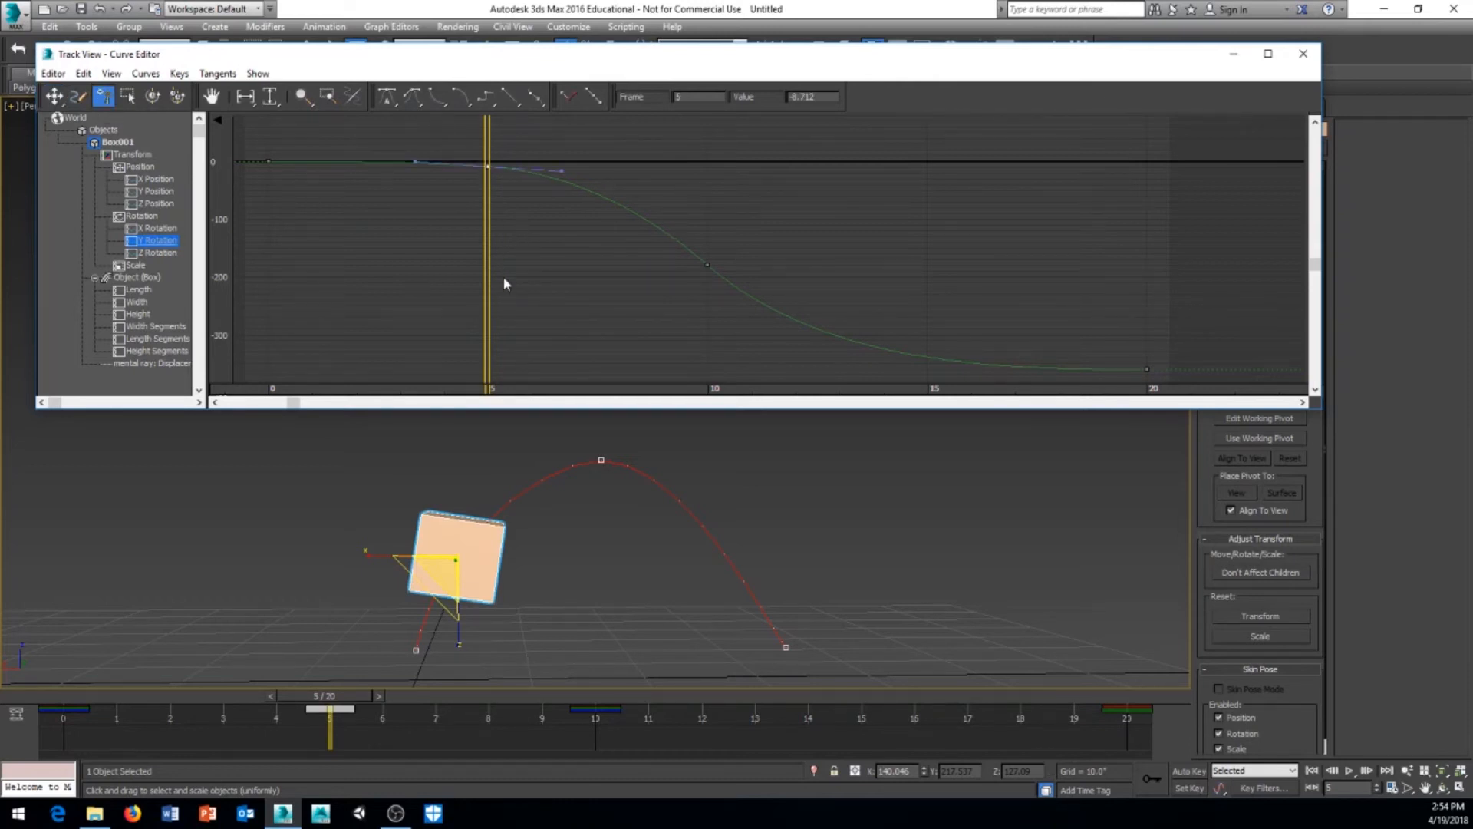
{"action": "left_click_drag", "start_coordinate": [357, 693], "coordinate": [483, 696]}
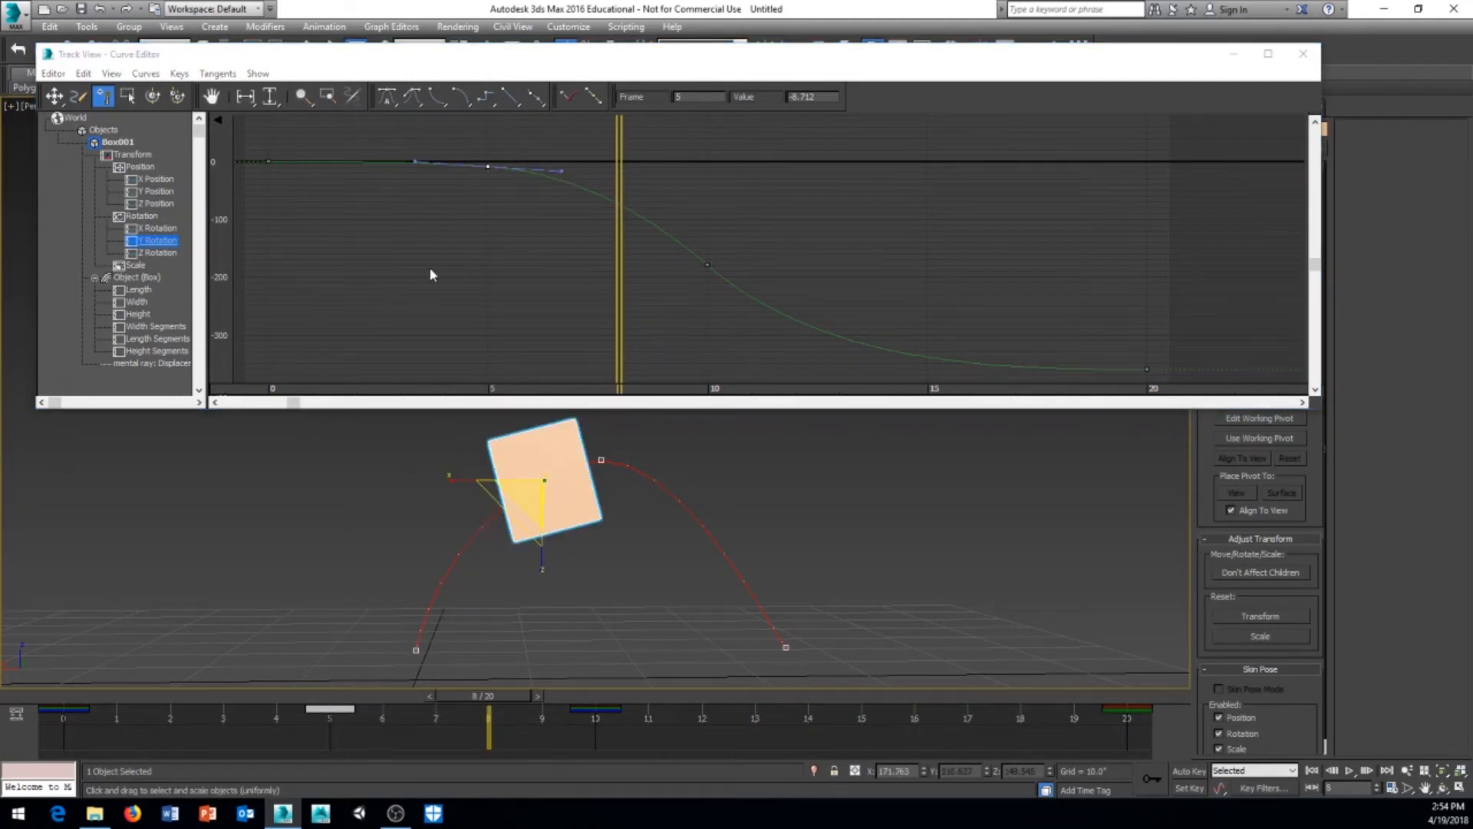
Step: Try moving the Y Rotation key at frame 5 to about -152.2, scrub through the motion, and delete that key
{"action": "right_click", "coordinate": [493, 178]}
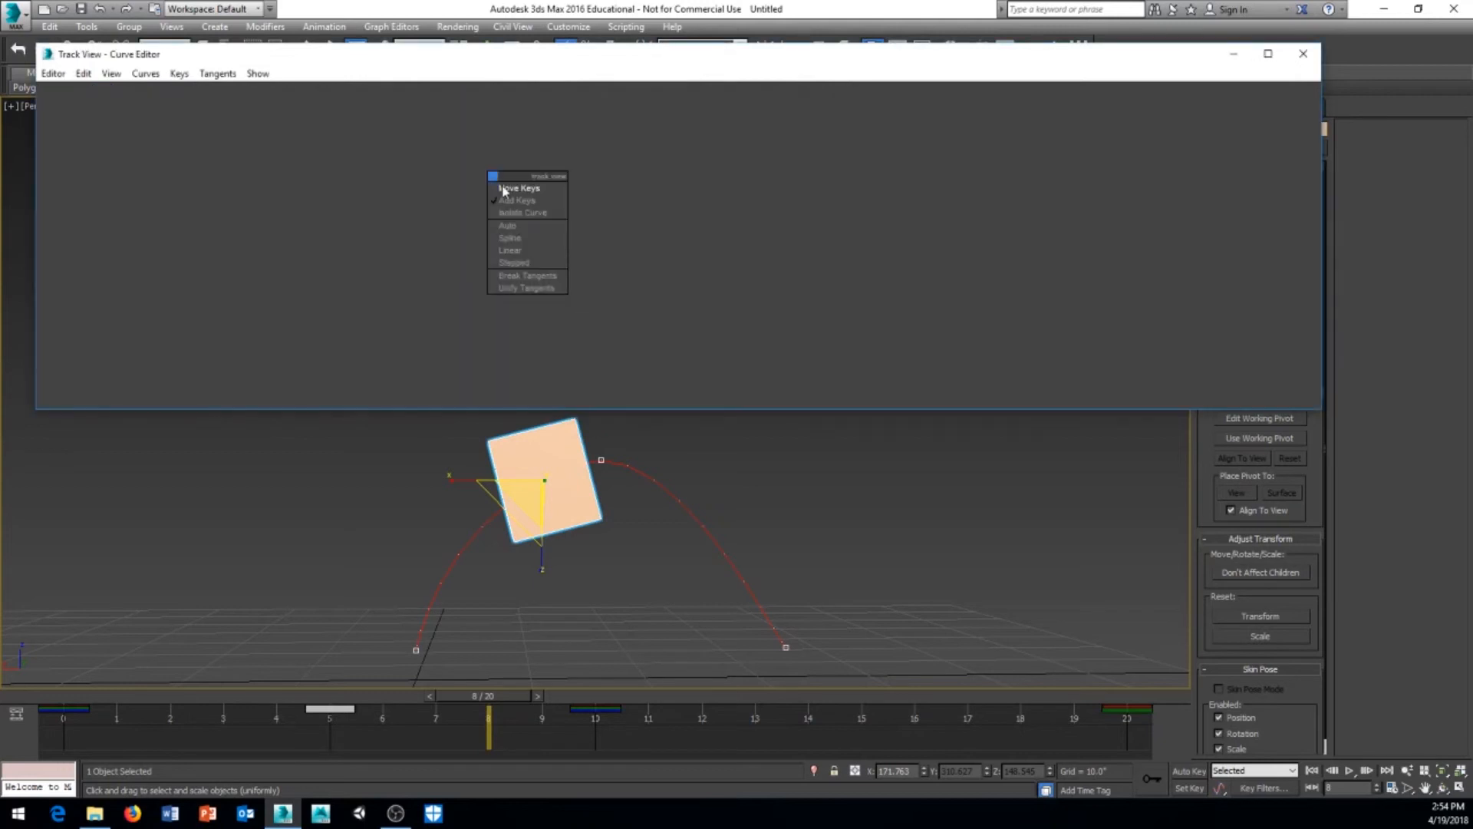
{"action": "left_click", "coordinate": [511, 188]}
{"action": "left_click_drag", "start_coordinate": [492, 167], "coordinate": [489, 249]}
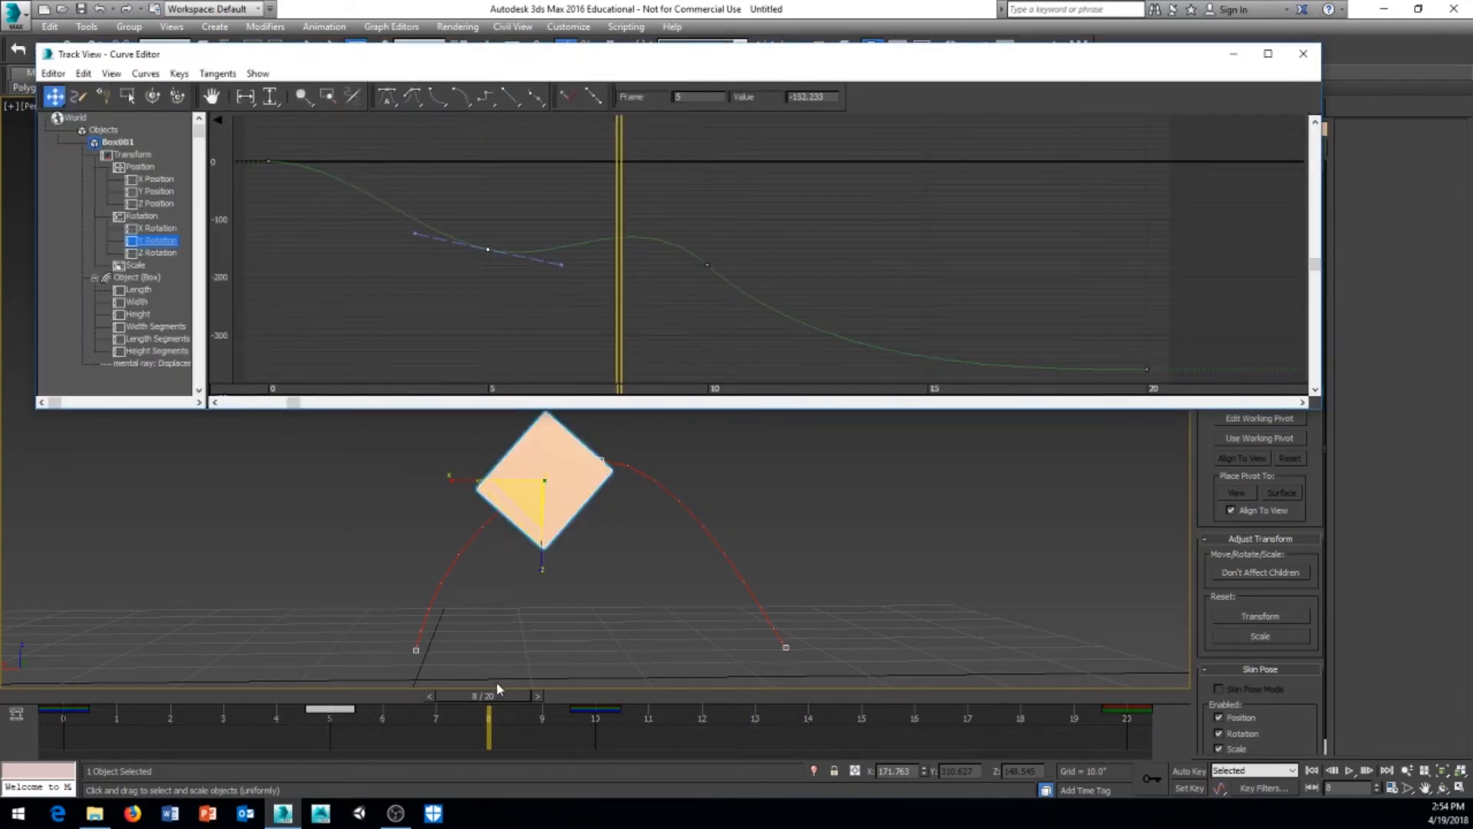
{"action": "left_click_drag", "start_coordinate": [499, 693], "coordinate": [306, 712]}
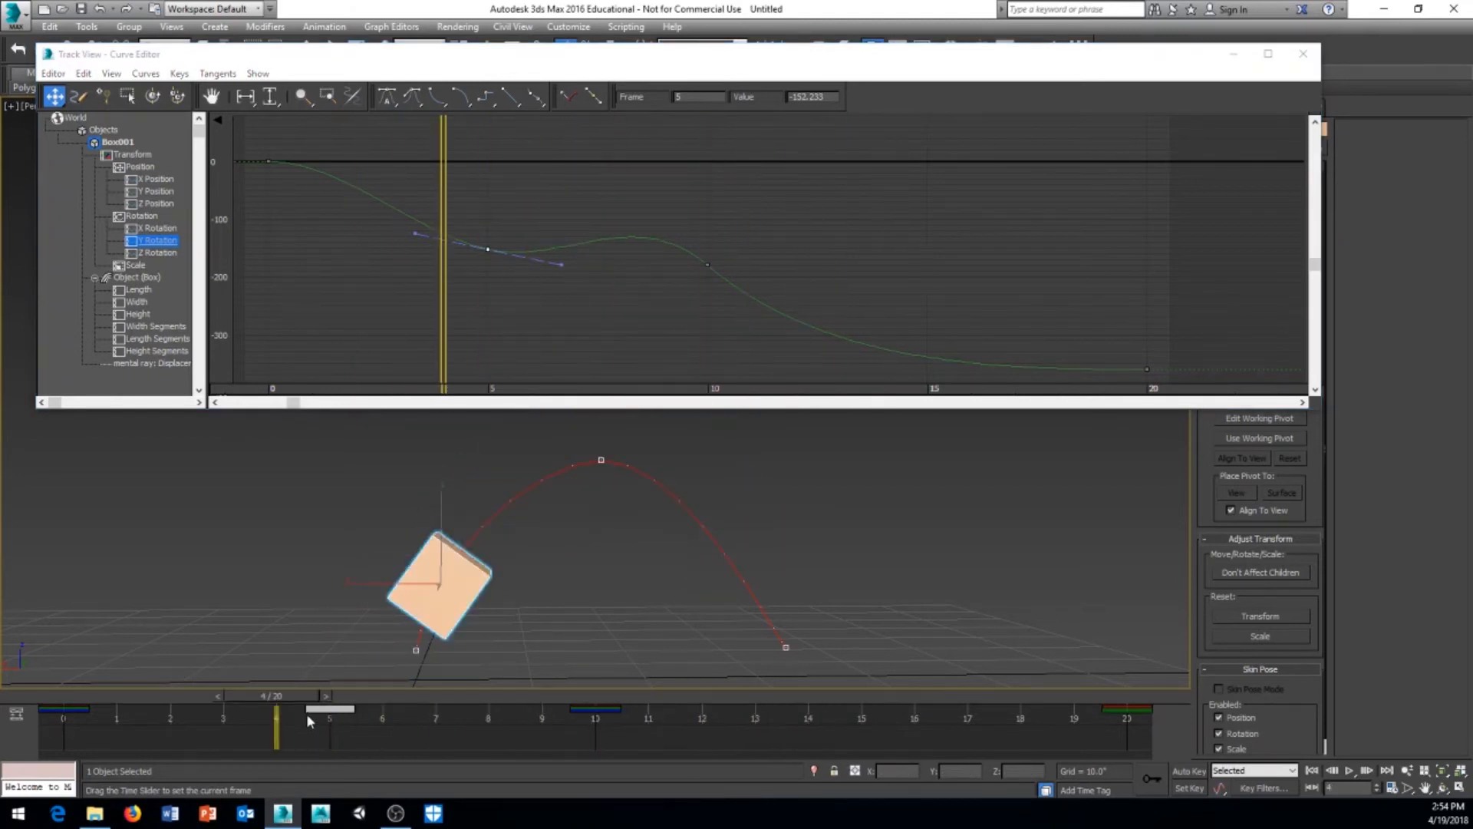
{"action": "key", "text": "Delete"}
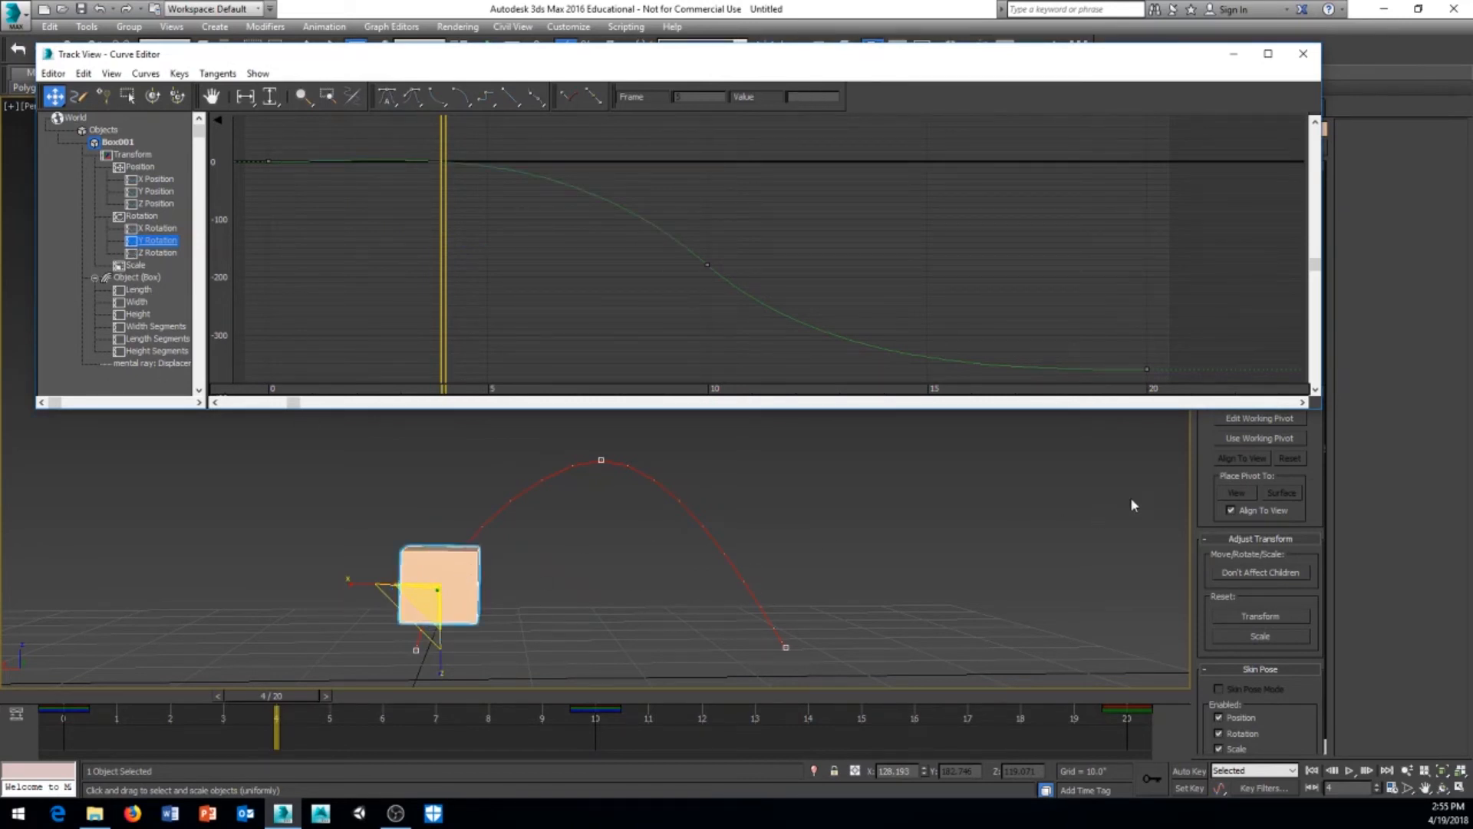
Step: Narrow the Curve Editor to expose the box's parameters and examine its Length and Width animation tracks
{"action": "left_click_drag", "start_coordinate": [1321, 108], "coordinate": [1062, 108]}
{"action": "left_click", "coordinate": [1226, 107]}
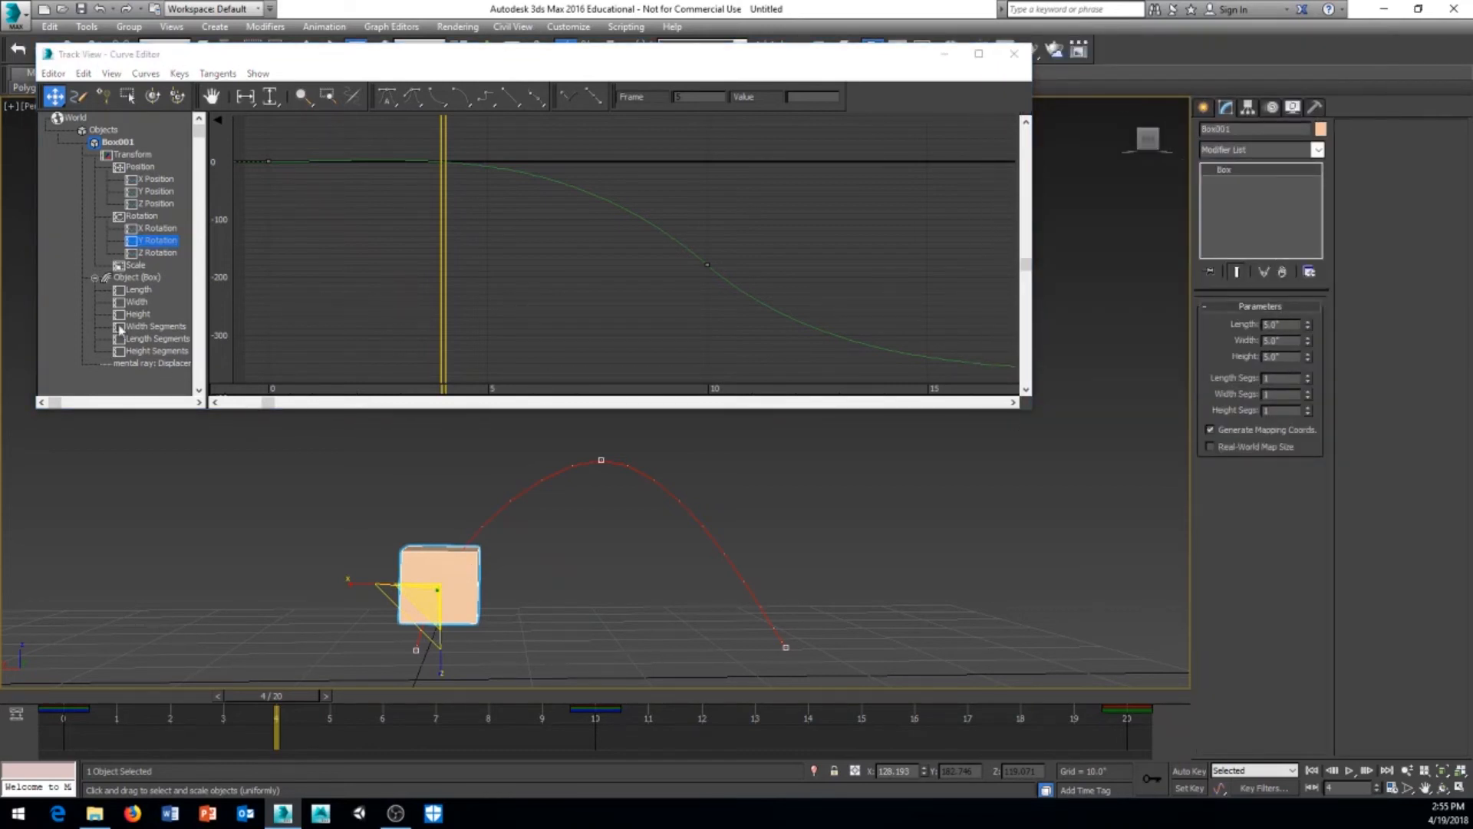
{"action": "left_click", "coordinate": [139, 290]}
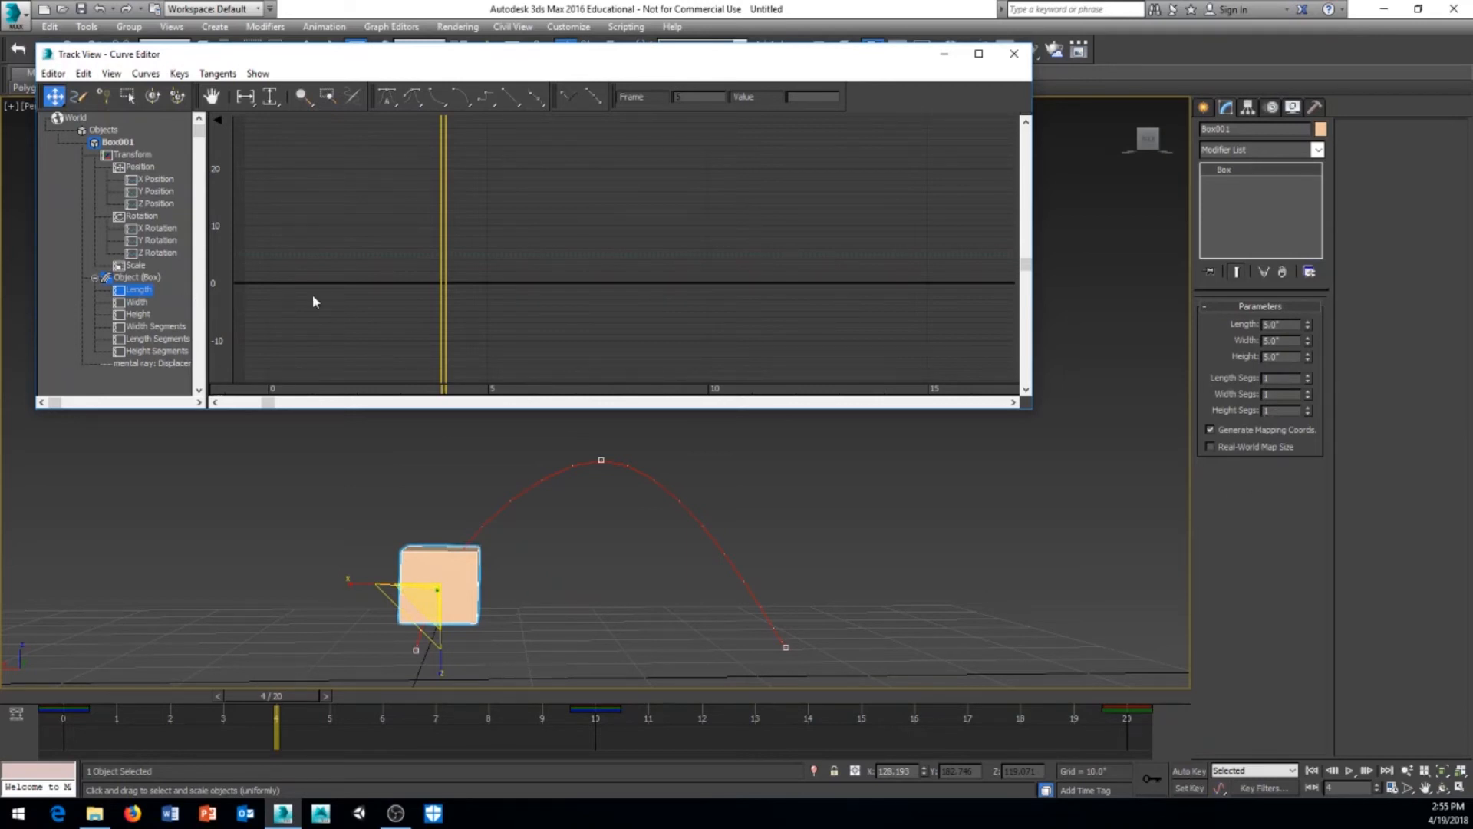
{"action": "left_click", "coordinate": [138, 302]}
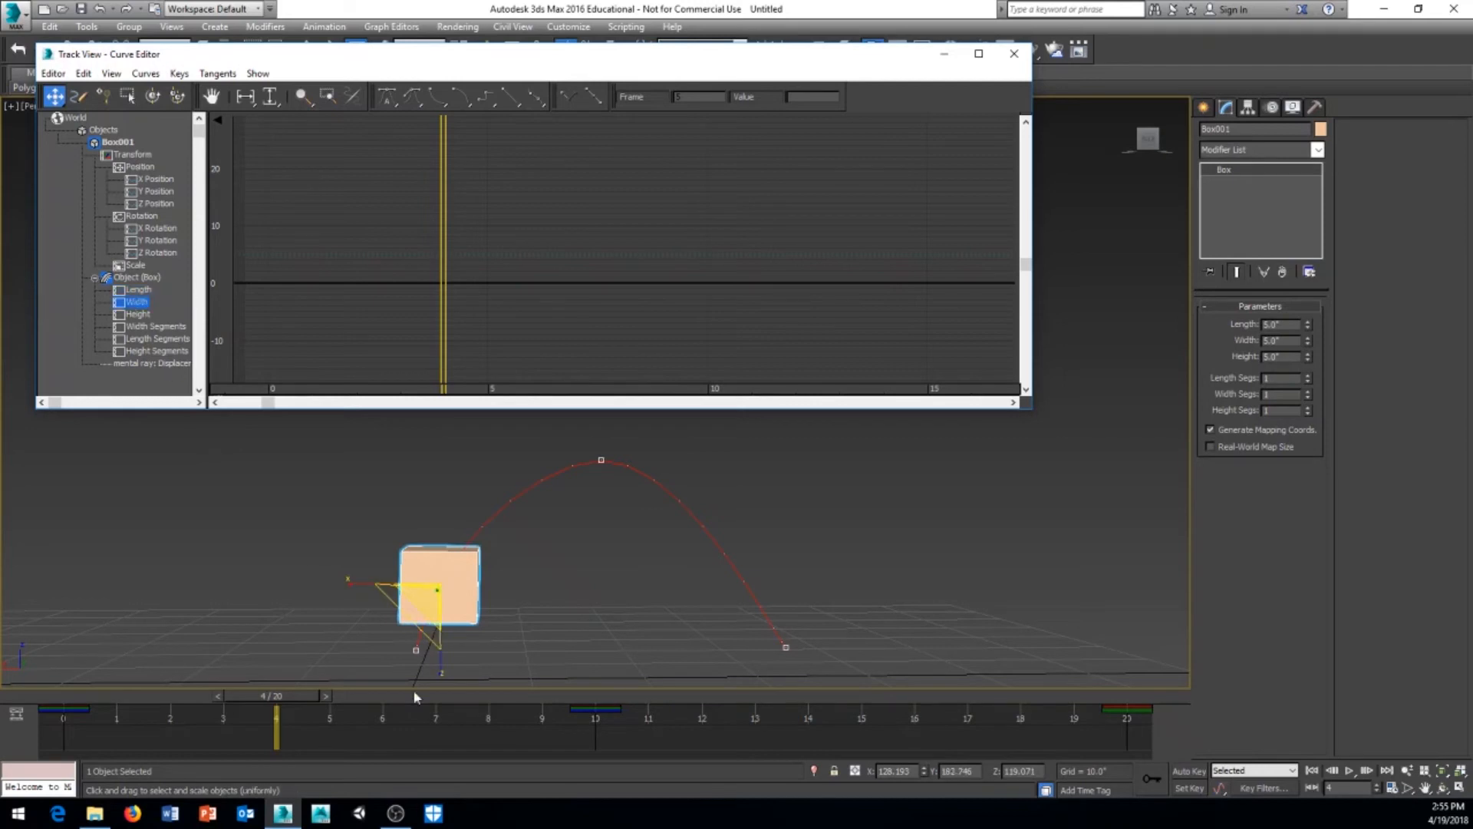
Step: Add a key on the box's Width curve at frame 10 and raise its value to about 23.2
{"action": "left_click_drag", "start_coordinate": [296, 699], "coordinate": [607, 713]}
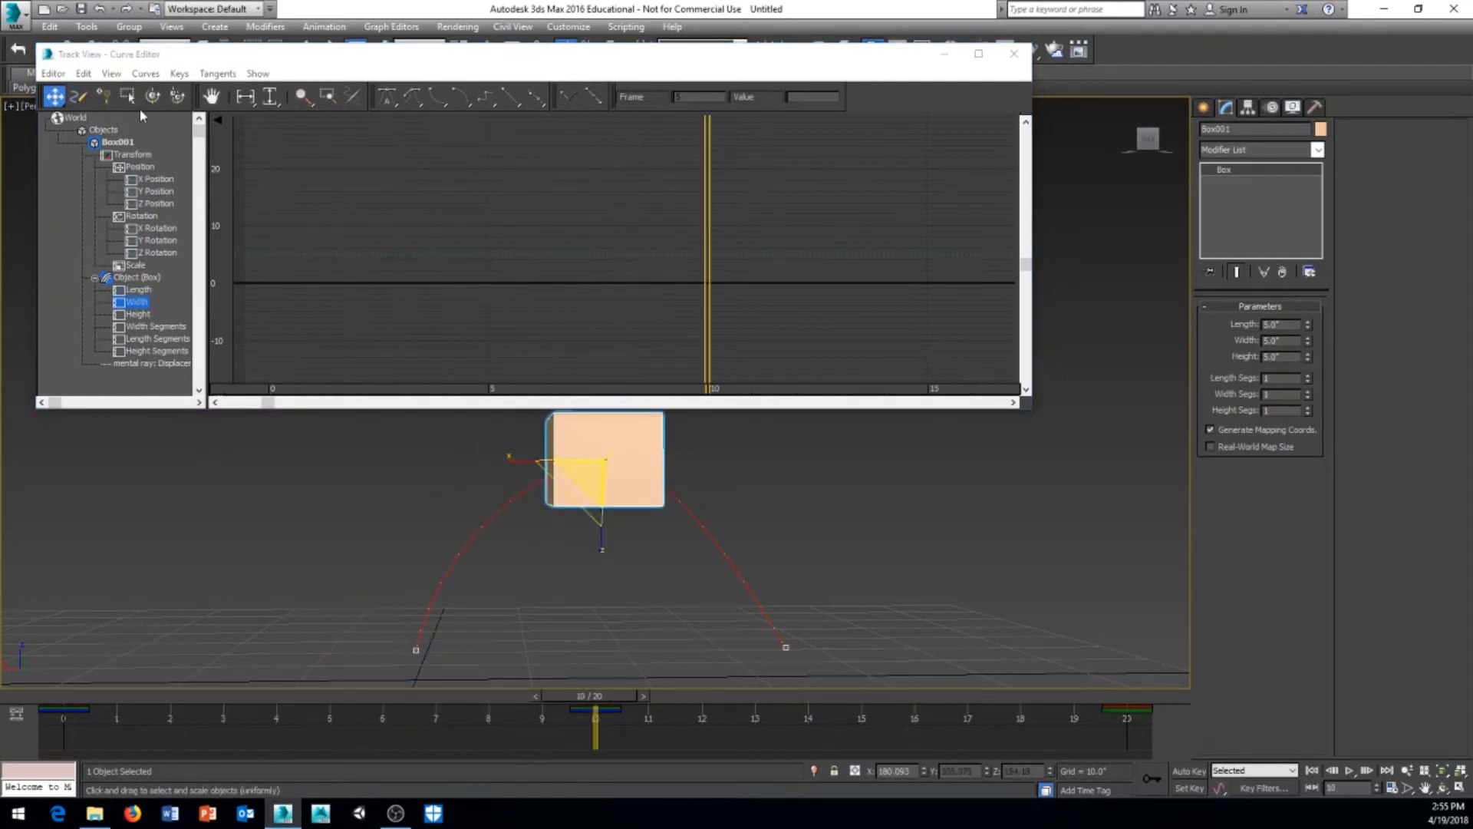
{"action": "left_click", "coordinate": [103, 96]}
{"action": "left_click", "coordinate": [708, 255]}
{"action": "right_click", "coordinate": [724, 273]}
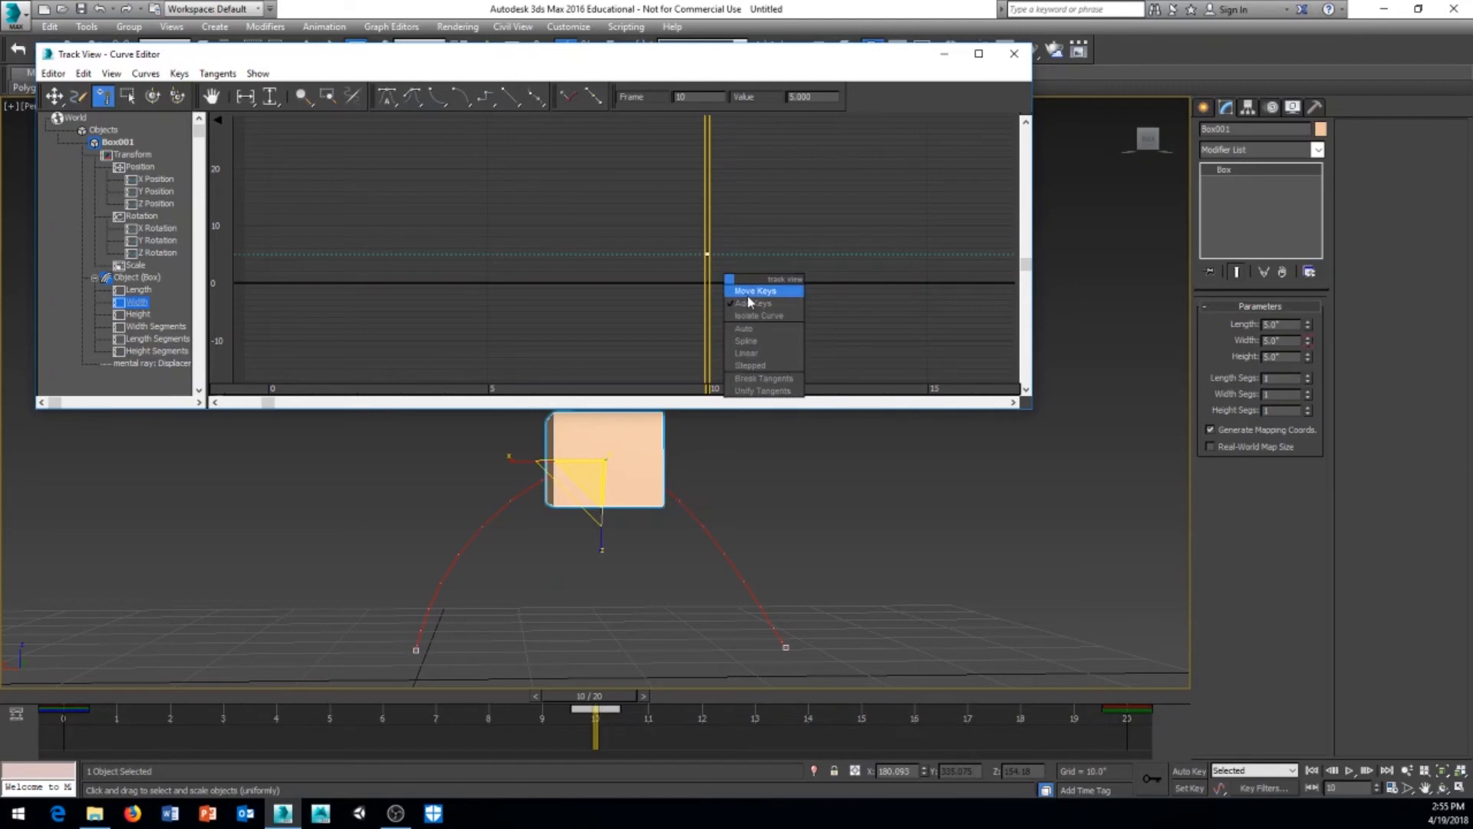
{"action": "left_click", "coordinate": [760, 286]}
{"action": "left_click_drag", "start_coordinate": [708, 255], "coordinate": [703, 155]}
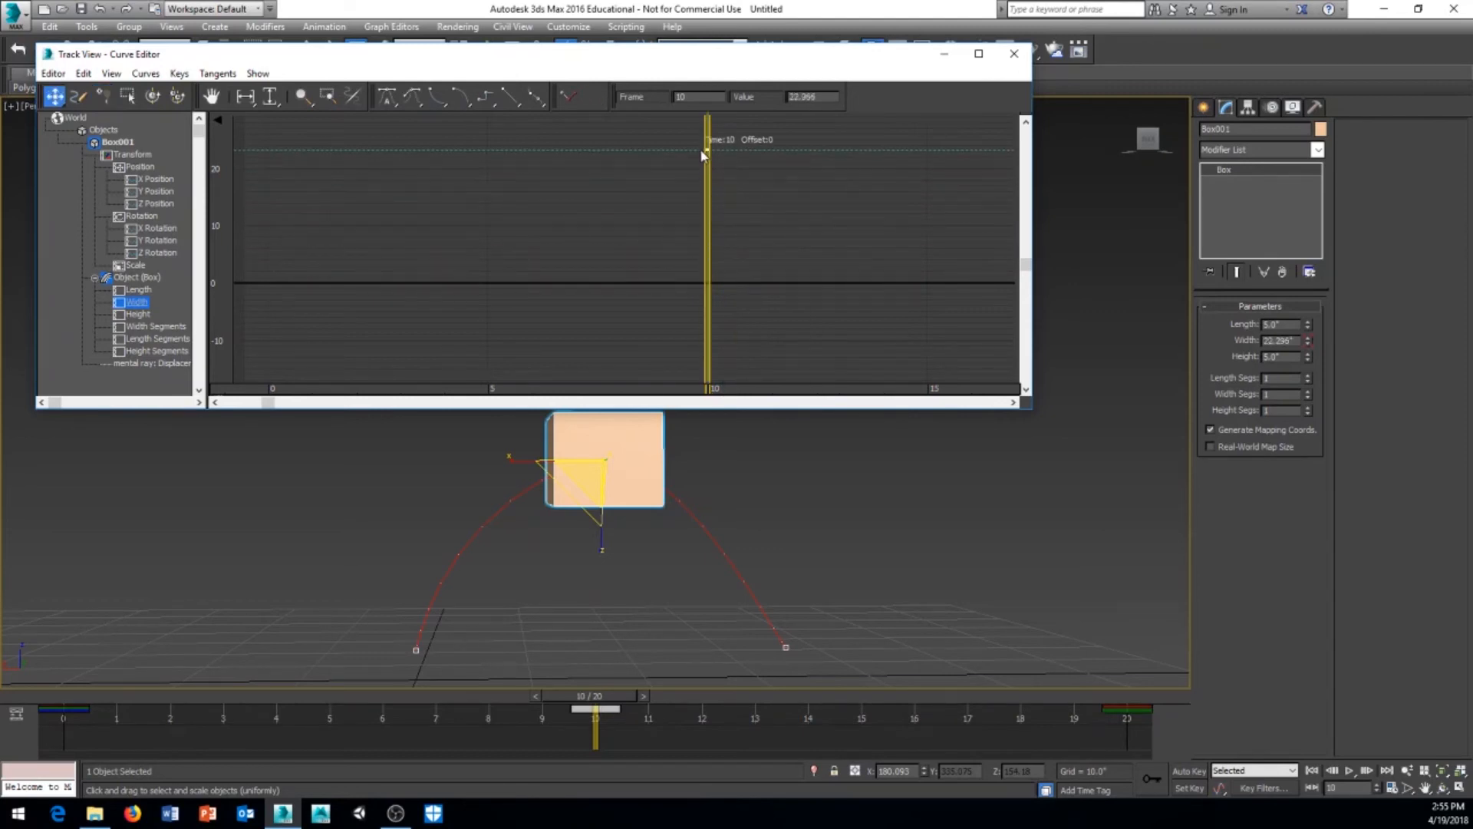
{"action": "middle_click_drag", "start_coordinate": [721, 488], "coordinate": [734, 582]}
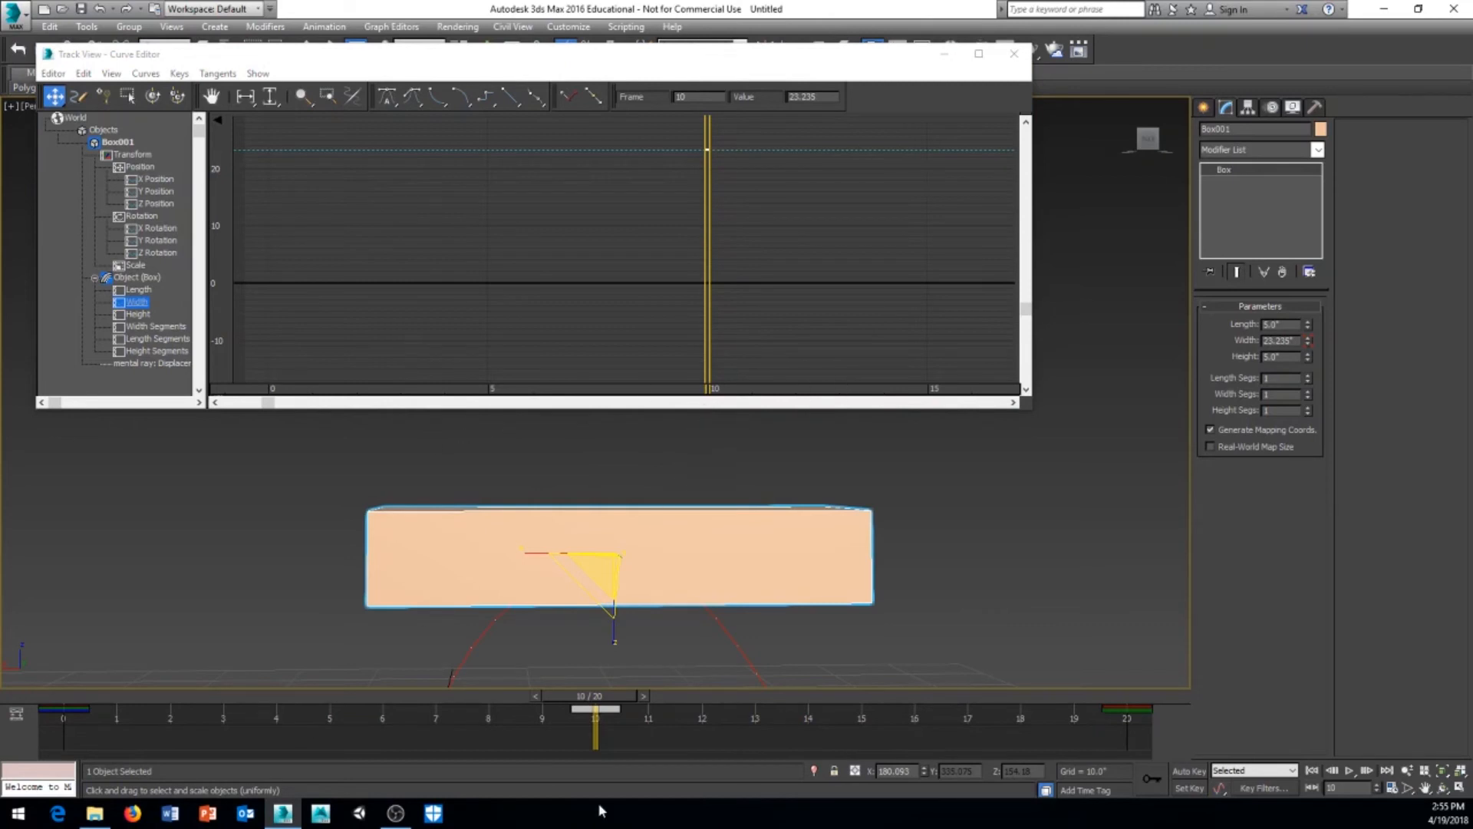
Step: Add a key on the box's Width curve at frame 0, set its value to 0, and scrub through the motion
{"action": "left_click_drag", "start_coordinate": [624, 697], "coordinate": [57, 694]}
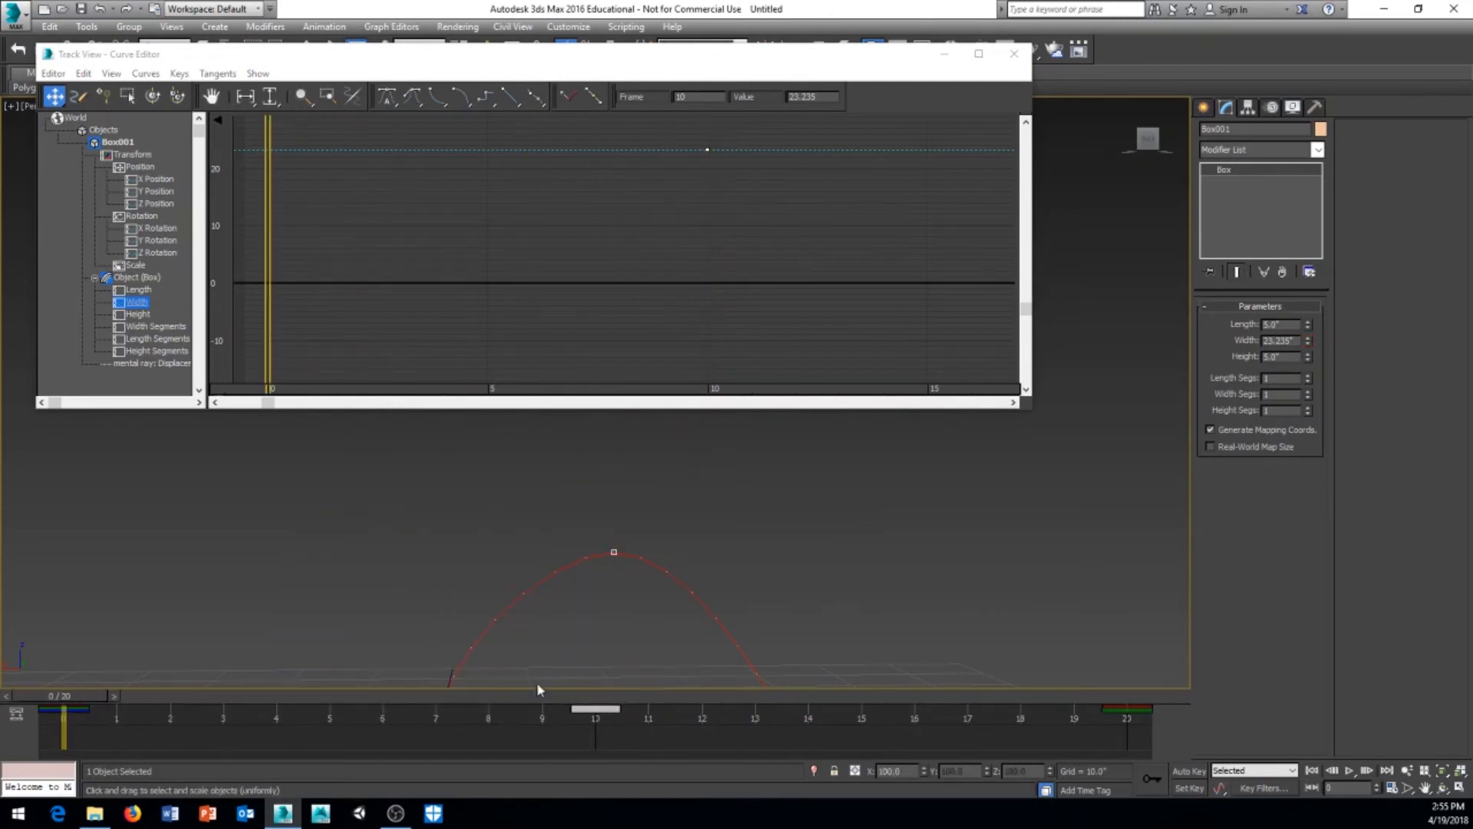
{"action": "scroll", "coordinate": [633, 537], "scroll_direction": "down", "scroll_amount": 2}
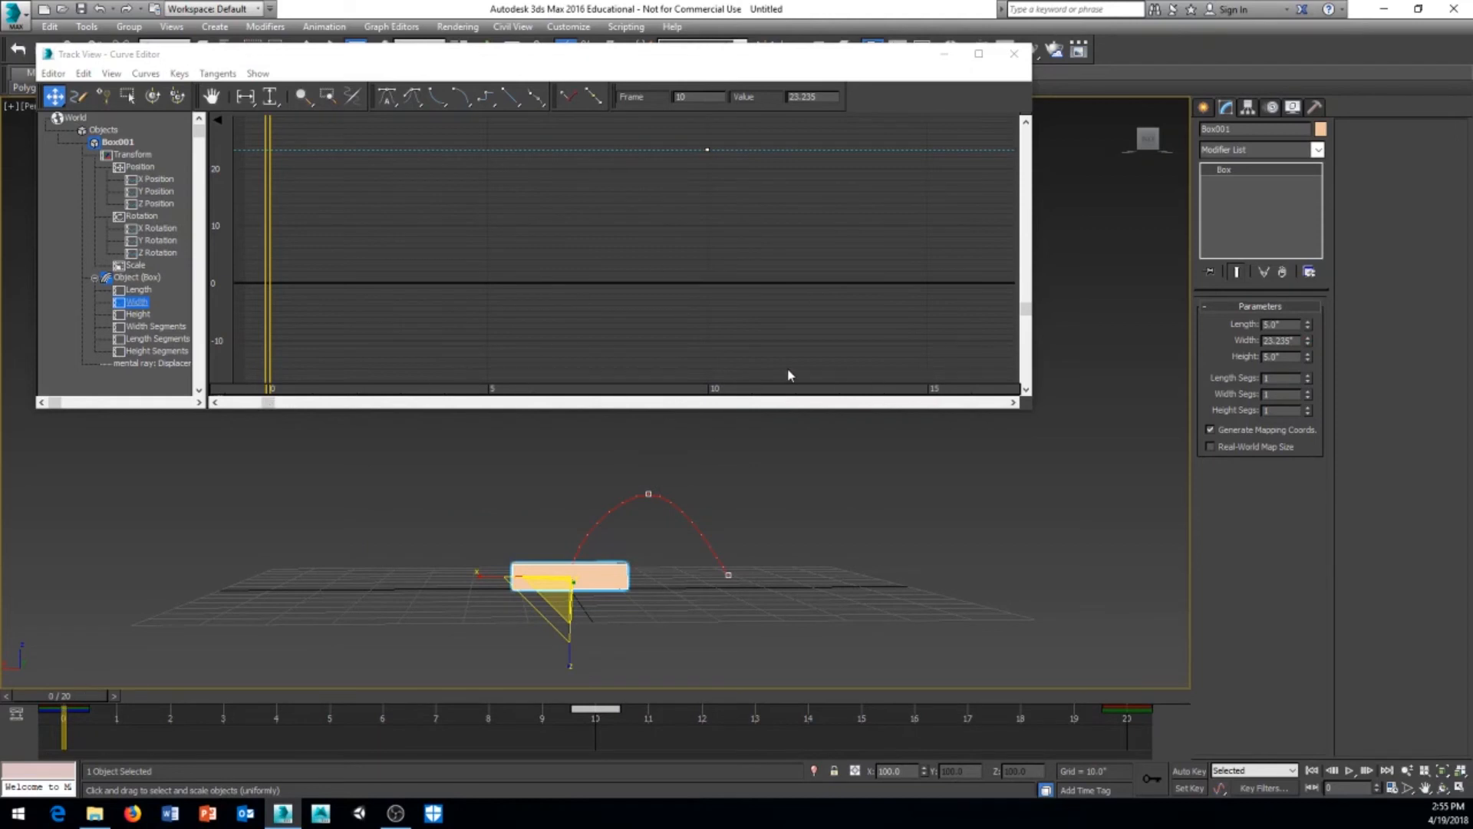
{"action": "left_click_drag", "start_coordinate": [261, 407], "coordinate": [221, 406]}
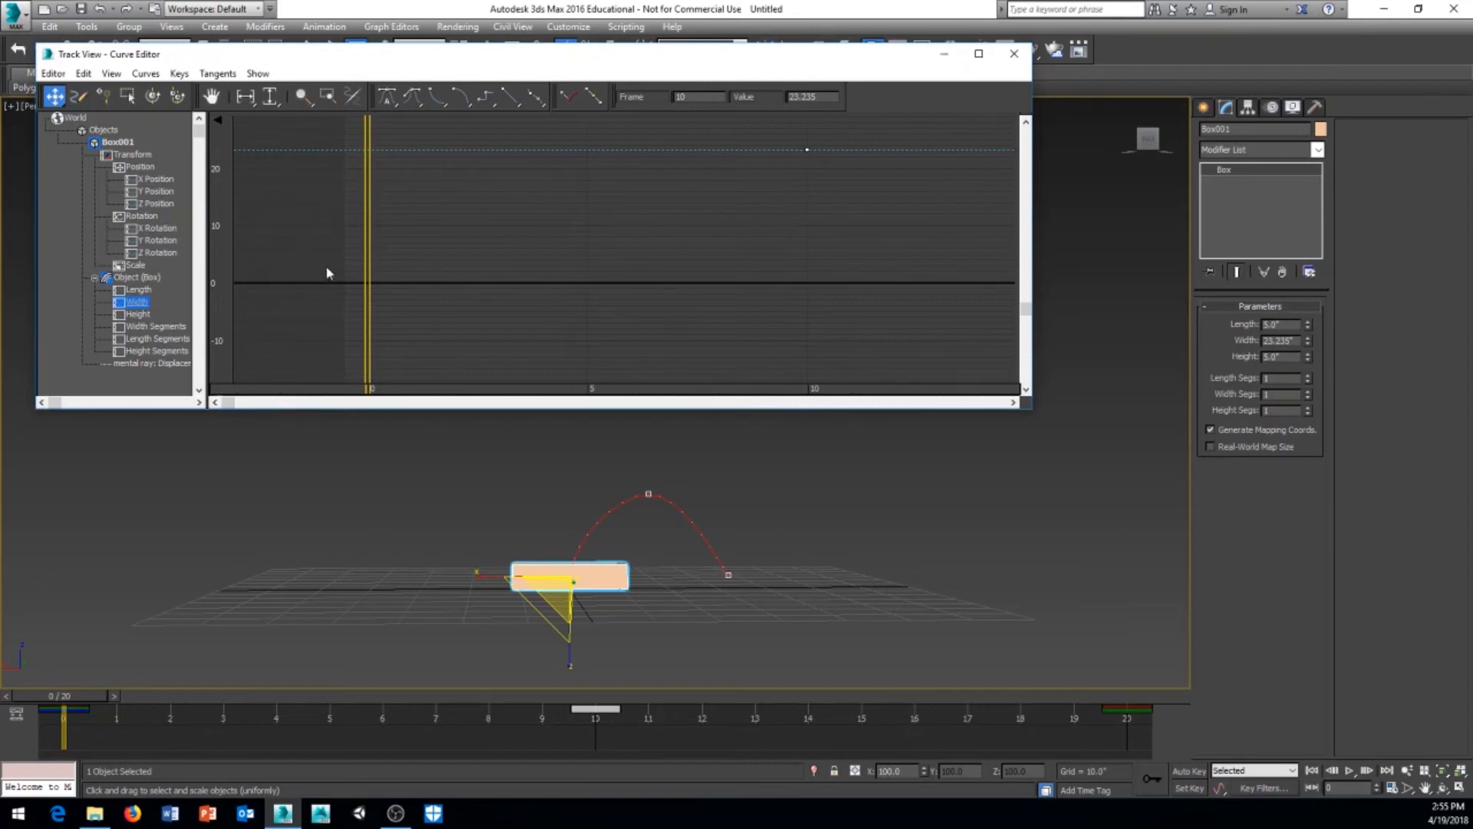
{"action": "left_click", "coordinate": [103, 96]}
{"action": "left_click", "coordinate": [370, 151]}
{"action": "right_click", "coordinate": [404, 184]}
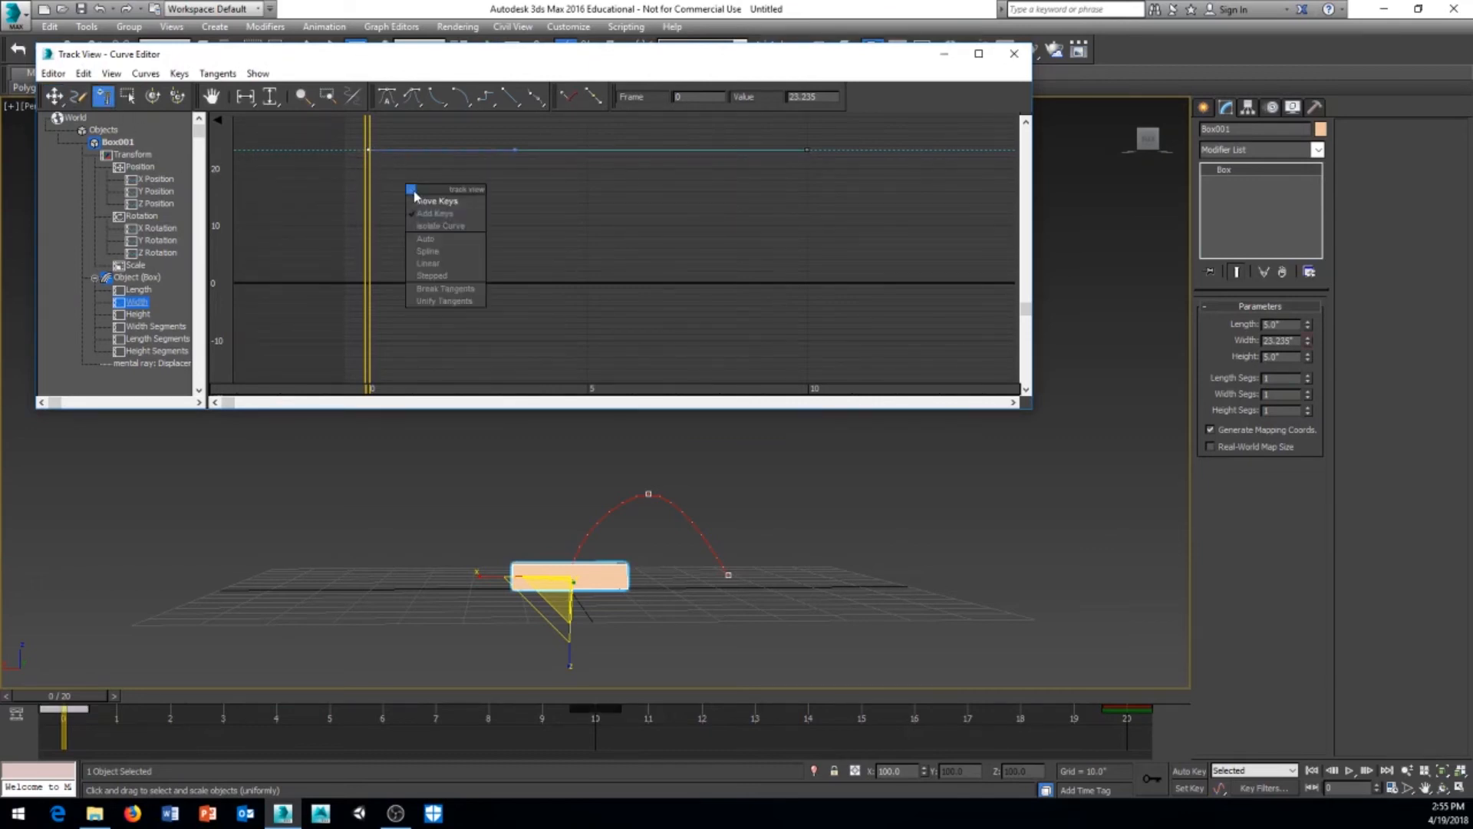
{"action": "left_click", "coordinate": [426, 201]}
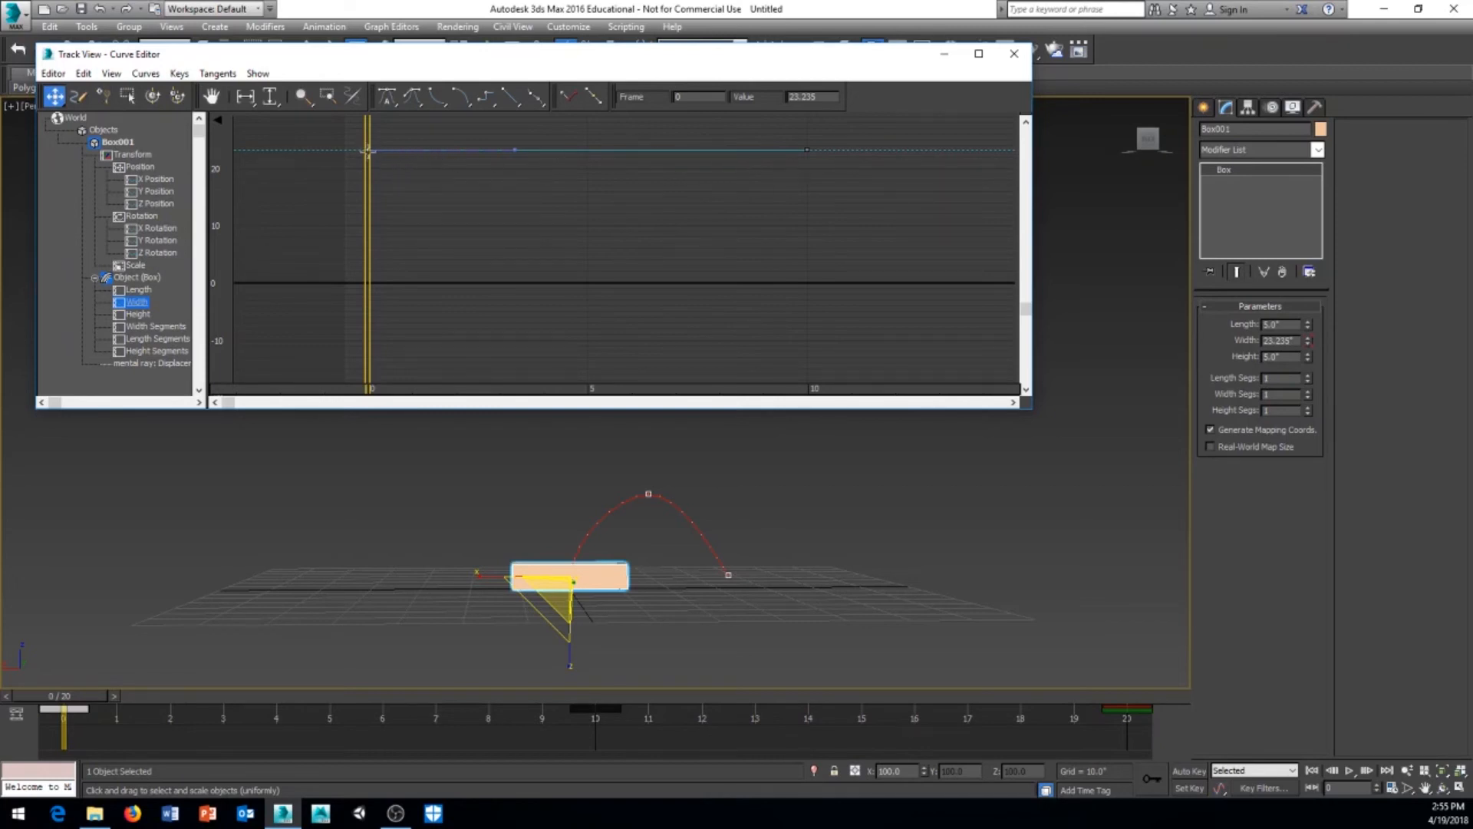
{"action": "left_click_drag", "start_coordinate": [369, 150], "coordinate": [368, 293]}
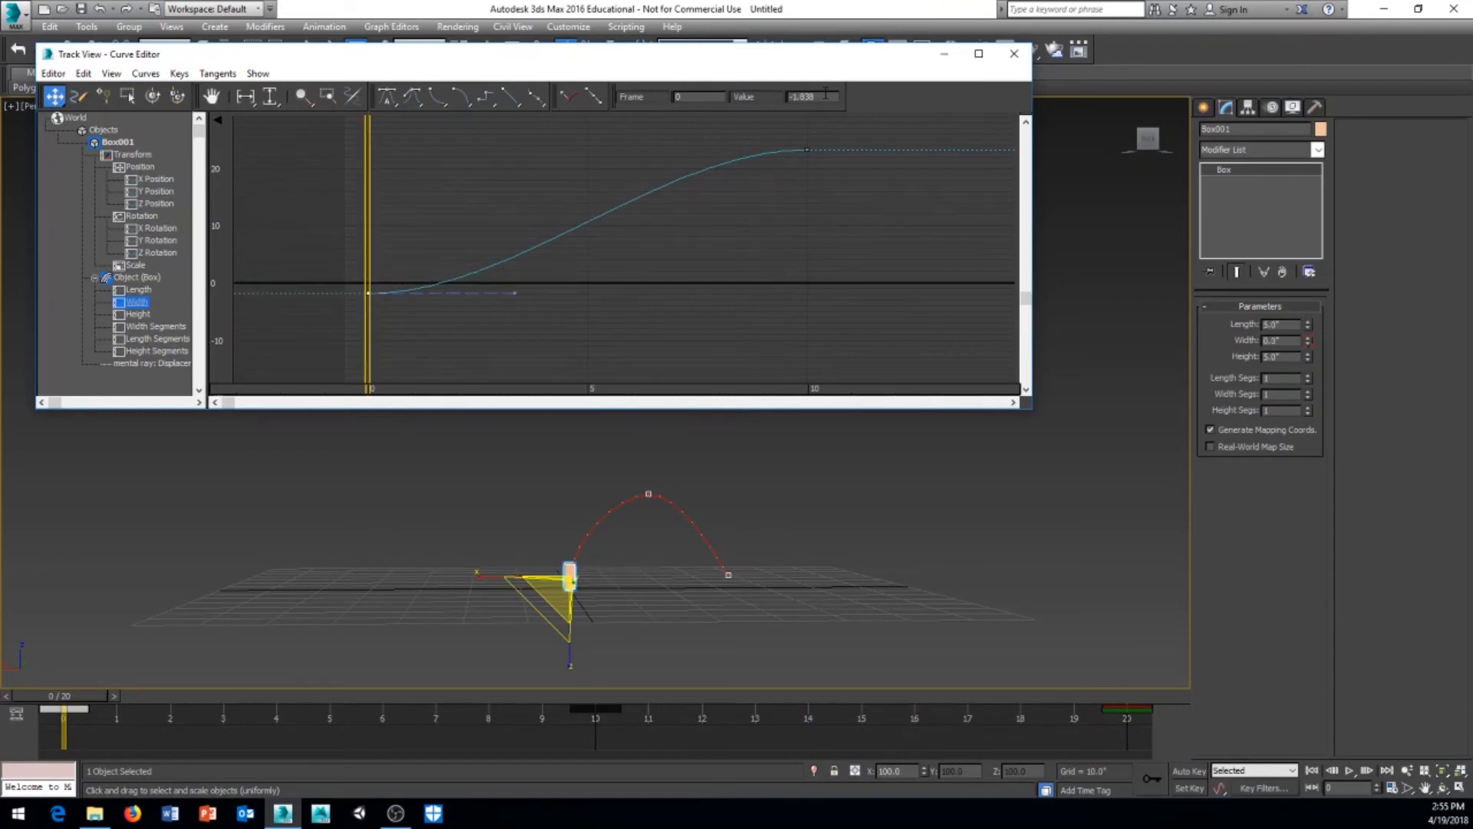
{"action": "type", "text": "0"}
{"action": "key", "text": "Return"}
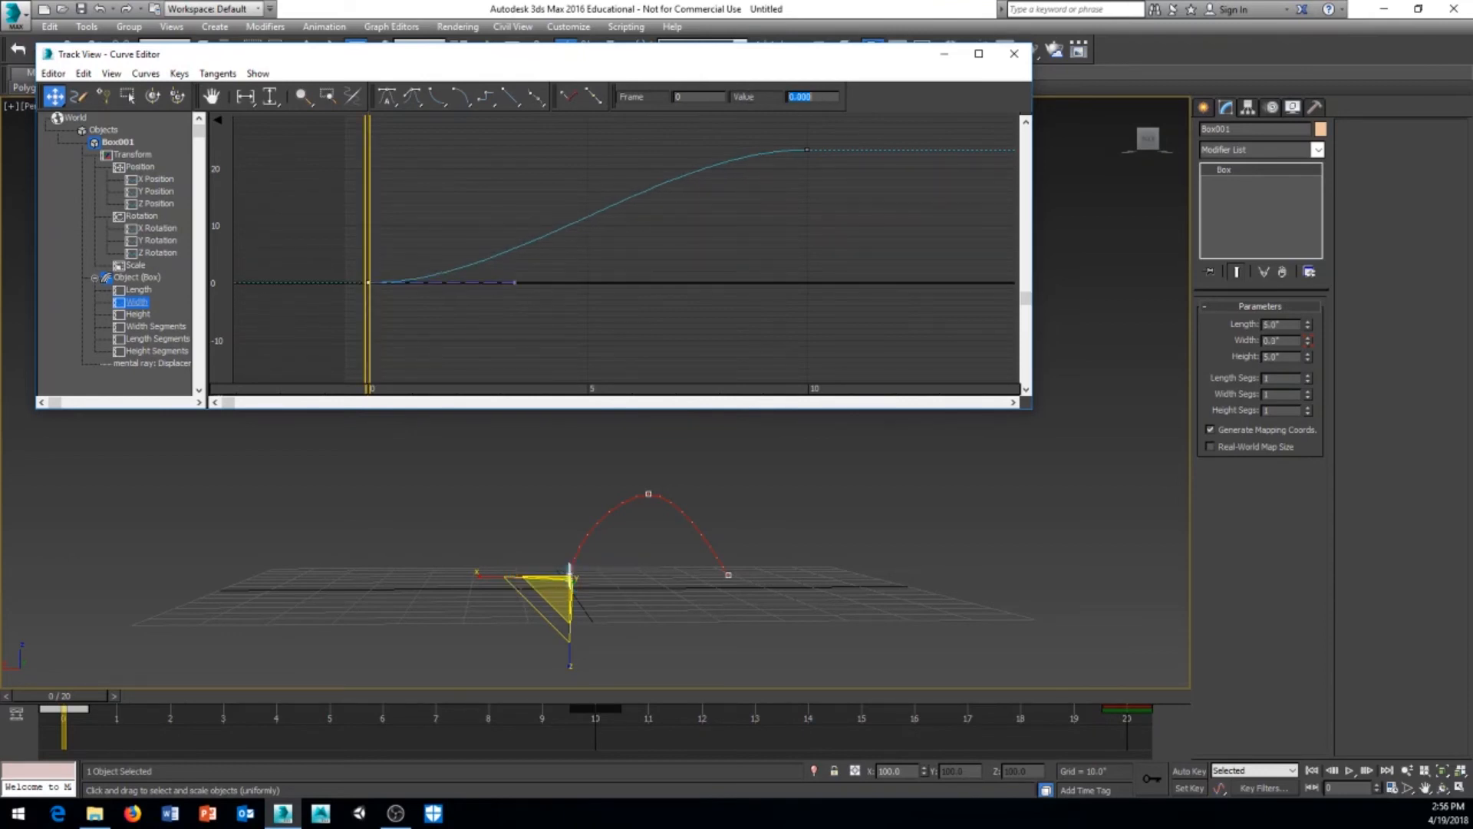
{"action": "left_click_drag", "start_coordinate": [87, 704], "coordinate": [105, 543]}
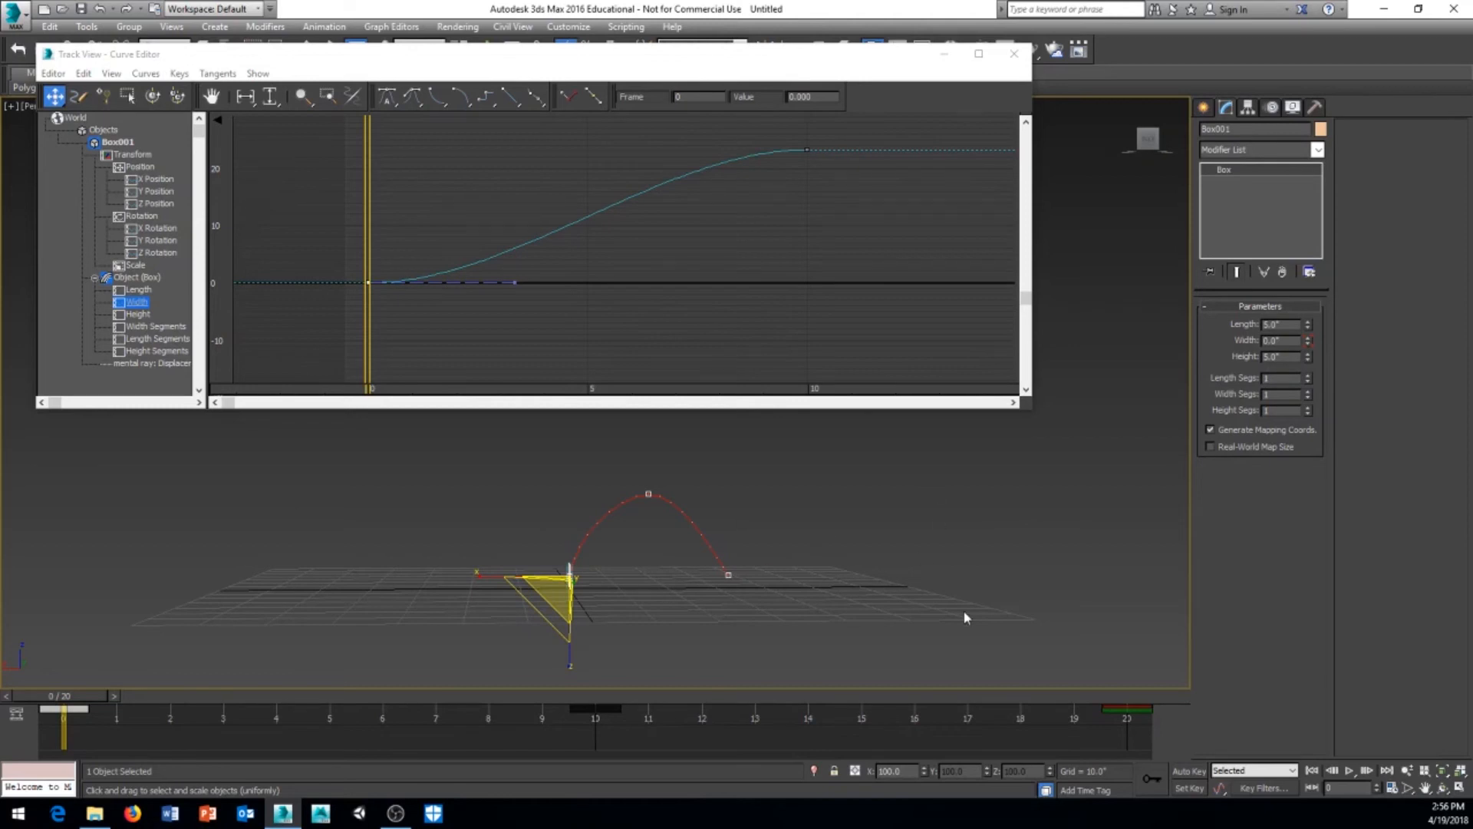
Step: Close the Curve Editor and open the Material Editor beside the motion path with the 01 - Default material selected
{"action": "left_click", "coordinate": [1014, 53]}
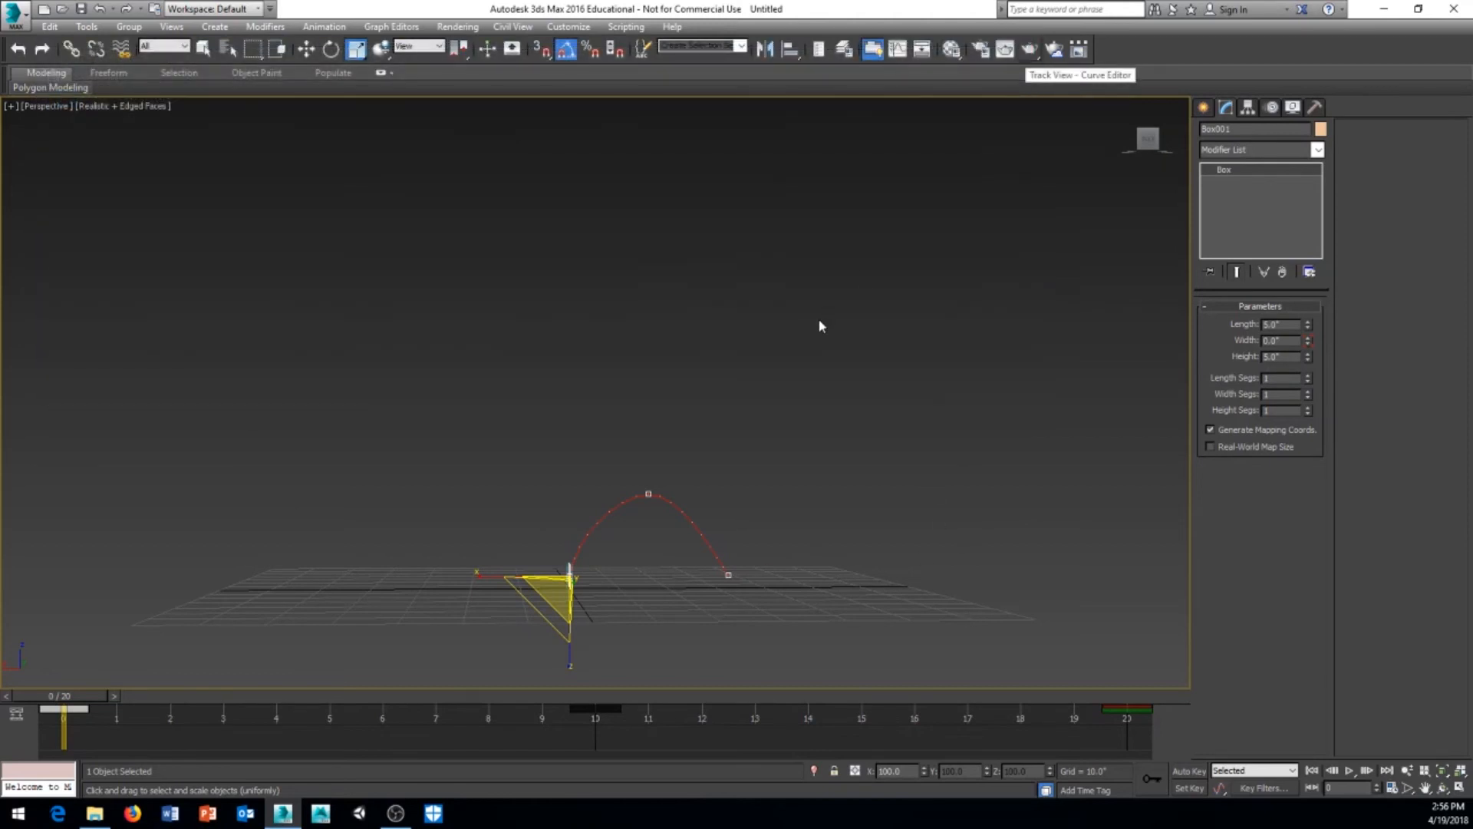
{"action": "key", "text": "m"}
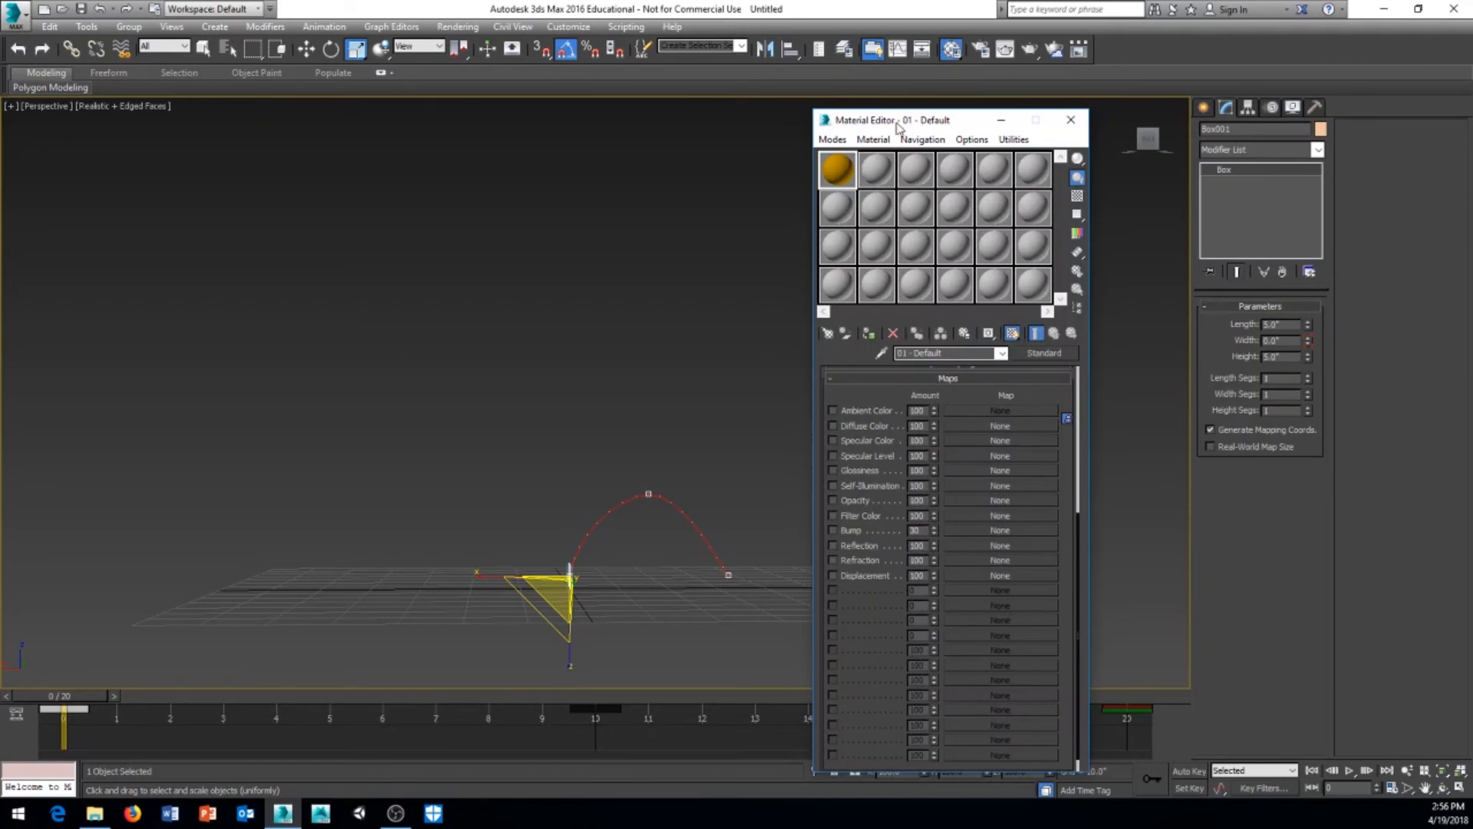
{"action": "left_click_drag", "start_coordinate": [894, 123], "coordinate": [995, 101]}
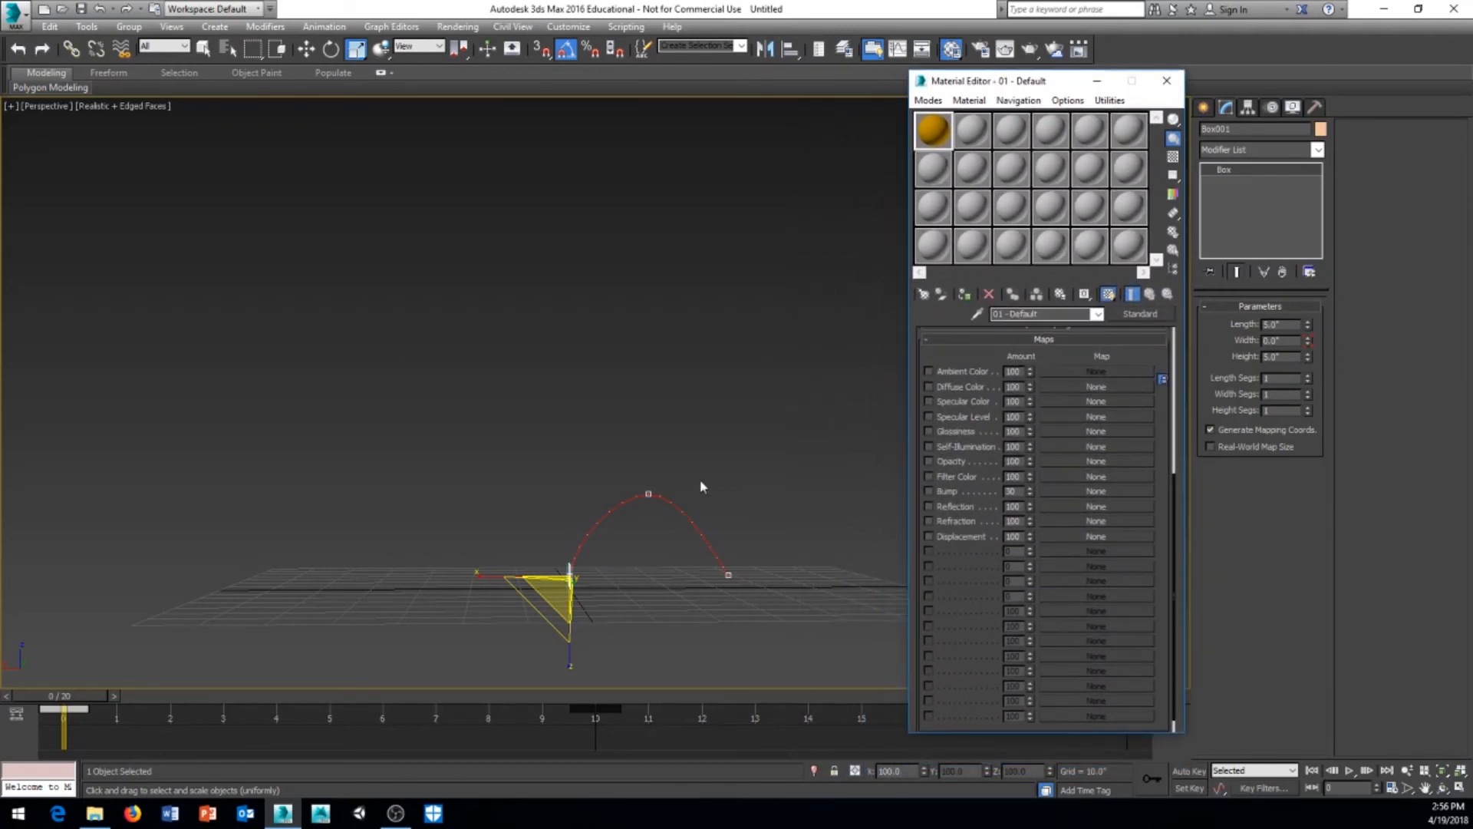
{"action": "middle_click_drag", "start_coordinate": [700, 486], "coordinate": [646, 418]}
{"action": "scroll", "coordinate": [566, 436], "scroll_direction": "up", "scroll_amount": 3}
{"action": "left_click", "coordinate": [924, 138]}
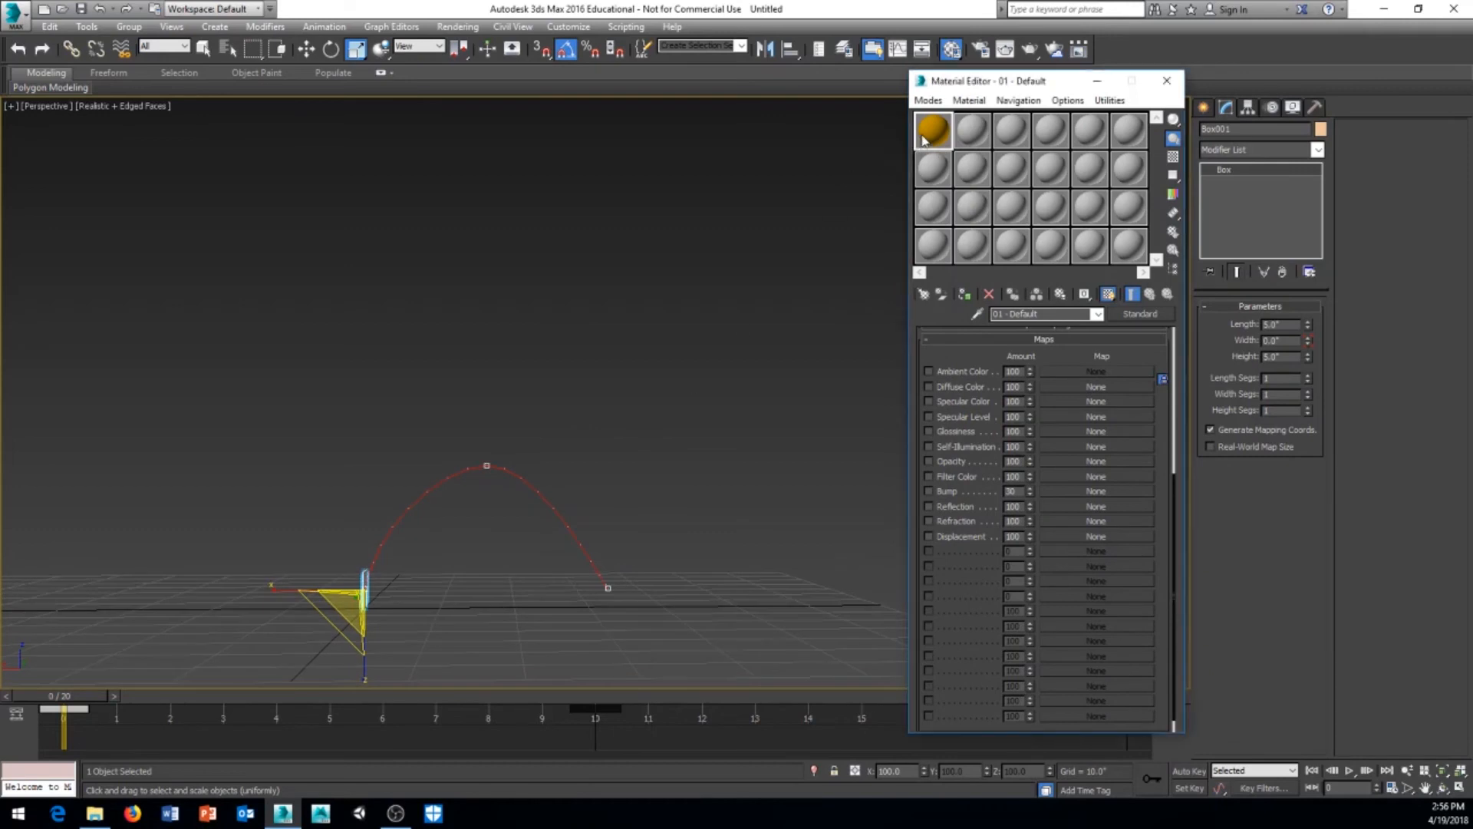
Step: Go to frame 20 and turn on Auto Key to animate the 01 - Default material's basic parameters
{"action": "left_click_drag", "start_coordinate": [86, 697], "coordinate": [1128, 742]}
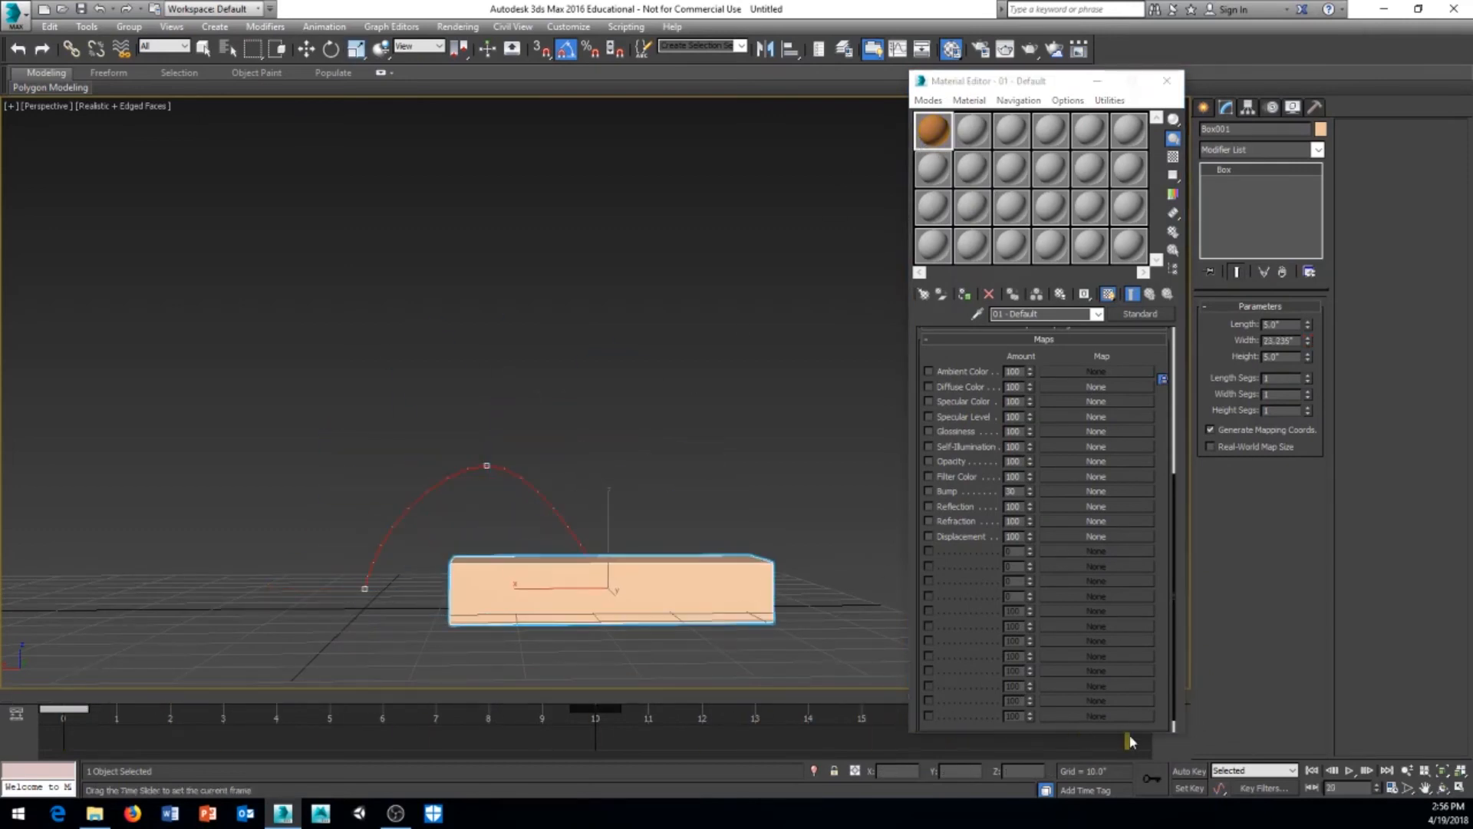
{"action": "left_click_drag", "start_coordinate": [994, 84], "coordinate": [451, 89]}
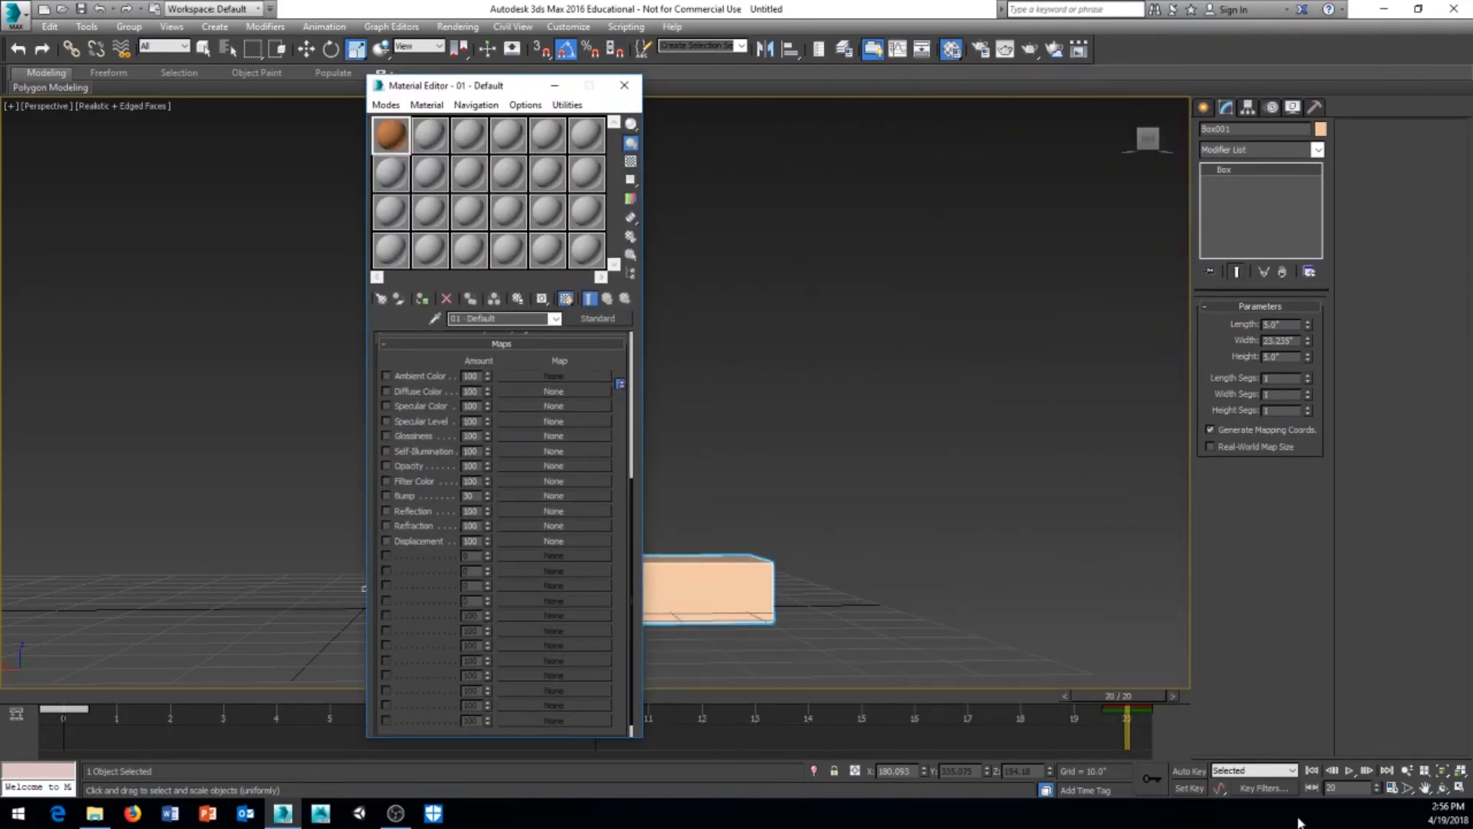
{"action": "left_click", "coordinate": [1189, 771]}
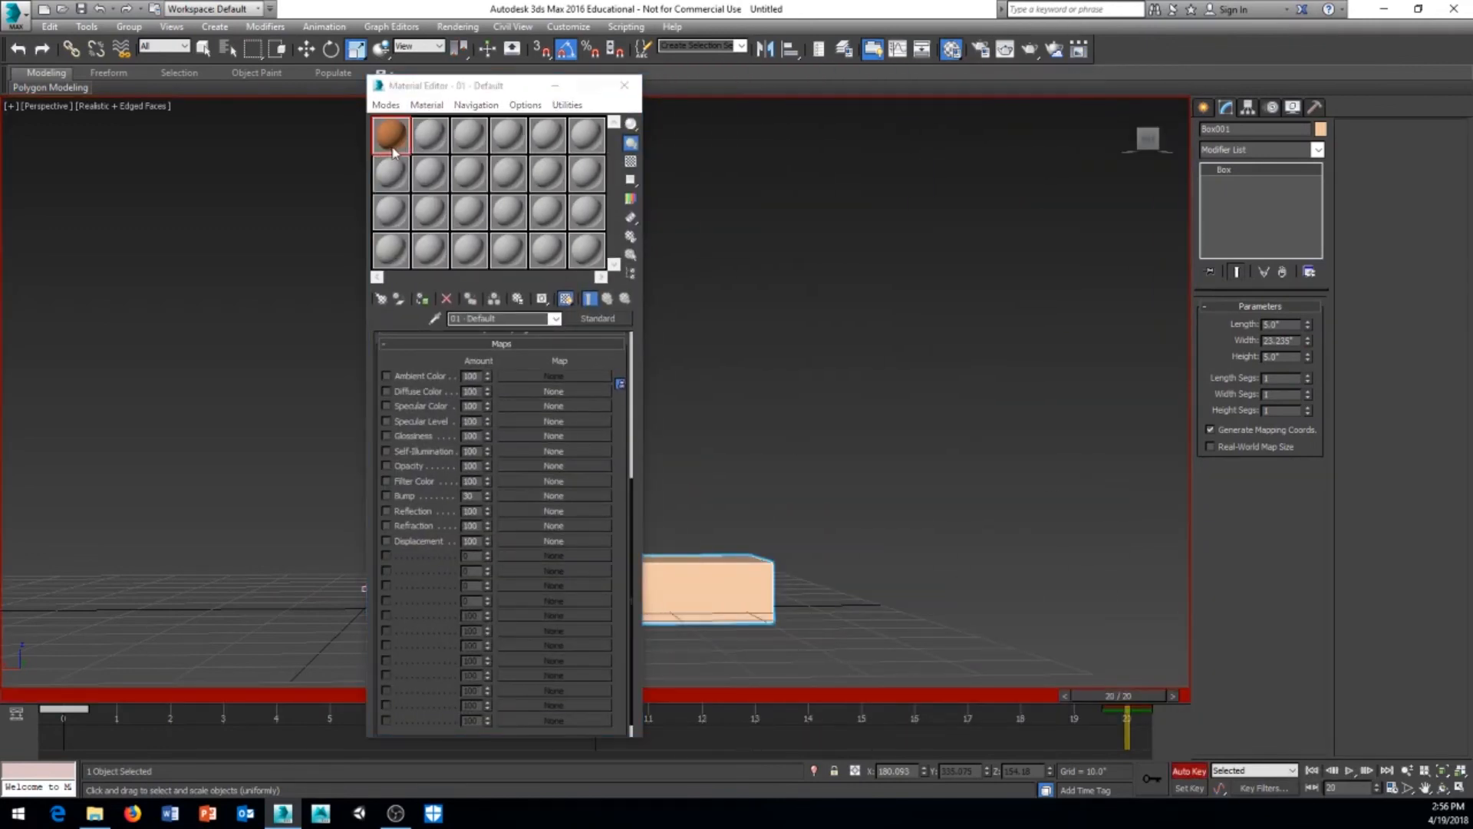
{"action": "scroll", "coordinate": [623, 450], "scroll_direction": "up", "scroll_amount": 5}
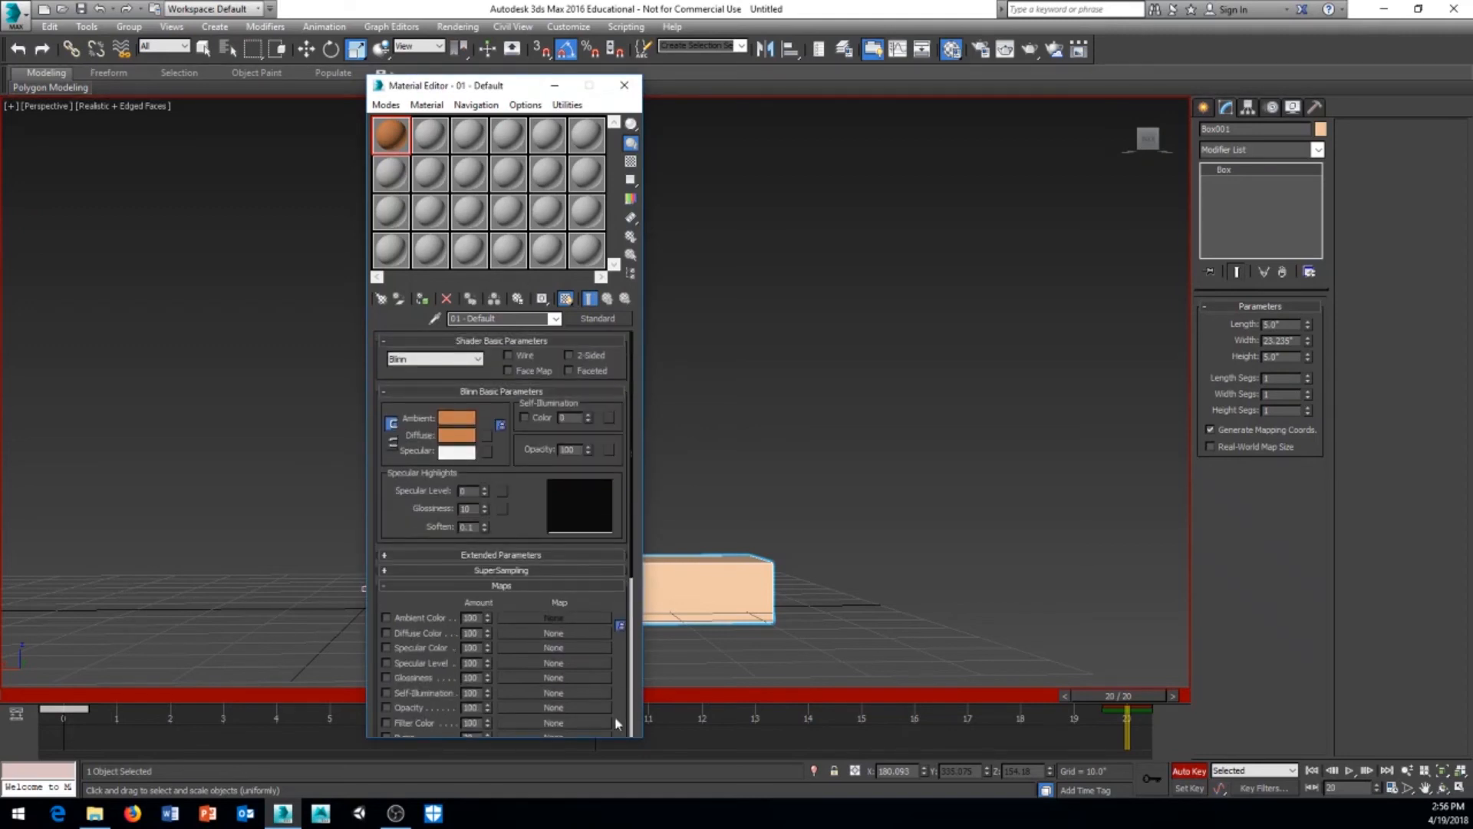
Step: Try a dark violet-blue diffuse color with Red 9, Green 6, Blue 49 for the 01 - Default material
{"action": "left_click", "coordinate": [461, 435]}
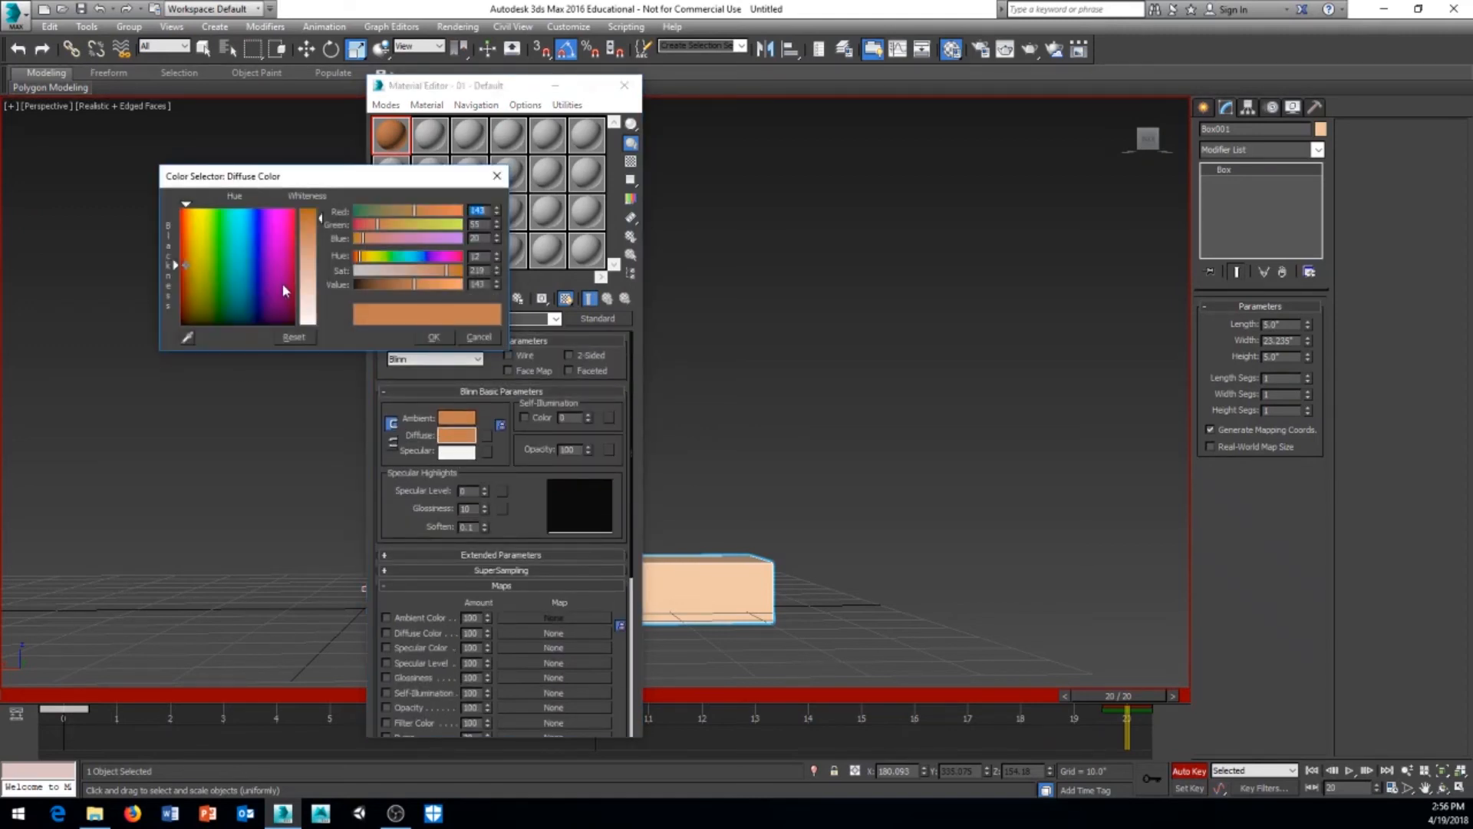
{"action": "left_click", "coordinate": [259, 250]}
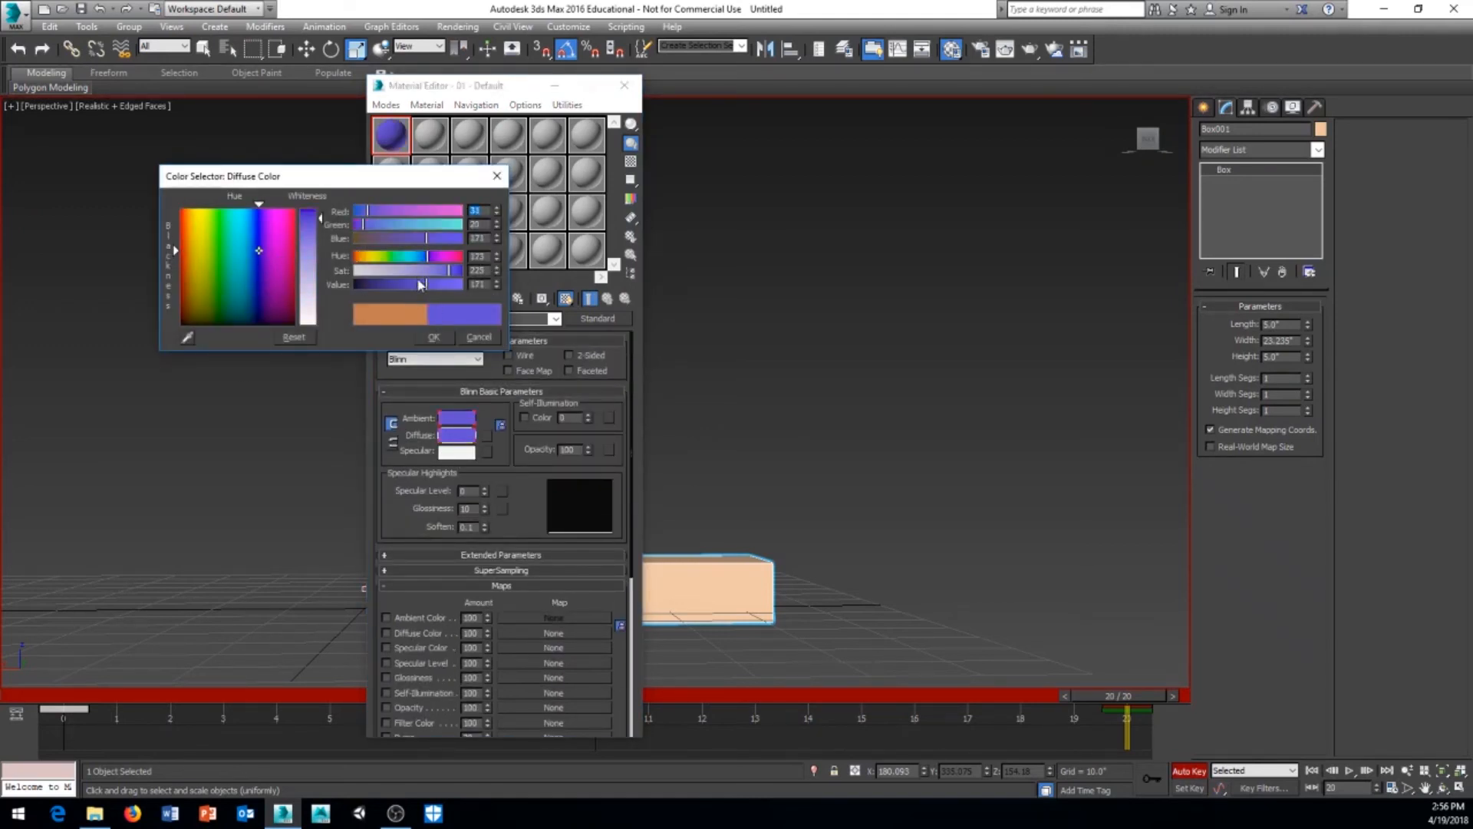
{"action": "left_click_drag", "start_coordinate": [419, 285], "coordinate": [375, 285]}
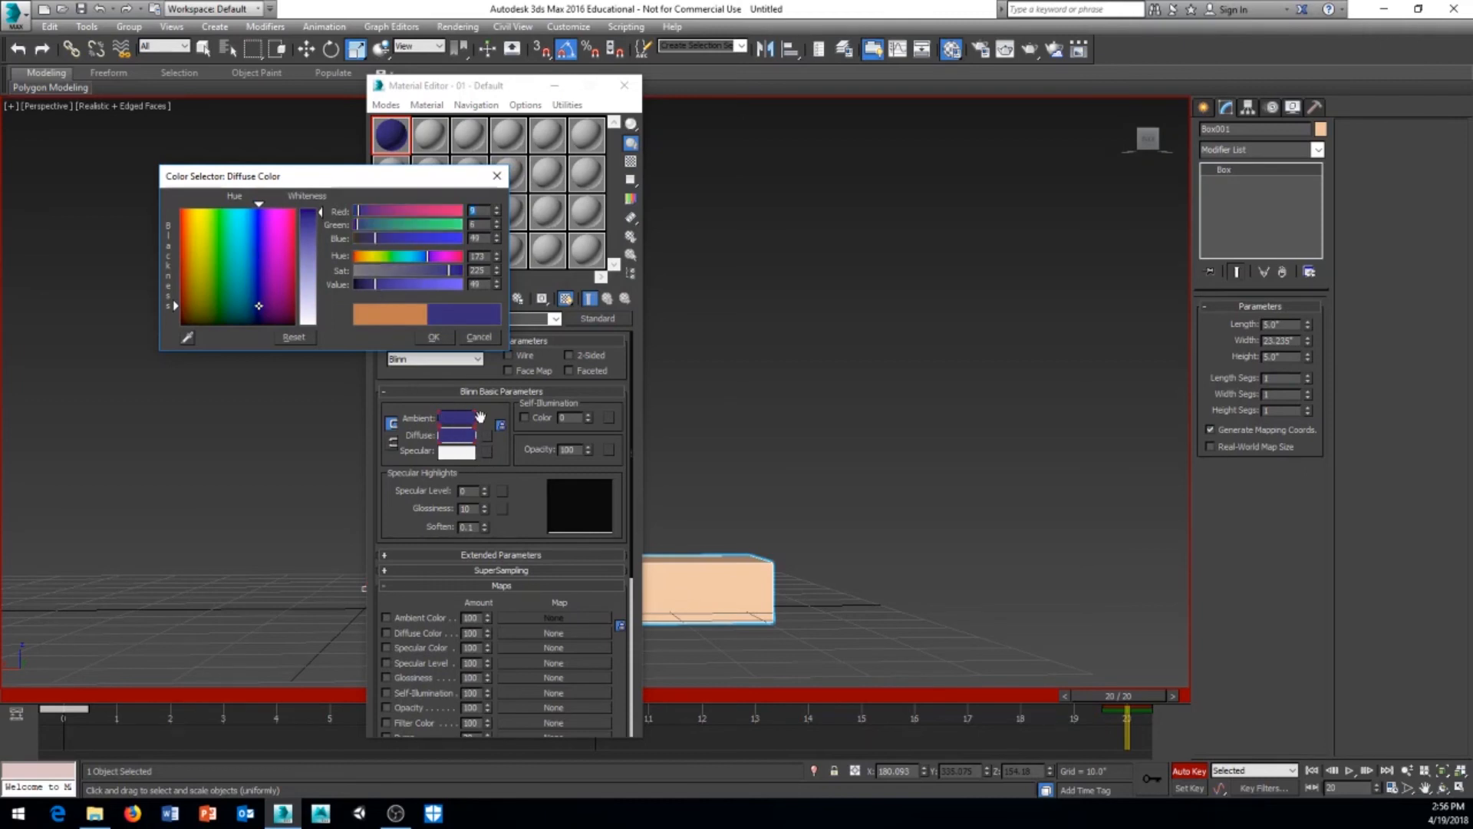
{"action": "left_click_drag", "start_coordinate": [320, 182], "coordinate": [947, 193]}
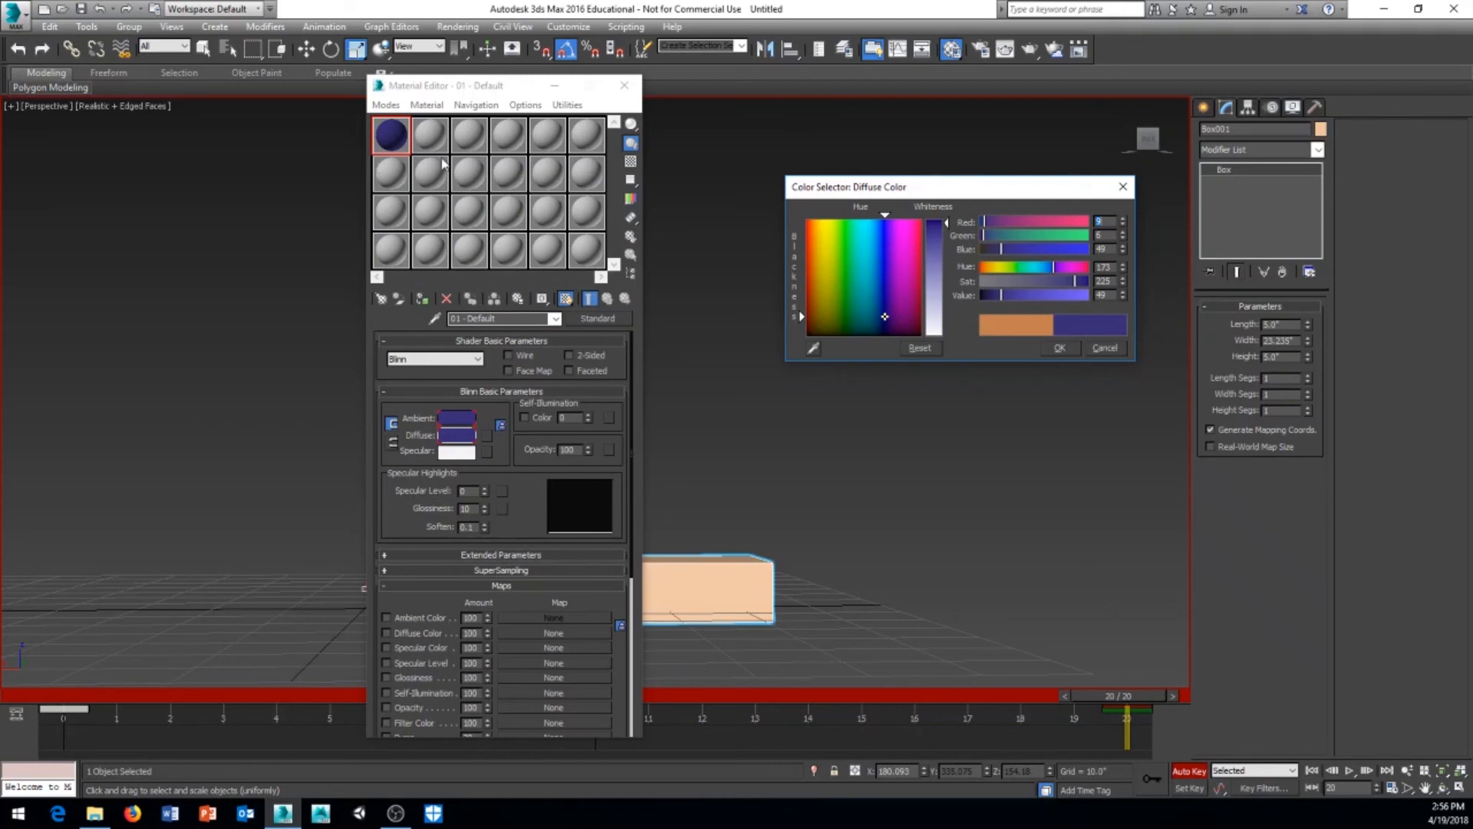
{"action": "left_click", "coordinate": [1123, 187]}
Step: Set the 01 - Default material's diffuse color at frame 20 to a dark blue with Value 49
{"action": "left_click_drag", "start_coordinate": [519, 85], "coordinate": [507, 69]}
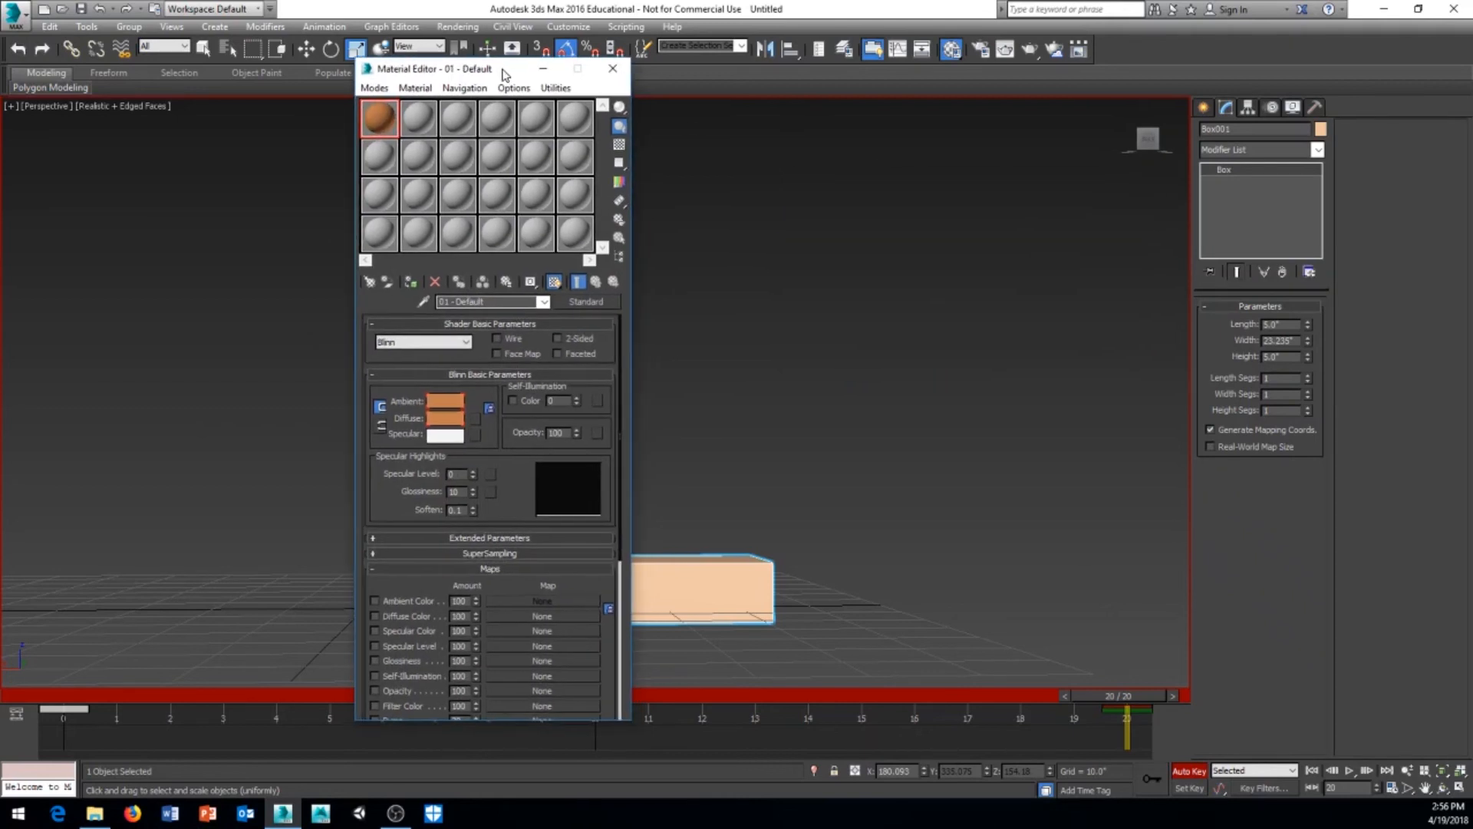
{"action": "left_click", "coordinate": [444, 421]}
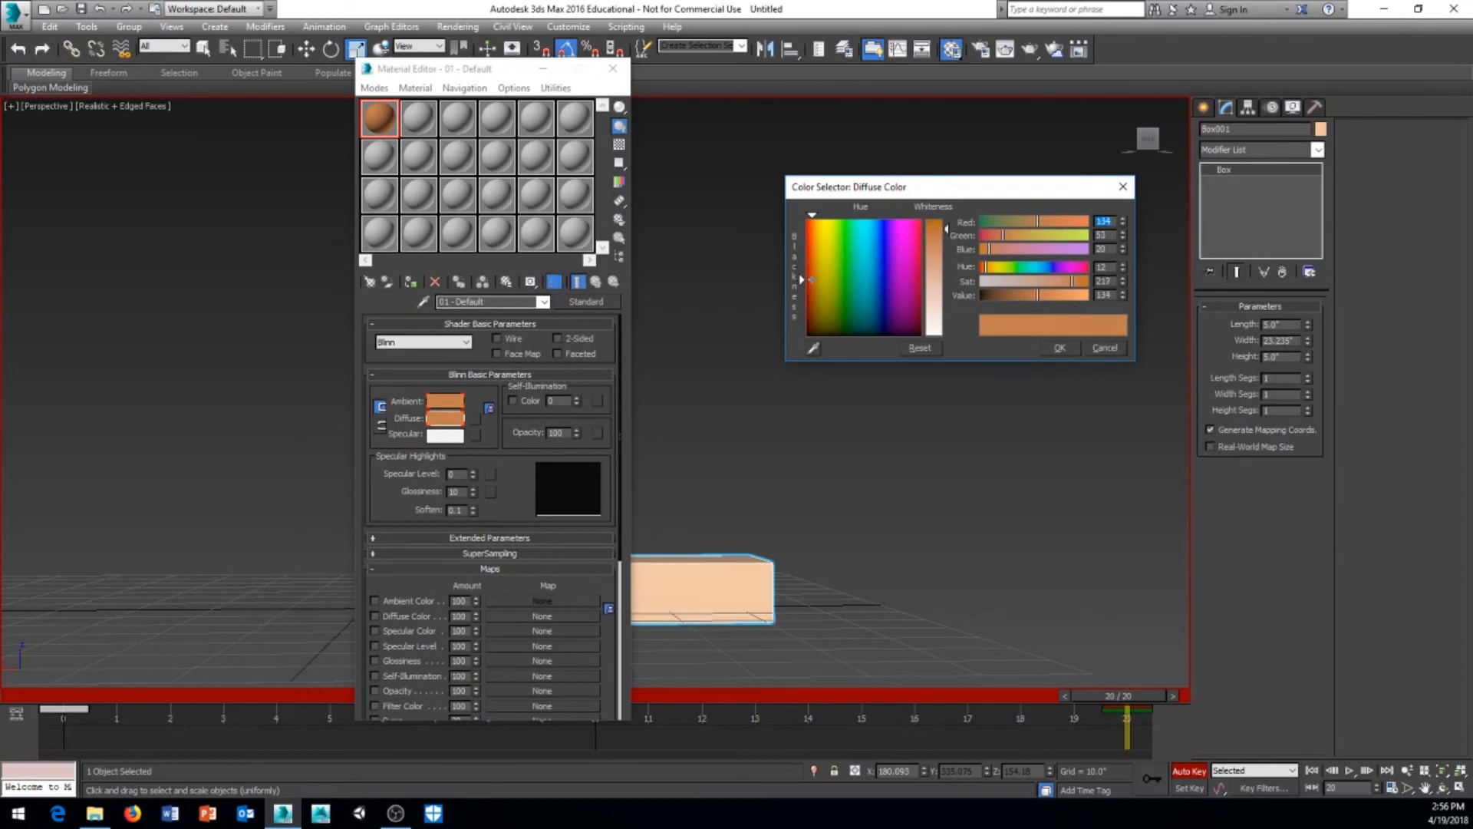
{"action": "left_click_drag", "start_coordinate": [800, 277], "coordinate": [800, 293]}
{"action": "left_click_drag", "start_coordinate": [893, 305], "coordinate": [877, 310]}
{"action": "left_click_drag", "start_coordinate": [1012, 295], "coordinate": [1002, 297]}
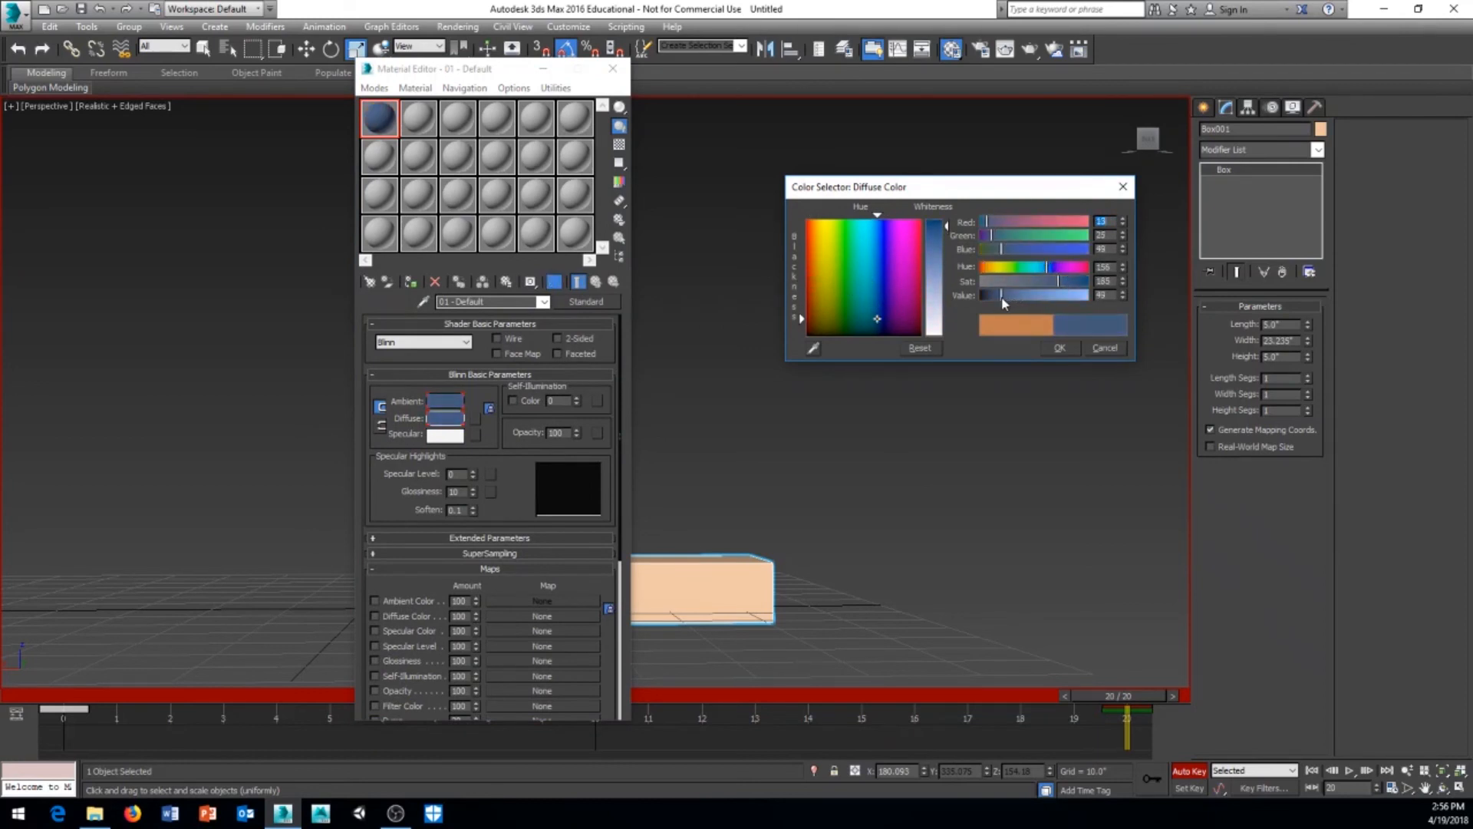
{"action": "left_click", "coordinate": [1060, 347]}
{"action": "mouse_move", "coordinate": [1144, 700]}
{"action": "left_mouse_down"}
{"action": "mouse_move", "coordinate": [1014, 704]}
{"action": "mouse_move", "coordinate": [1151, 698]}
{"action": "left_mouse_up"}
{"action": "right_click", "coordinate": [811, 571]}
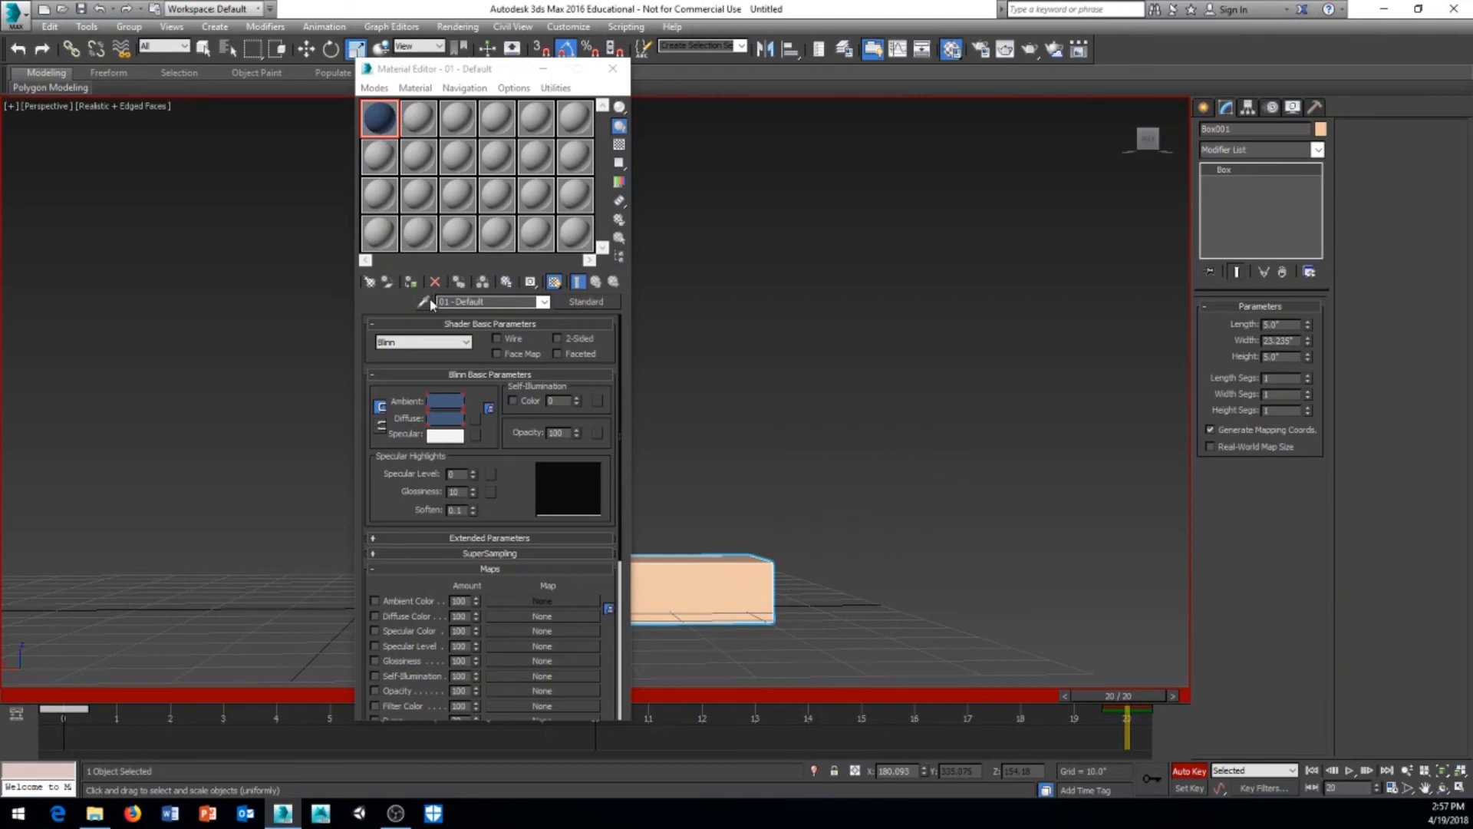
Step: Assign the 01 - Default material to the box and scrub between frames 0 and 20 to check the color change
{"action": "left_click", "coordinate": [410, 281]}
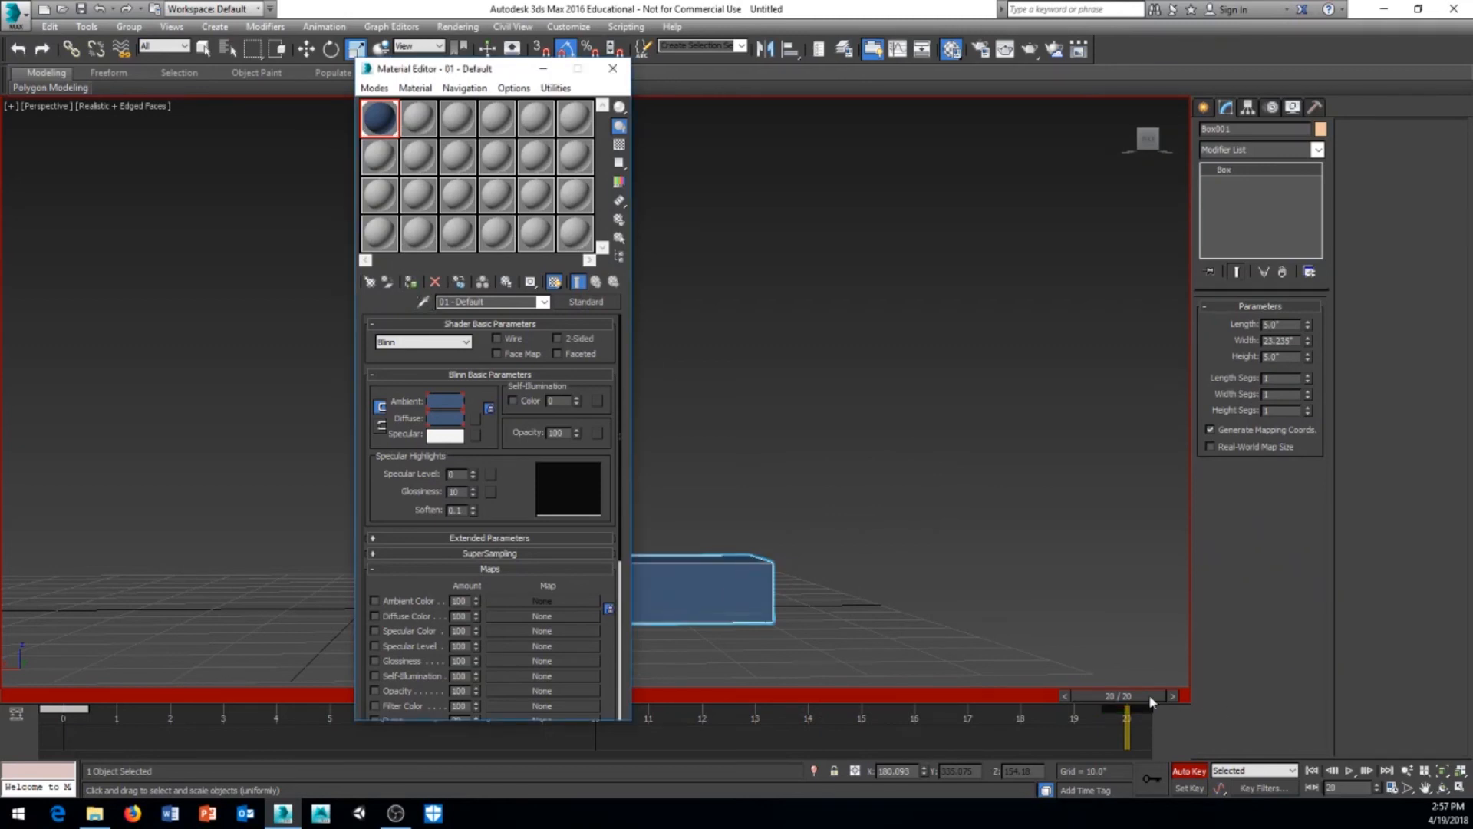
{"action": "left_click_drag", "start_coordinate": [1151, 701], "coordinate": [46, 690]}
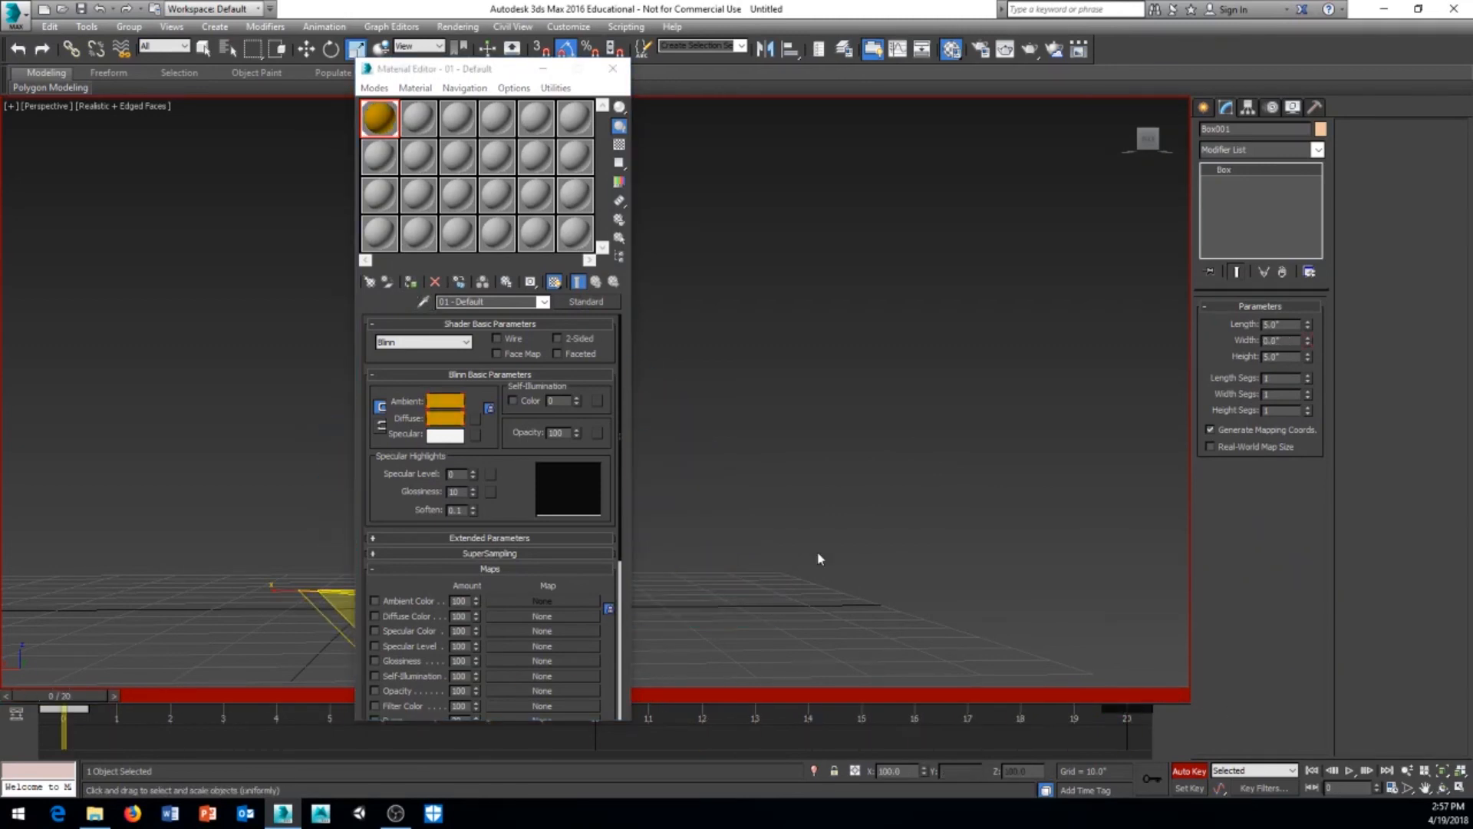
{"action": "left_click", "coordinate": [612, 68]}
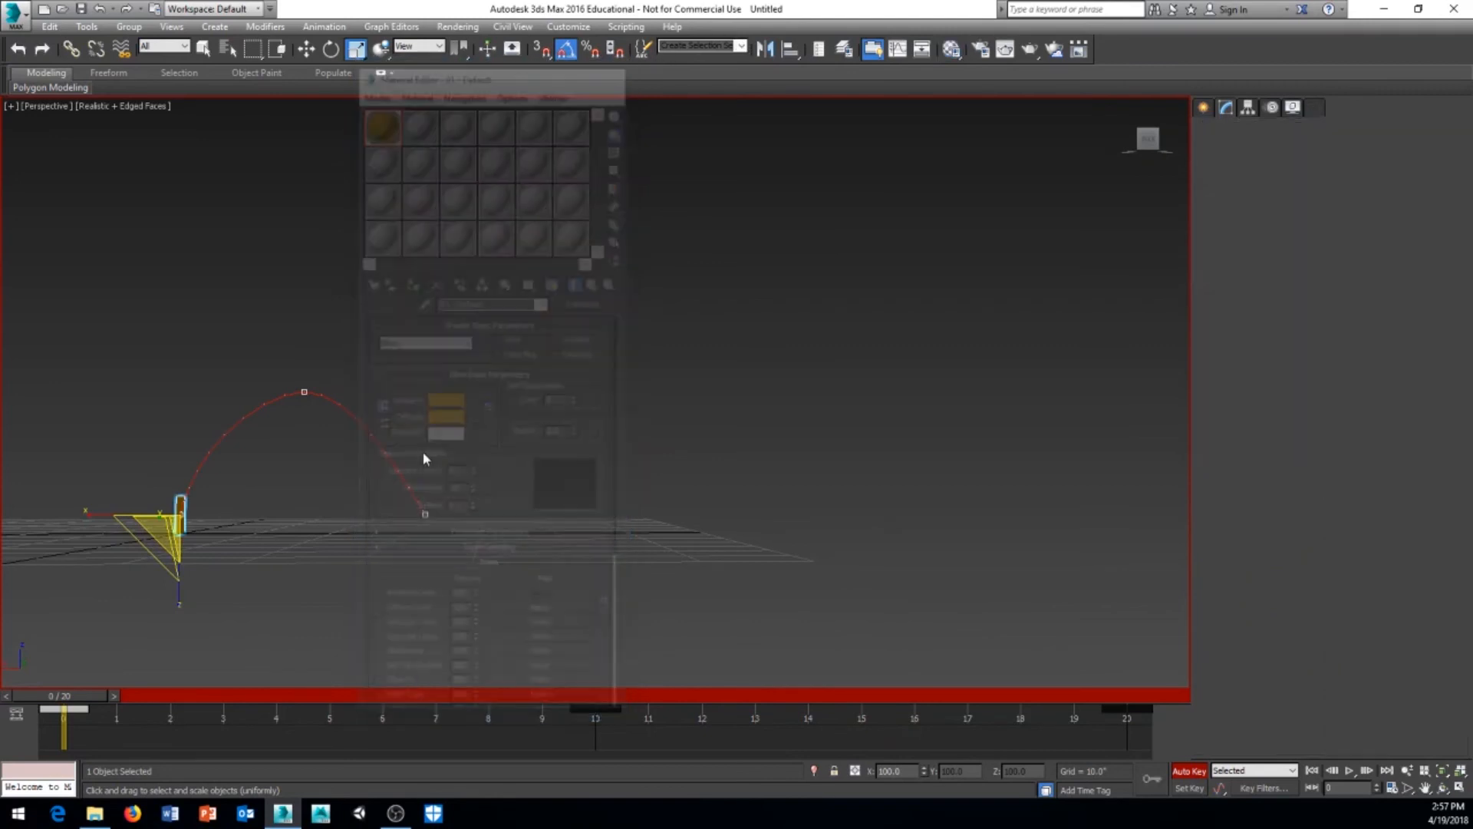
{"action": "left_click_drag", "start_coordinate": [99, 695], "coordinate": [1251, 752]}
{"action": "middle_click_drag", "start_coordinate": [1047, 333], "coordinate": [1118, 344]}
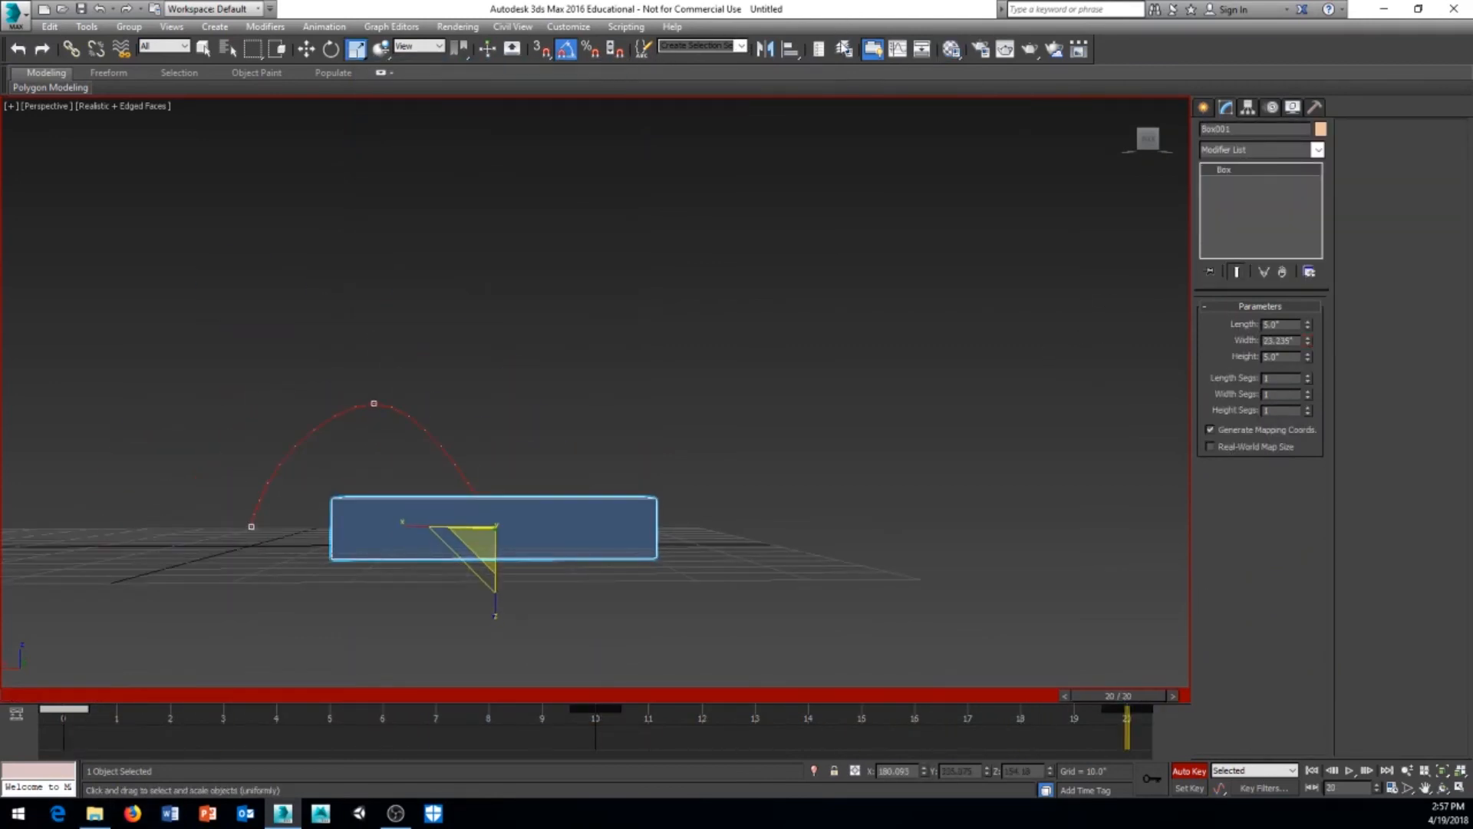
Step: Open the Curve Editor and expand the tracks of the 01 - Default material
{"action": "left_click", "coordinate": [898, 49]}
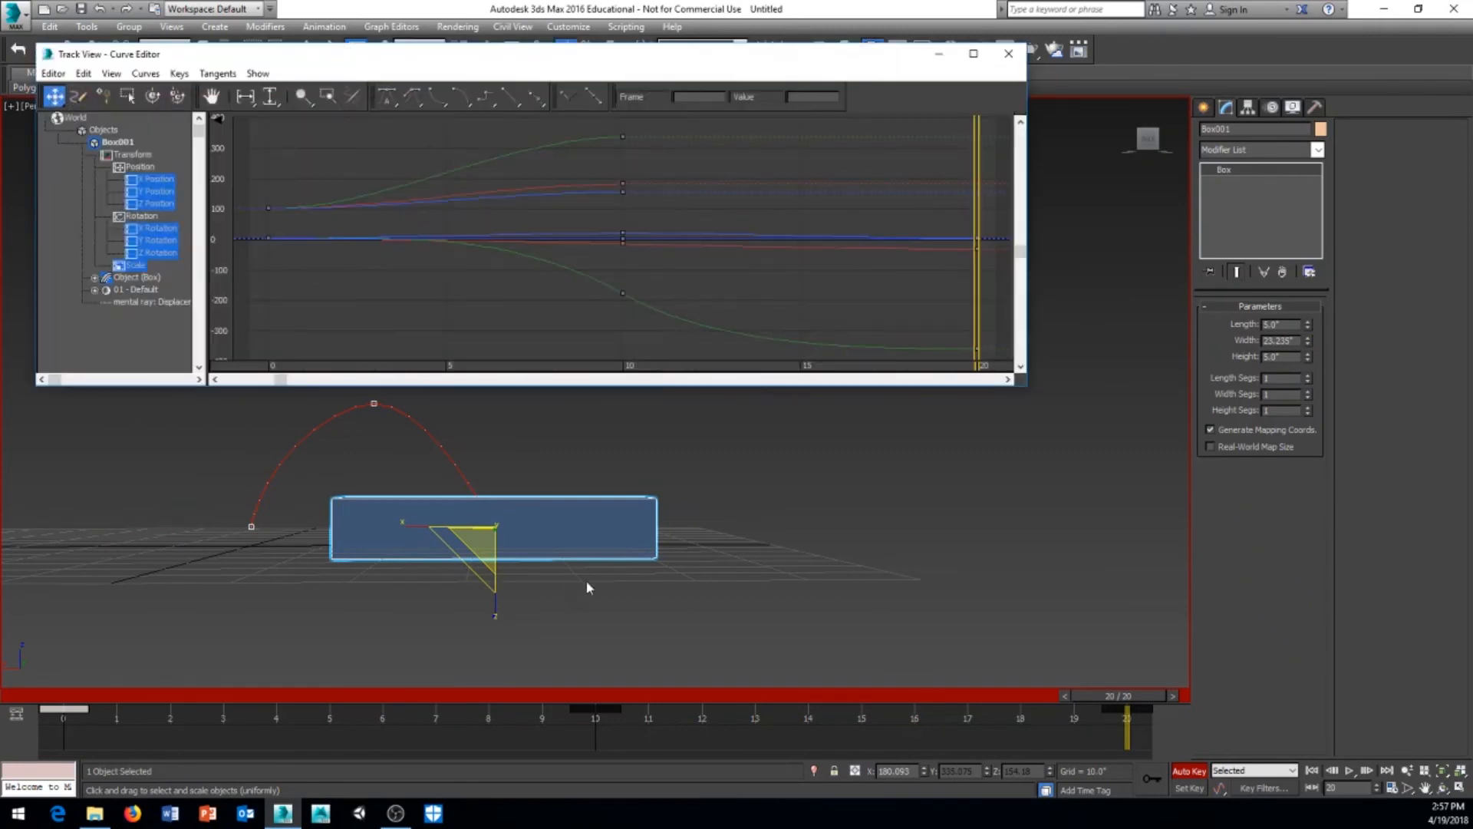
{"action": "mouse_move", "coordinate": [587, 588]}
{"action": "middle_mouse_down"}
{"action": "mouse_move", "coordinate": [668, 578]}
{"action": "mouse_move", "coordinate": [609, 596]}
{"action": "middle_mouse_up"}
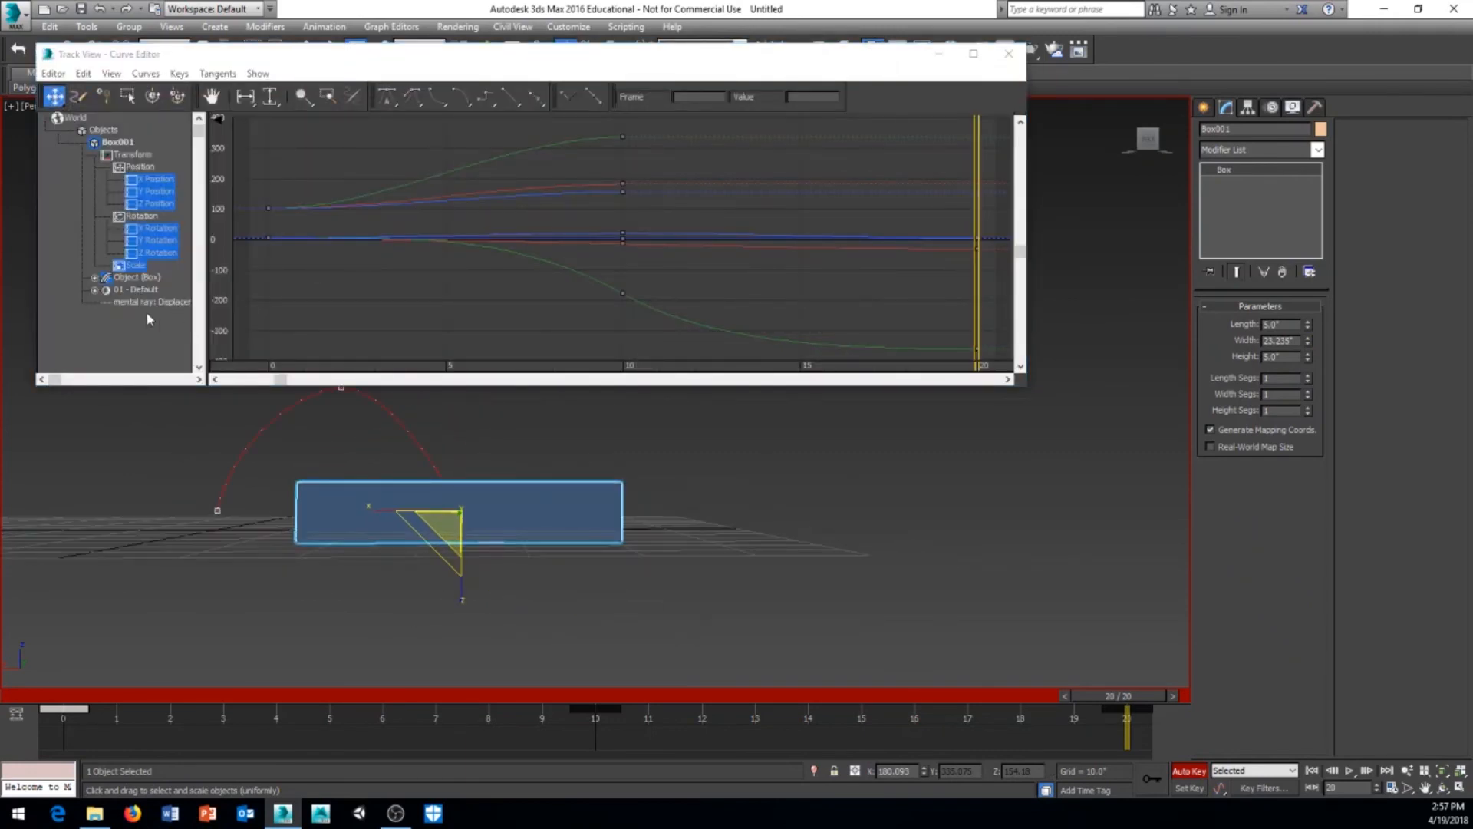
{"action": "left_click", "coordinate": [94, 291]}
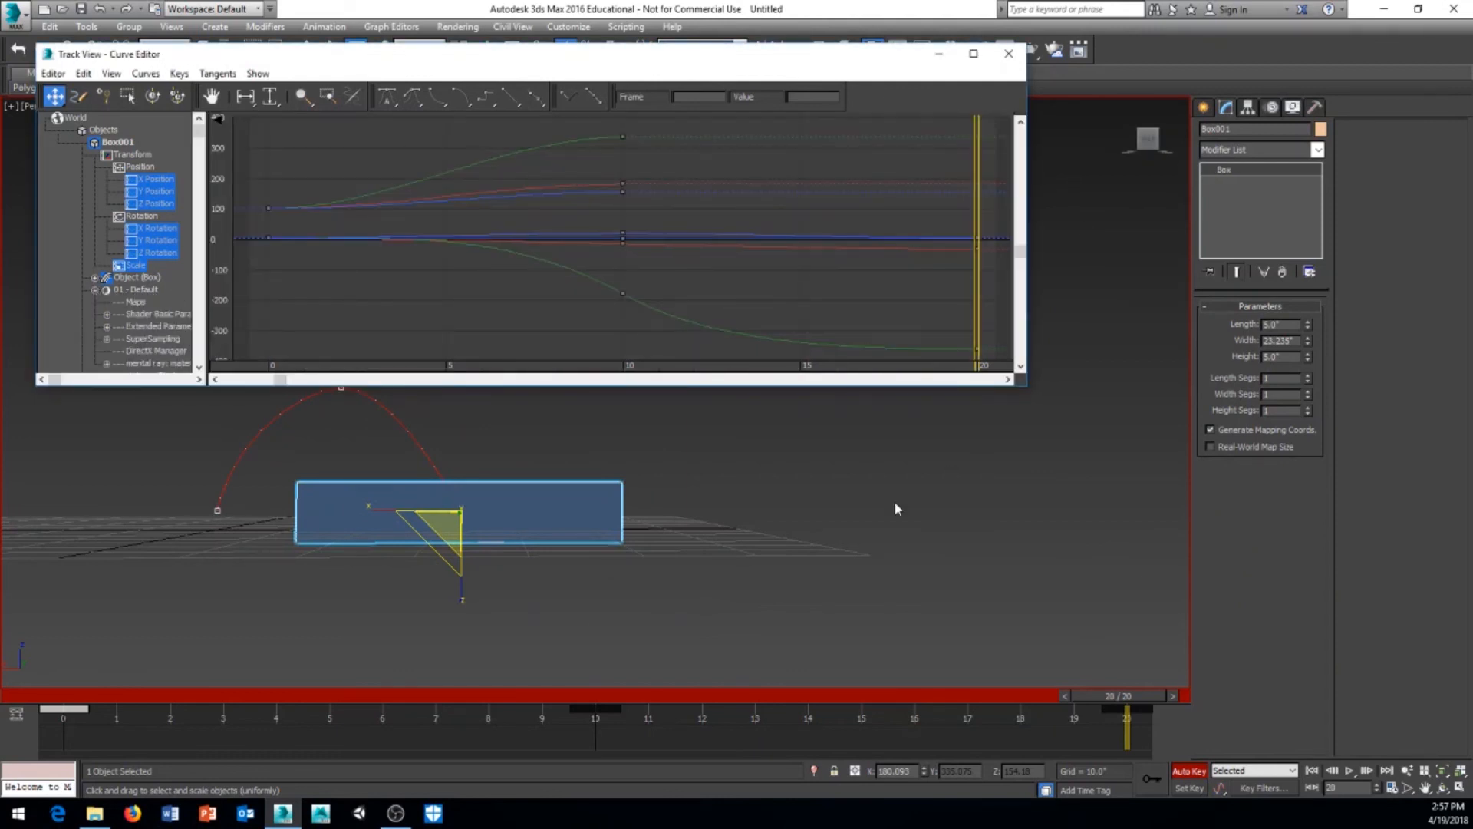
Step: Rename the 01 - Default material as box_color and close the Material Editor
{"action": "key", "text": "m"}
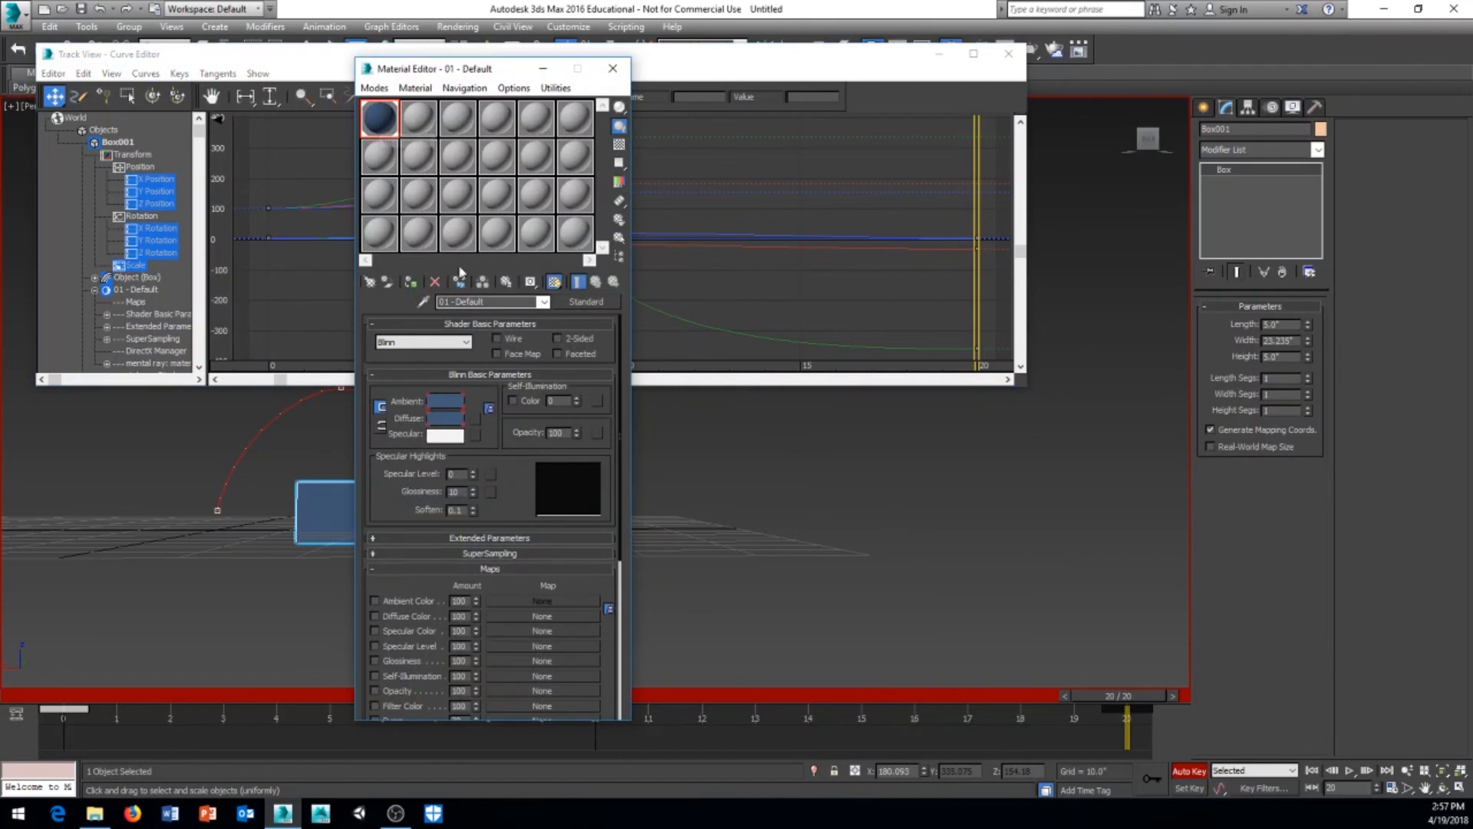
{"action": "left_click", "coordinate": [500, 302]}
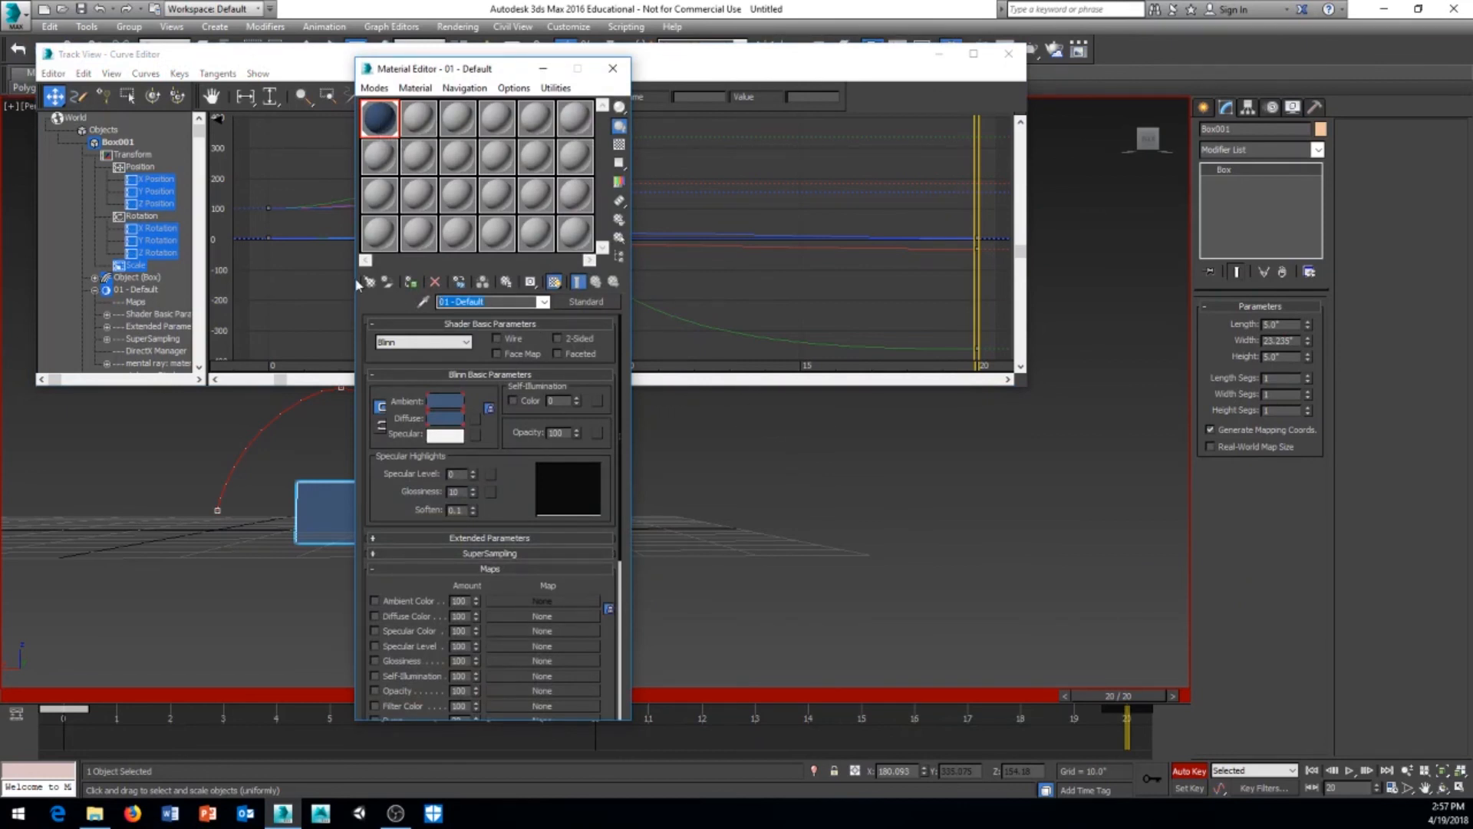
{"action": "type", "text": "box_color"}
{"action": "left_click", "coordinate": [612, 69]}
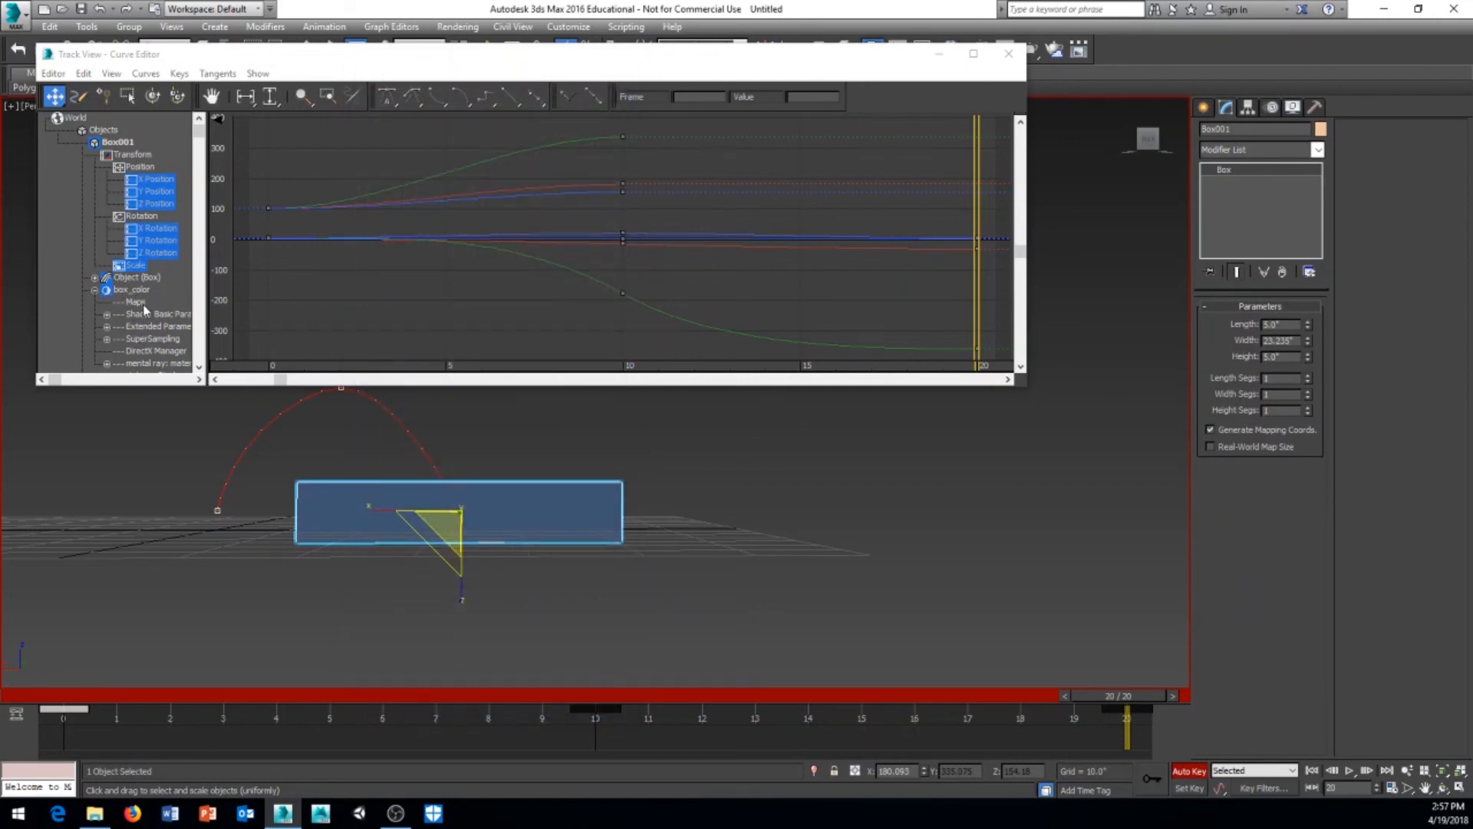
Step: Make the Curve Editor taller and expand the Shader Basic Parameters tracks of the box_color material
{"action": "left_click", "coordinate": [189, 383]}
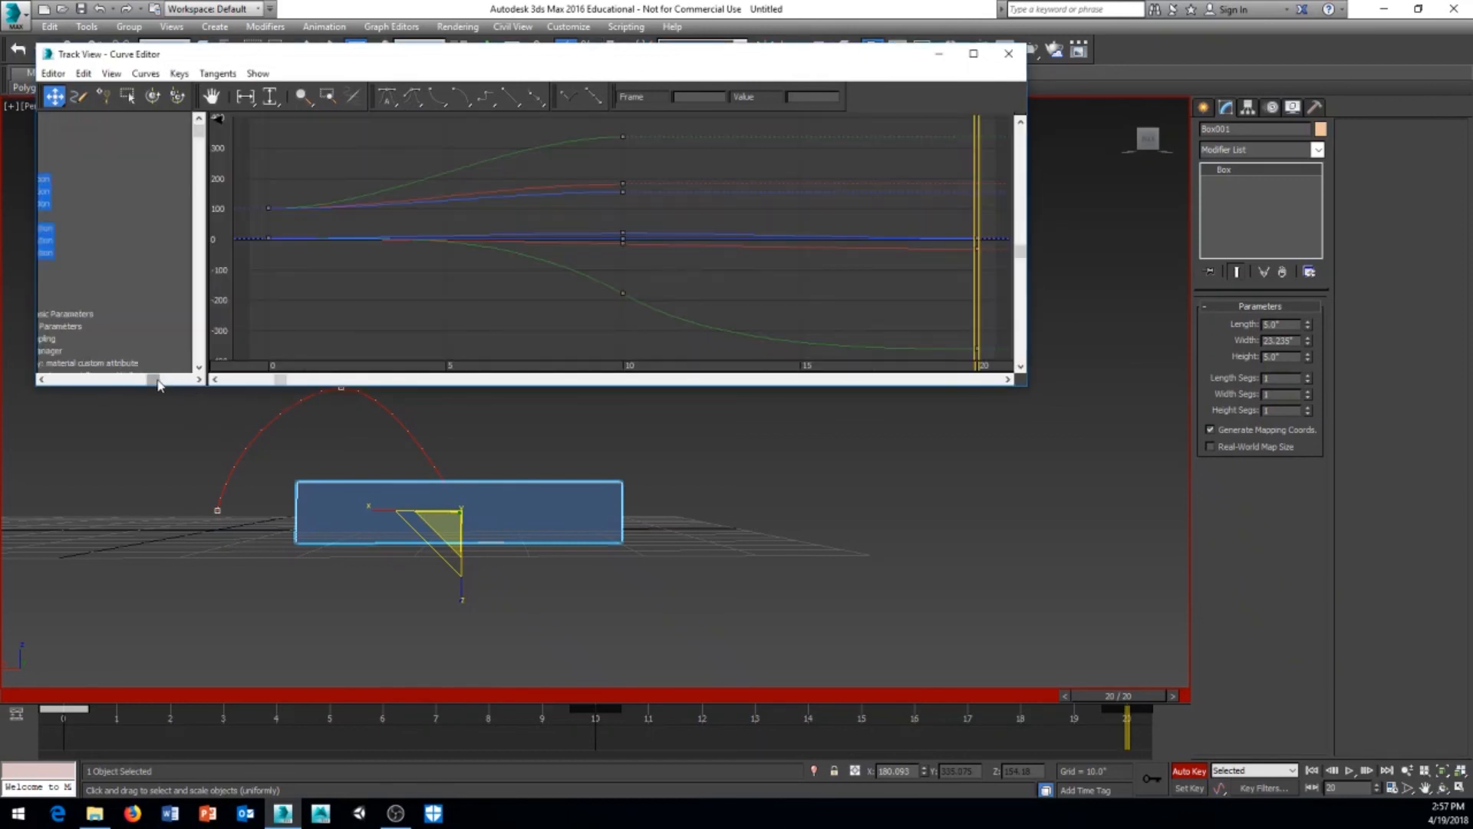
{"action": "left_click_drag", "start_coordinate": [156, 379], "coordinate": [58, 379]}
{"action": "left_click_drag", "start_coordinate": [169, 389], "coordinate": [169, 513]}
{"action": "left_click", "coordinate": [107, 315]}
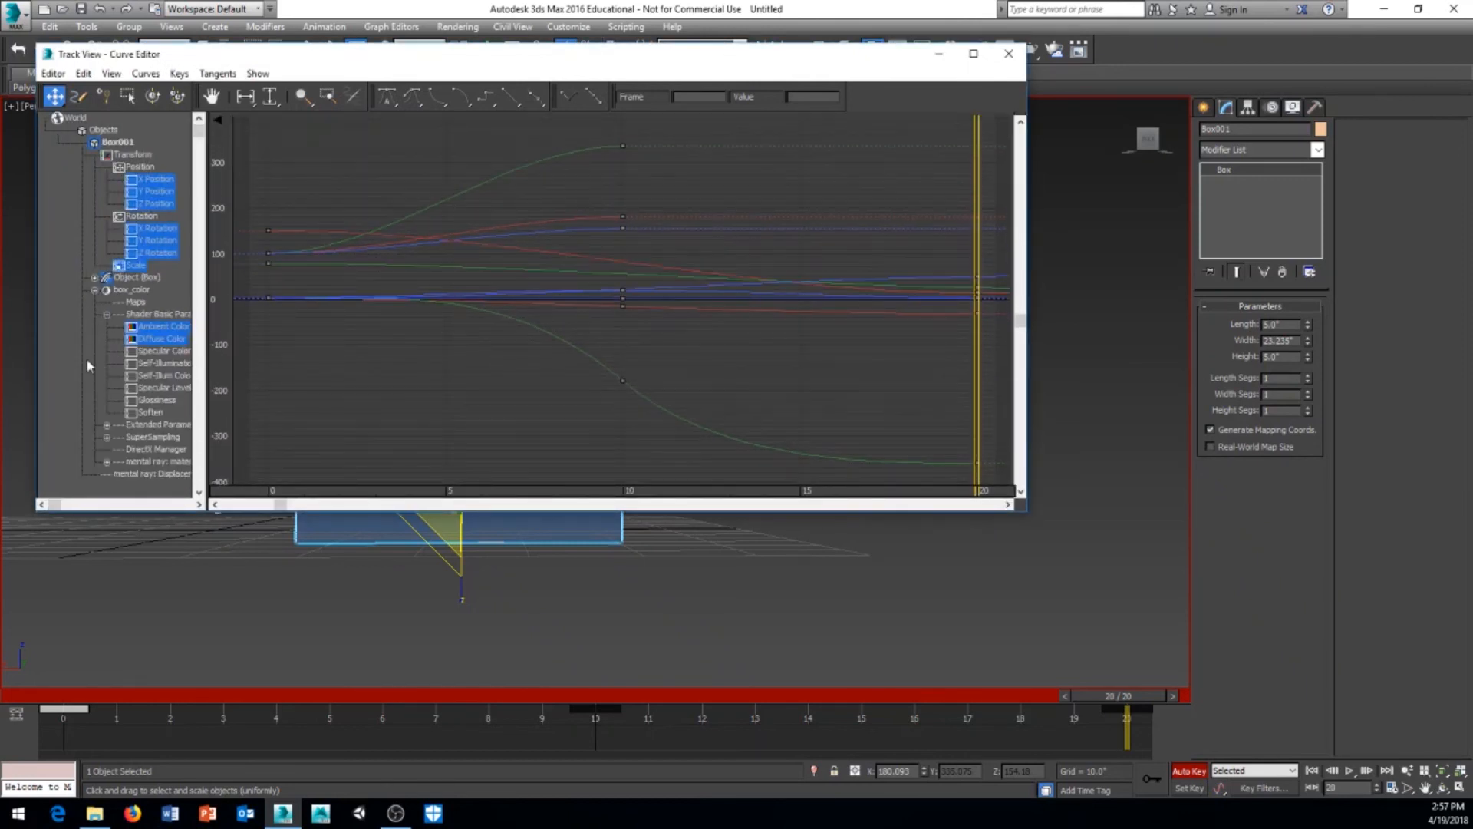
{"action": "left_click_drag", "start_coordinate": [55, 505], "coordinate": [74, 508]}
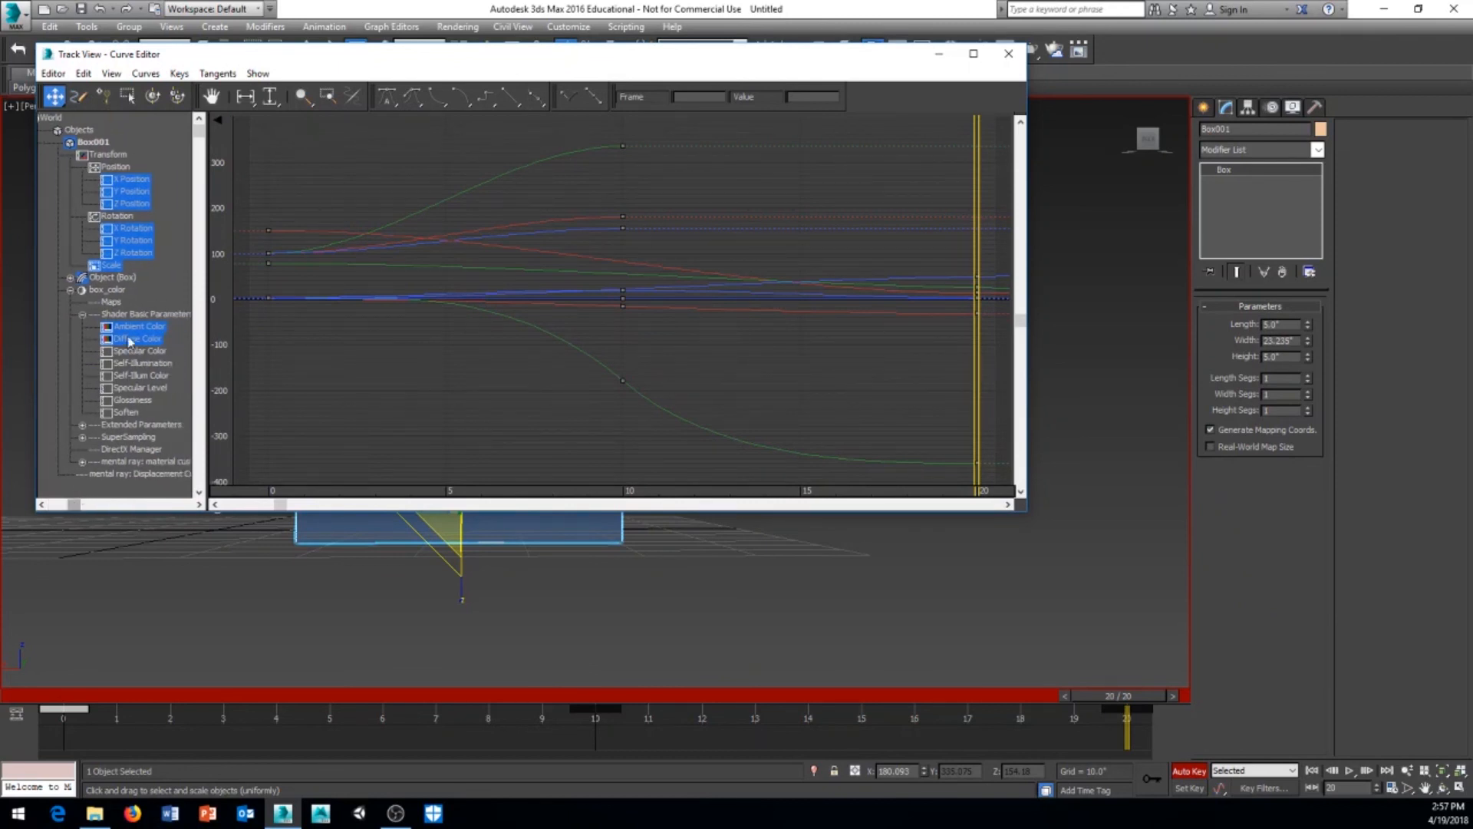
Step: Examine the Self-Illumination track and the Ambient Color curves of the box_color material
{"action": "left_click", "coordinate": [119, 364]}
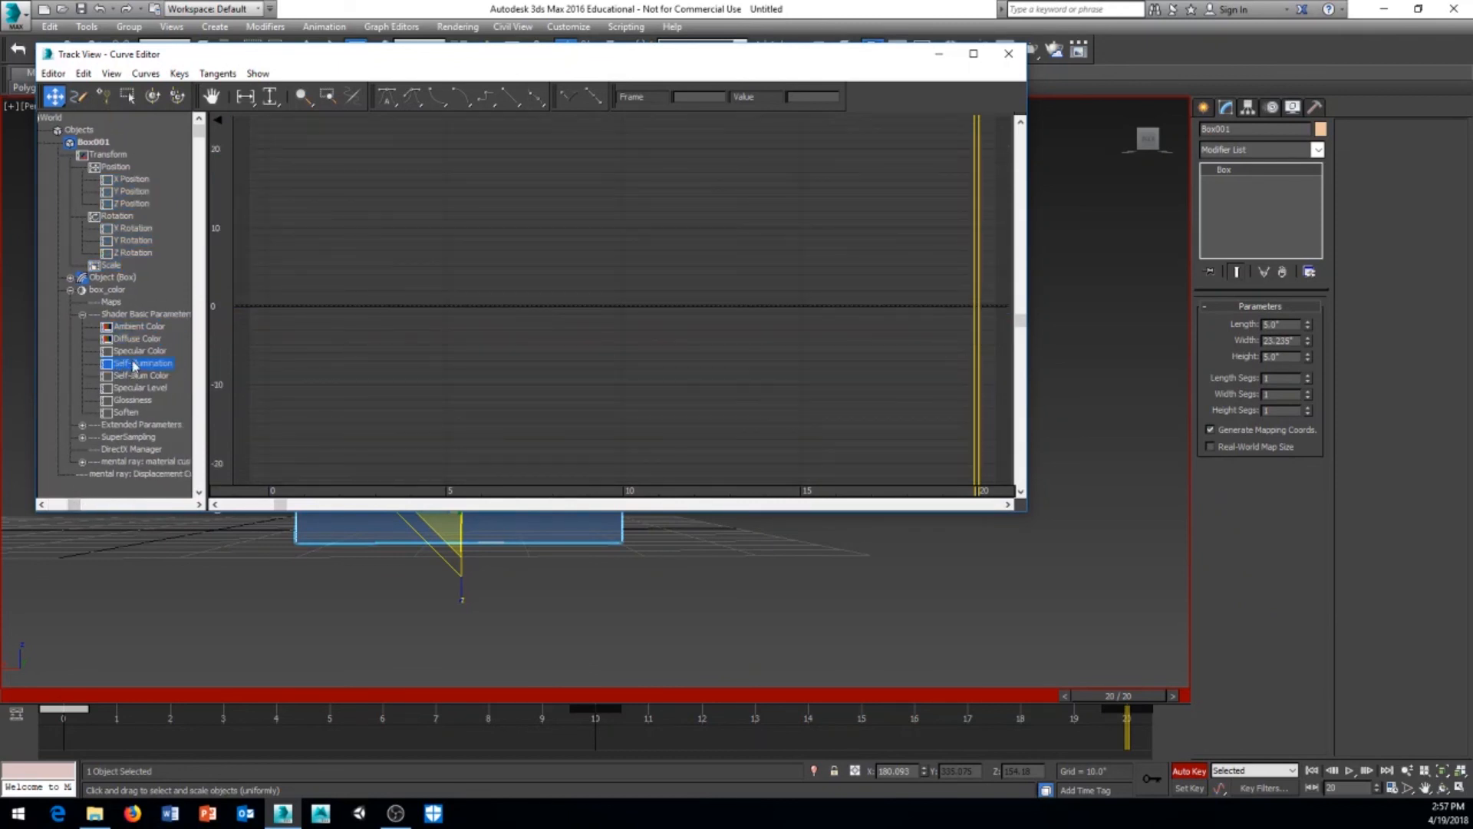
{"action": "left_click", "coordinate": [109, 329]}
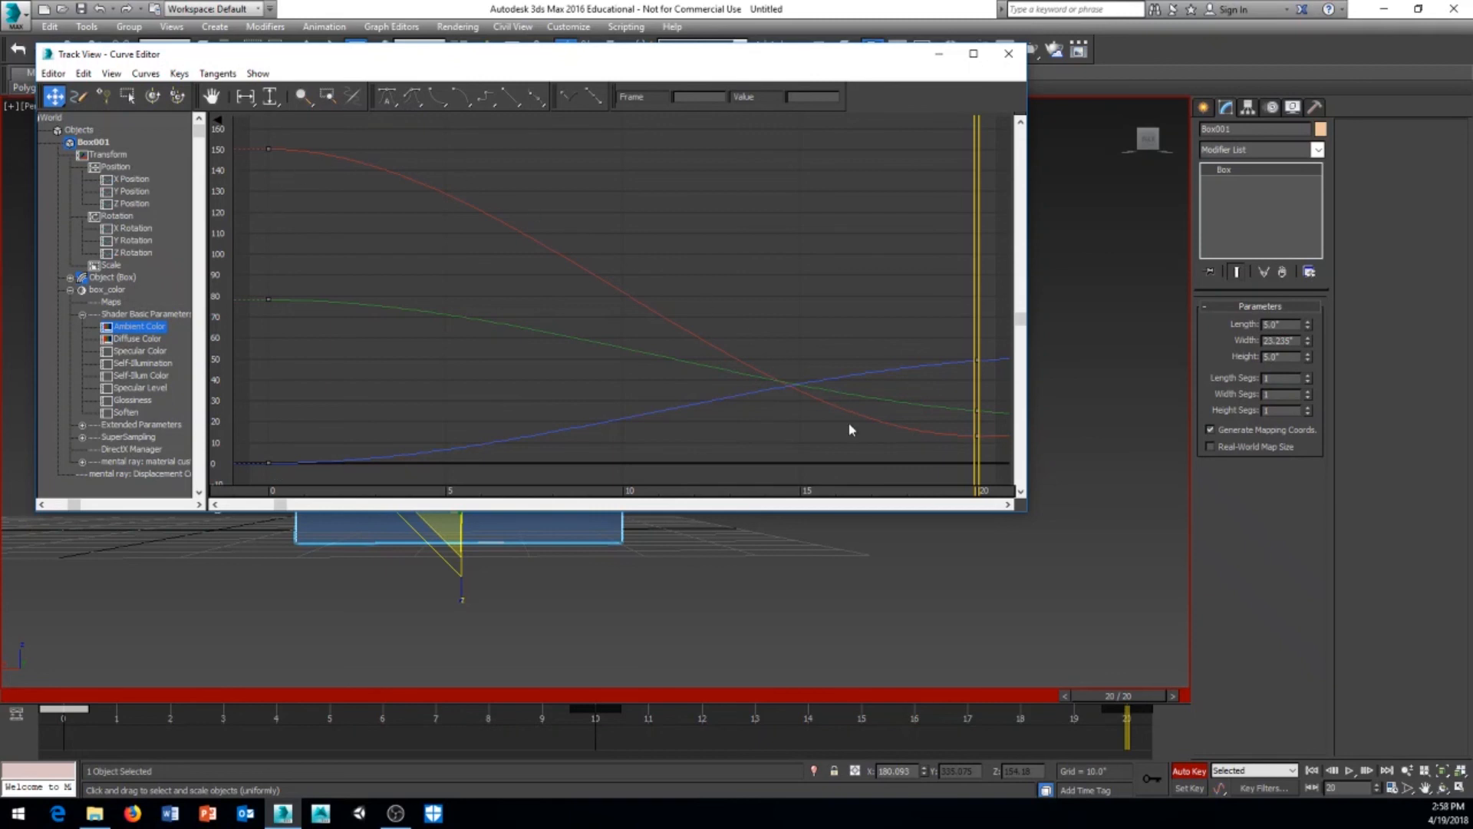
{"action": "middle_click_drag", "start_coordinate": [402, 285], "coordinate": [238, 281]}
{"action": "middle_click_drag", "start_coordinate": [817, 354], "coordinate": [771, 318]}
Step: On the Diffuse Color track, lower the red key at frame 0 to about 25 and raise the green key to about 167
{"action": "left_click", "coordinate": [143, 339]}
{"action": "middle_click_drag", "start_coordinate": [442, 372], "coordinate": [509, 378]}
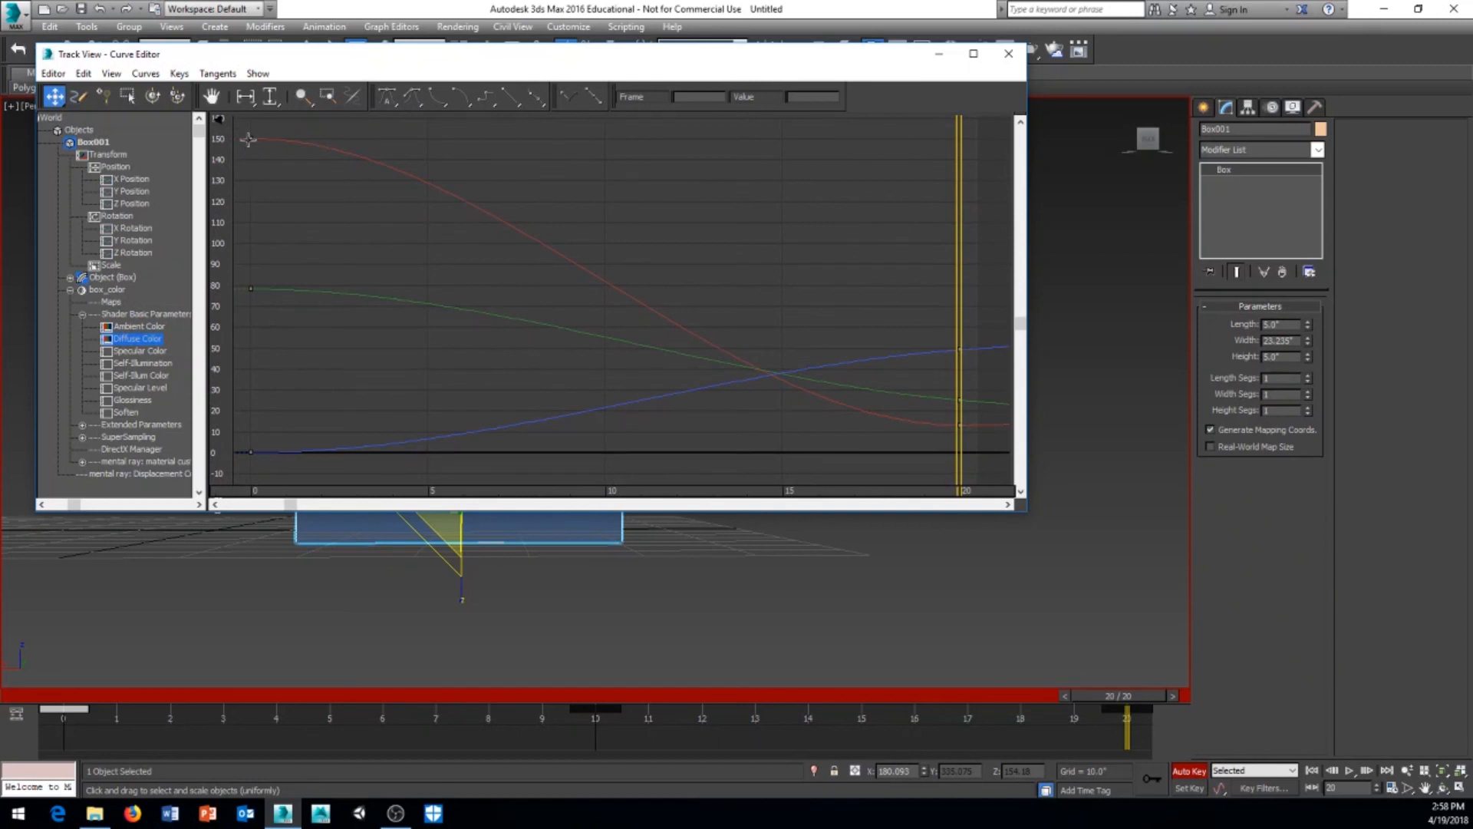
{"action": "left_click_drag", "start_coordinate": [248, 139], "coordinate": [250, 399]}
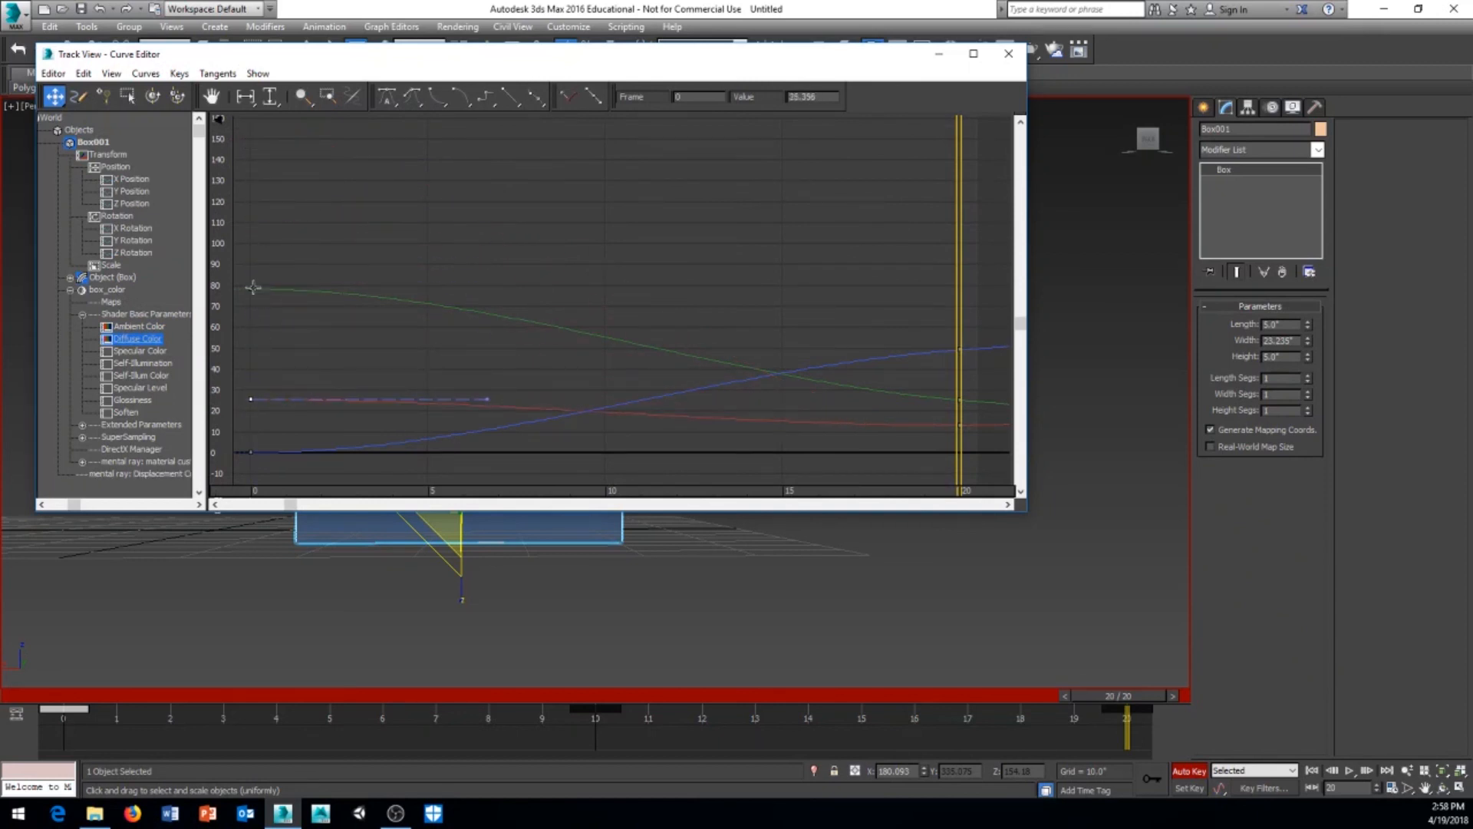
{"action": "left_click_drag", "start_coordinate": [253, 287], "coordinate": [248, 103]}
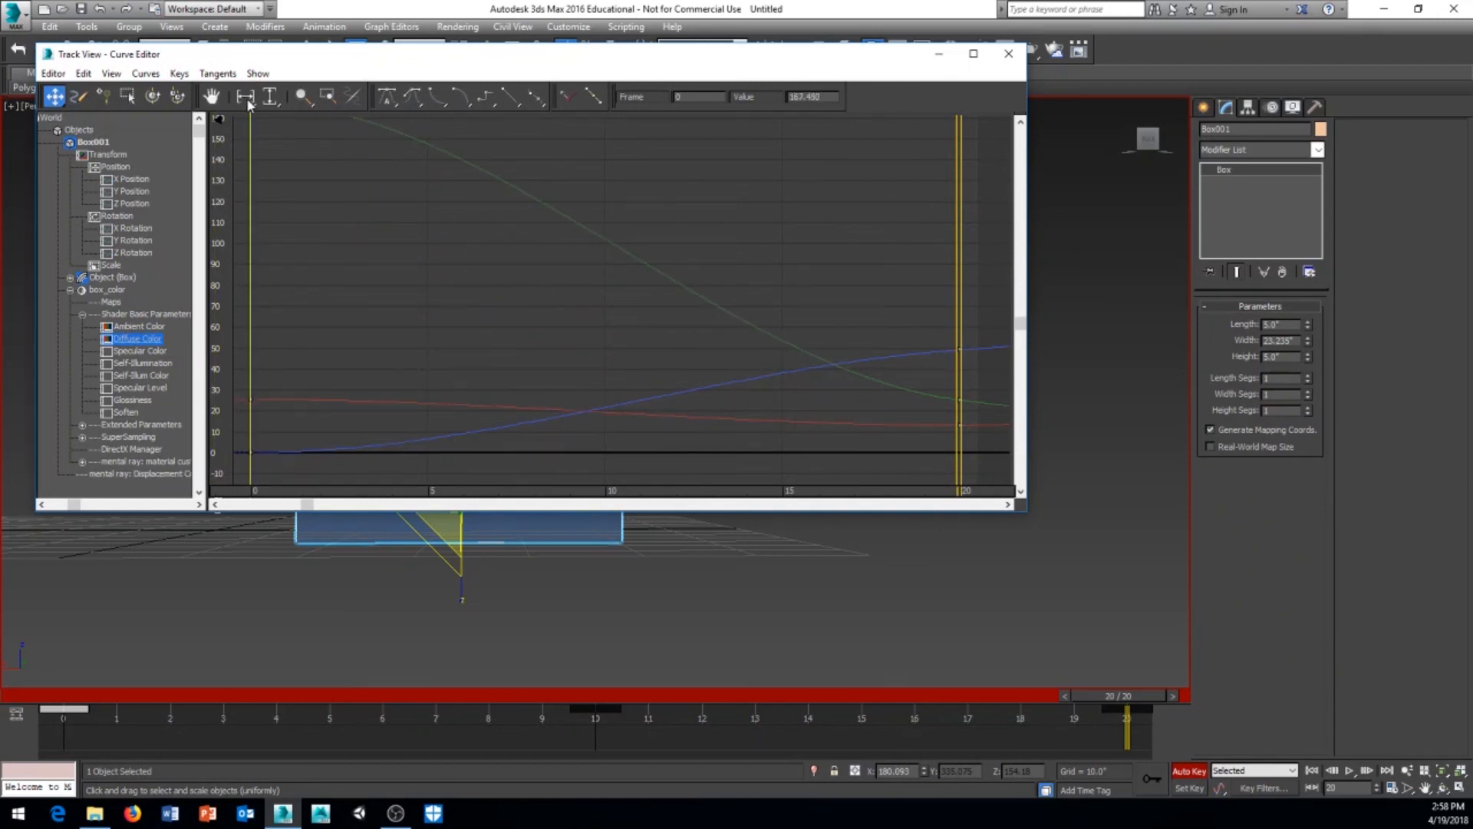
{"action": "middle_click_drag", "start_coordinate": [292, 366], "coordinate": [360, 315]}
{"action": "middle_click_drag", "start_coordinate": [401, 539], "coordinate": [400, 542]}
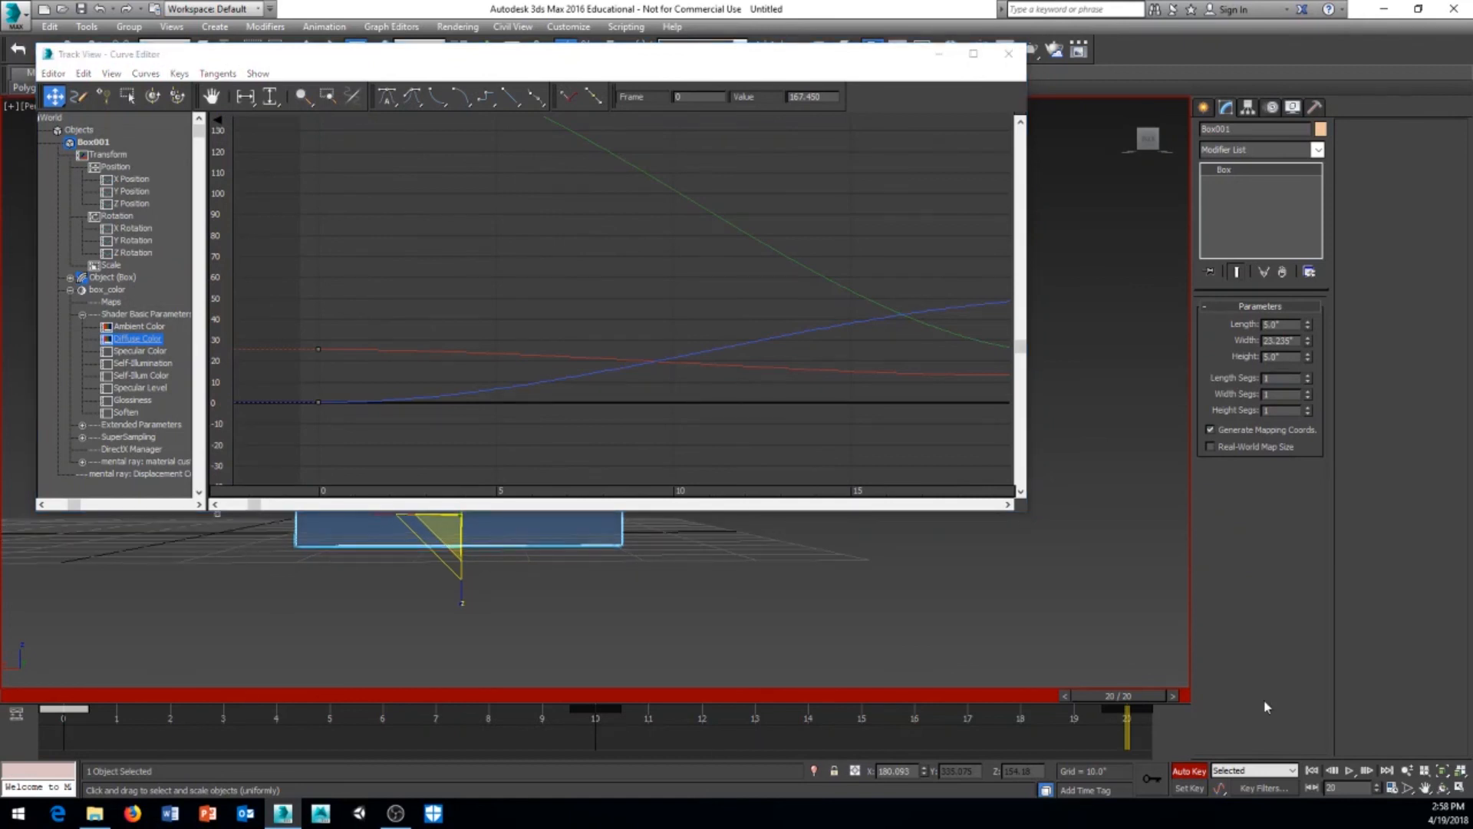
Step: Move the Curve Editor aside, scrub back to frame 9 to check the box's new color, and close the Curve Editor
{"action": "left_click_drag", "start_coordinate": [660, 53], "coordinate": [1469, 307]}
{"action": "left_click_drag", "start_coordinate": [1127, 695], "coordinate": [542, 699]}
{"action": "key", "text": "r"}
{"action": "left_click_drag", "start_coordinate": [1134, 84], "coordinate": [599, 148]}
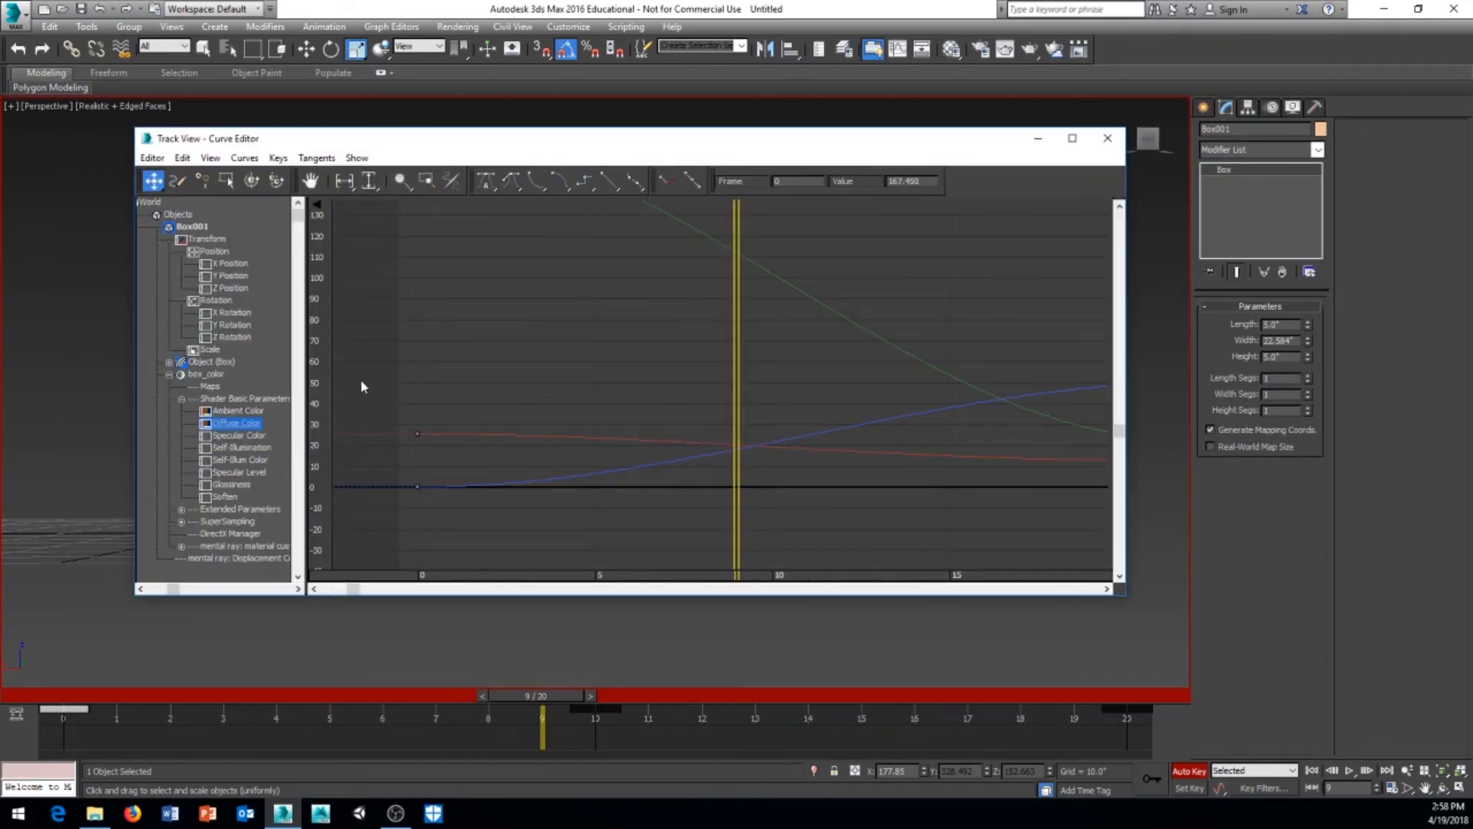
{"action": "left_click_drag", "start_coordinate": [683, 150], "coordinate": [677, 135]}
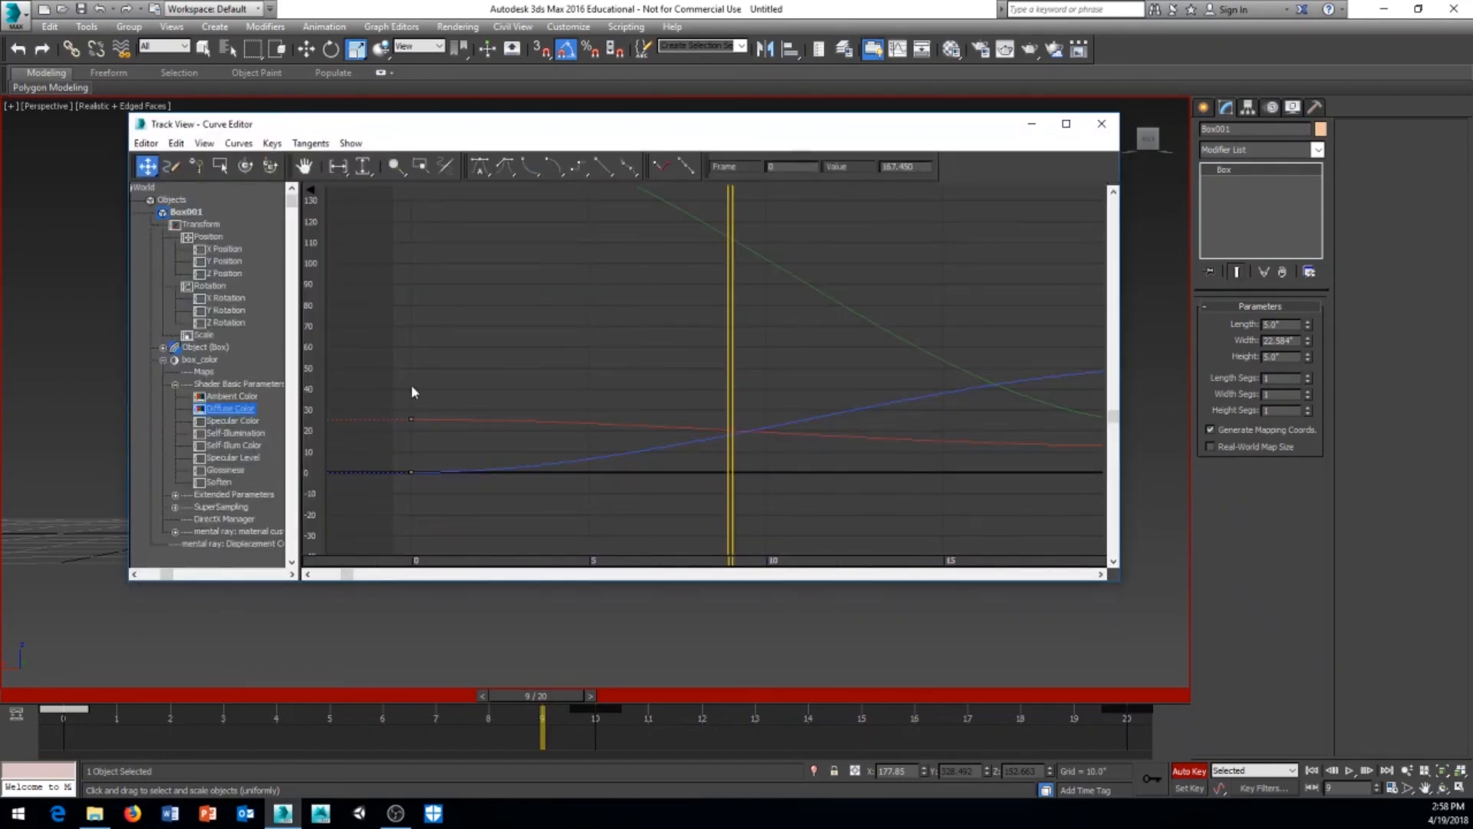
{"action": "left_click", "coordinate": [1102, 126]}
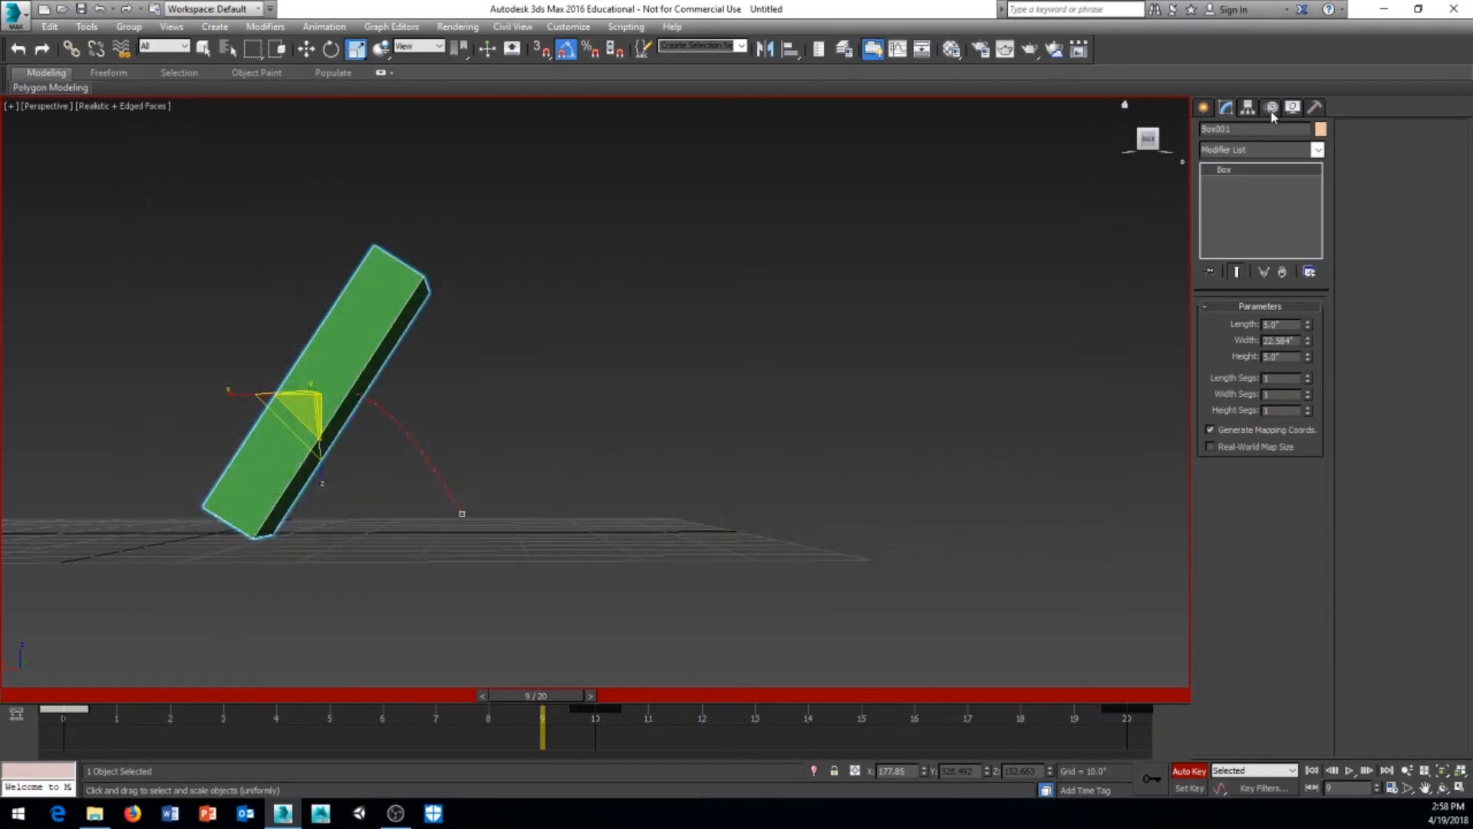
Step: Scrub the timeline between frames 10 and 18 to check the color transition, stopping at frame 15
{"action": "left_click_drag", "start_coordinate": [533, 689], "coordinate": [648, 754]}
{"action": "key", "text": "r"}
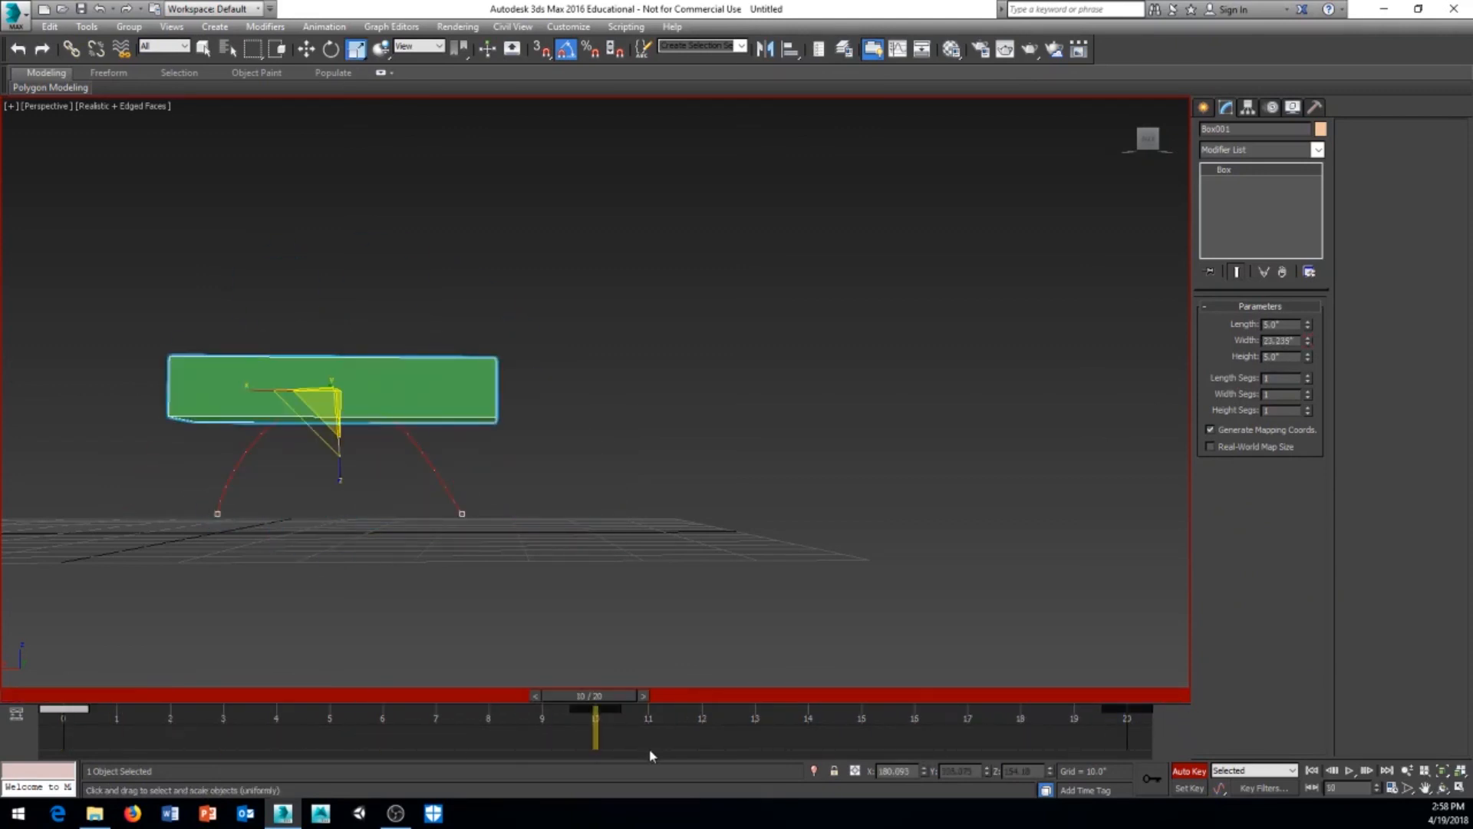
{"action": "middle_click_drag", "start_coordinate": [644, 583], "coordinate": [717, 538]}
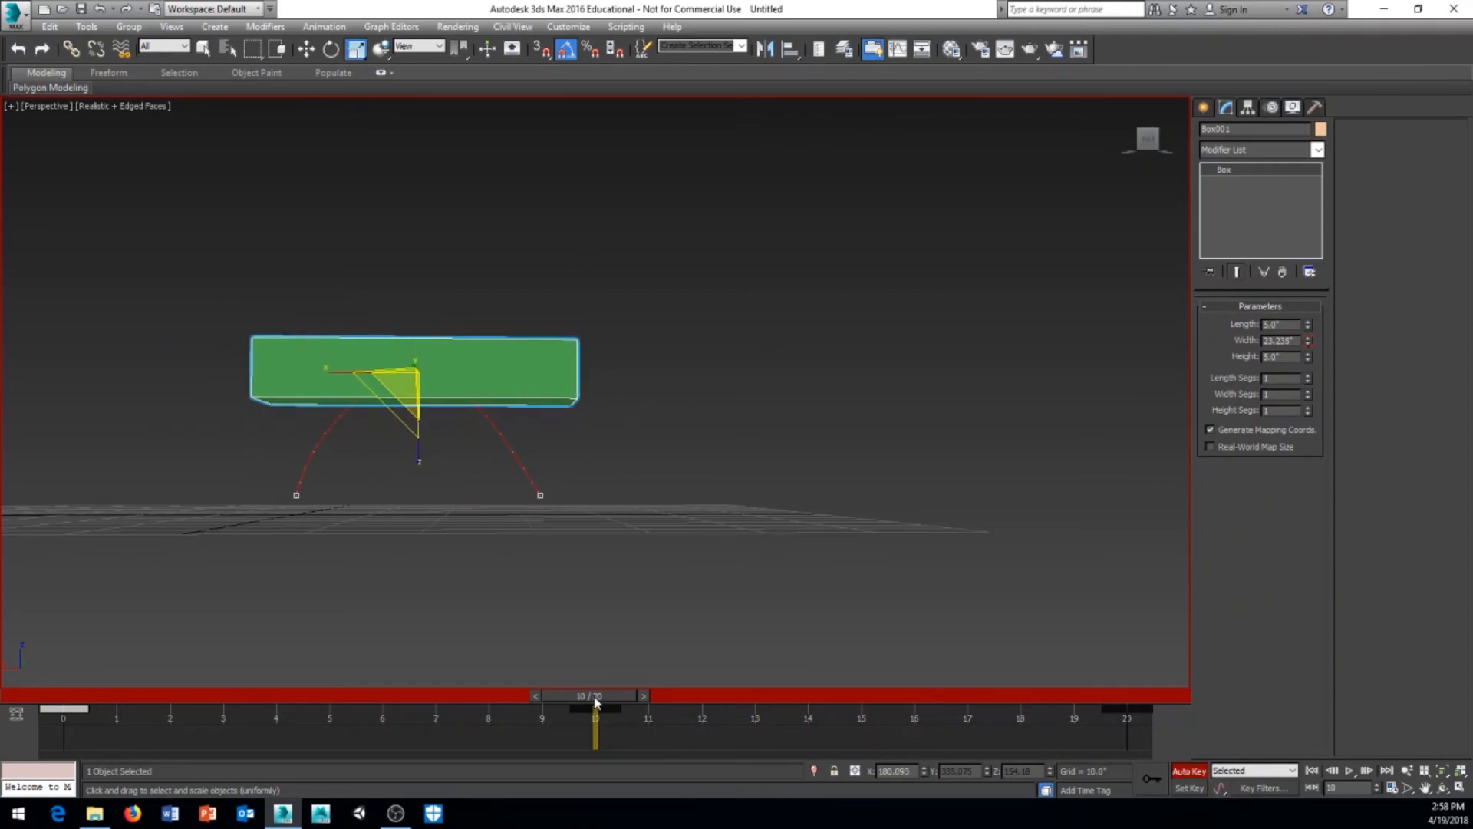
{"action": "left_click_drag", "start_coordinate": [595, 700], "coordinate": [1020, 710]}
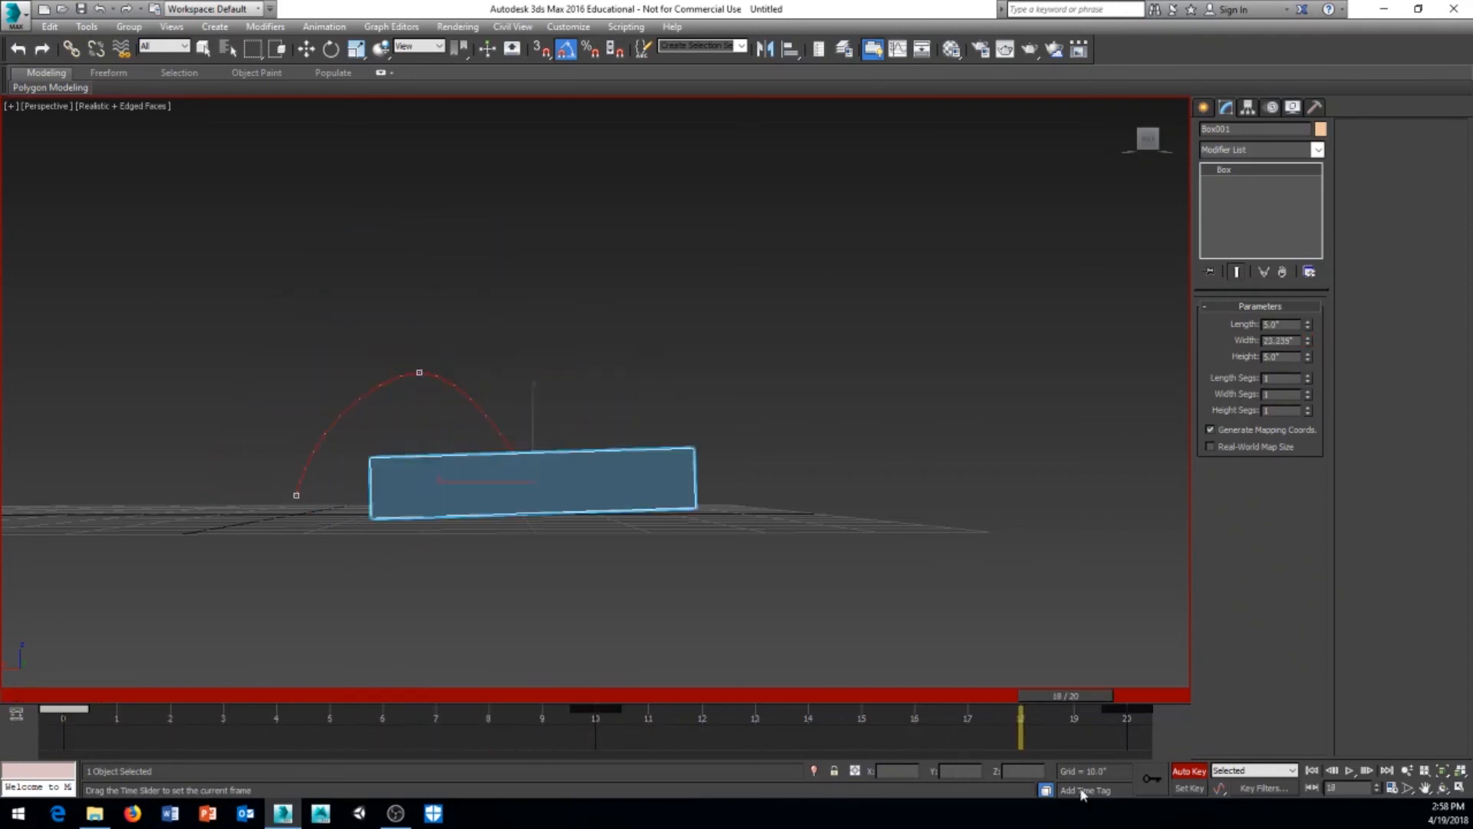
{"action": "left_click_drag", "start_coordinate": [1082, 794], "coordinate": [608, 794]}
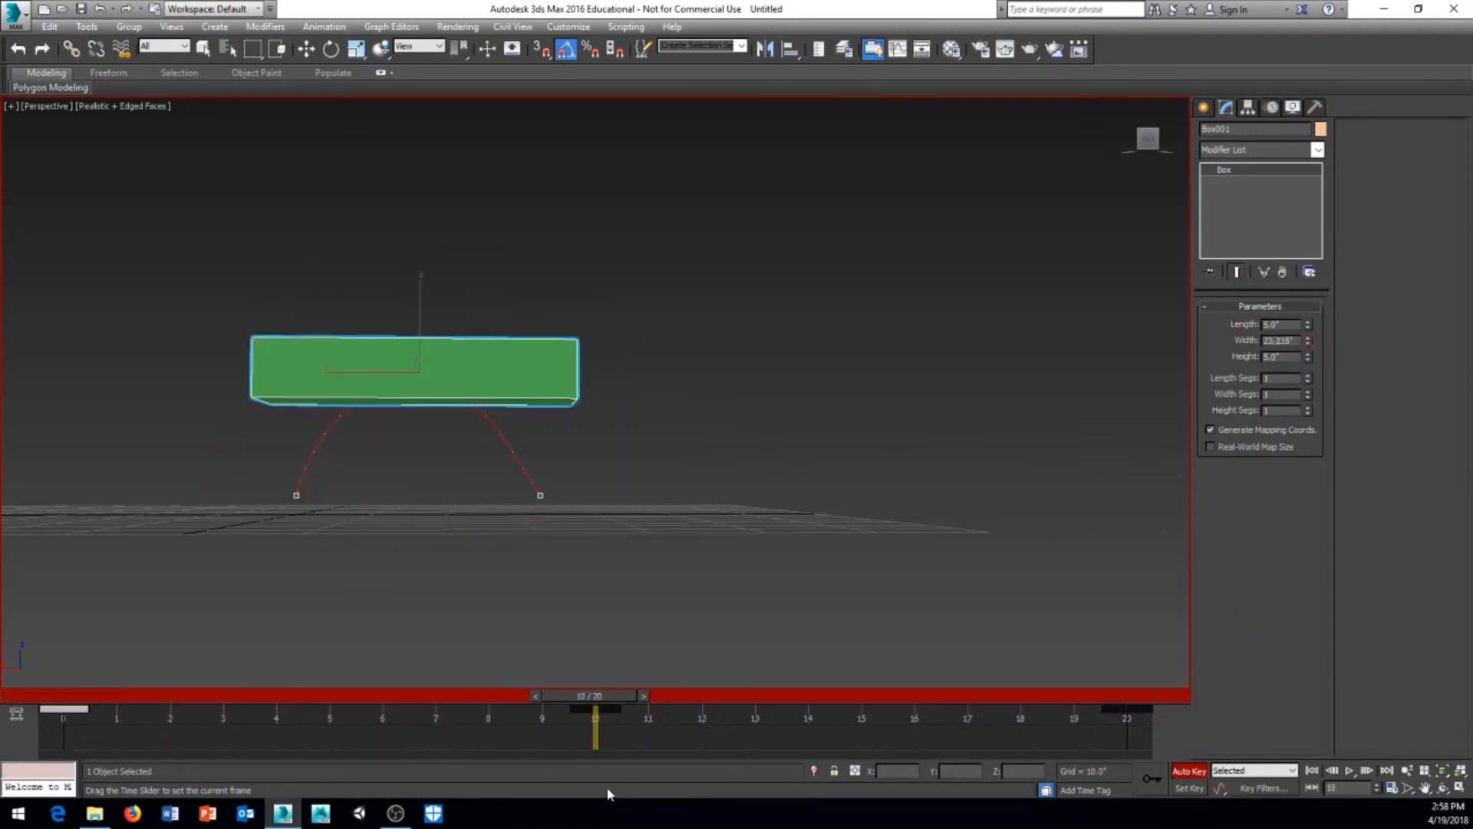
{"action": "key", "text": "r"}
{"action": "left_click_drag", "start_coordinate": [595, 697], "coordinate": [855, 698]}
{"action": "key", "text": "r"}
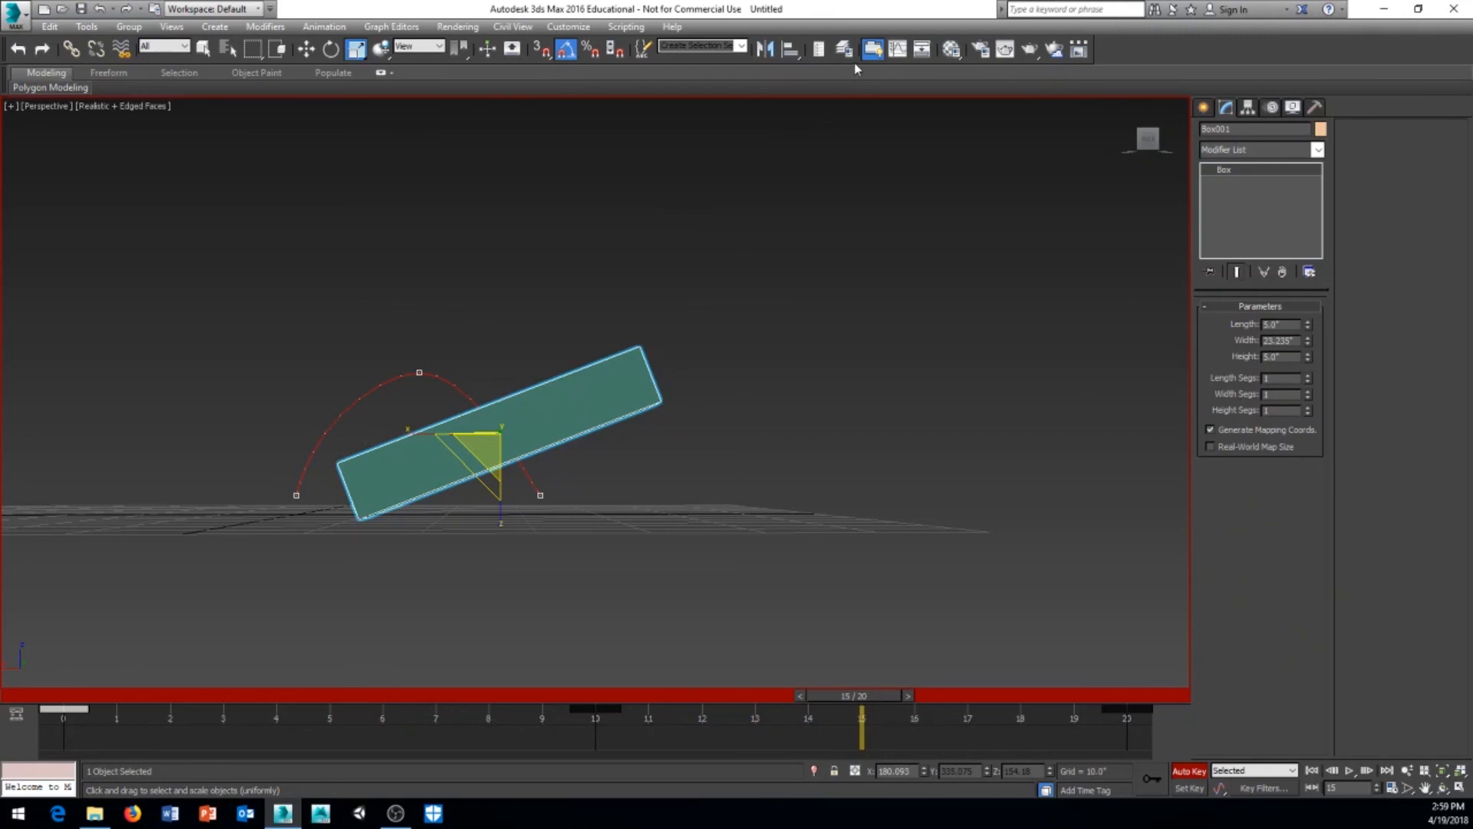
Step: Reopen the Curve Editor, expand the box_color tracks and select the box's Y Rotation key at frame 10
{"action": "left_click", "coordinate": [896, 51]}
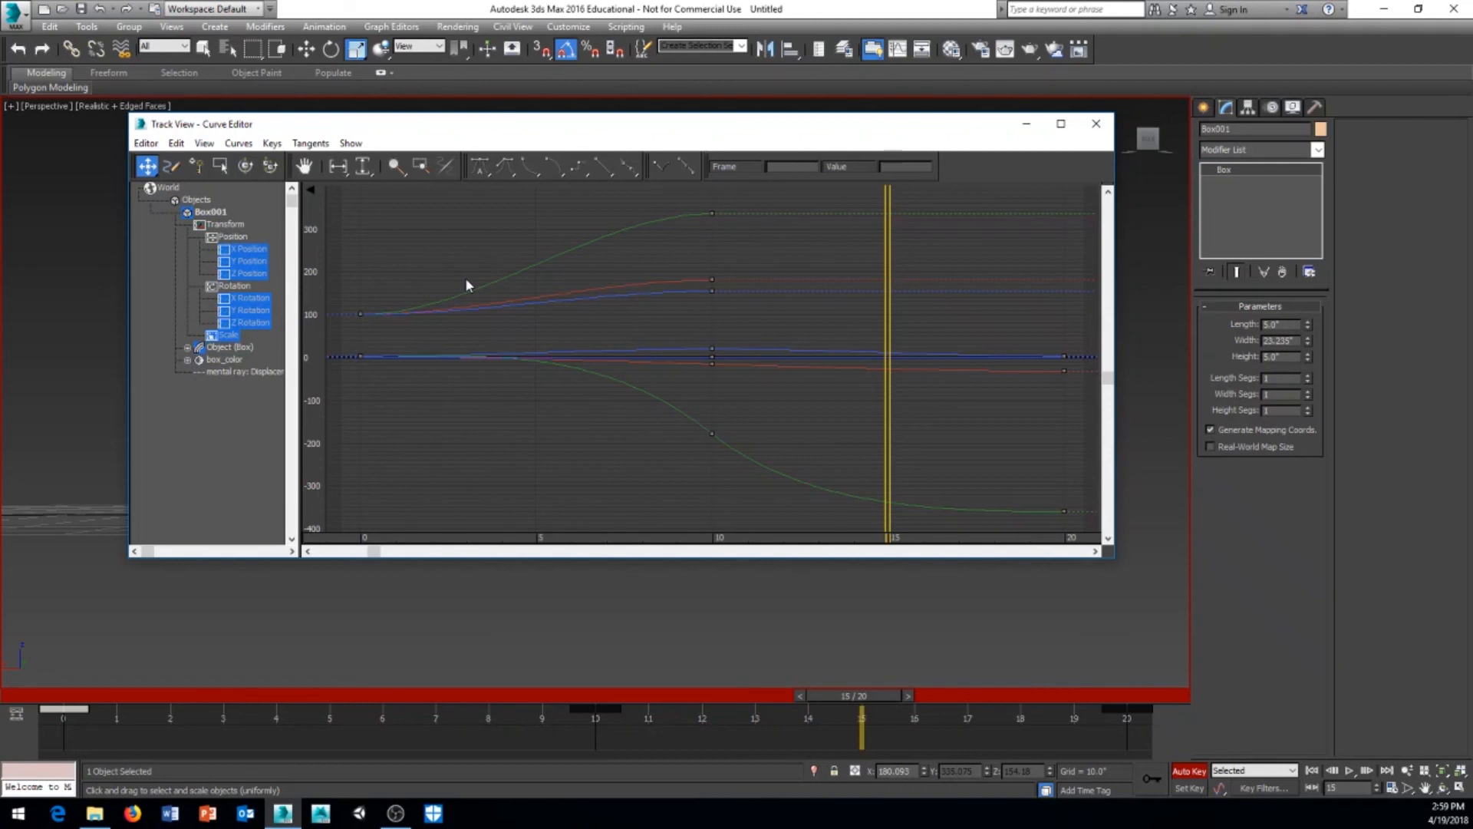
{"action": "left_click", "coordinate": [187, 360]}
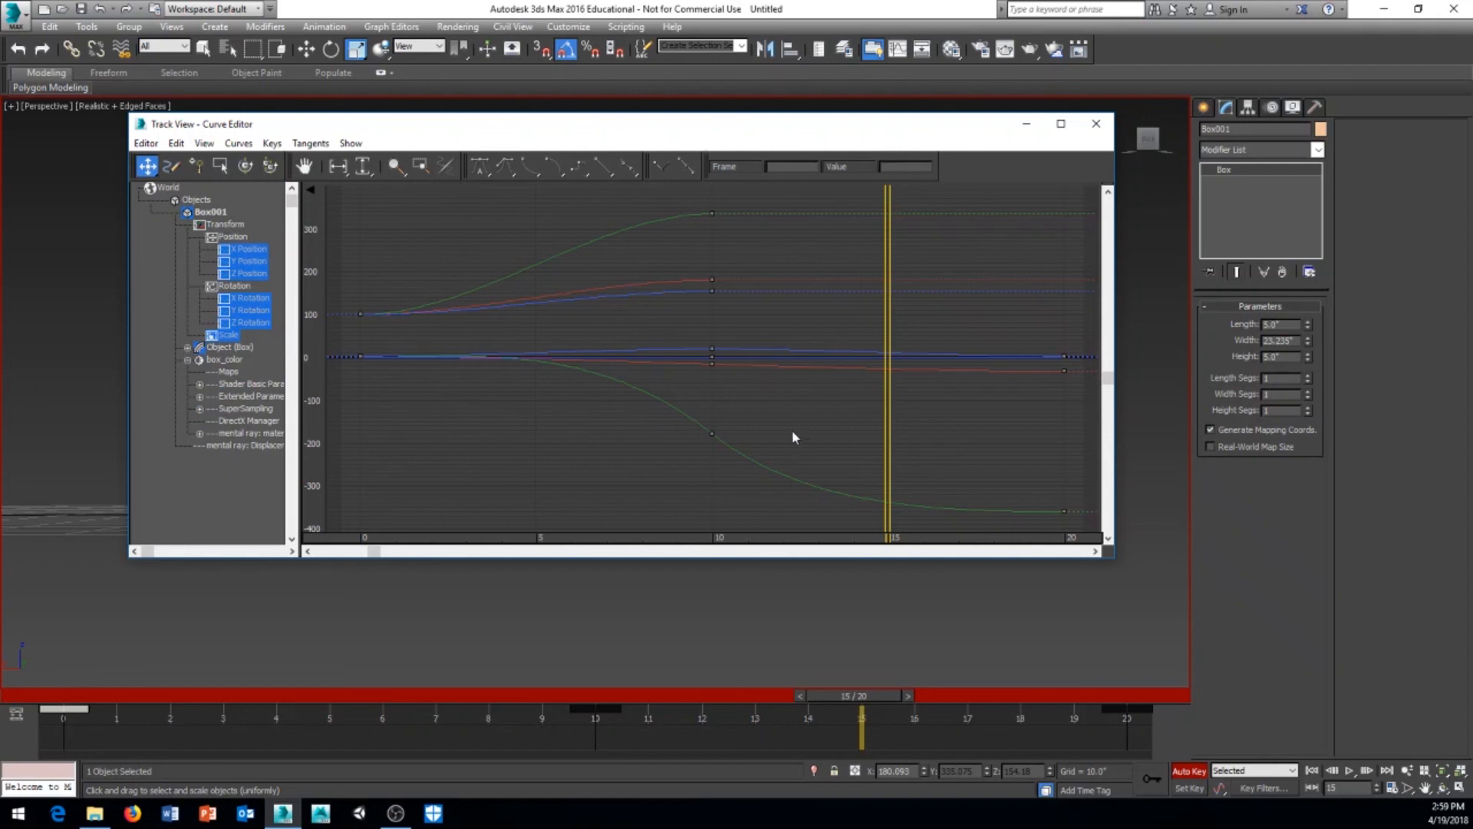
{"action": "key", "text": "ctrl+z"}
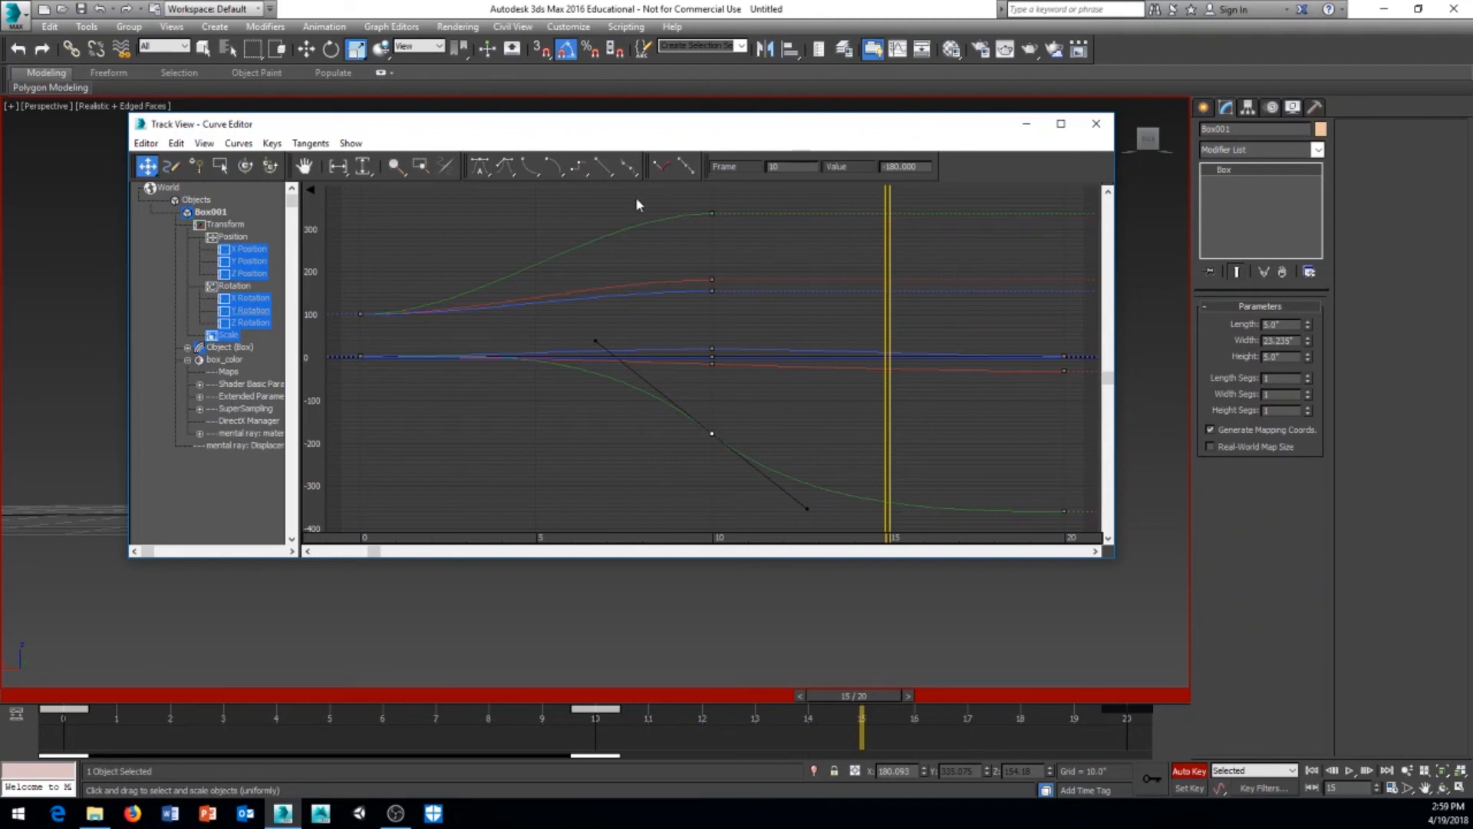
{"action": "left_click_drag", "start_coordinate": [654, 124], "coordinate": [641, 140]}
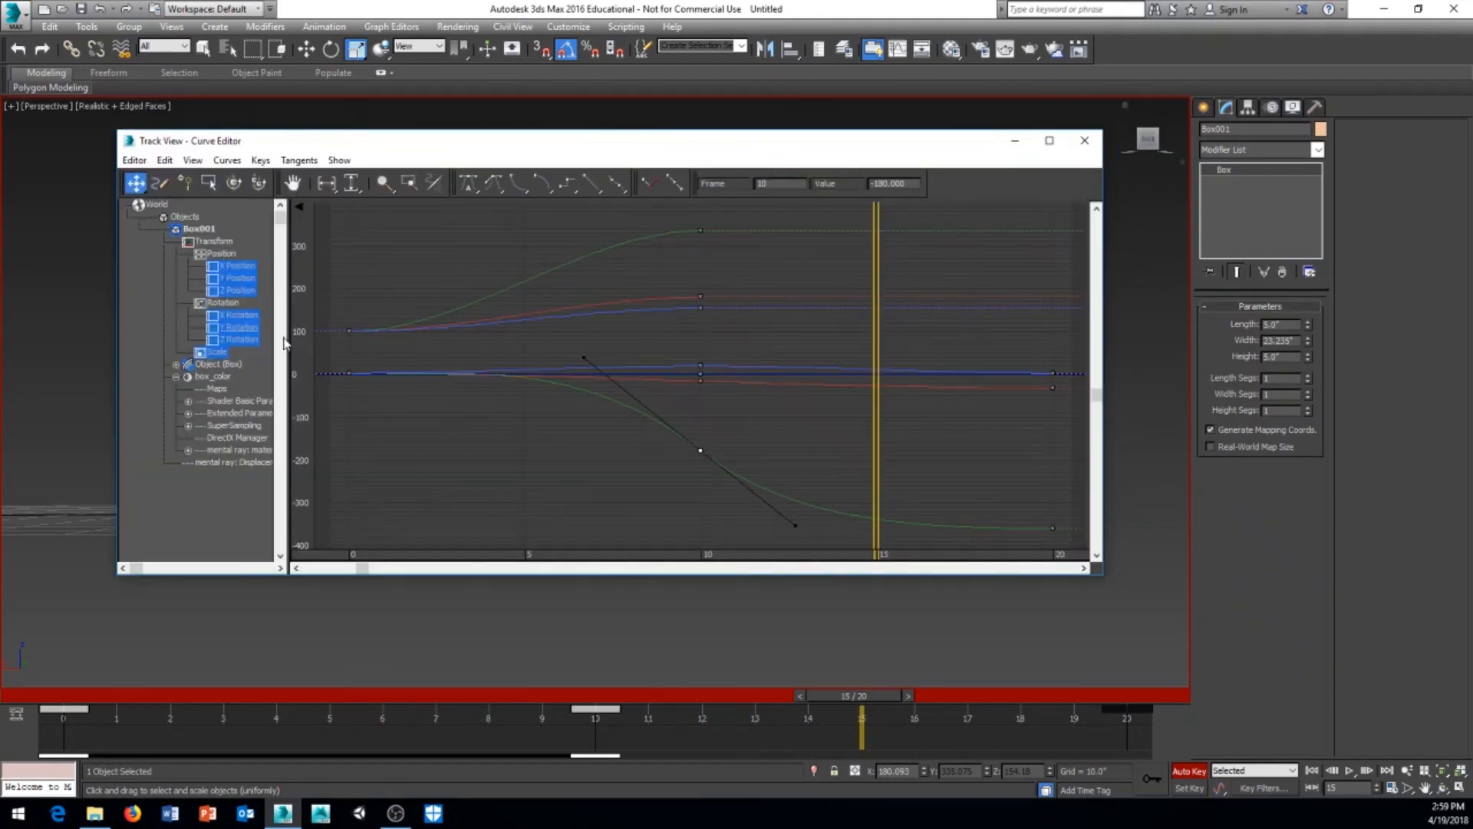